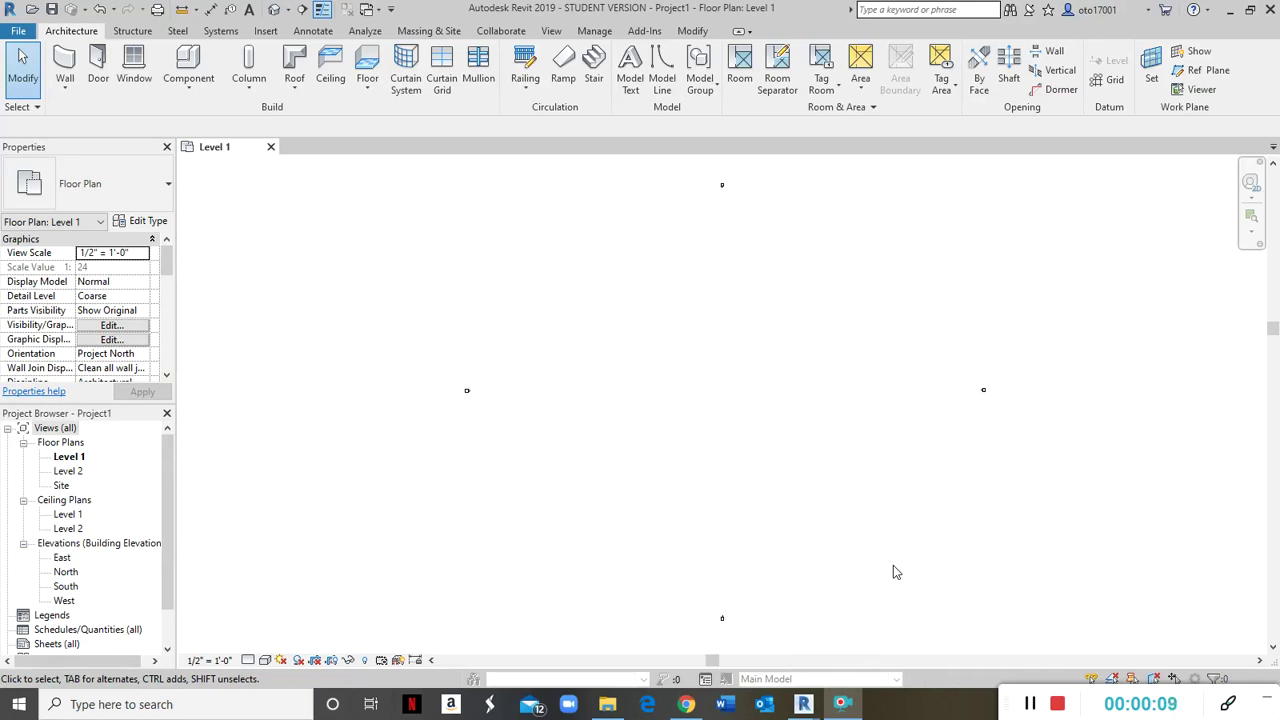
# - Switch to the Tenant Improvement window showing the finished L-shaped desk in 3D
pyautogui.moveTo(793, 710)
pyautogui.click(717, 635)
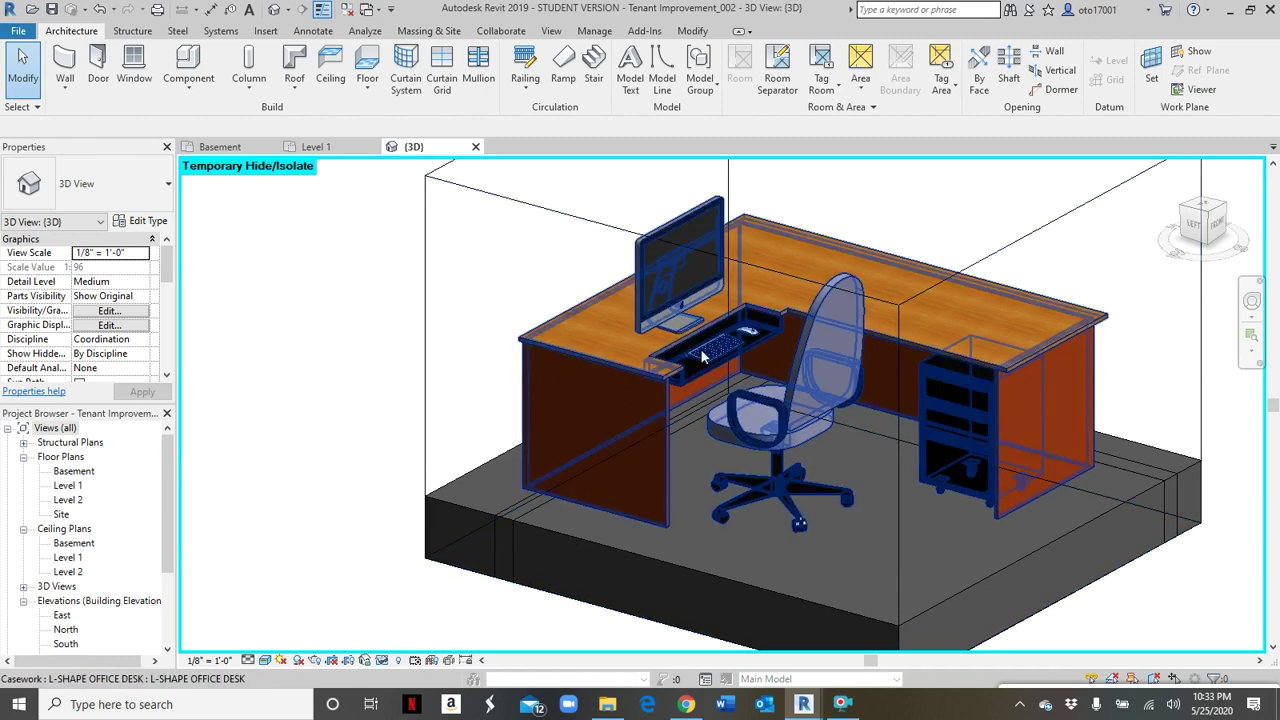
pyautogui.scroll(2, 701, 350)
pyautogui.scroll(3, 894, 321)
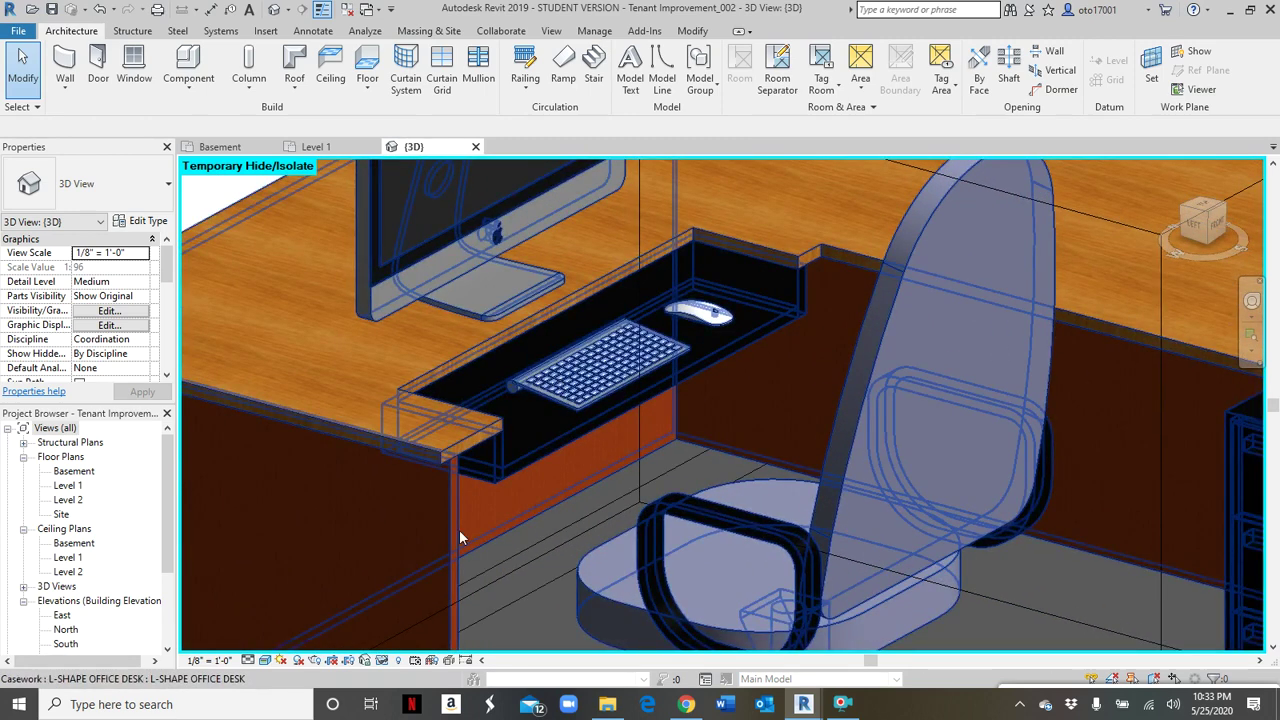
pyautogui.scroll(1, 470, 525)
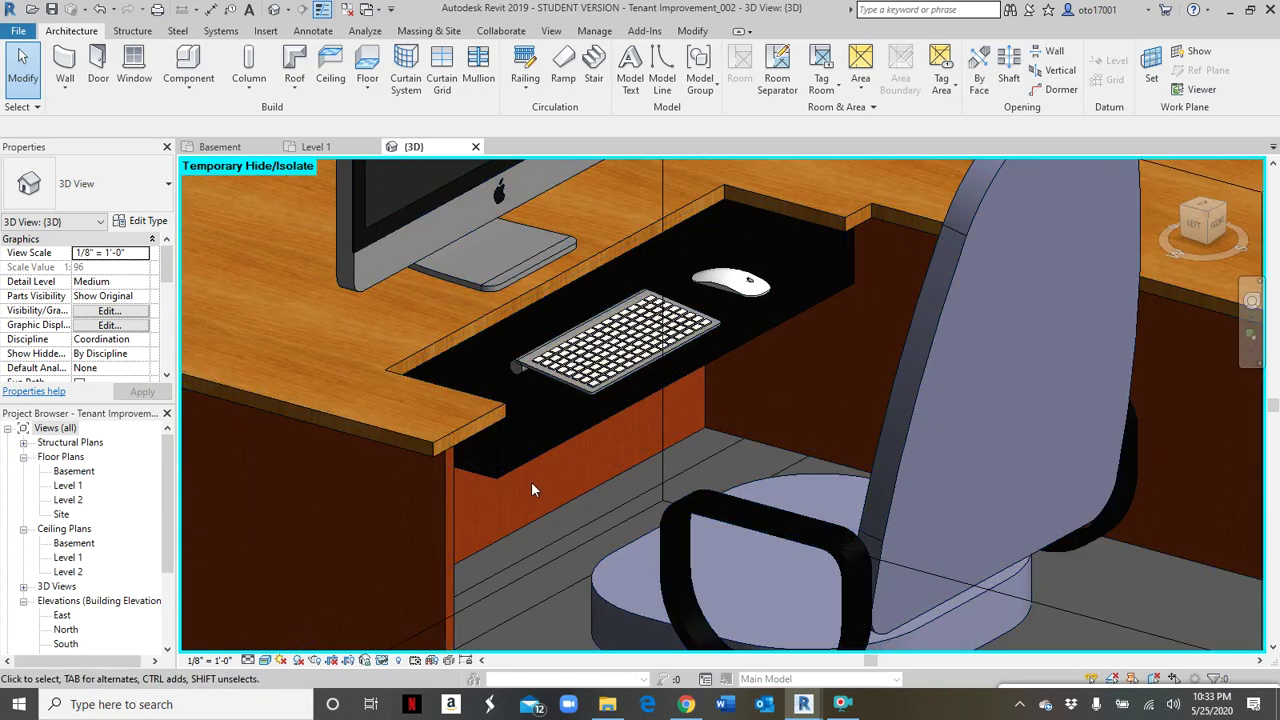
pyautogui.scroll(-4, 531, 480)
pyautogui.moveTo(531, 479); pyautogui.dragTo(560, 437, button='middle')
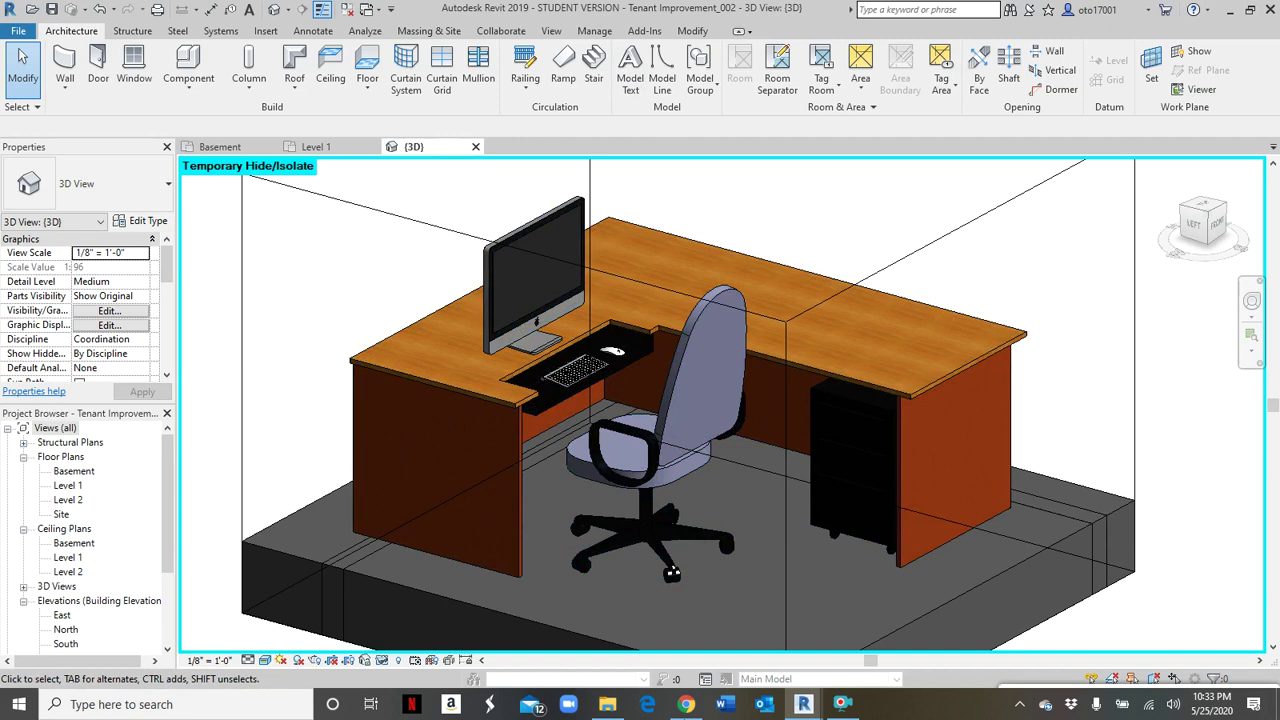
pyautogui.moveTo(806, 706)
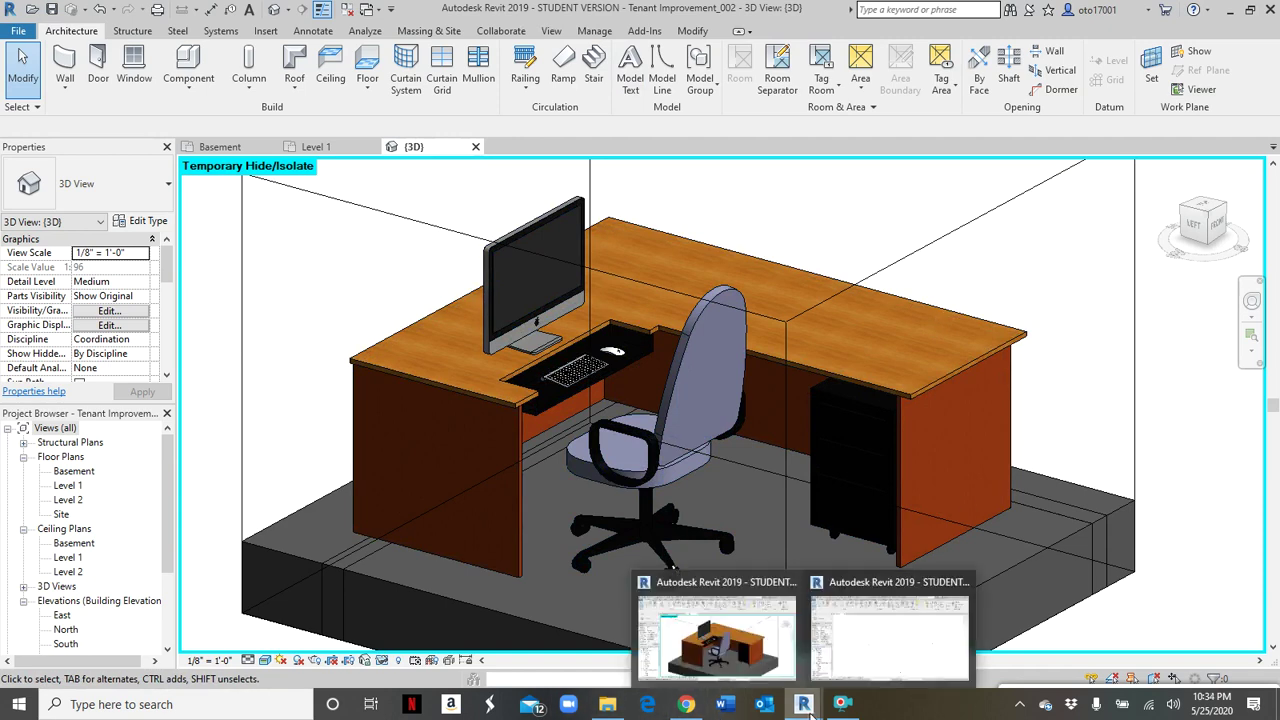
pyautogui.click(866, 638)
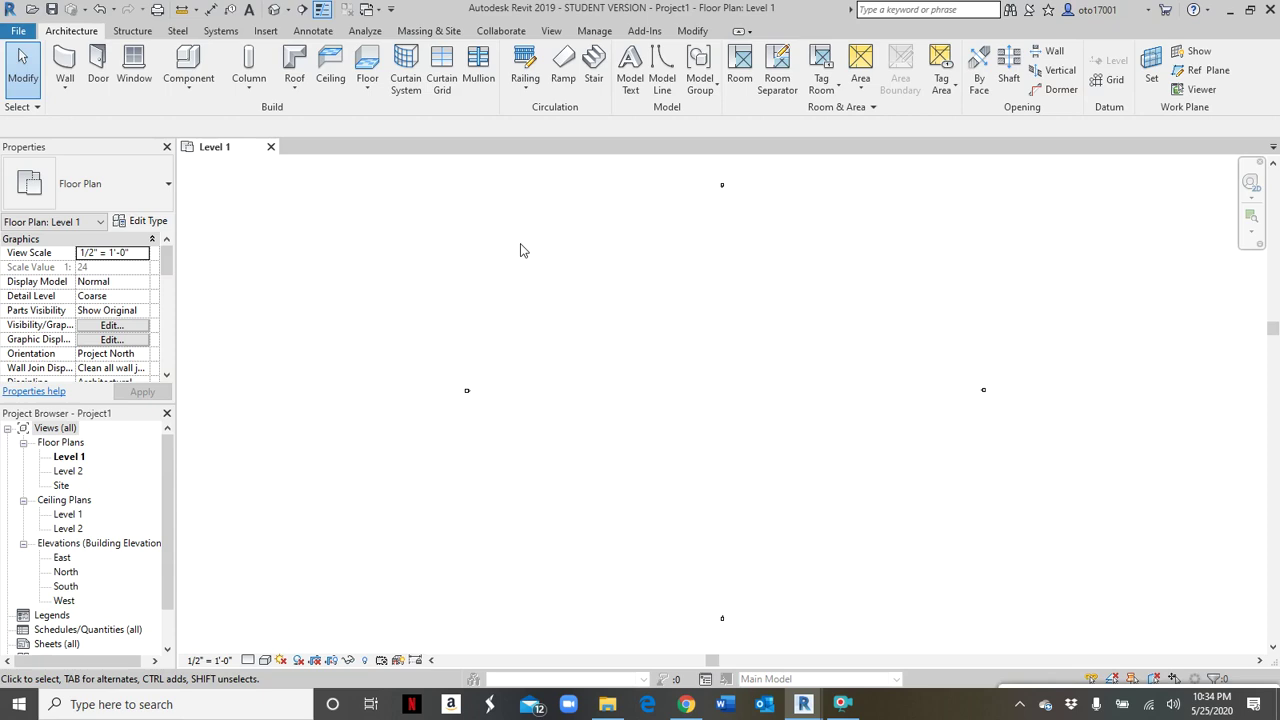
# - Start placing a component, with the 60" x 30" Desk type loaded for Level 1
pyautogui.click(190, 66)
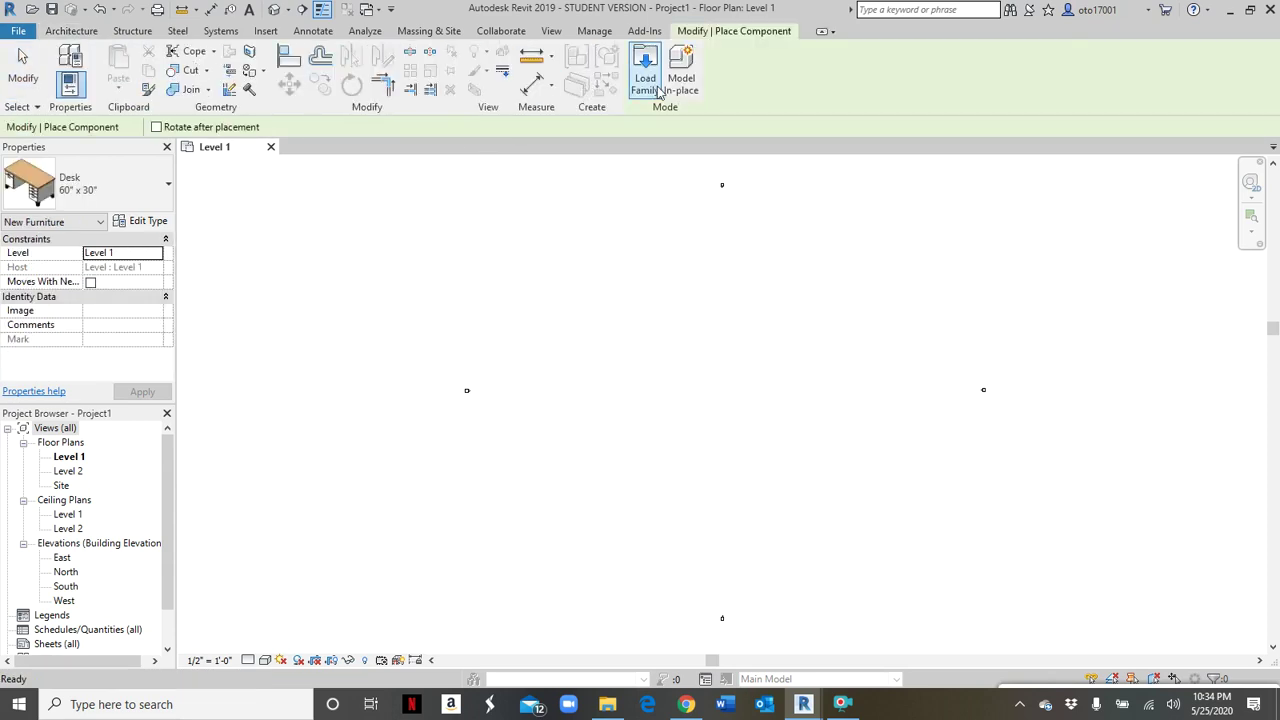
# - Start a Model In-place family and set its family category to Furniture
pyautogui.click(683, 88)
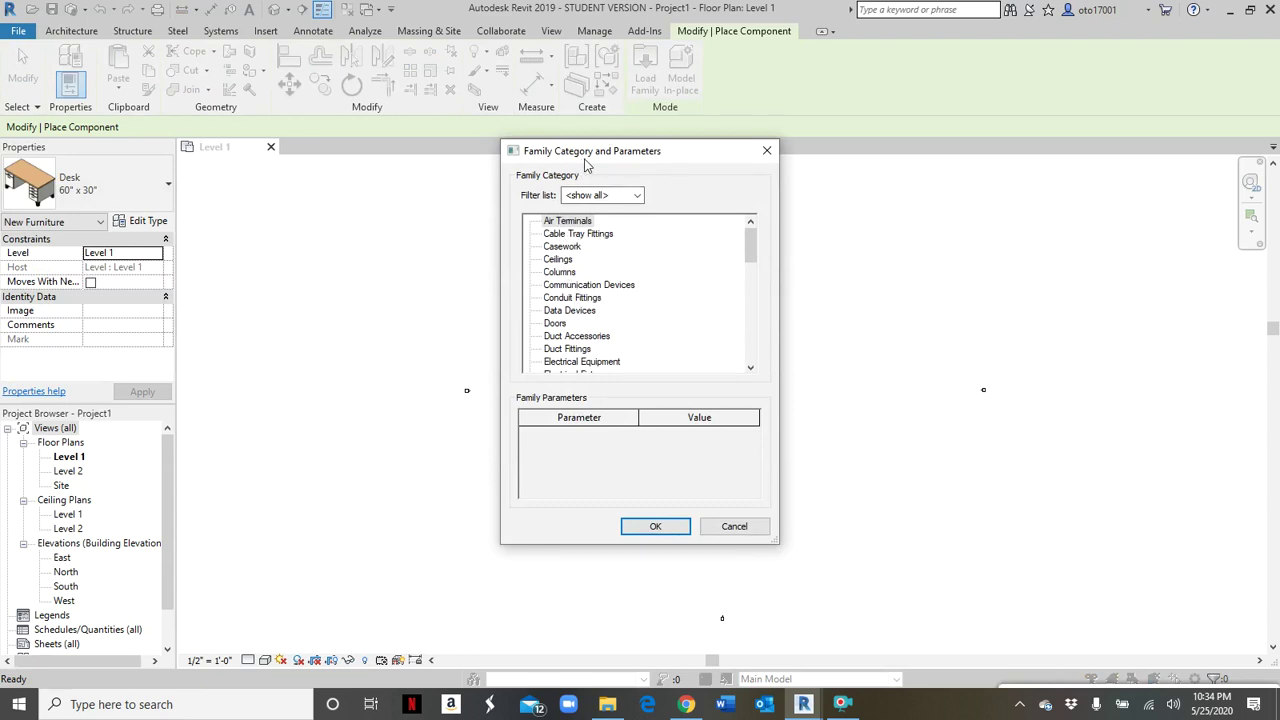
pyautogui.click(631, 197)
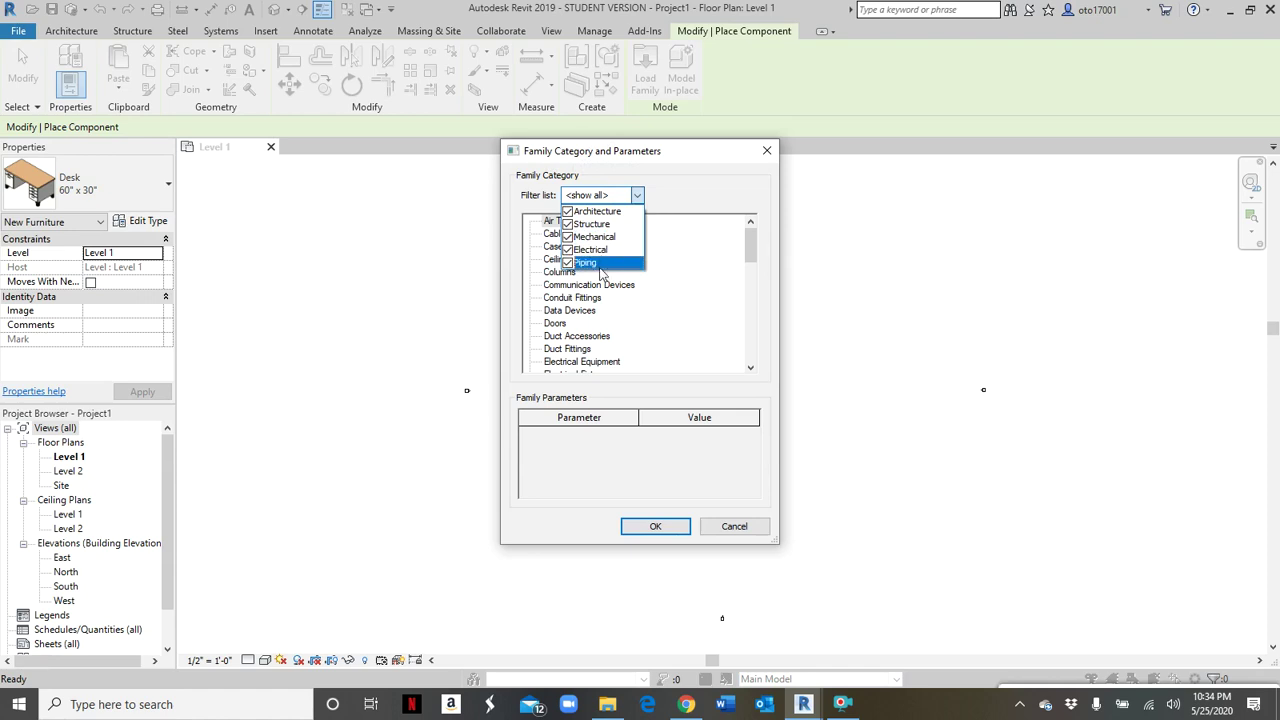
pyautogui.click(697, 296)
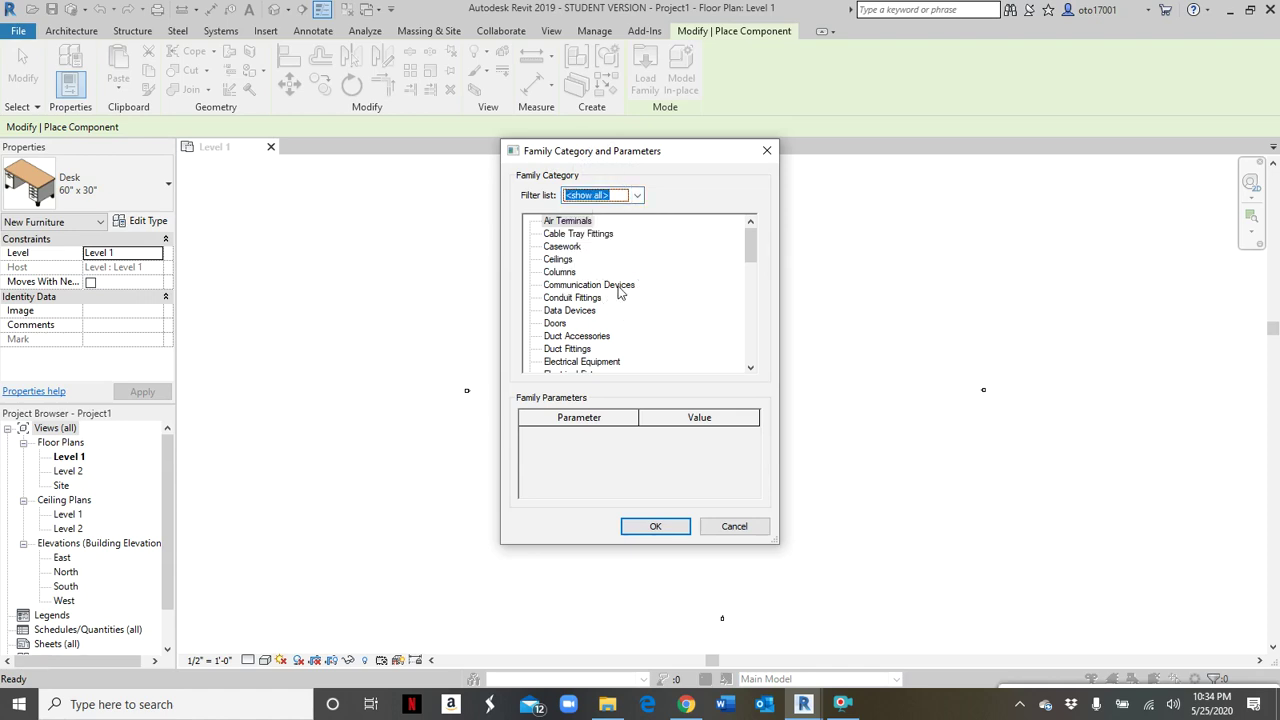
pyautogui.click(567, 248)
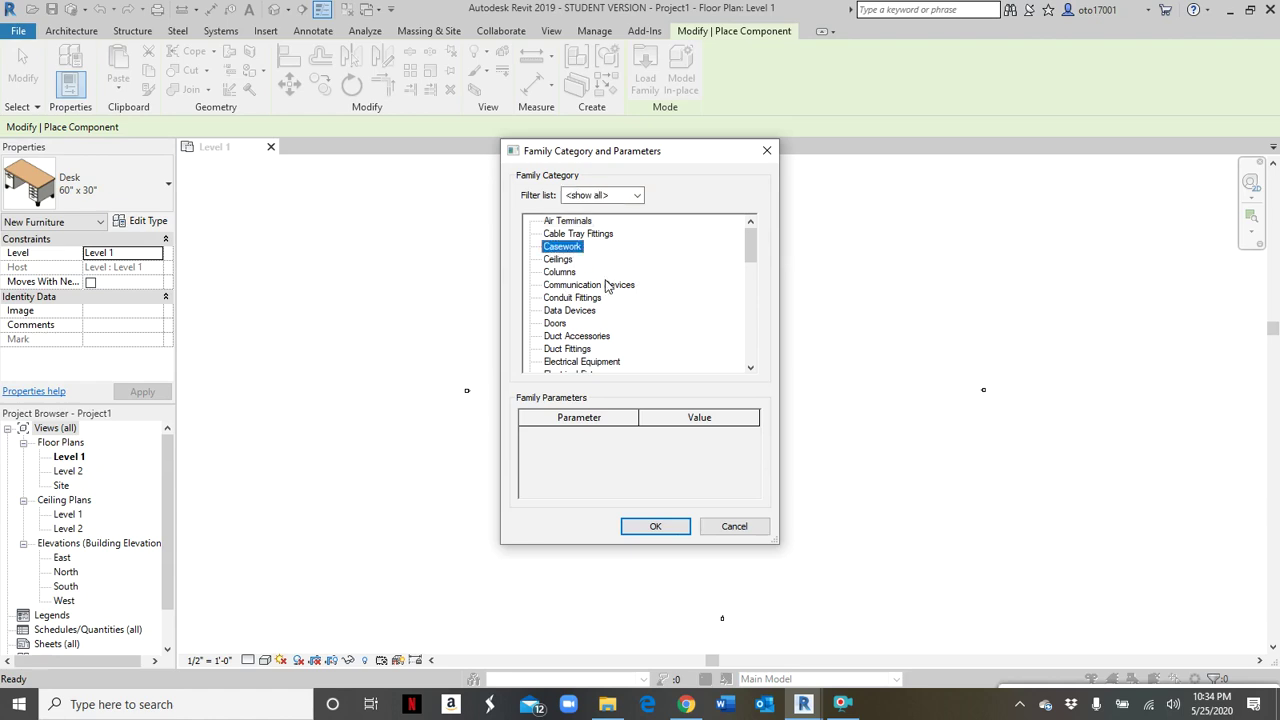
pyautogui.scroll(-3, 605, 288)
pyautogui.scroll(-1, 590, 305)
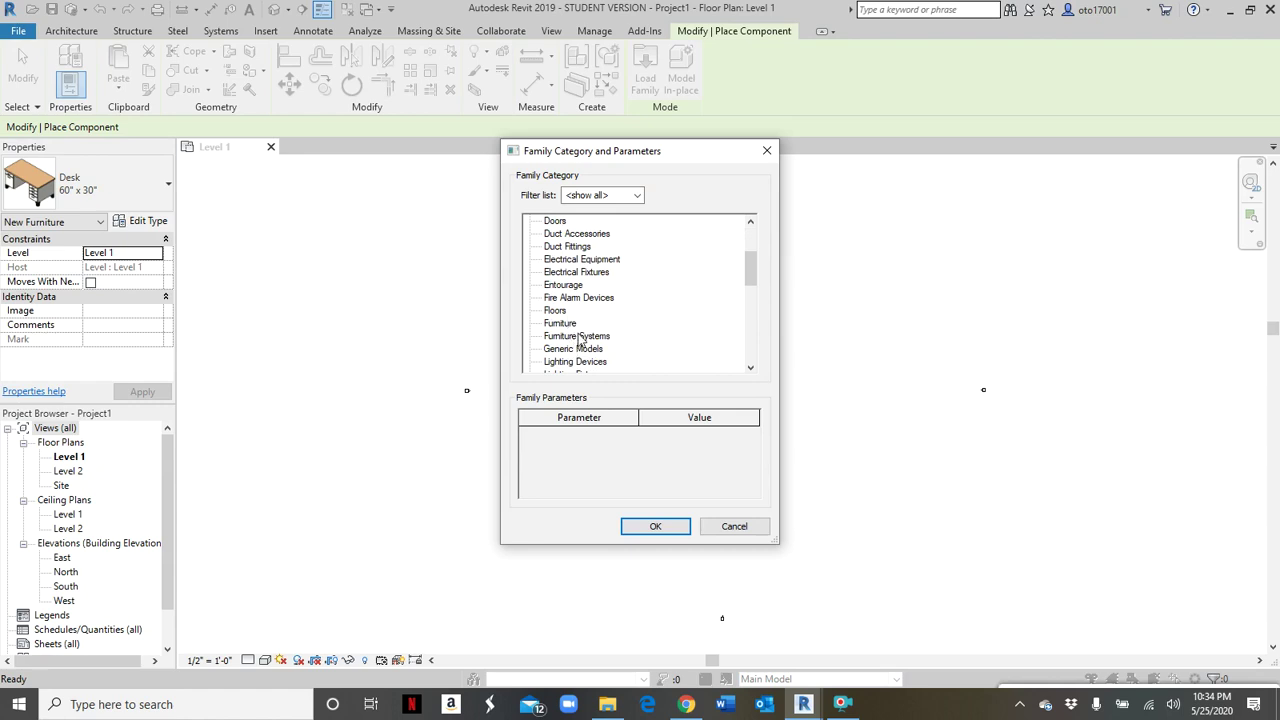
pyautogui.scroll(-1, 600, 343)
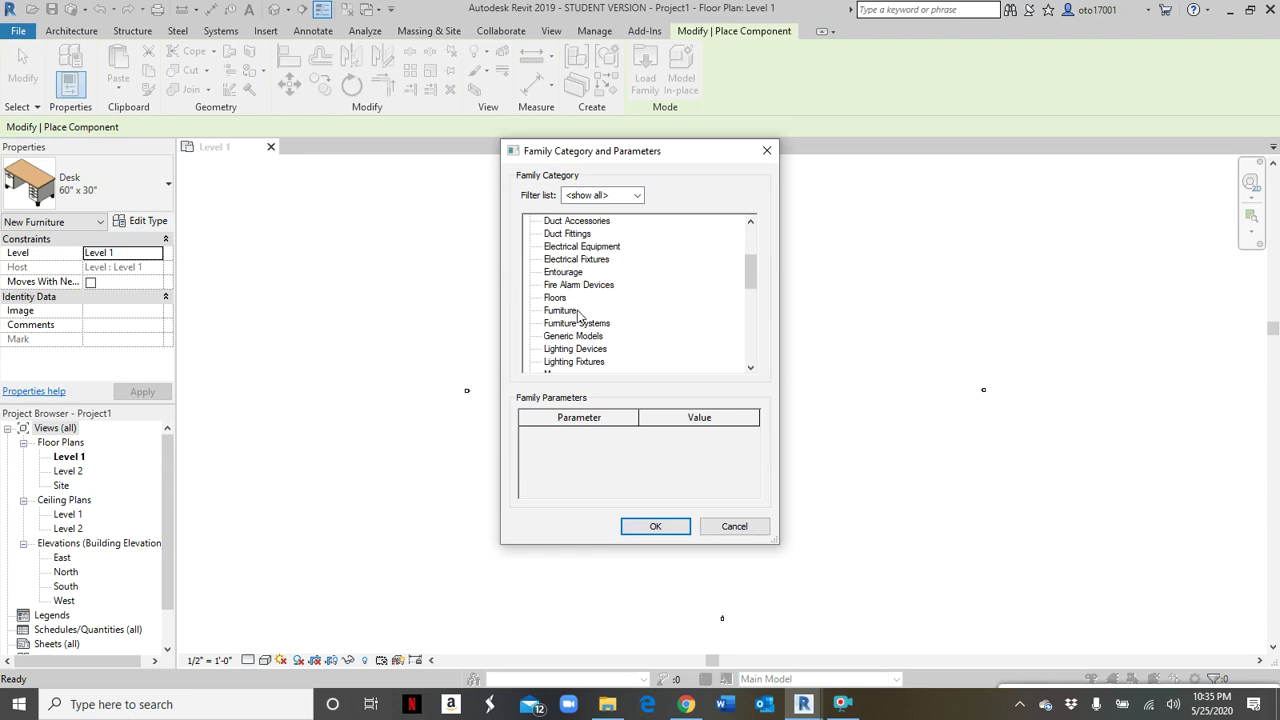
pyautogui.click(565, 311)
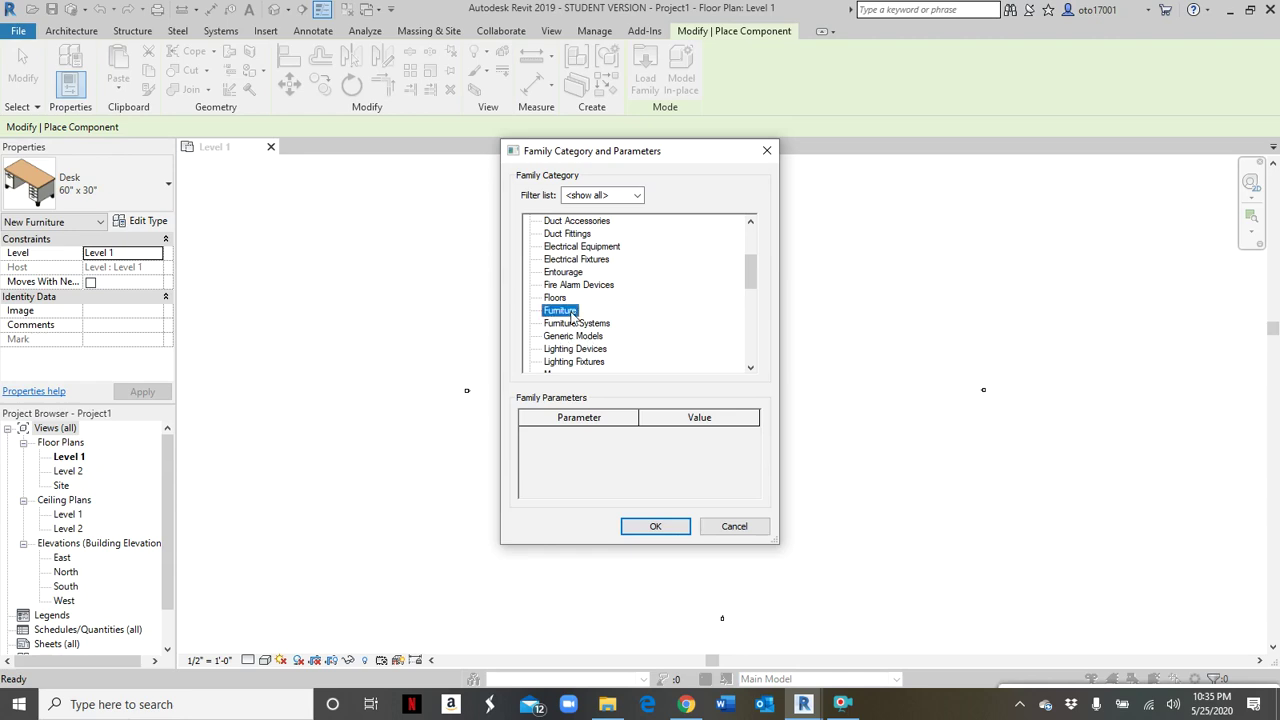
pyautogui.click(648, 525)
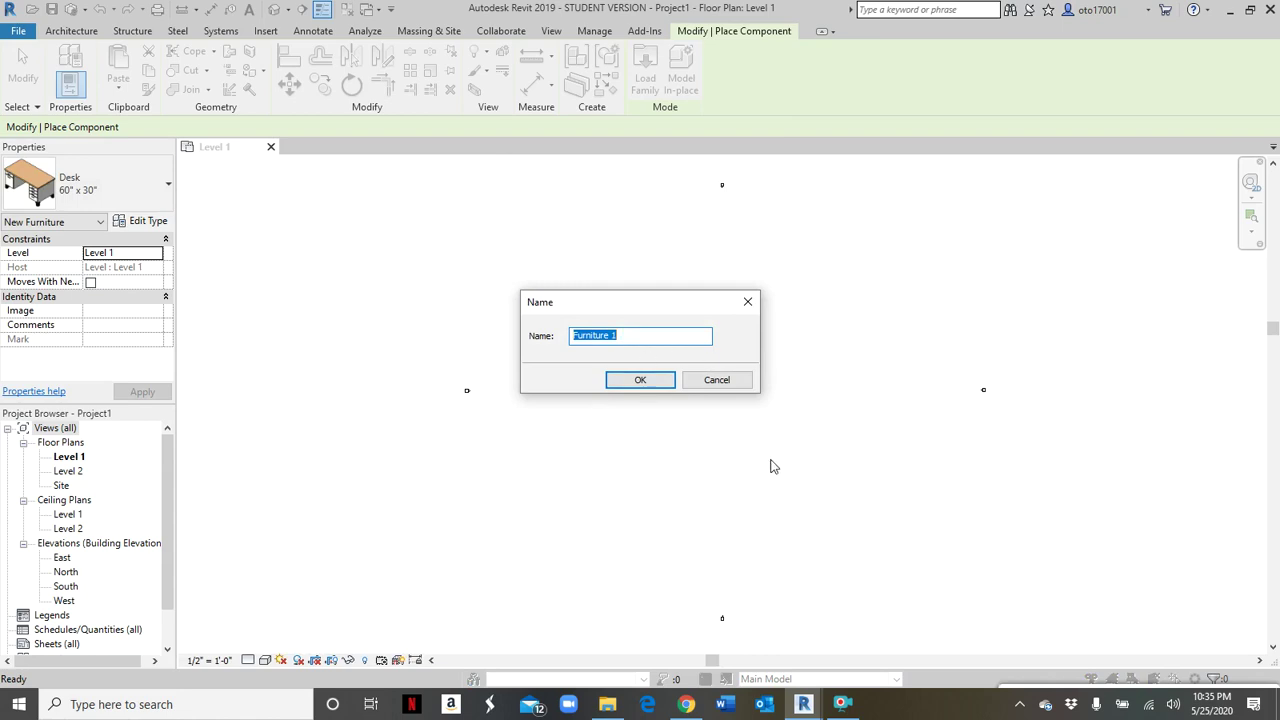
# - Name the in-place Furniture family L-SHAPE OFFICE DESK
pyautogui.write('L-SHAPE OFFICE DESK')
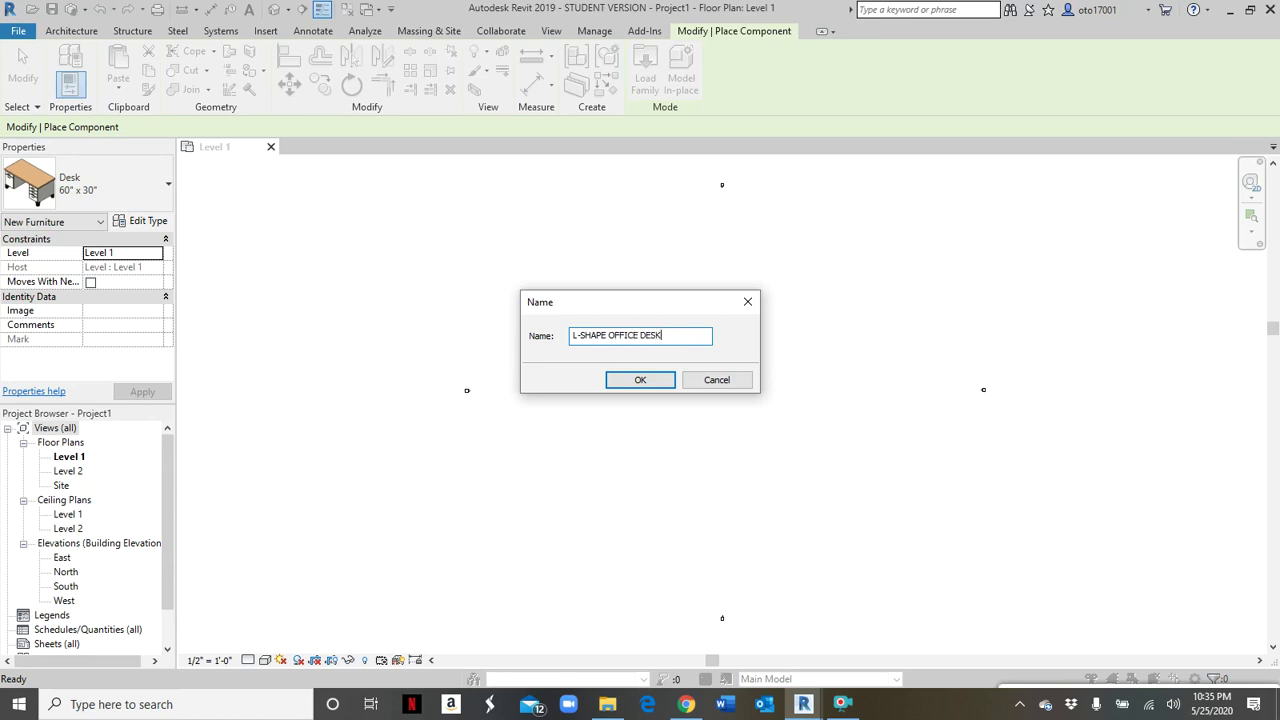
pyautogui.press('Return')
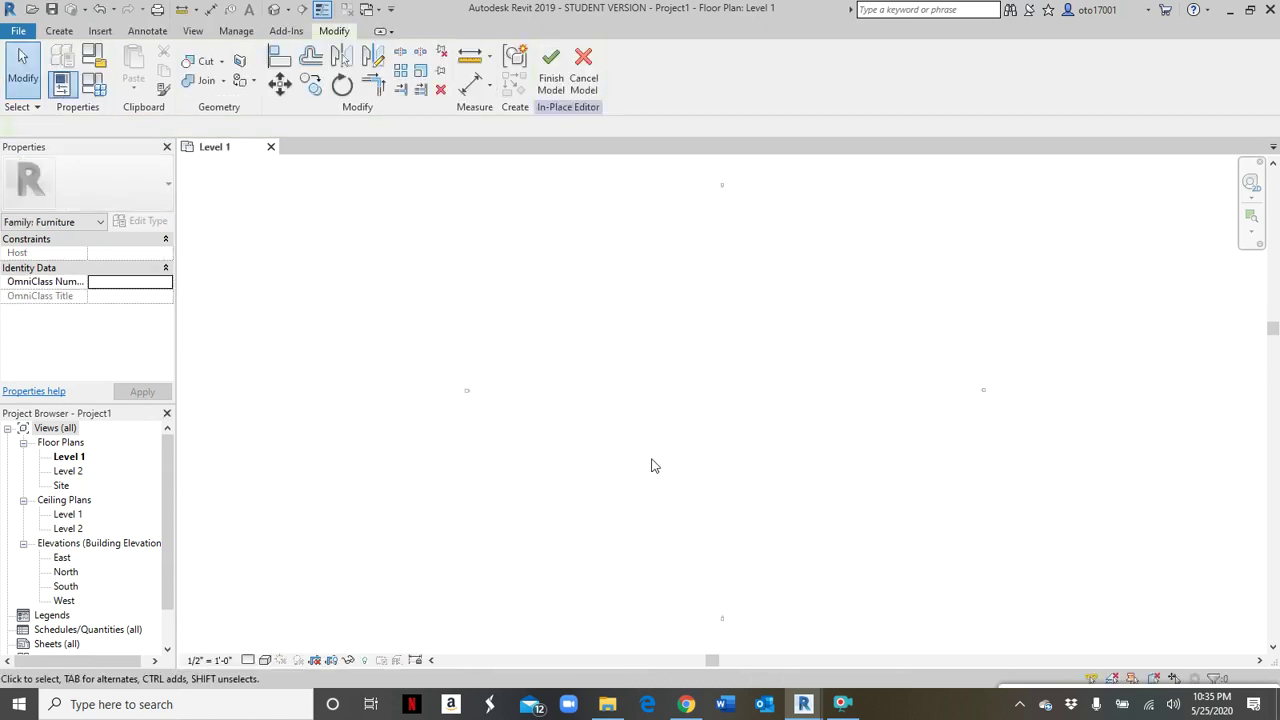
# - Start an extrusion and sketch two joined rectangles forming an L, the first 100' by 32'
pyautogui.click(66, 31)
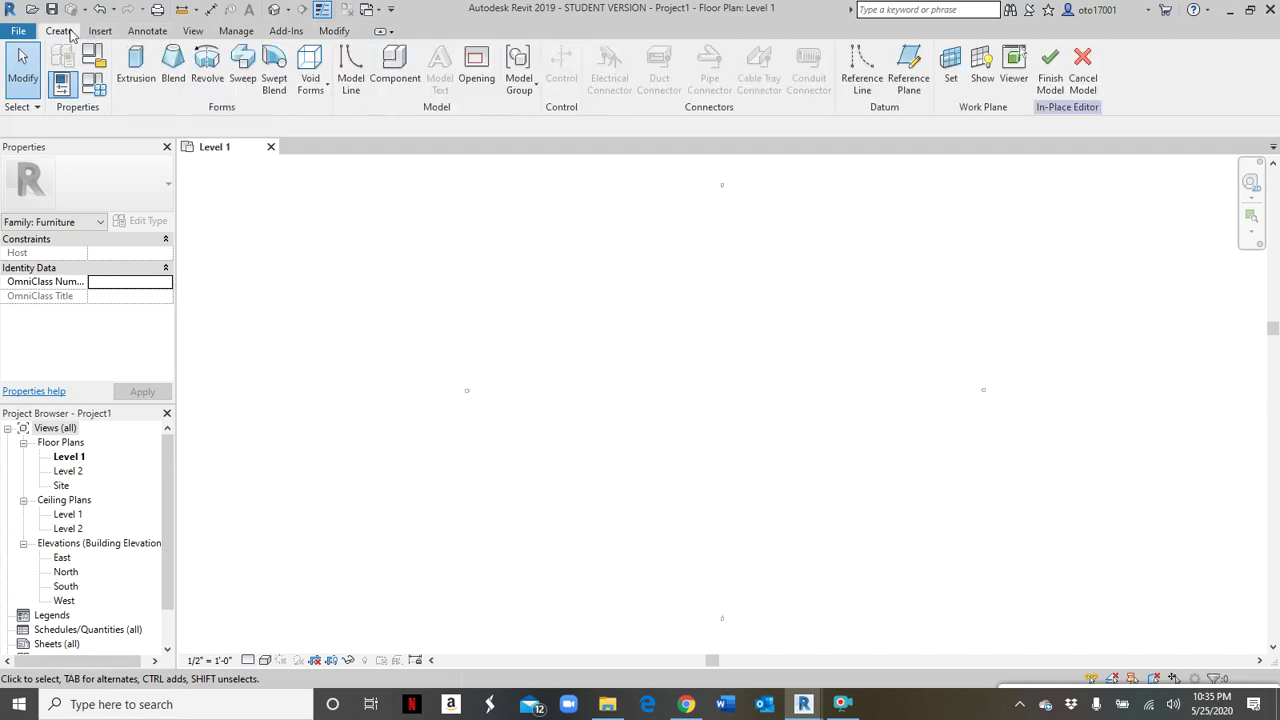
pyautogui.click(137, 58)
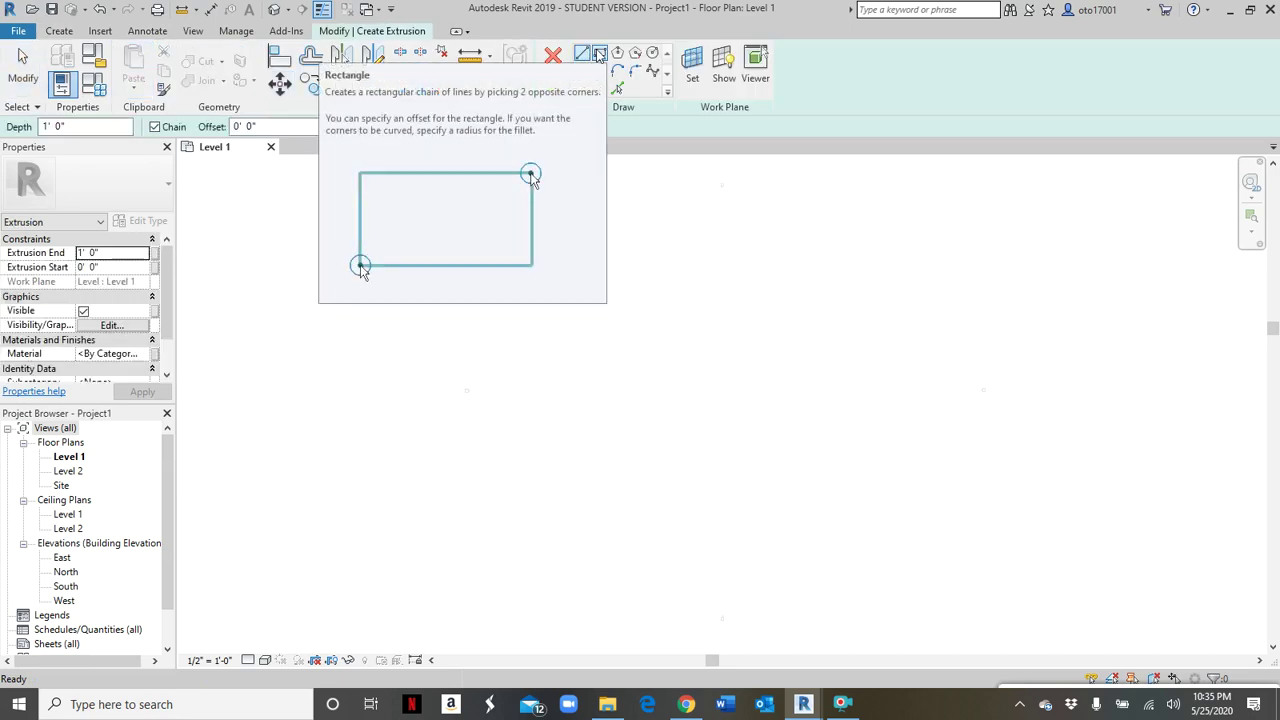
pyautogui.click(599, 55)
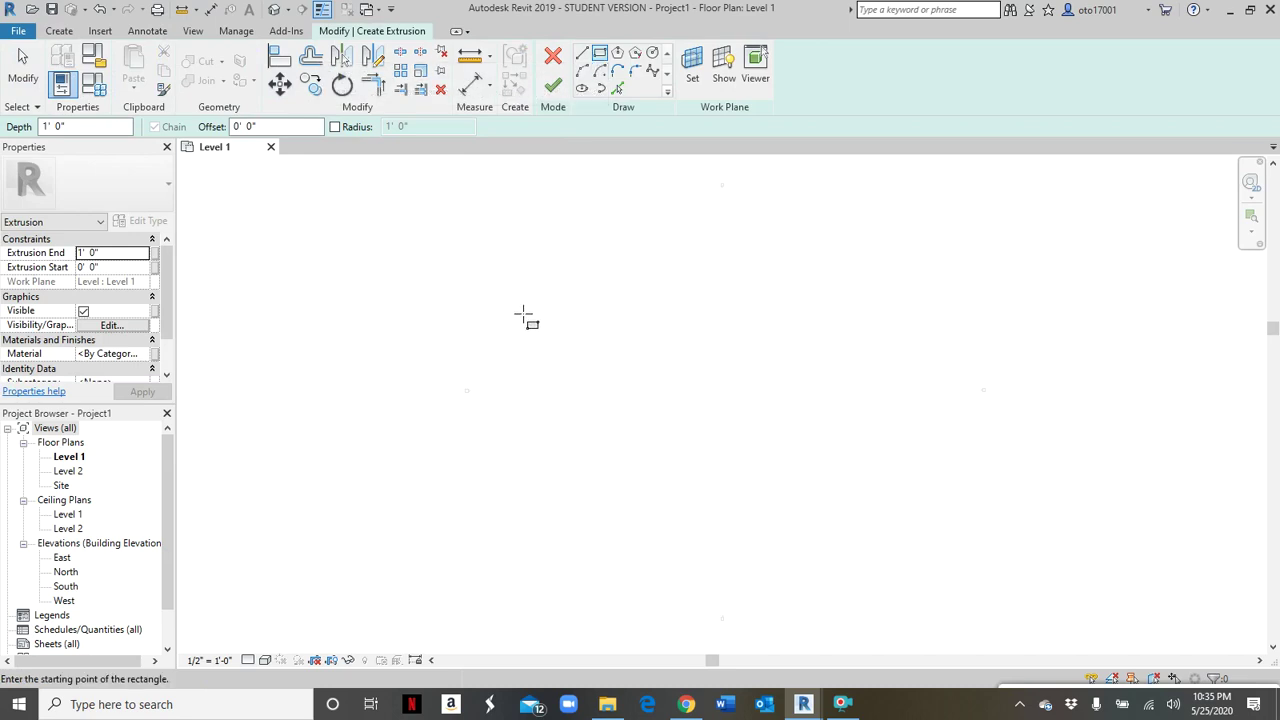
pyautogui.click(478, 270)
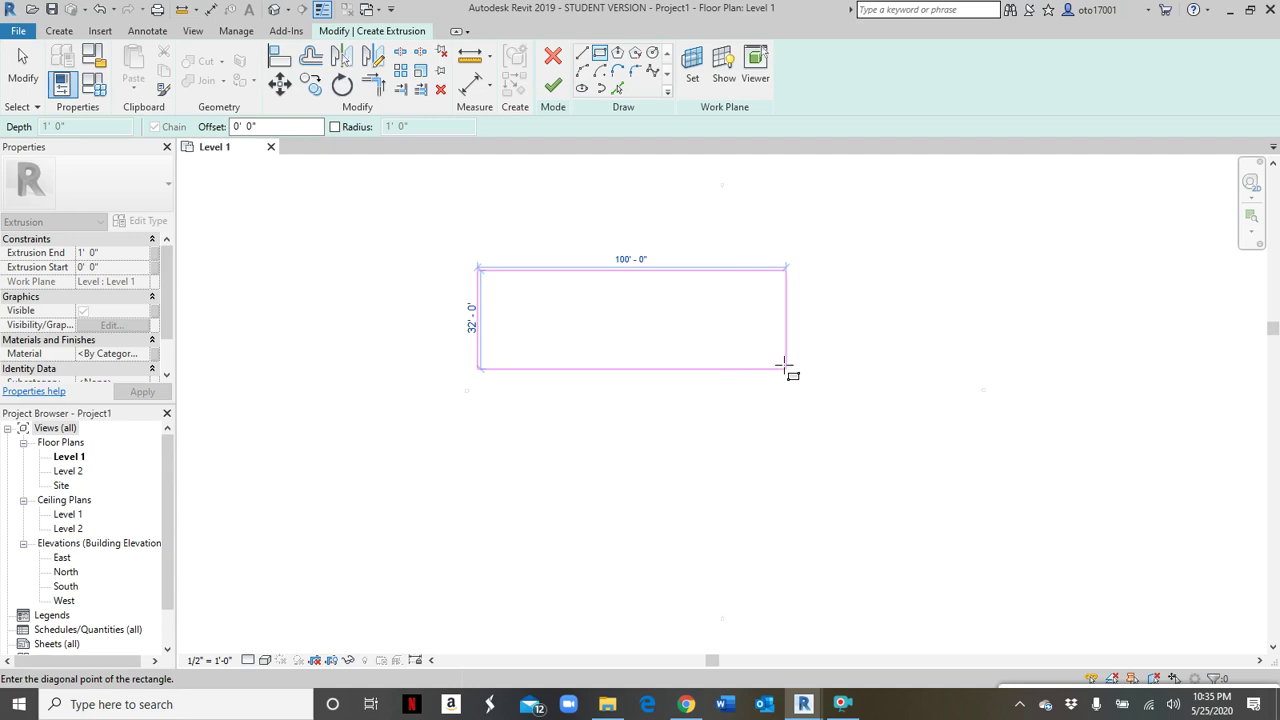
pyautogui.click(786, 367)
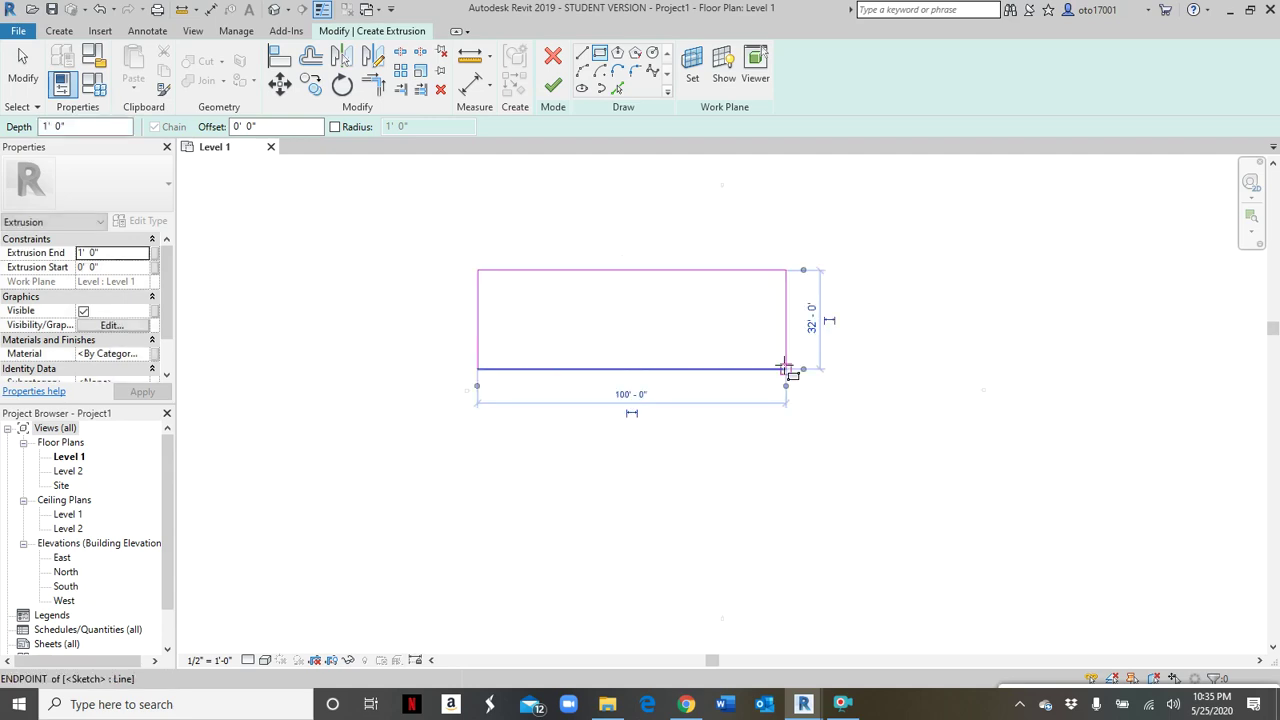
pyautogui.click(670, 370)
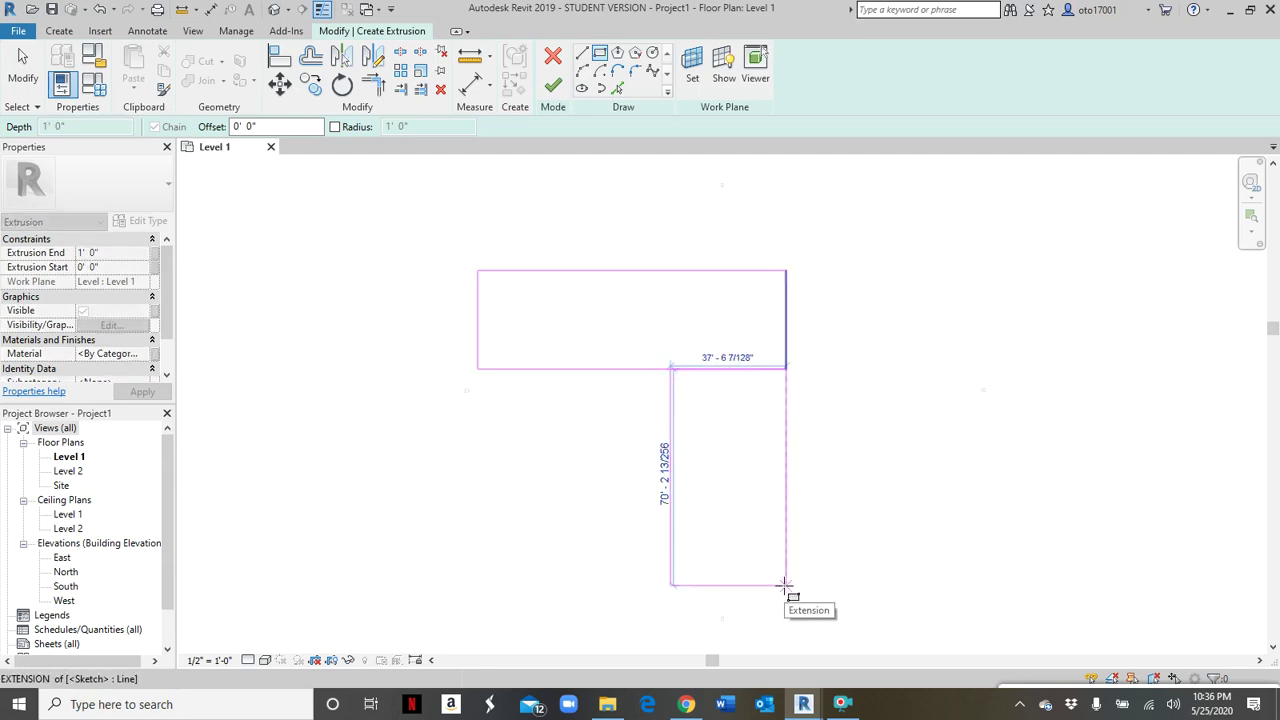
pyautogui.click(785, 585)
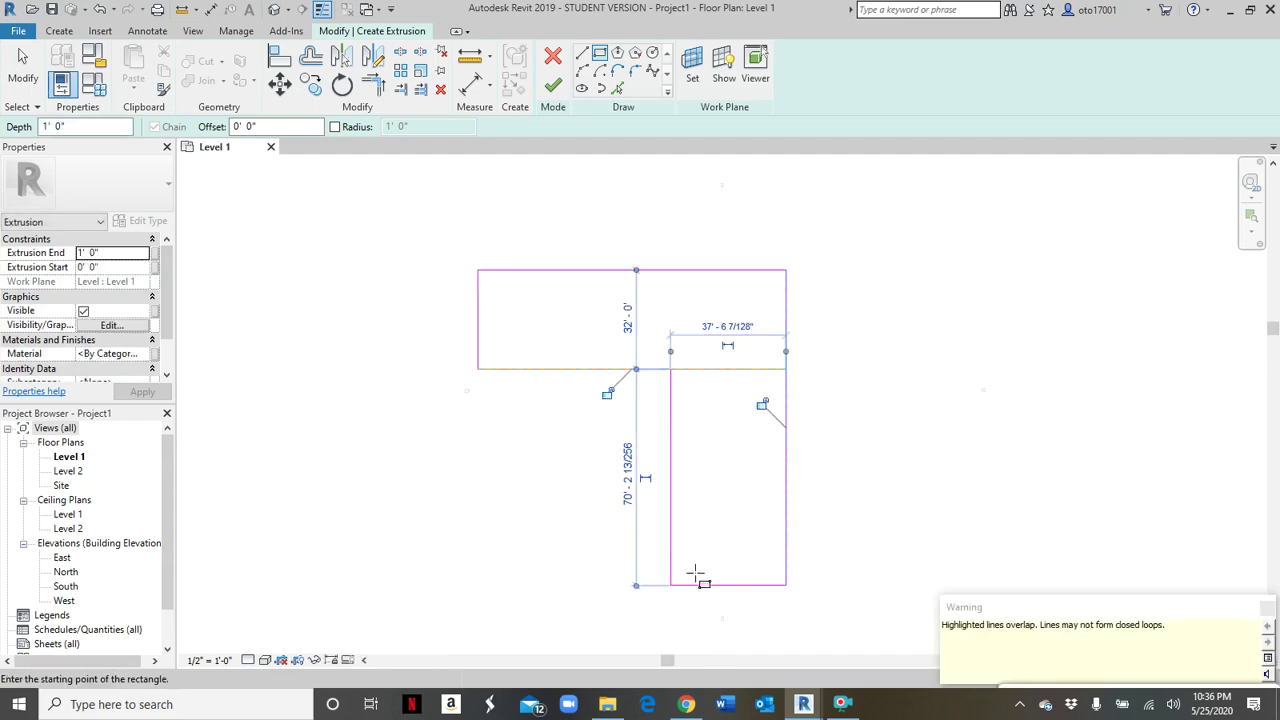
pyautogui.press('Escape')
pyautogui.press('Escape')
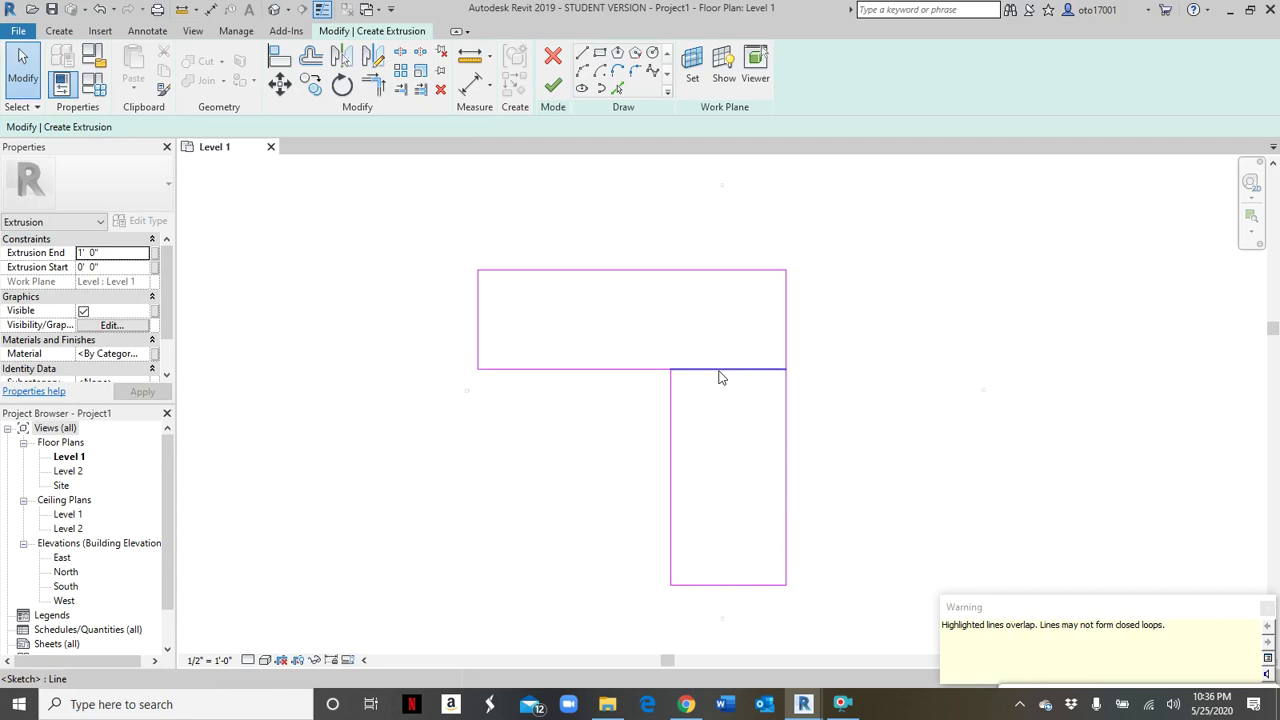
# - Delete the overlapping line and trim the inner corner into one closed L outline
pyautogui.click(1266, 609)
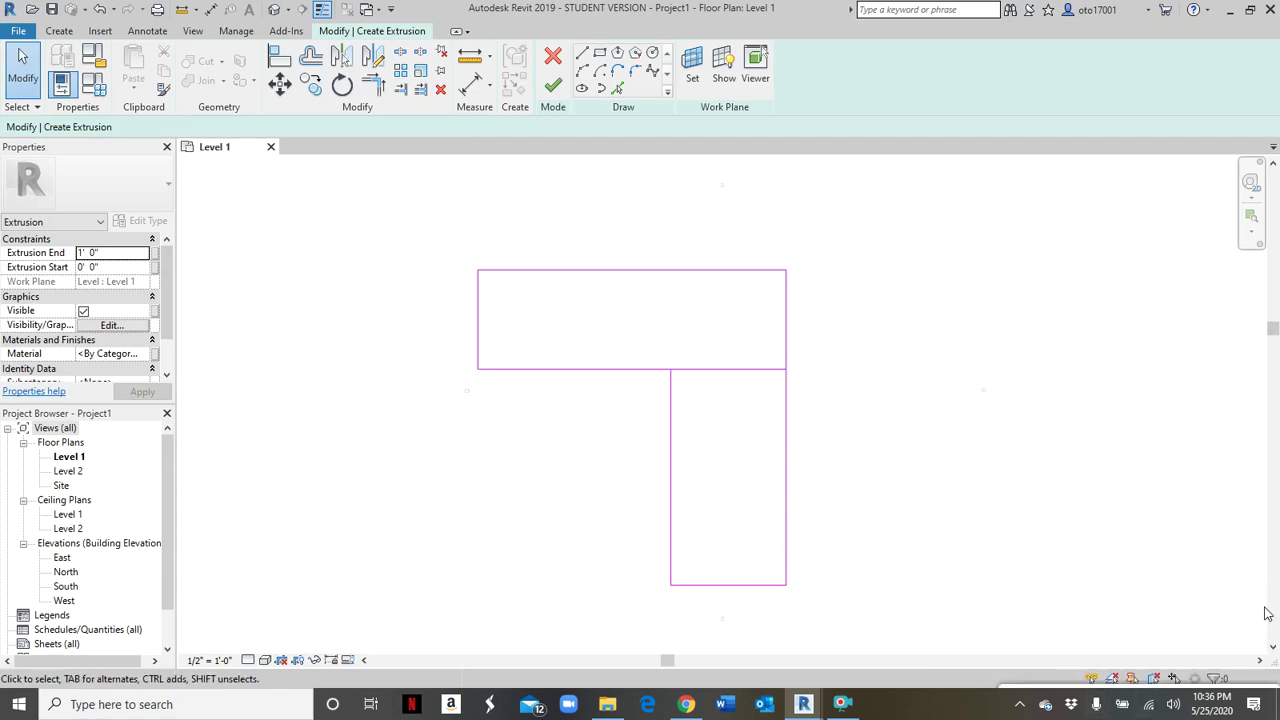
pyautogui.click(730, 377)
pyautogui.press('Delete')
pyautogui.click(372, 84)
pyautogui.click(588, 369)
pyautogui.click(671, 440)
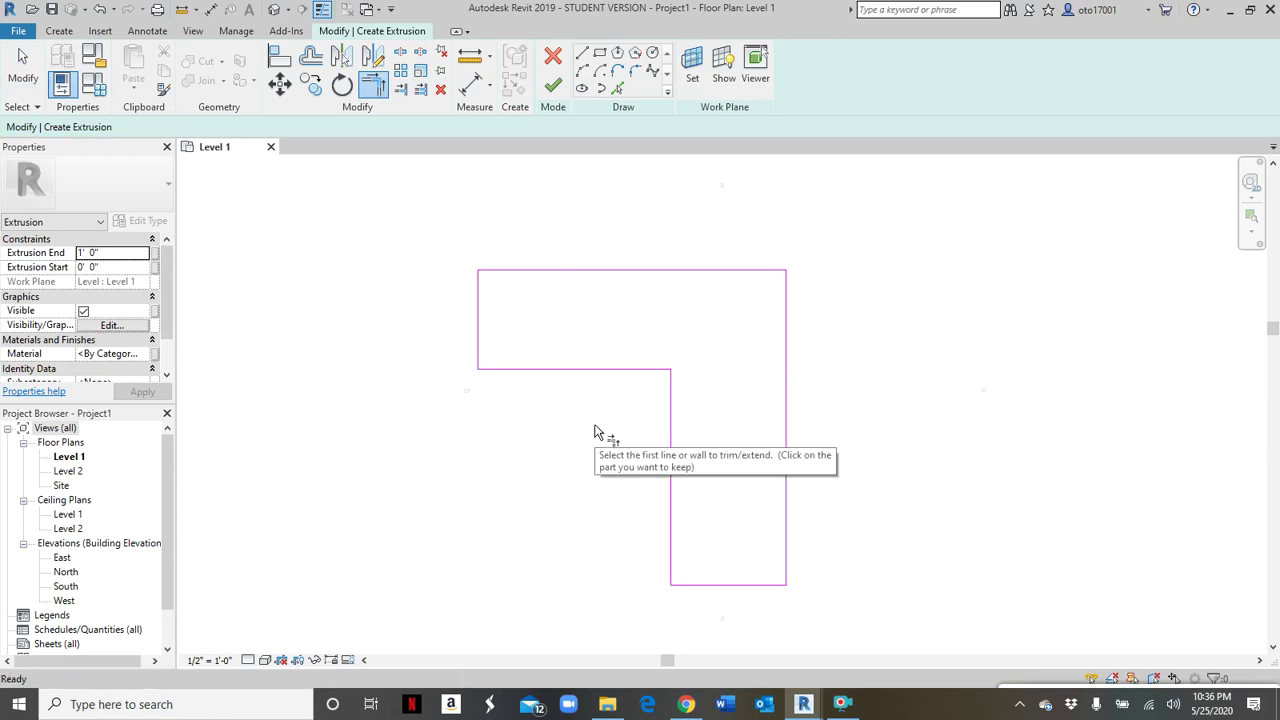
pyautogui.press('Escape')
pyautogui.press('Escape')
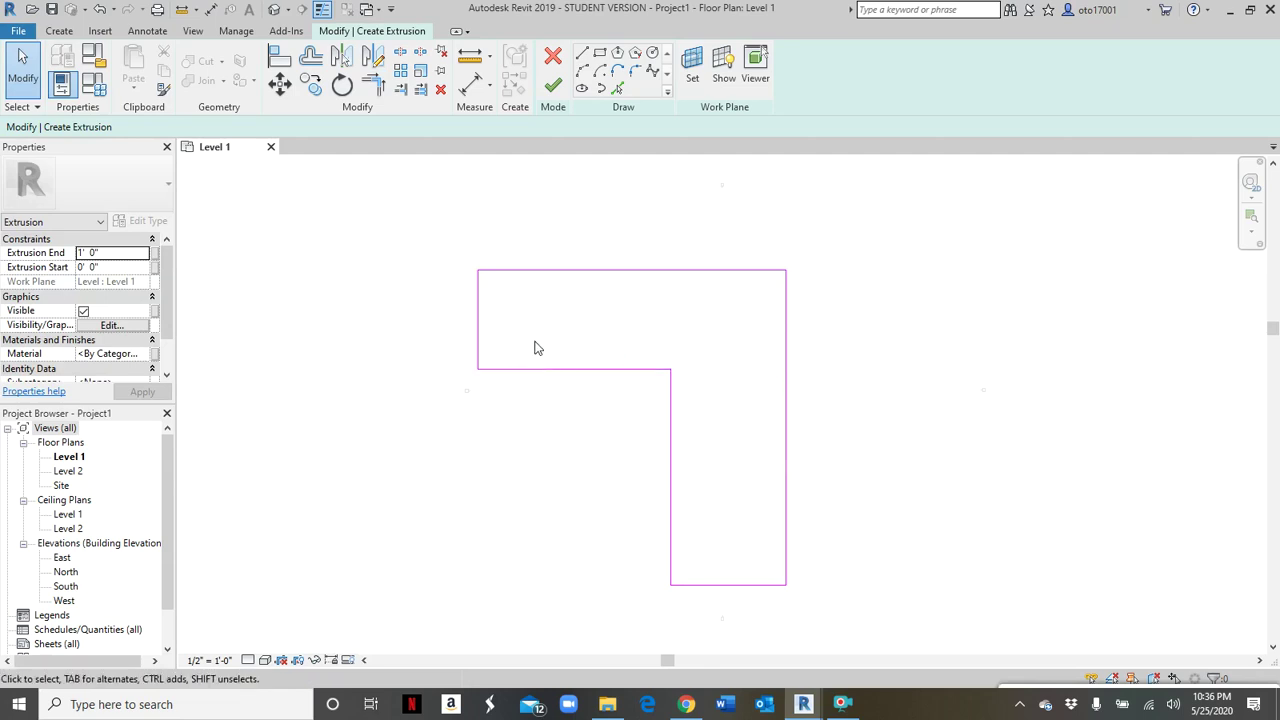
pyautogui.click(601, 56)
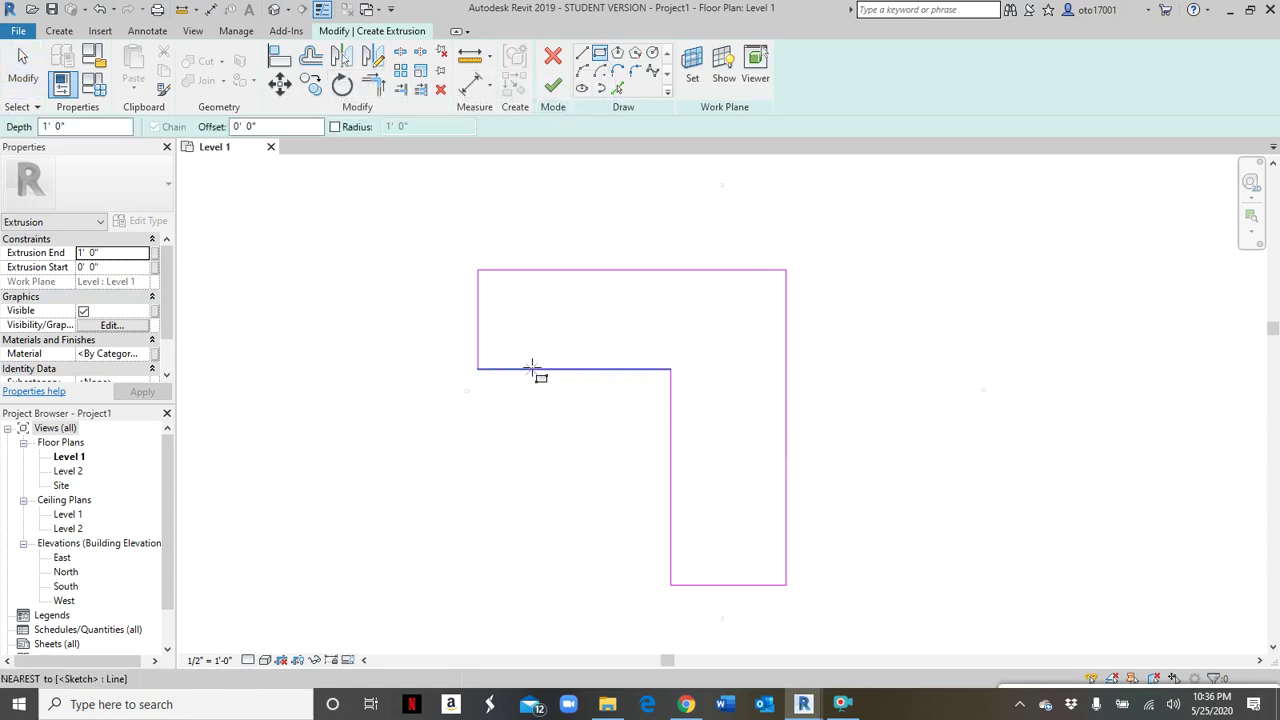
# - Draw a notch rectangle on the inner edge of the L outline
pyautogui.scroll(2, 533, 370)
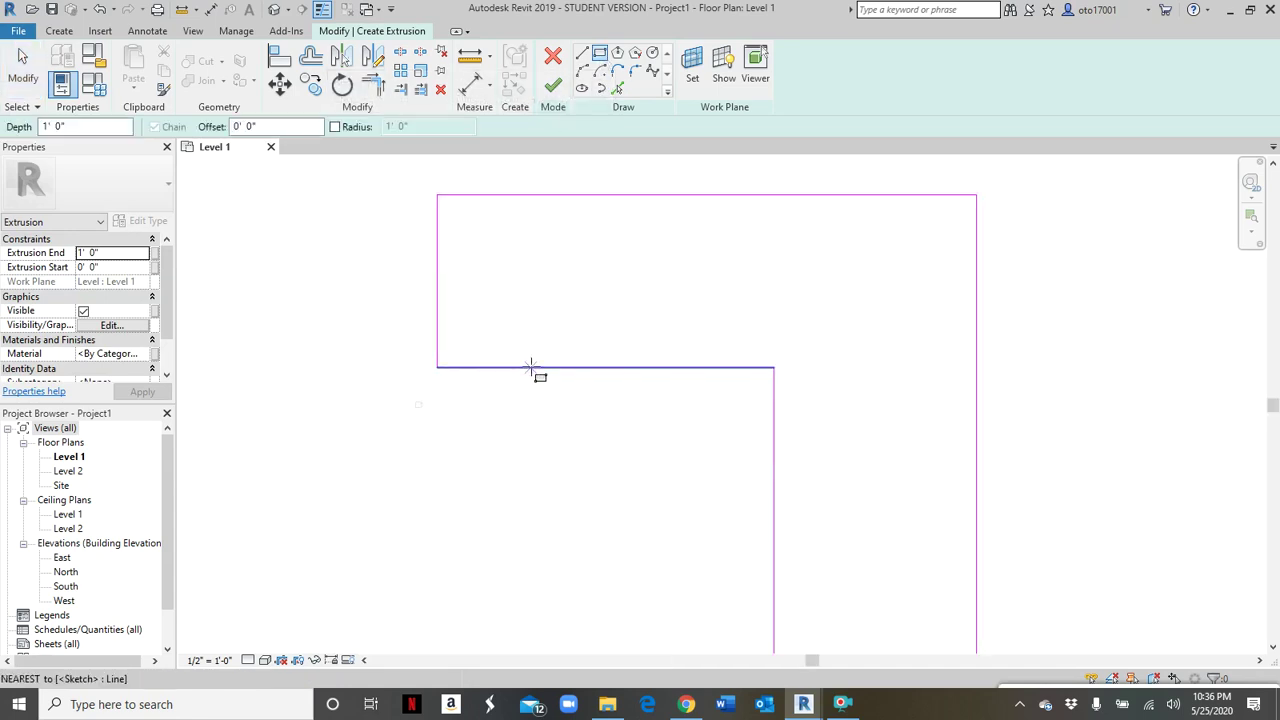
pyautogui.click(531, 367)
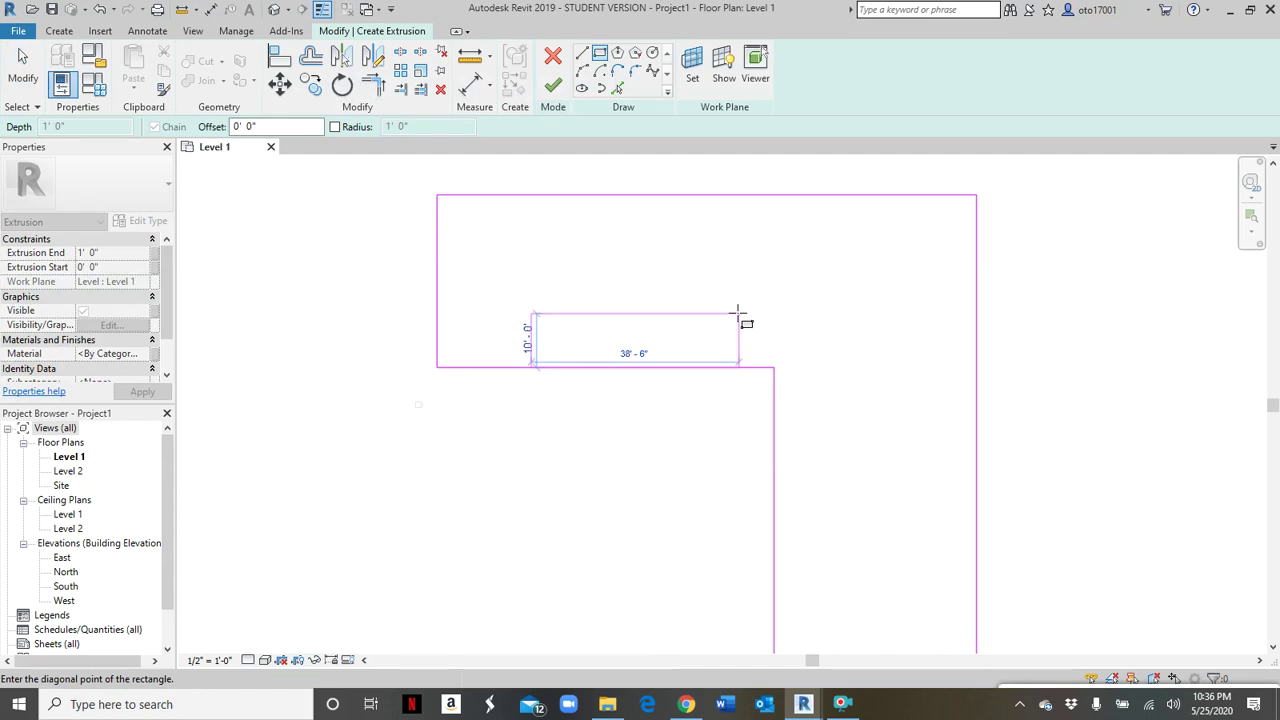
pyautogui.click(738, 318)
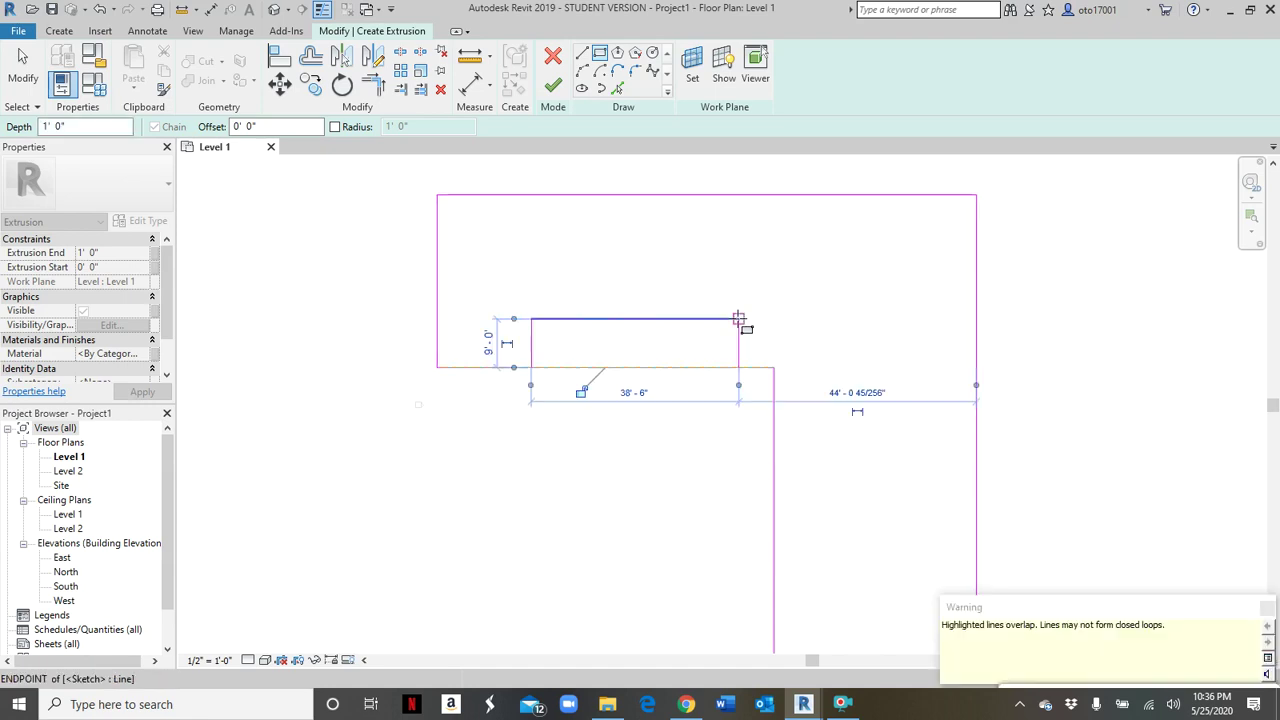
pyautogui.press('Escape')
pyautogui.press('Escape')
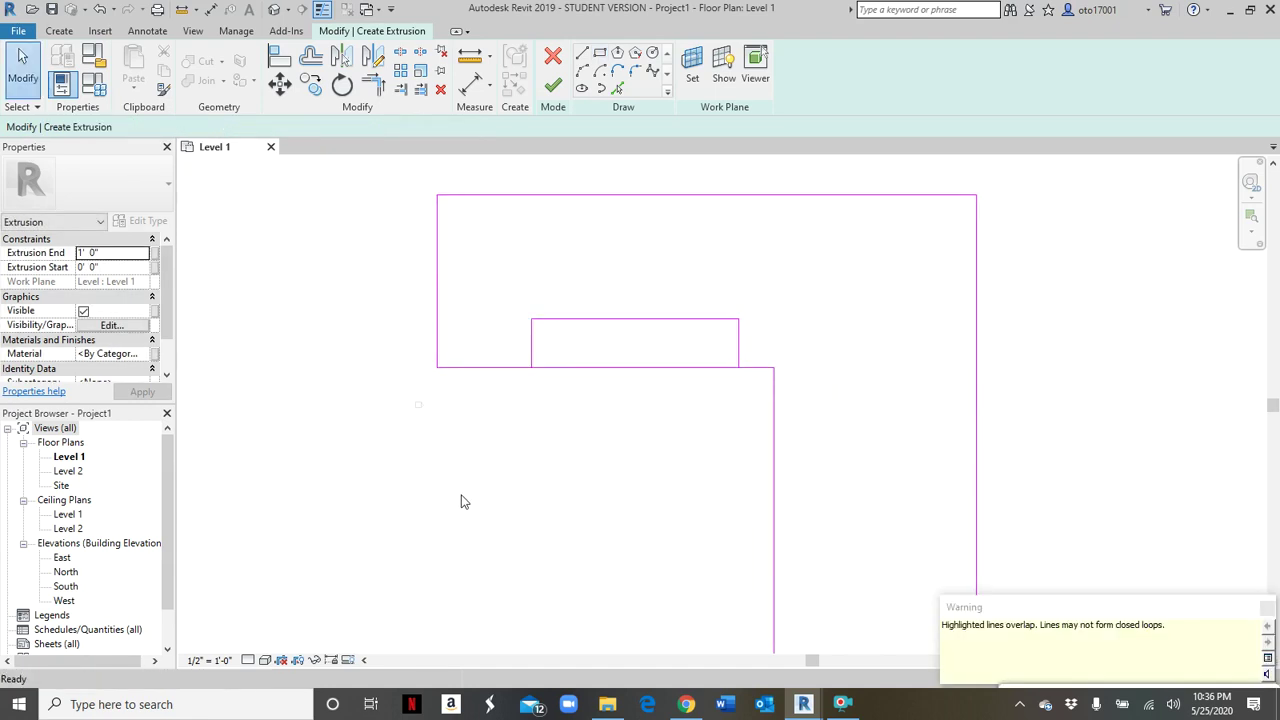
pyautogui.click(641, 368)
pyautogui.press('Escape')
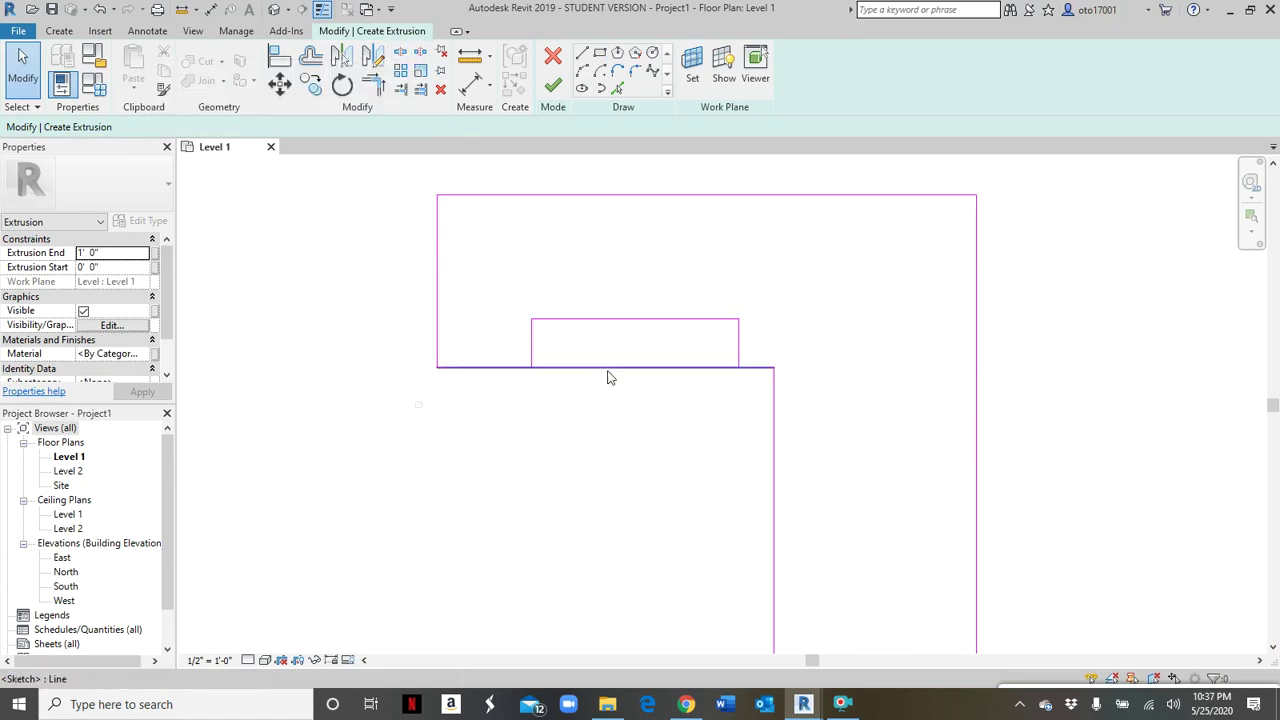
# - Split the bottom edge and trim the notch sides into corners, merging it into the outline
pyautogui.click(400, 53)
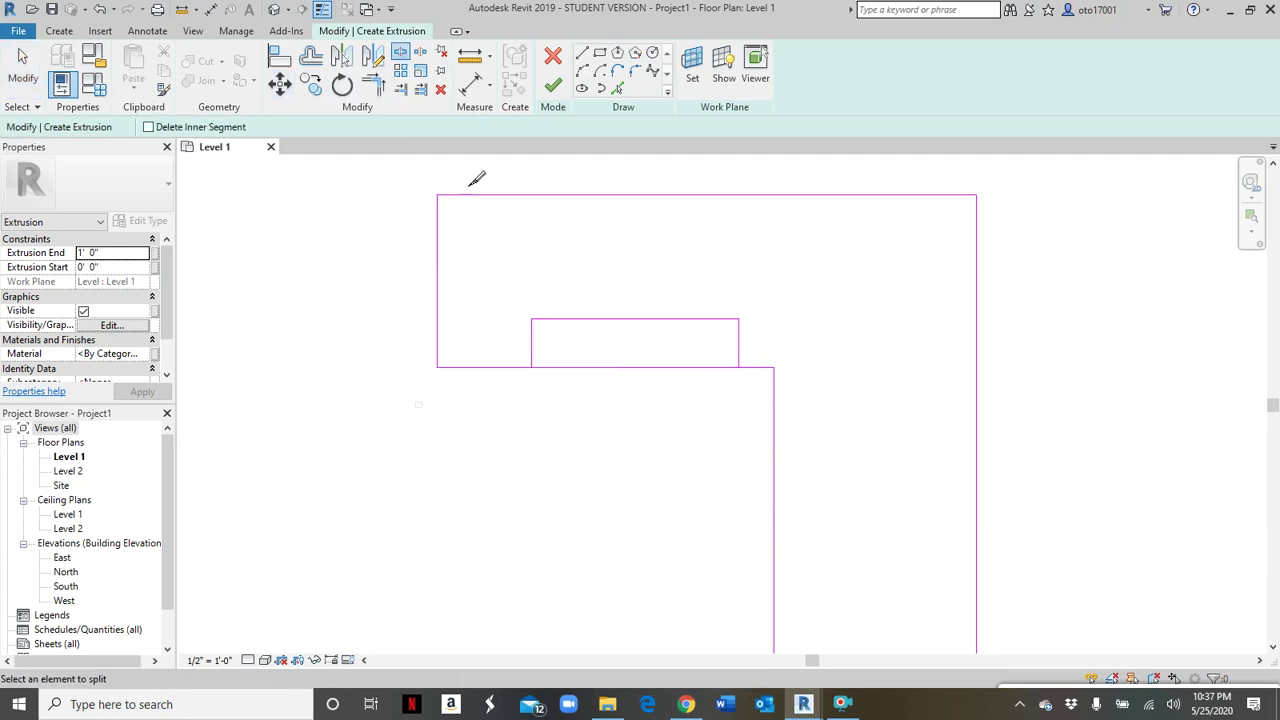
pyautogui.click(626, 366)
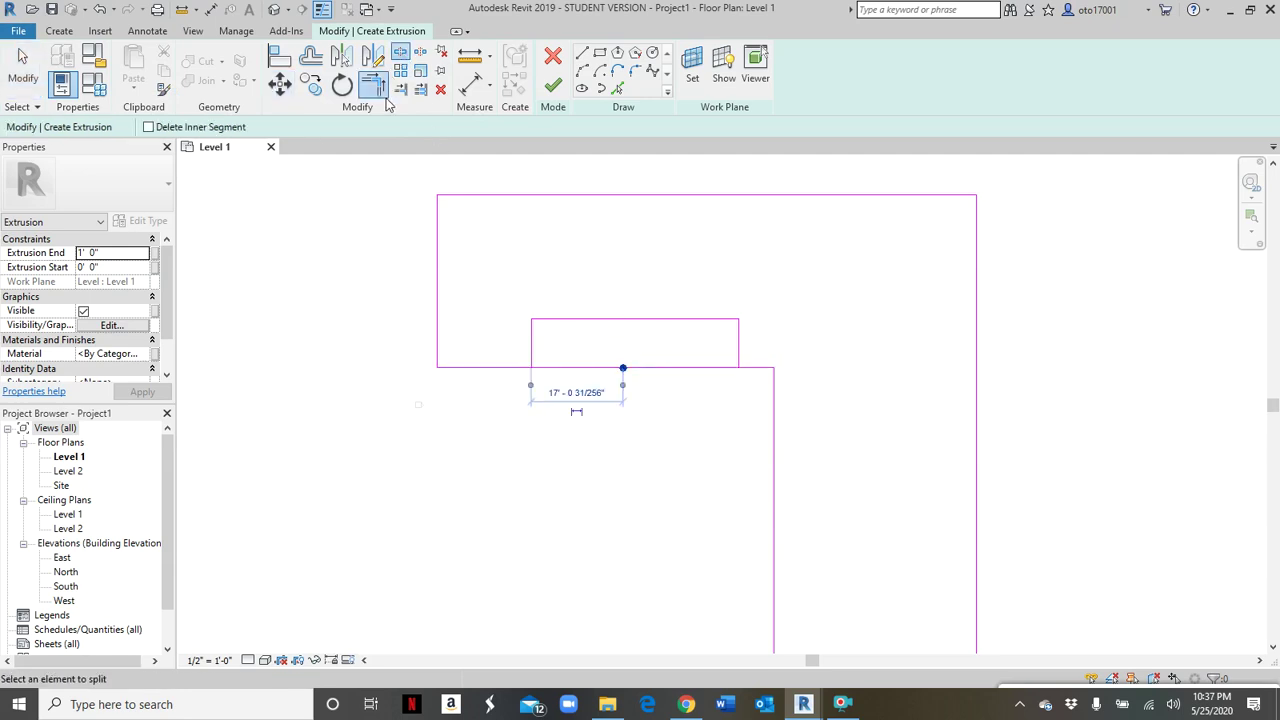
pyautogui.click(372, 85)
pyautogui.click(500, 366)
pyautogui.click(530, 350)
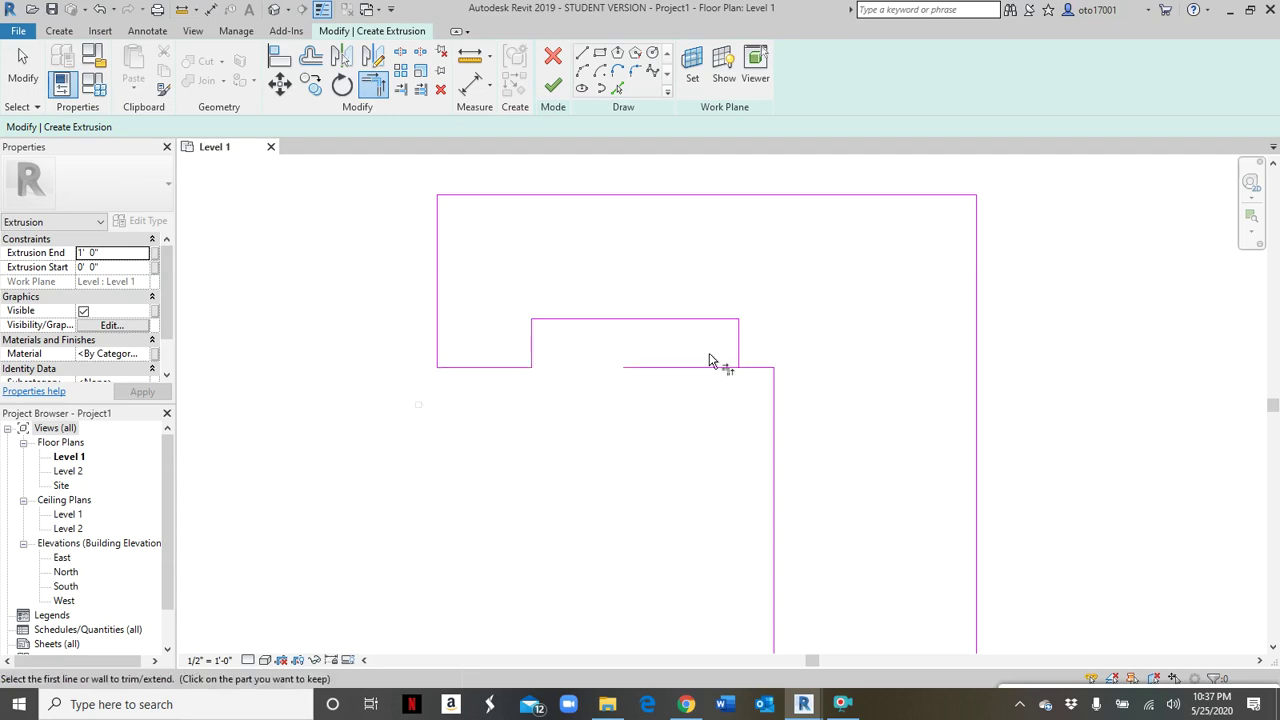
pyautogui.click(739, 346)
pyautogui.click(757, 367)
pyautogui.press('Escape')
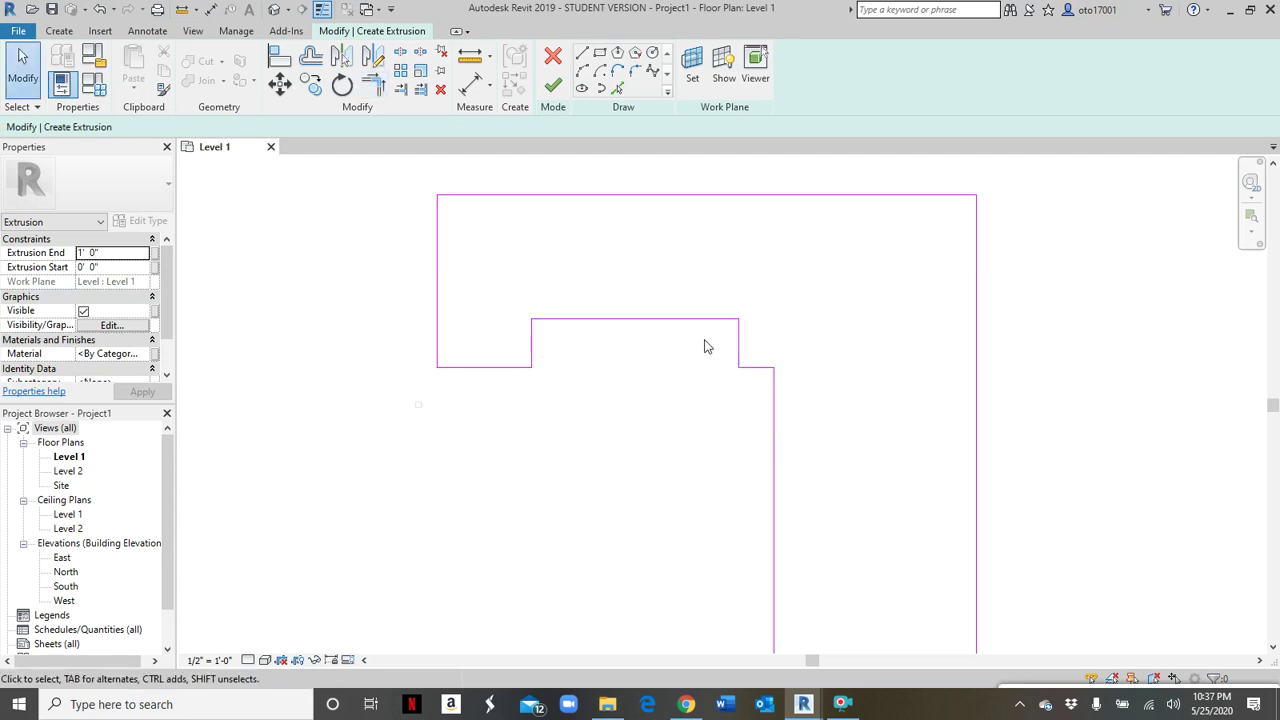
# - Finish the sketch as a 1'-0" deep extrusion and finish the in-place desk model
pyautogui.scroll(-2, 776, 352)
pyautogui.moveTo(771, 349)
pyautogui.mouseDown(button='middle')
pyautogui.moveTo(769, 317)
pyautogui.moveTo(743, 303)
pyautogui.mouseUp(button='middle')
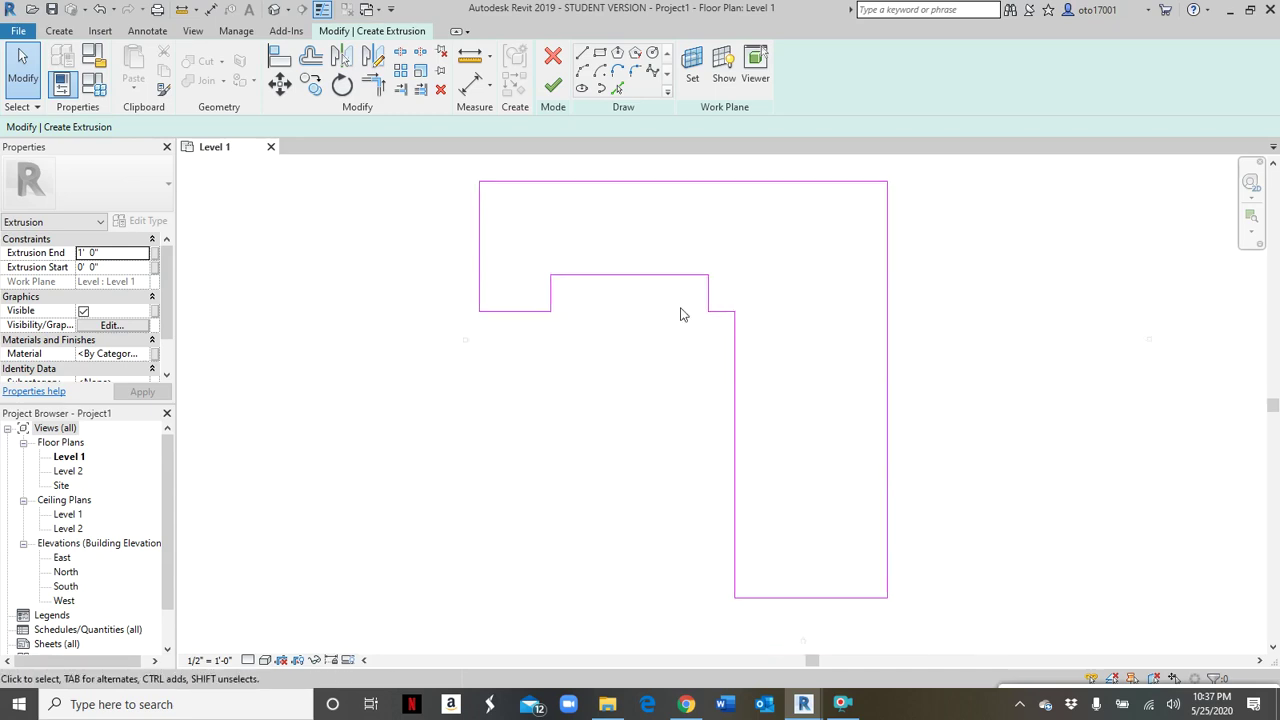
pyautogui.click(553, 86)
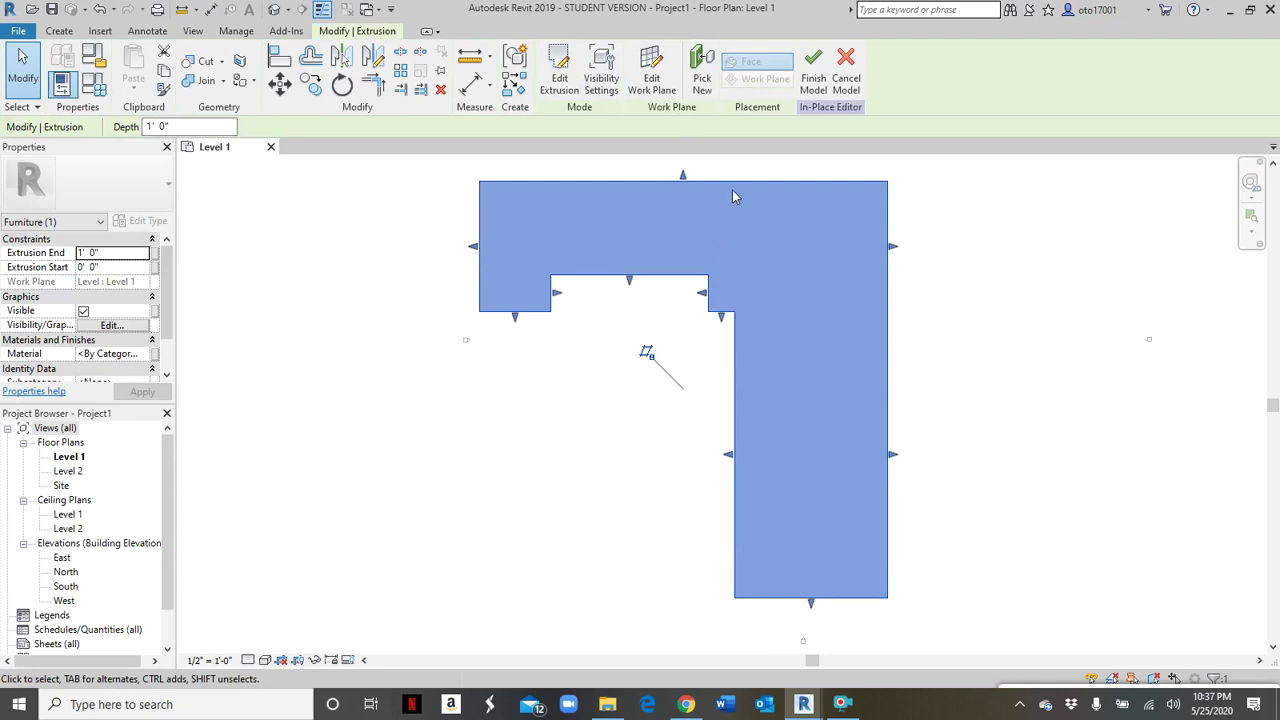
pyautogui.click(811, 85)
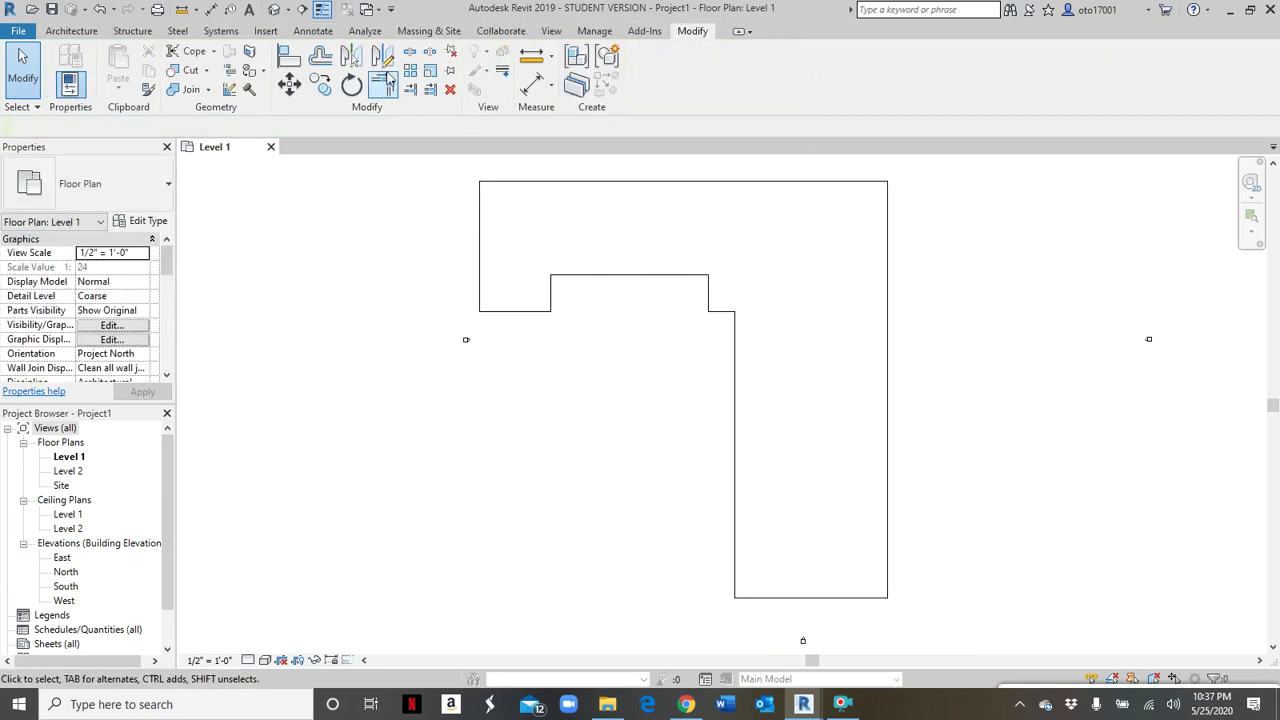
pyautogui.click(272, 10)
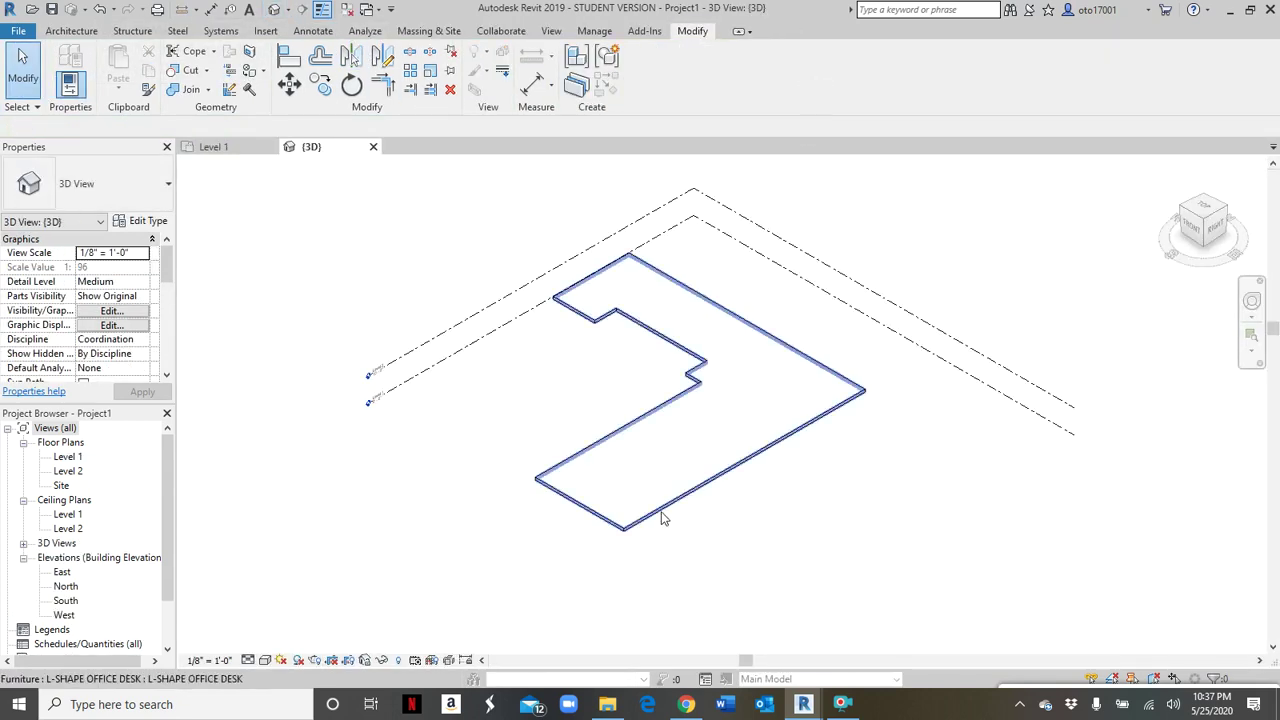
pyautogui.keyDown('shift'); pyautogui.moveTo(566, 591); pyautogui.dragTo(628, 361, button='middle'); pyautogui.keyUp('shift')
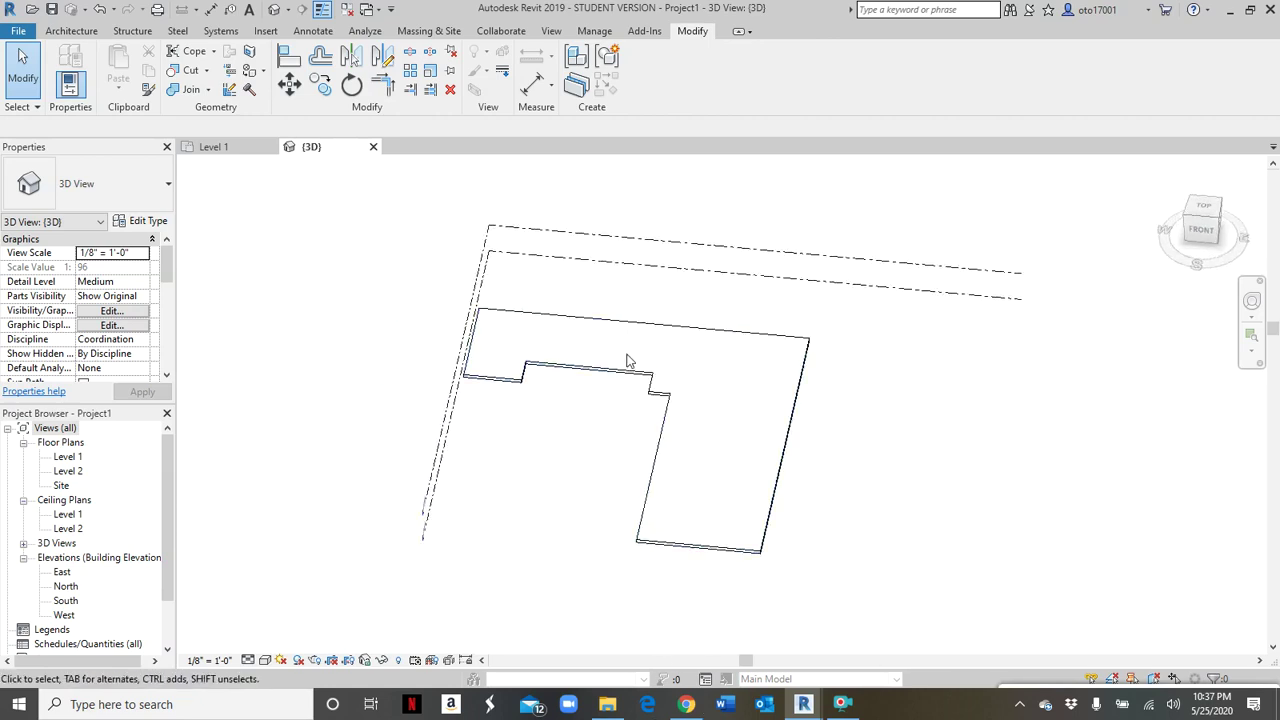
pyautogui.click(213, 147)
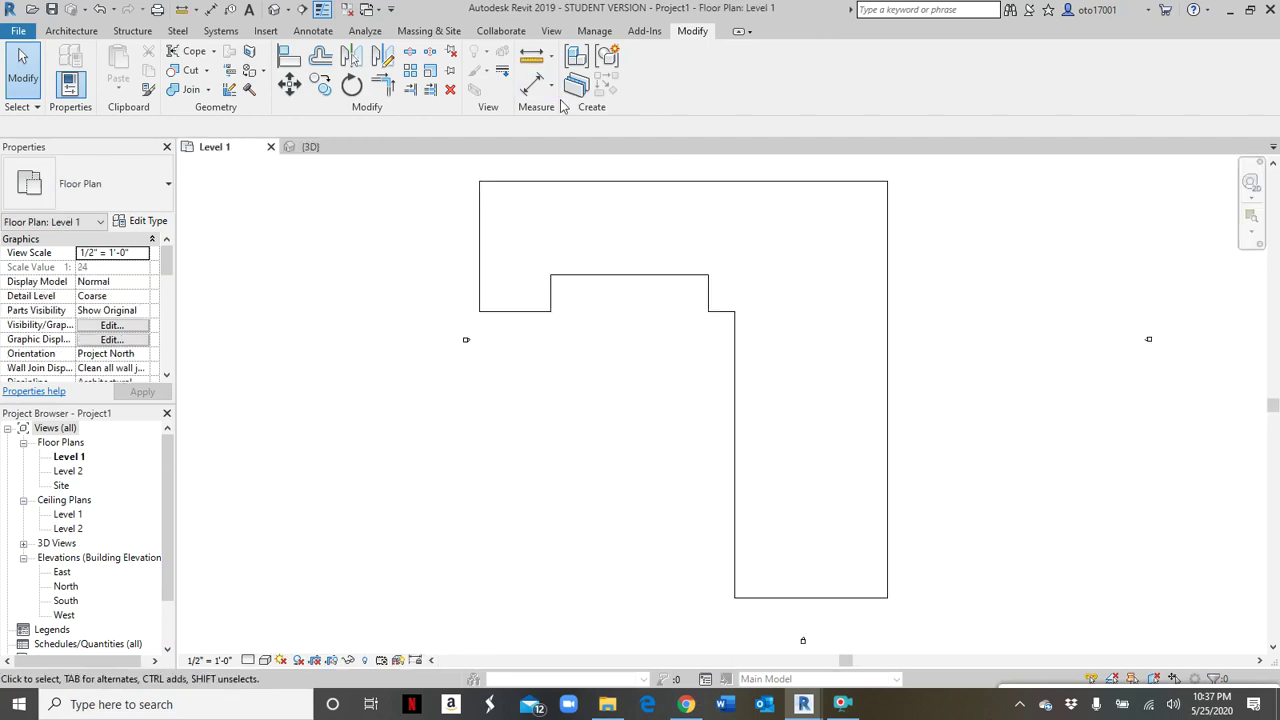
# - Reopen the desk in place and edit its extrusion's outline sketch
pyautogui.click(553, 274)
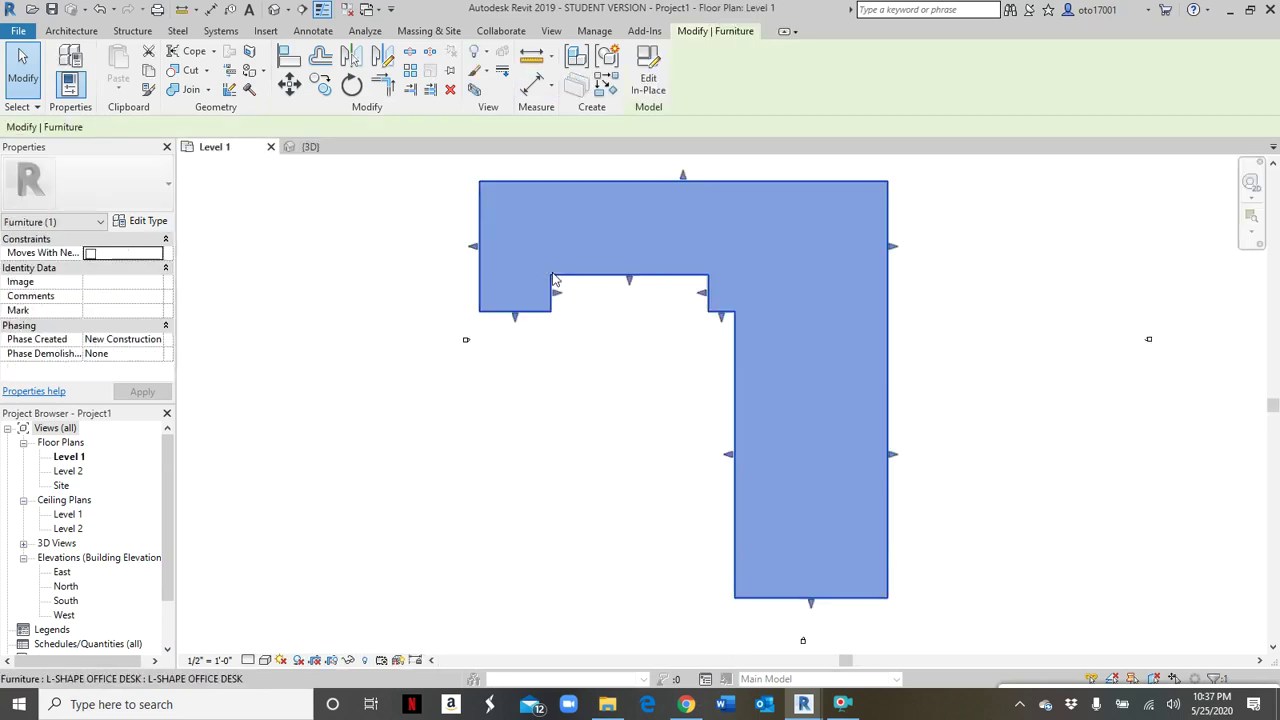
pyautogui.click(641, 84)
pyautogui.click(636, 281)
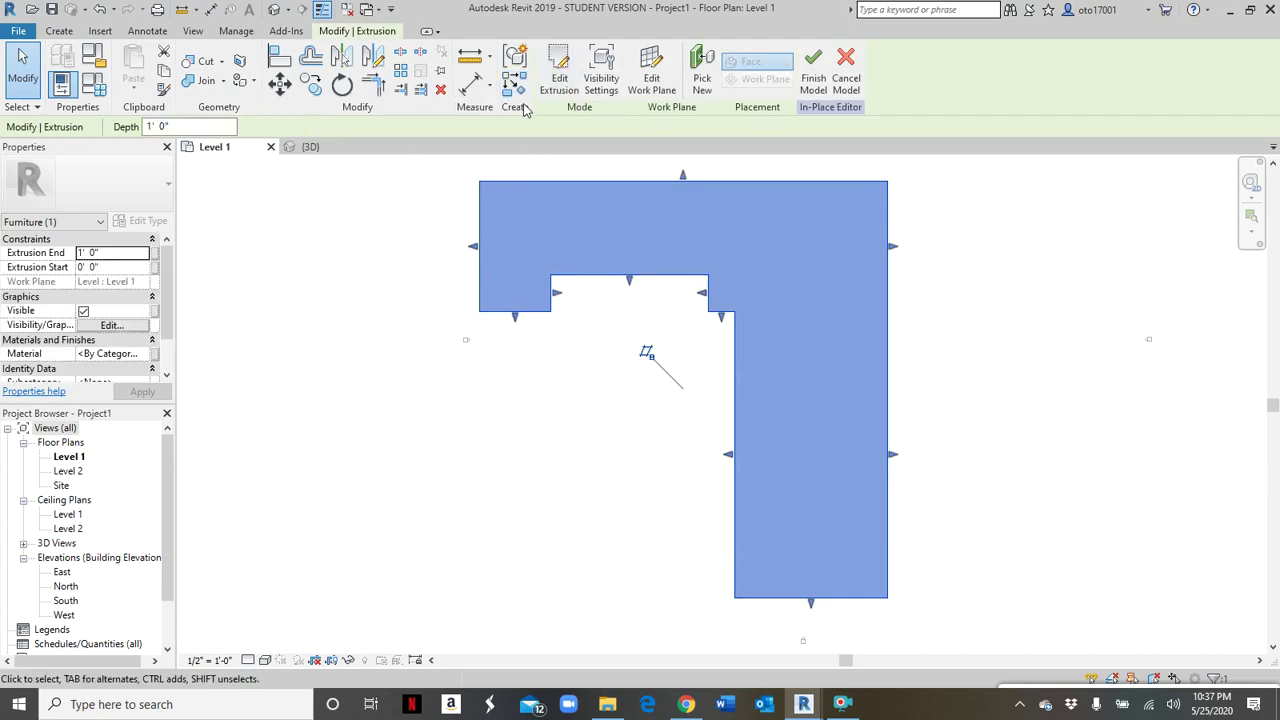
pyautogui.click(568, 78)
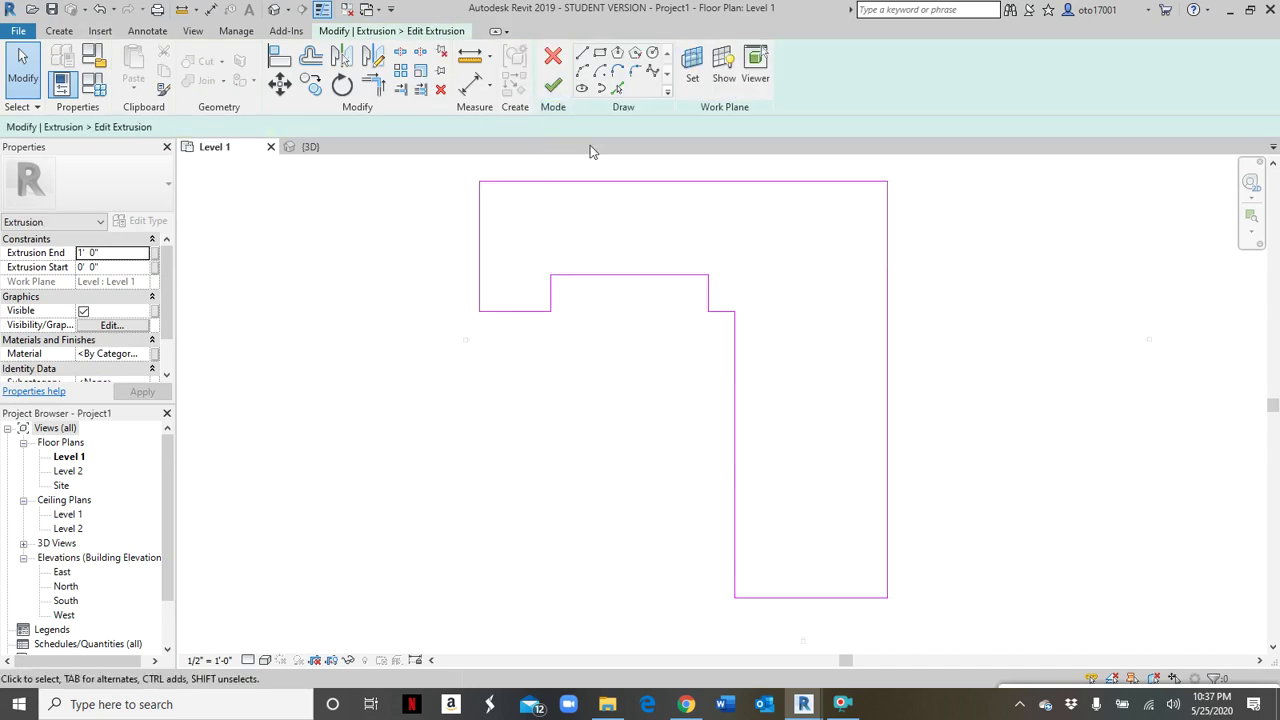
# - Draw a rectangle over the notch and nudge its top edge slightly upward
pyautogui.click(599, 54)
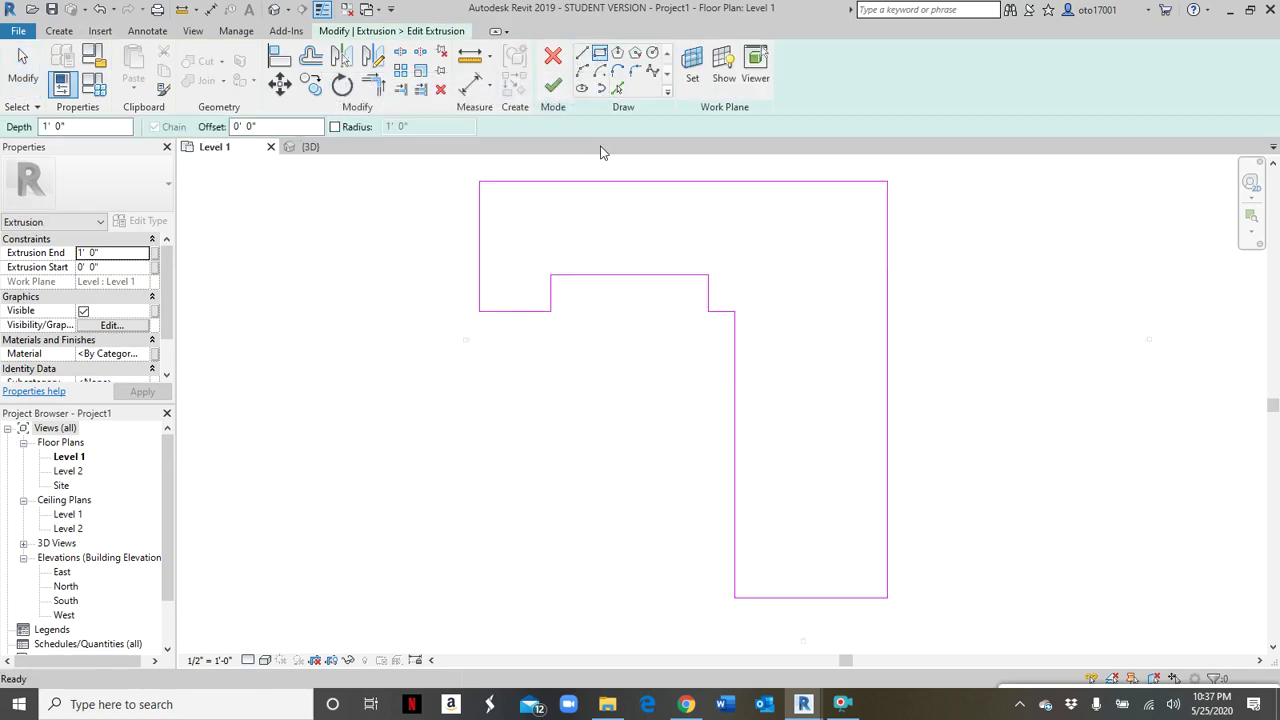
pyautogui.scroll(3, 538, 287)
pyautogui.scroll(3, 540, 286)
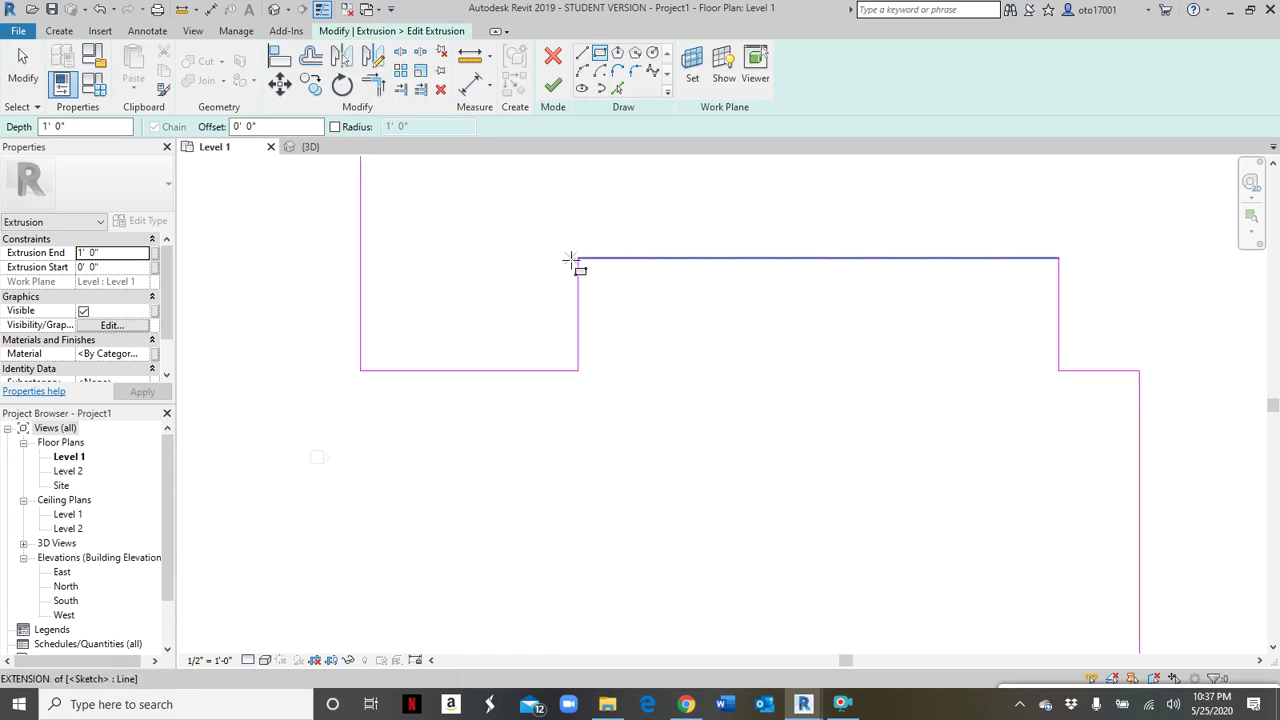
pyautogui.scroll(3, 577, 262)
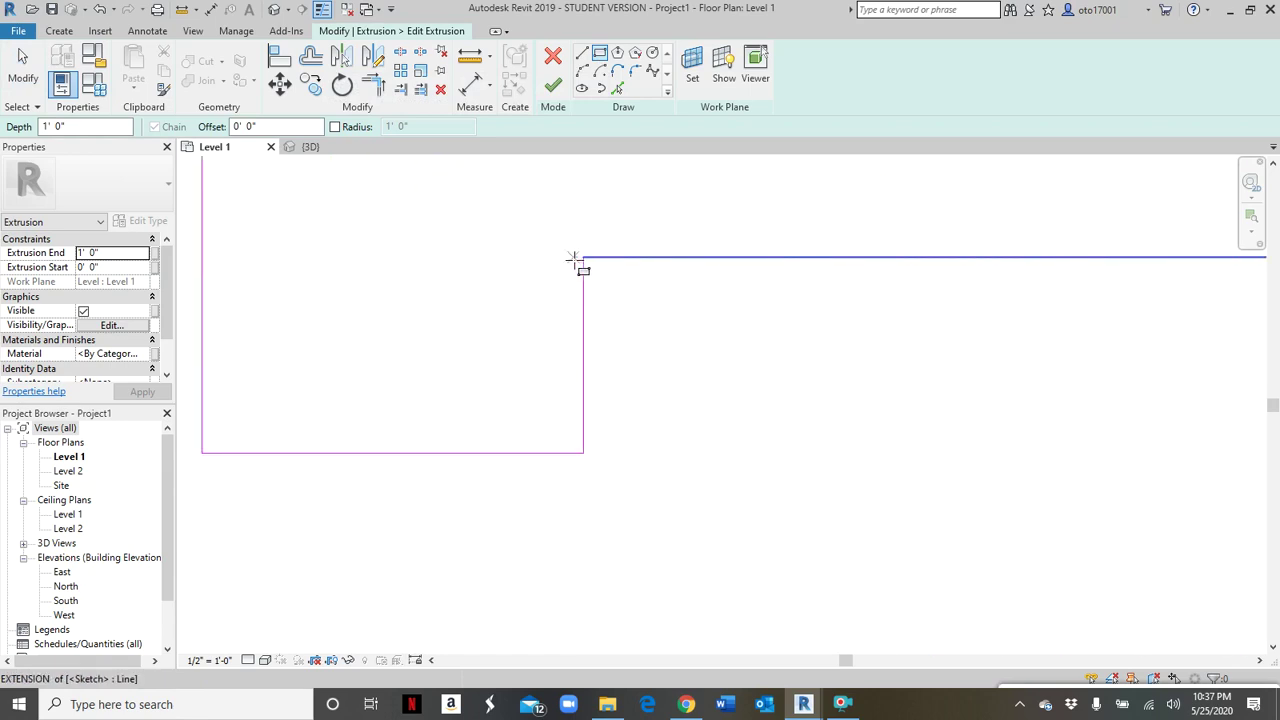
pyautogui.click(565, 256)
pyautogui.scroll(-3, 690, 380)
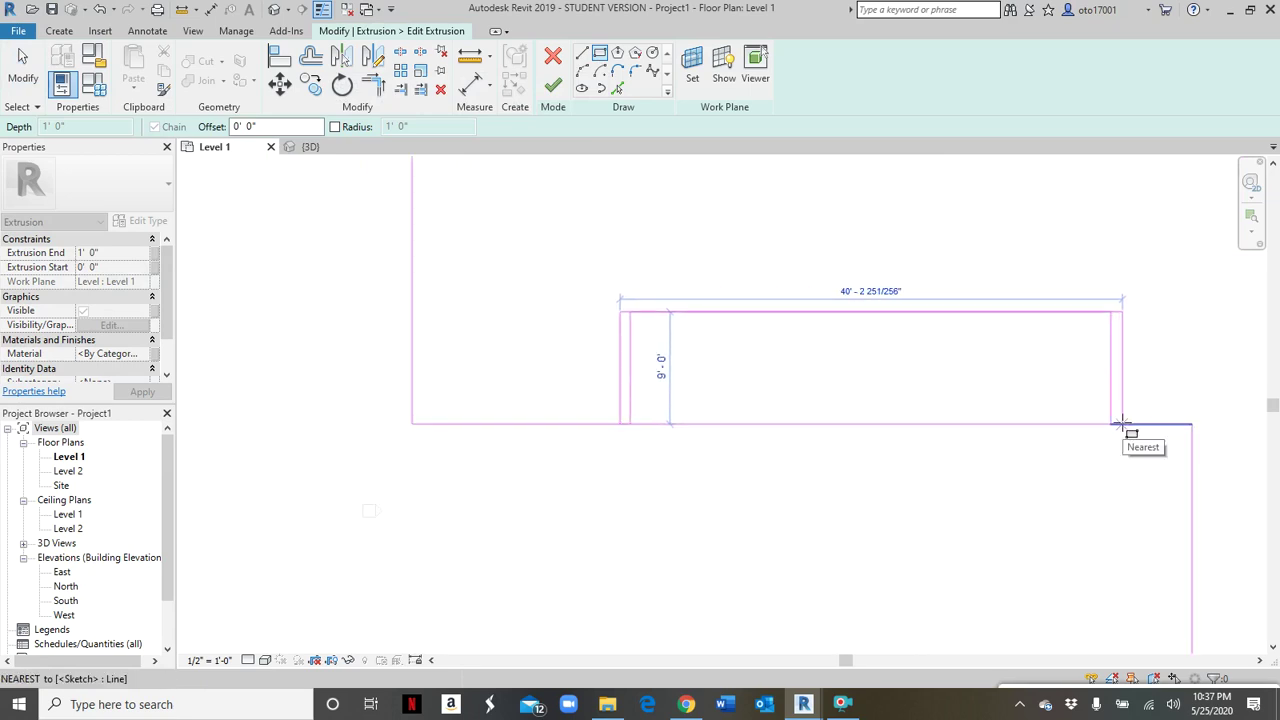
pyautogui.click(1121, 424)
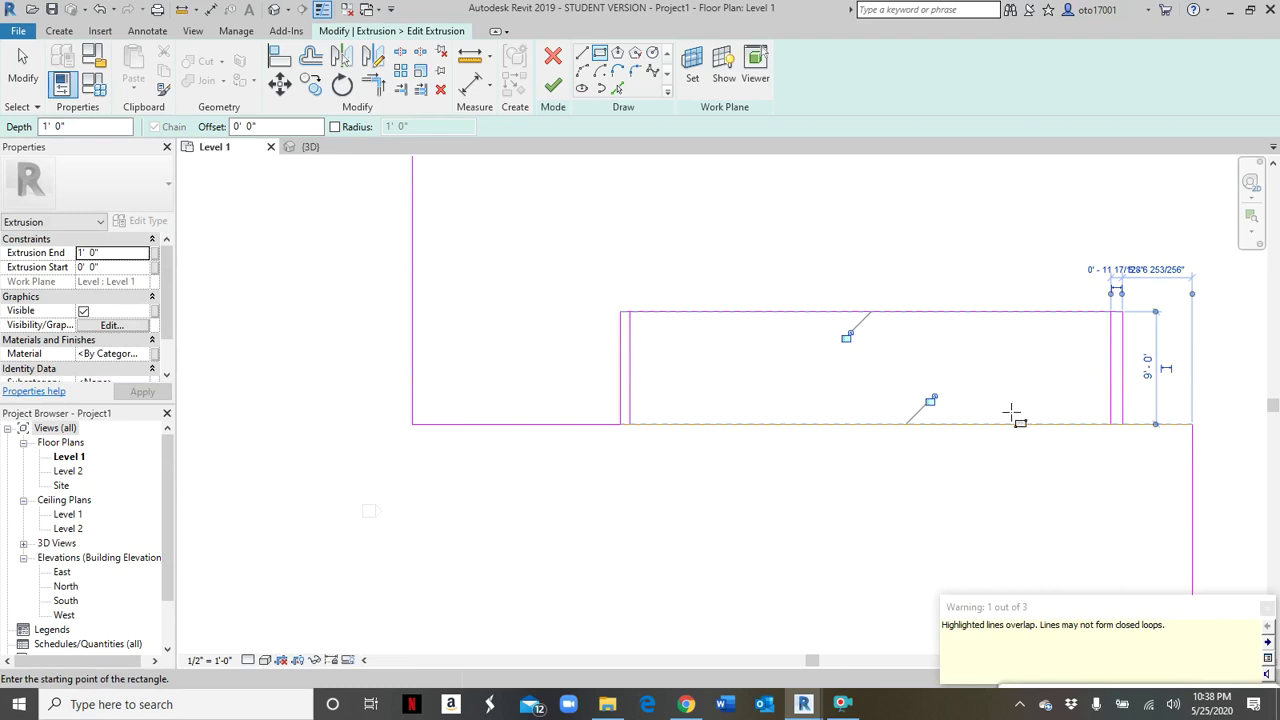
pyautogui.press('Escape')
pyautogui.press('Escape')
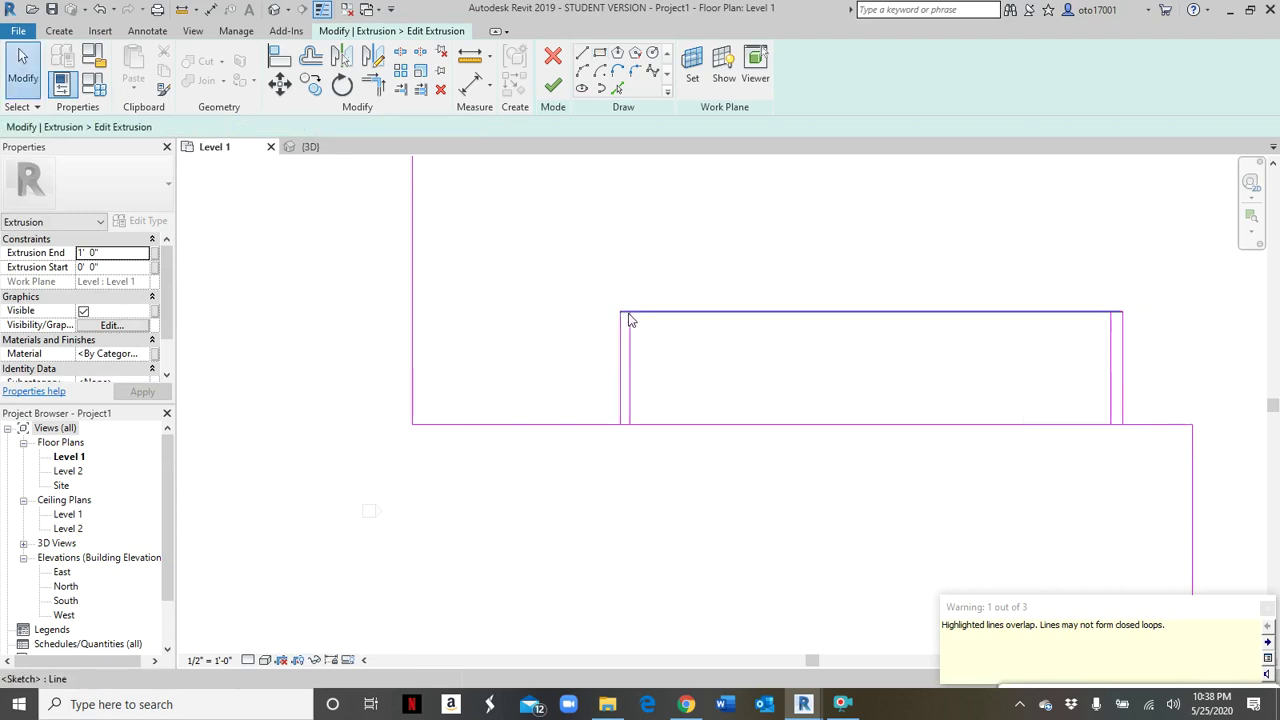
pyautogui.click(628, 316)
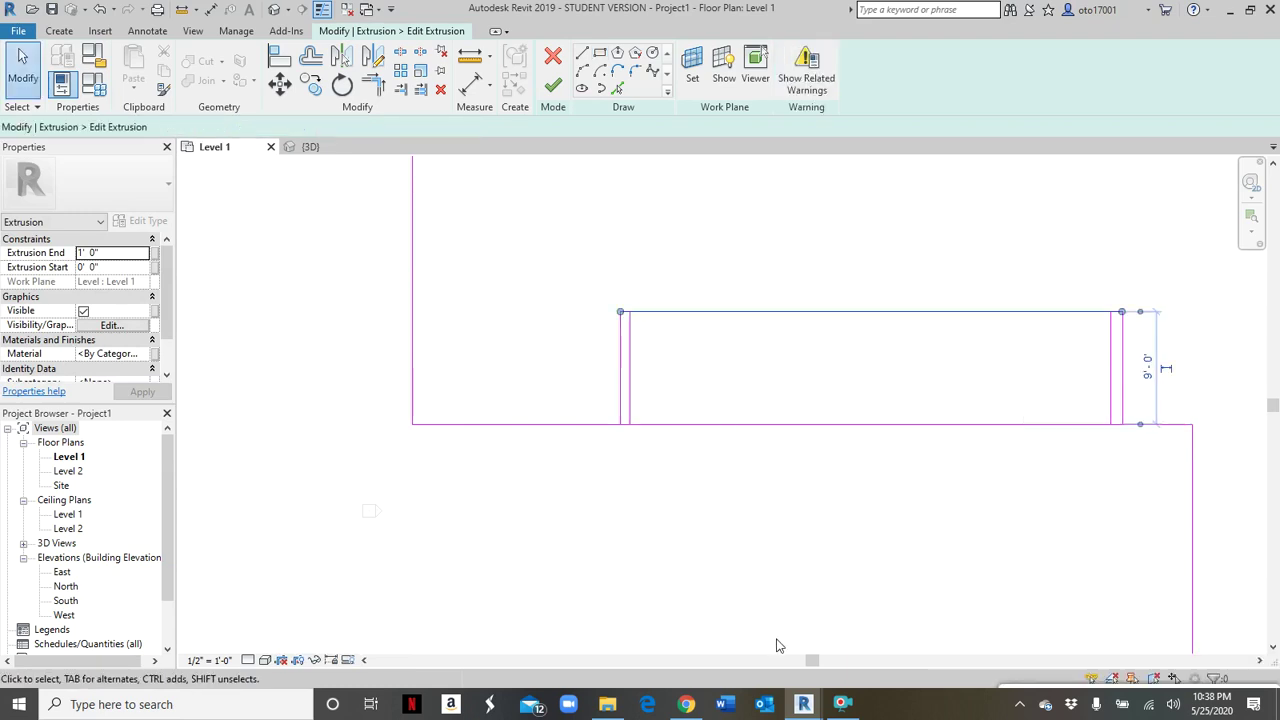
pyautogui.press('Up')
pyautogui.press('Up')
pyautogui.press('Up')
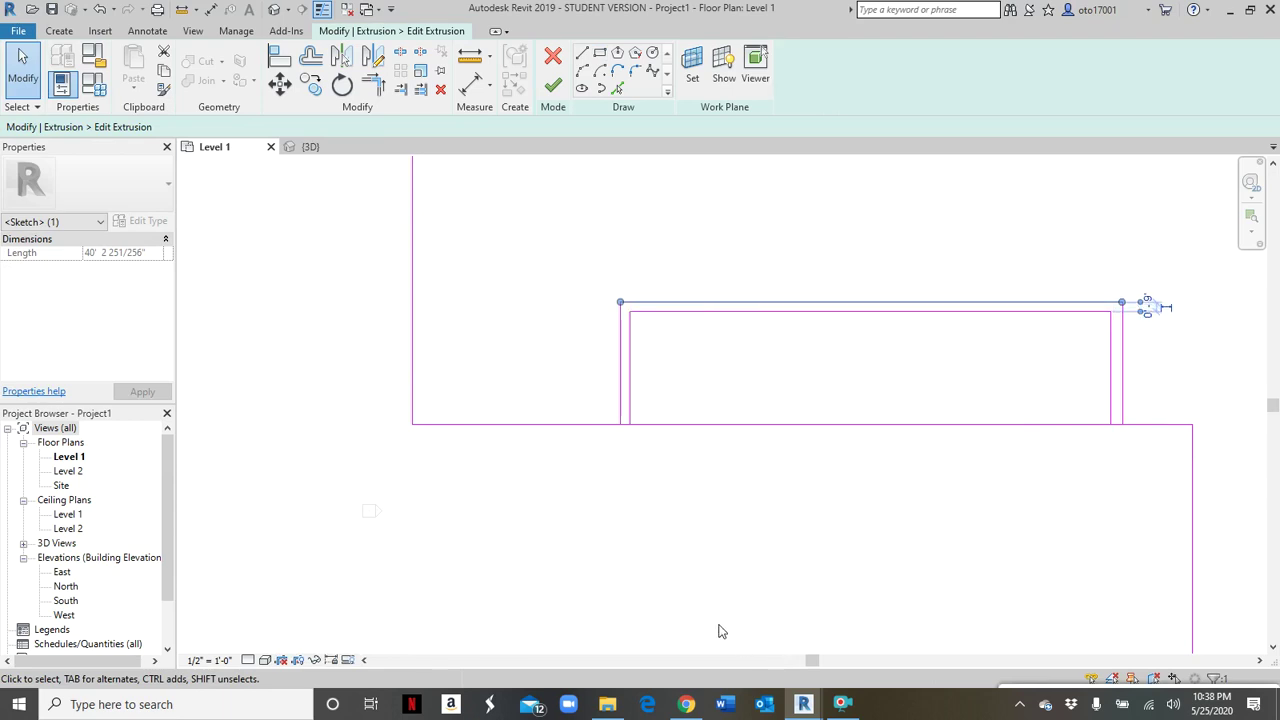
pyautogui.click(631, 556)
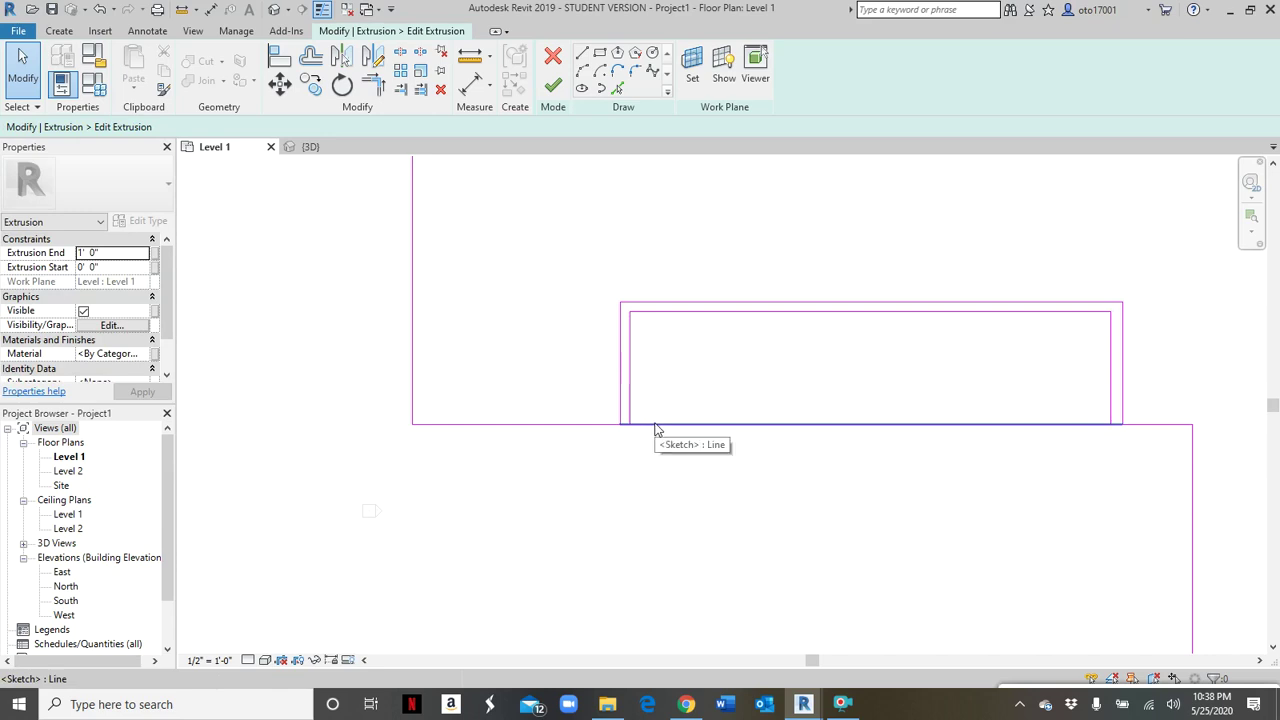
# - Discard the outline edits, extrude a new rectangle filling the notch, and finish the desk model
pyautogui.click(554, 58)
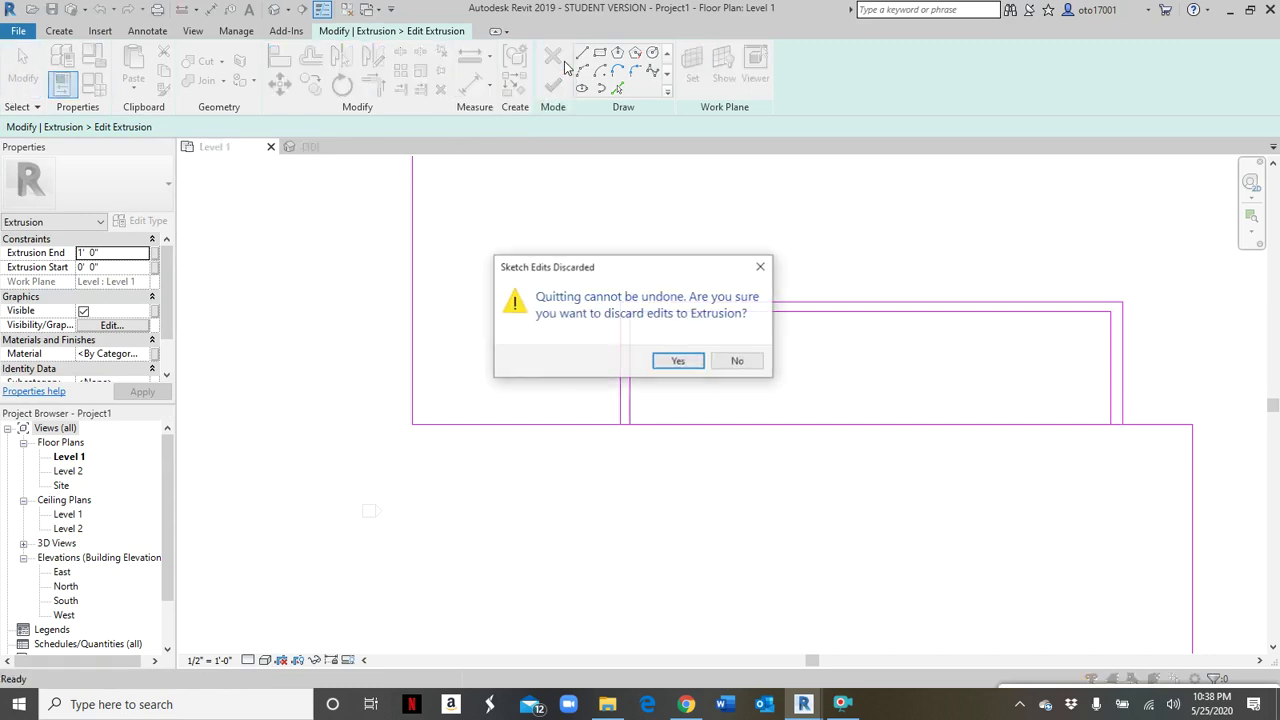
pyautogui.click(668, 362)
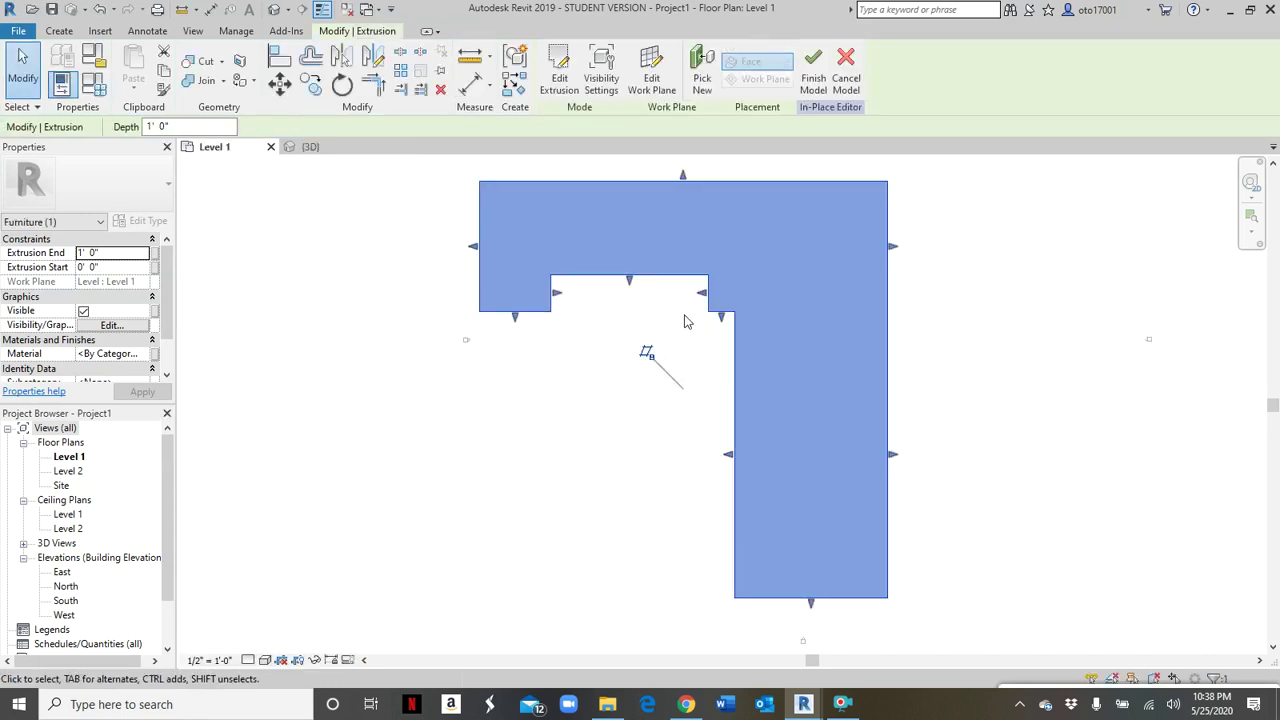
pyautogui.click(59, 31)
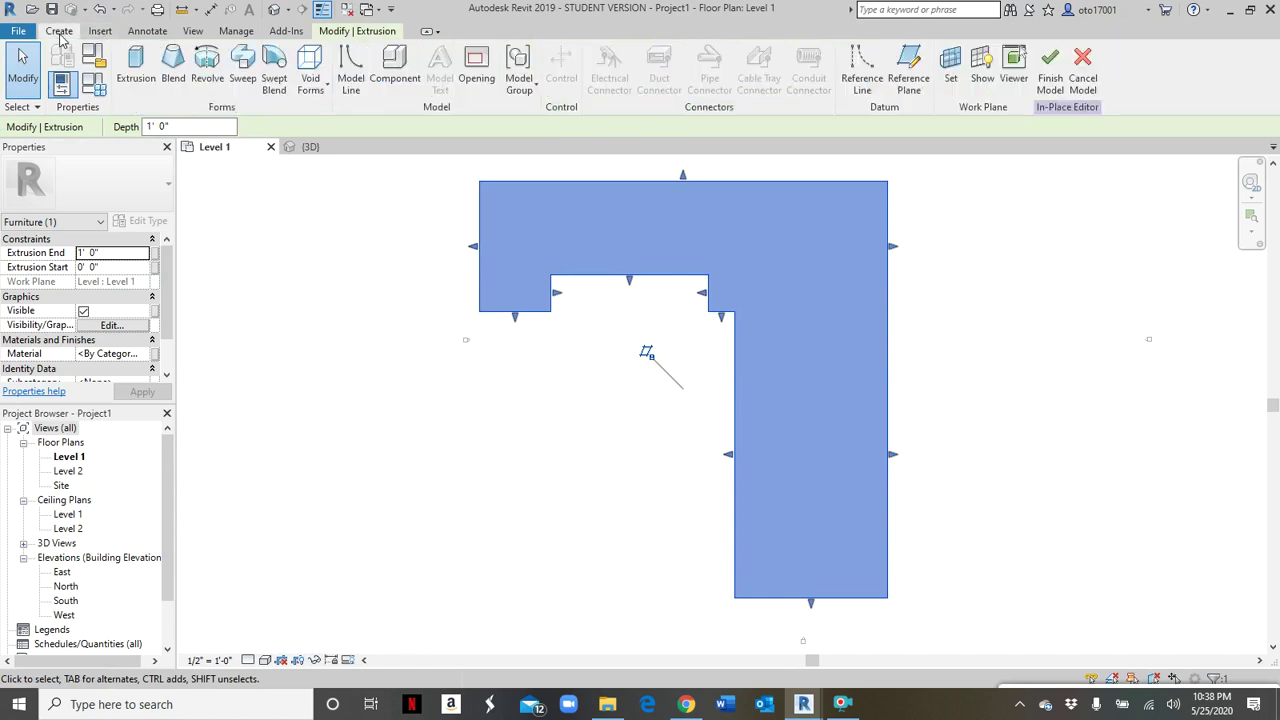
pyautogui.click(128, 70)
pyautogui.click(600, 54)
pyautogui.scroll(4, 555, 280)
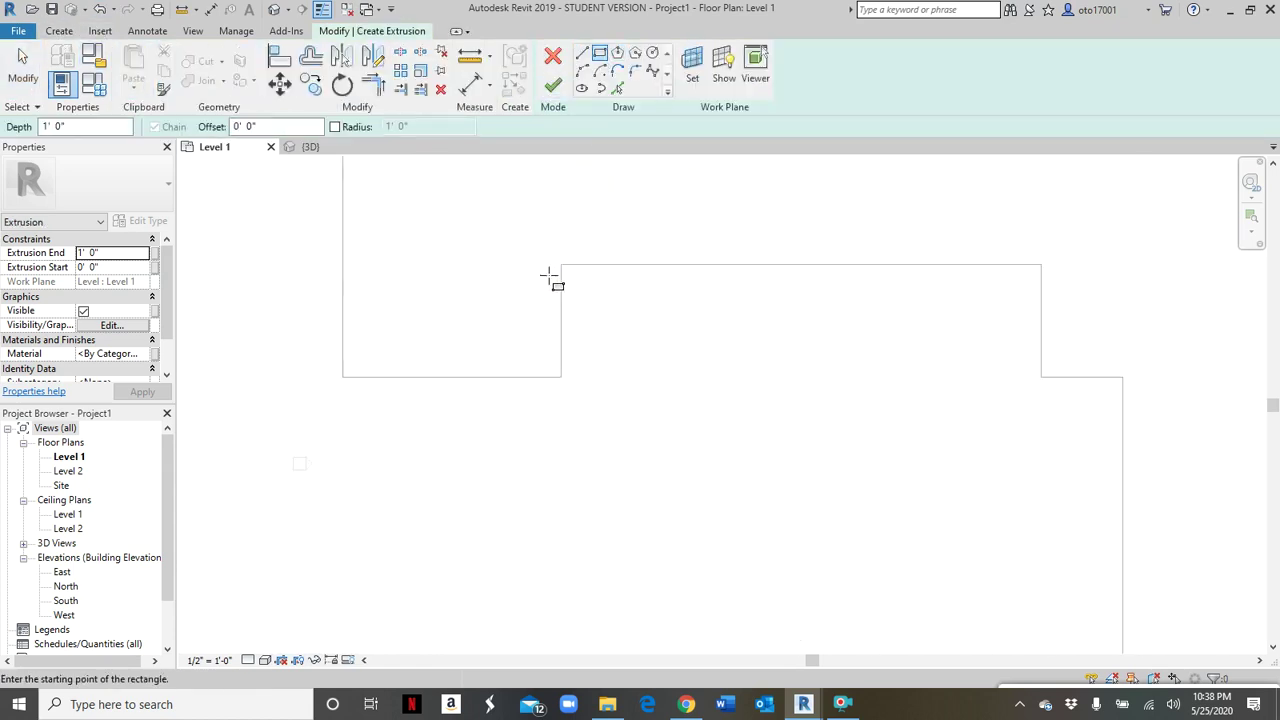
pyautogui.click(561, 265)
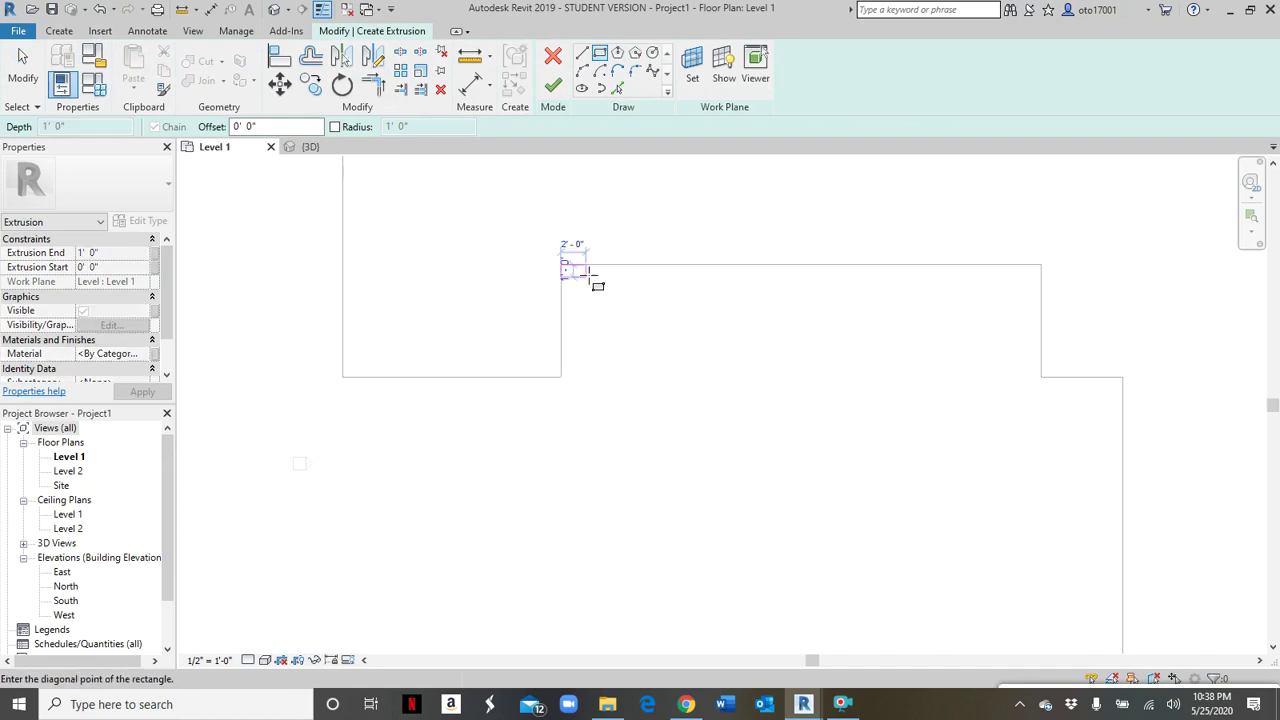
pyautogui.click(1041, 377)
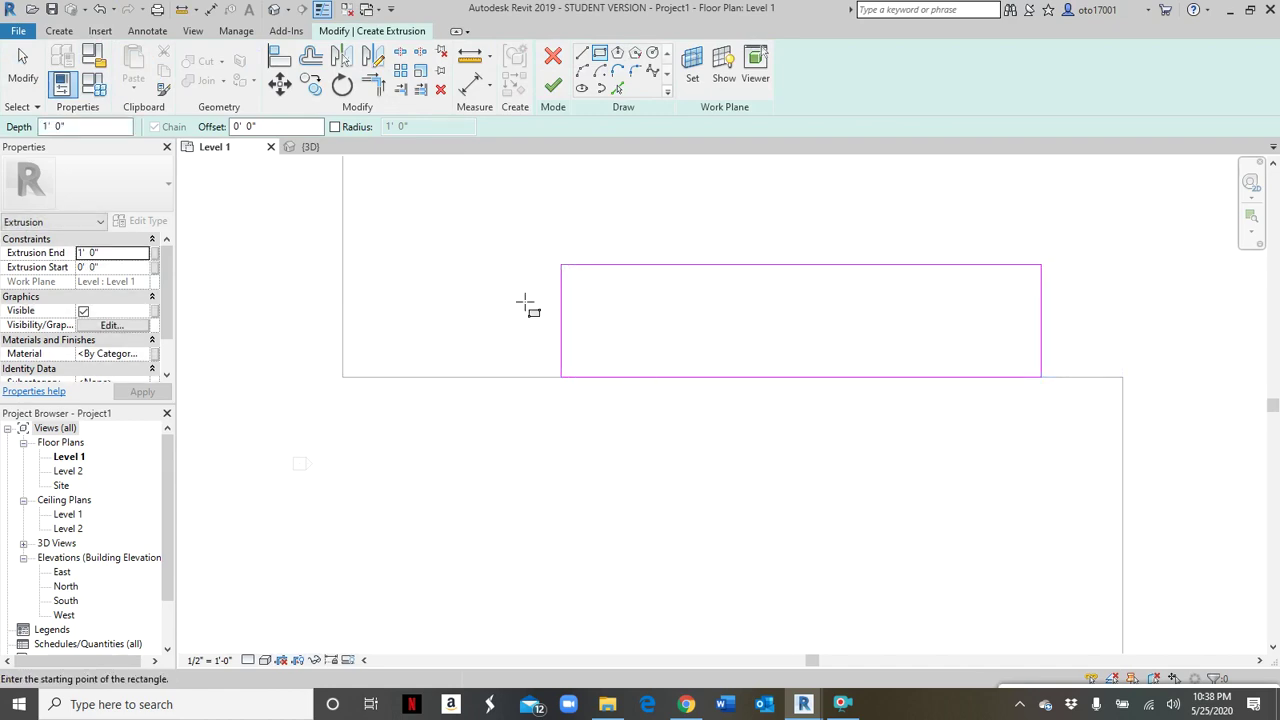
pyautogui.press('Escape')
pyautogui.press('Escape')
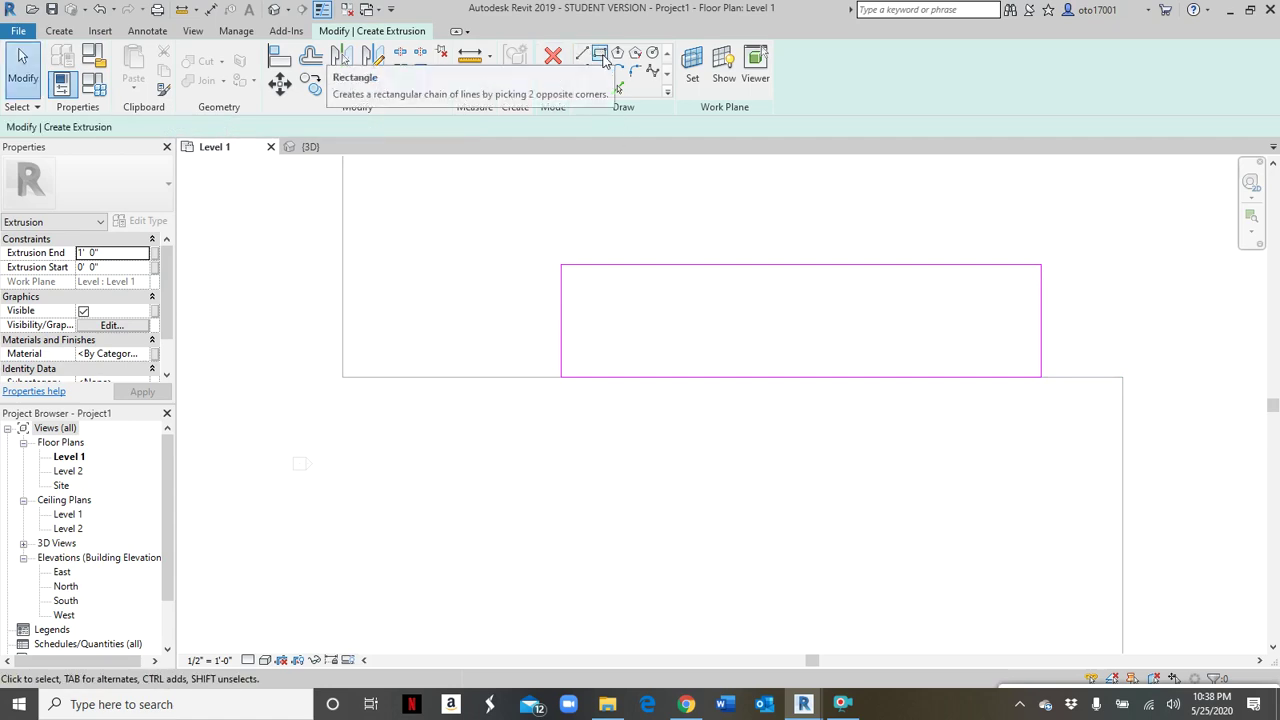
pyautogui.click(553, 85)
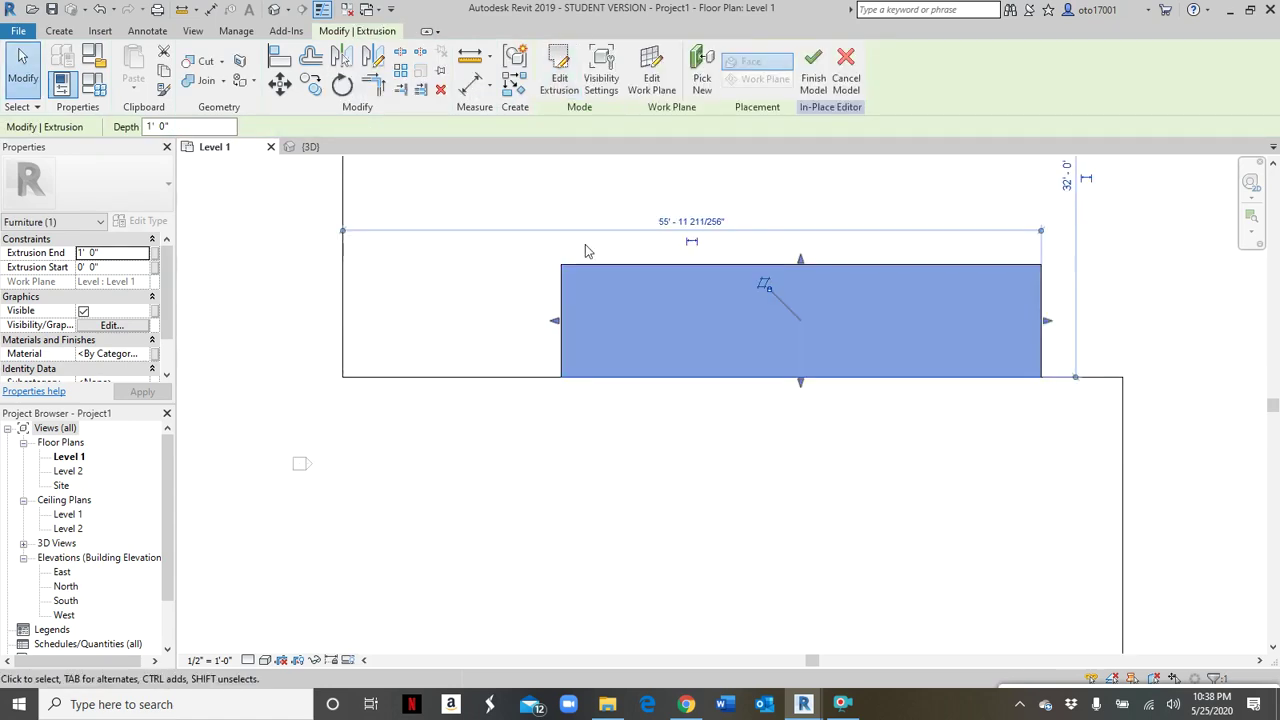
pyautogui.click(630, 461)
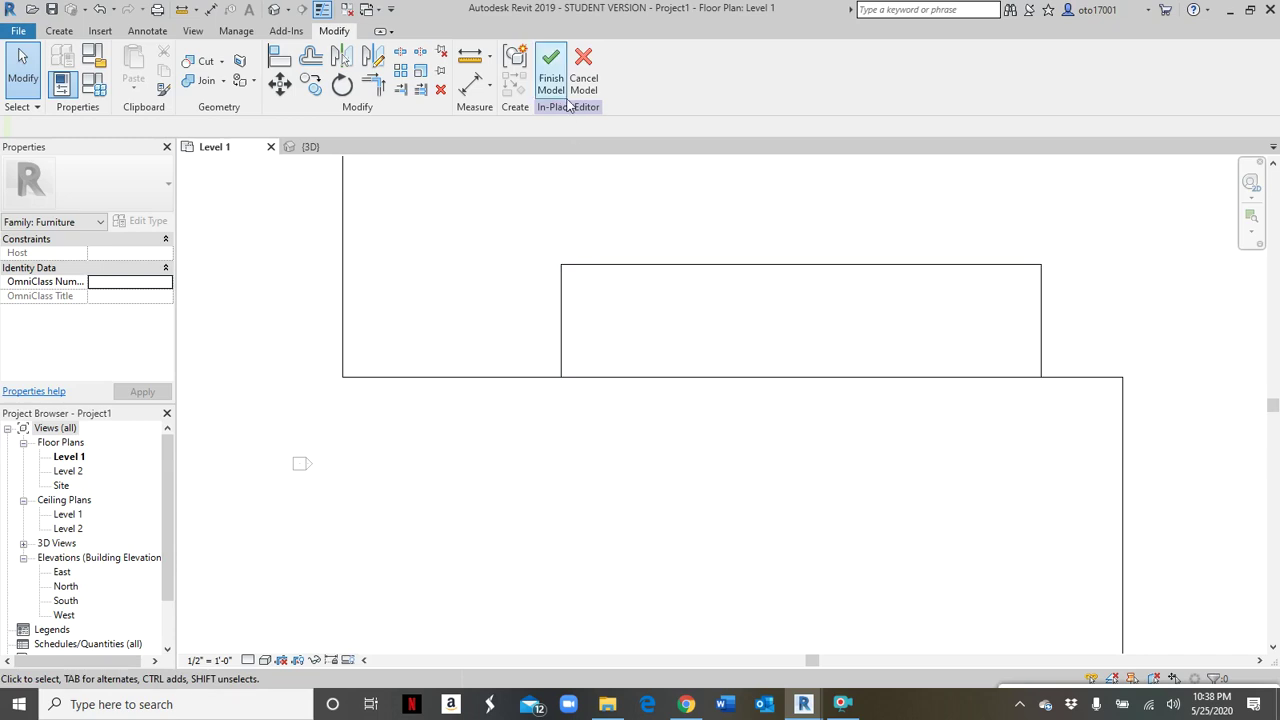
pyautogui.click(551, 75)
# - View the finished L-shaped desk in 3D from a flat front angle
pyautogui.moveTo(616, 463)
pyautogui.mouseDown(button='middle')
pyautogui.moveTo(629, 440)
pyautogui.moveTo(609, 449)
pyautogui.mouseUp(button='middle')
pyautogui.click(341, 151)
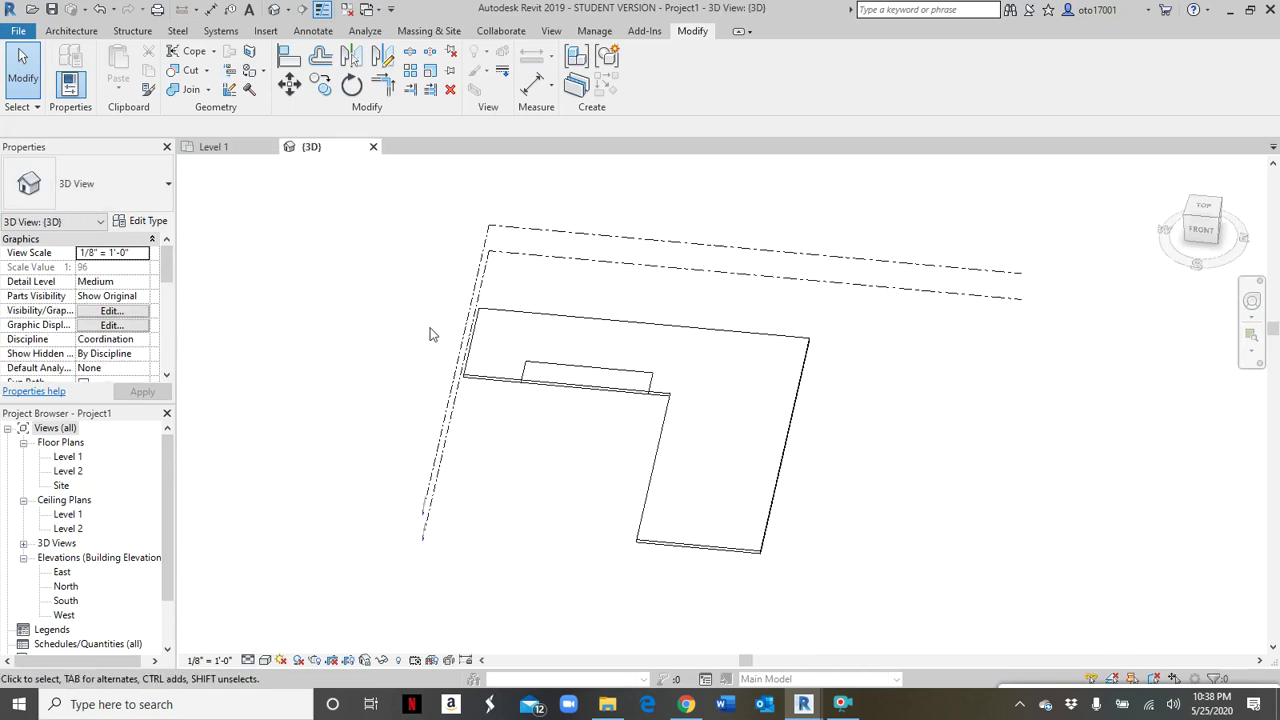
pyautogui.keyDown('shift'); pyautogui.moveTo(429, 334); pyautogui.dragTo(563, 429, button='middle'); pyautogui.keyUp('shift')
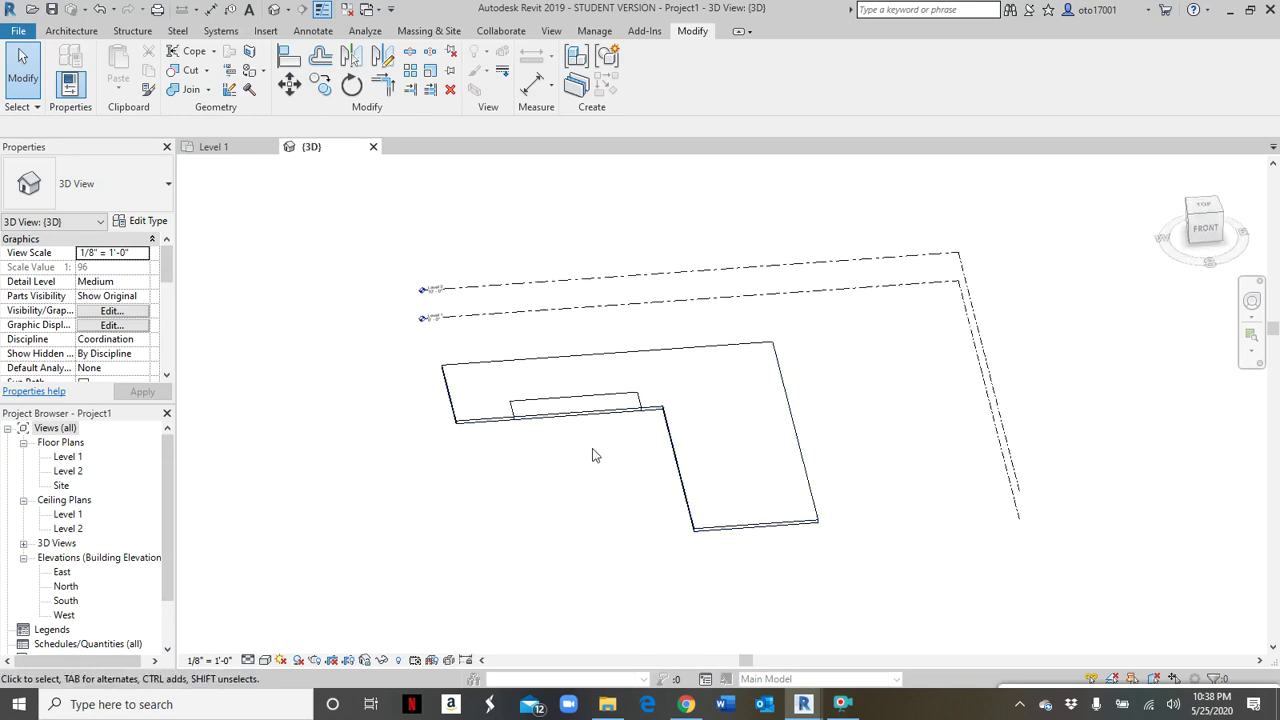
# - Reopen the desk on Level 1 for in-place editing and start a new extrusion
pyautogui.click(241, 148)
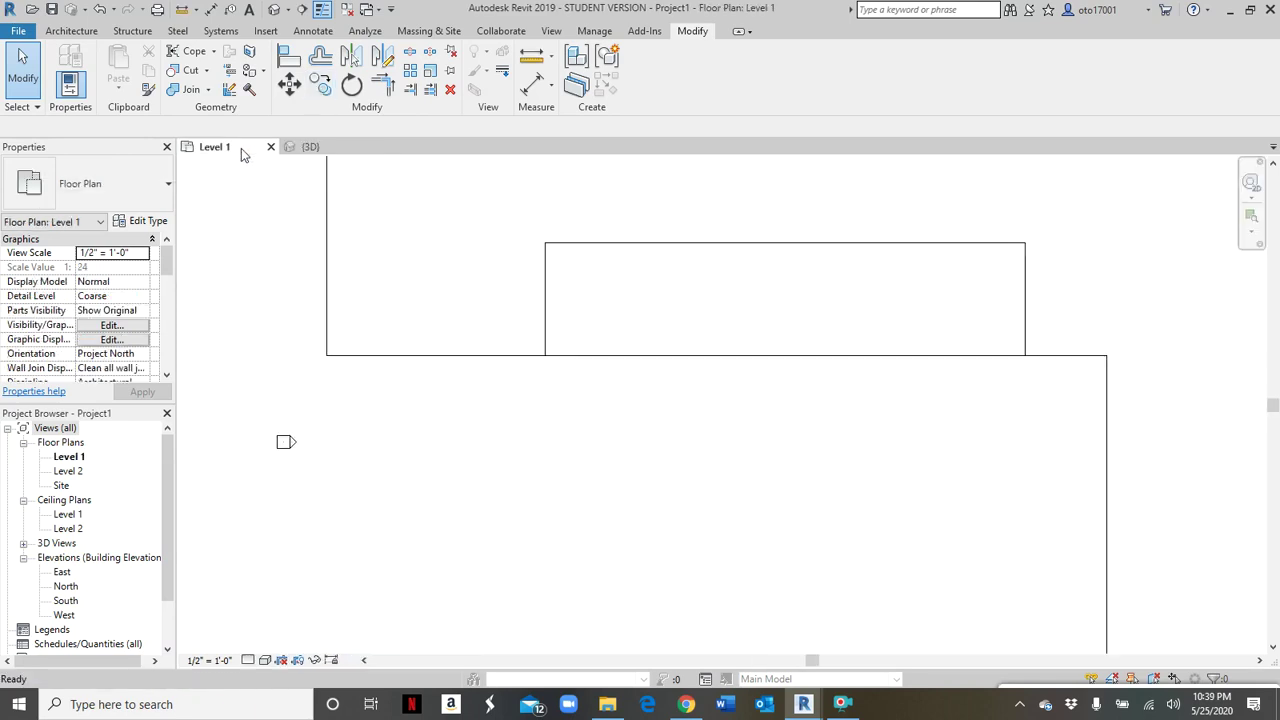
pyautogui.scroll(-4, 612, 370)
pyautogui.moveTo(613, 371)
pyautogui.mouseDown(button='middle')
pyautogui.moveTo(623, 374)
pyautogui.moveTo(566, 374)
pyautogui.mouseUp(button='middle')
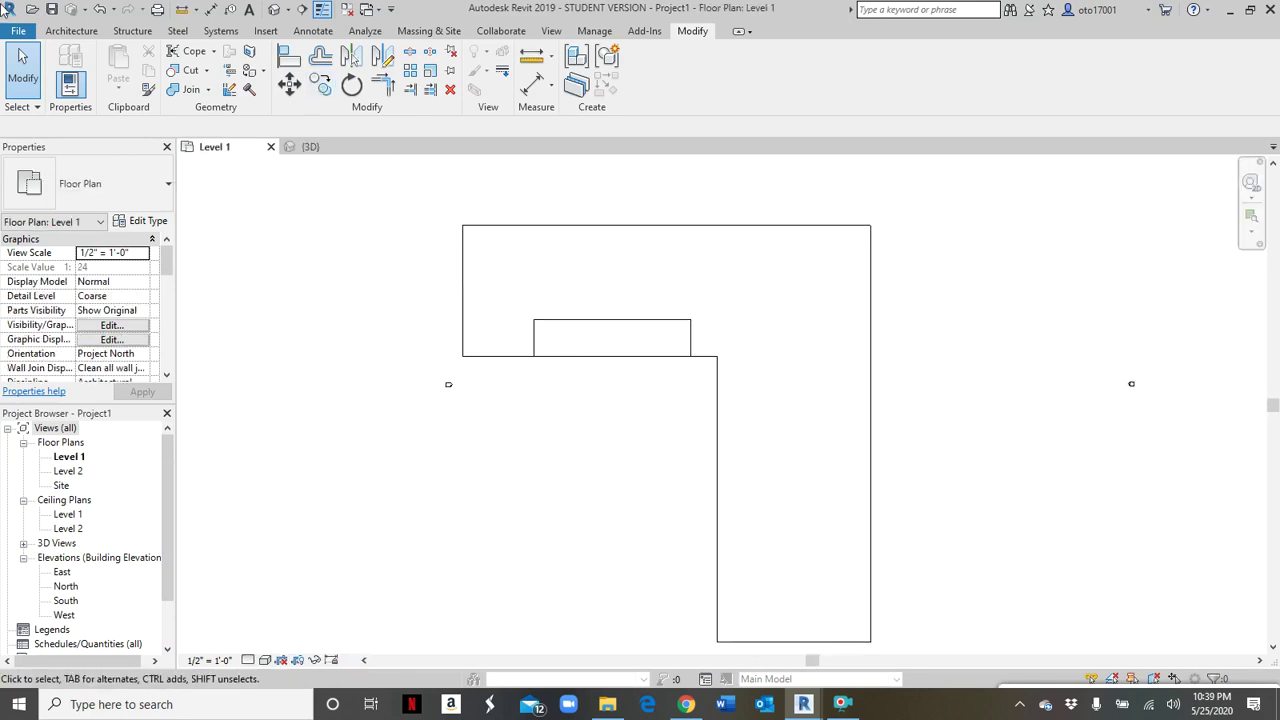
pyautogui.click(463, 246)
pyautogui.click(651, 72)
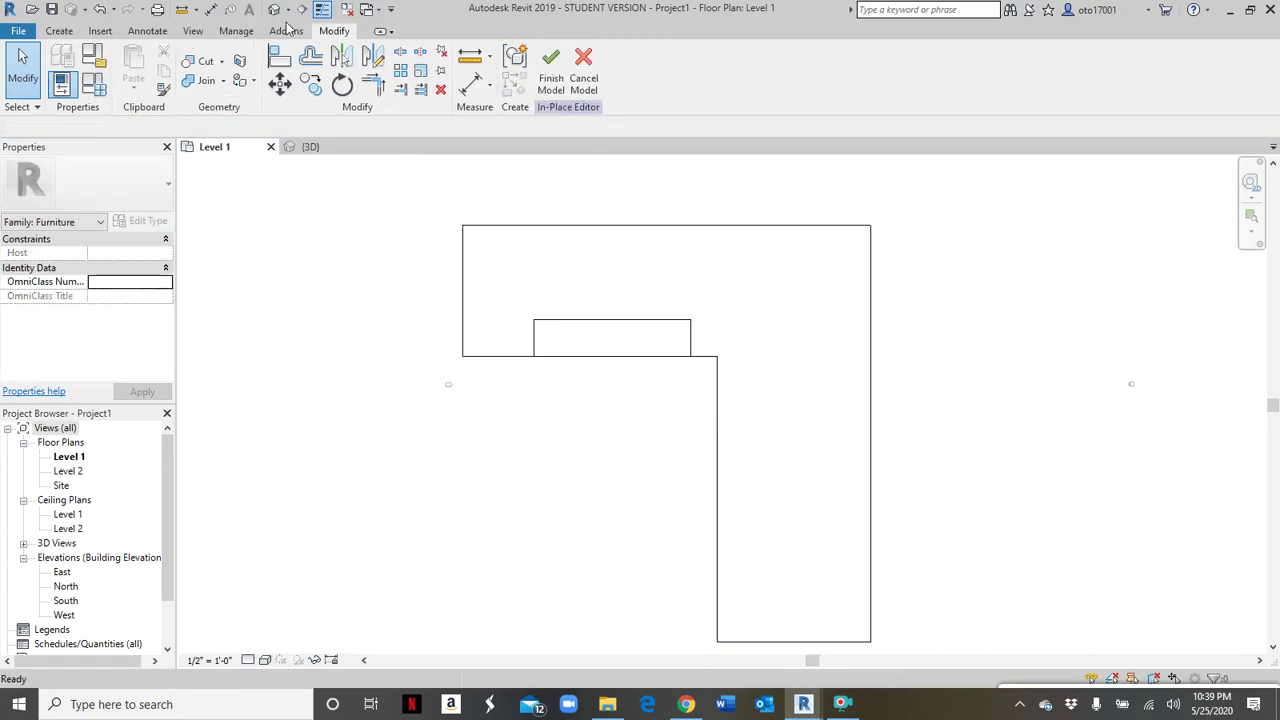
pyautogui.click(59, 31)
pyautogui.click(137, 70)
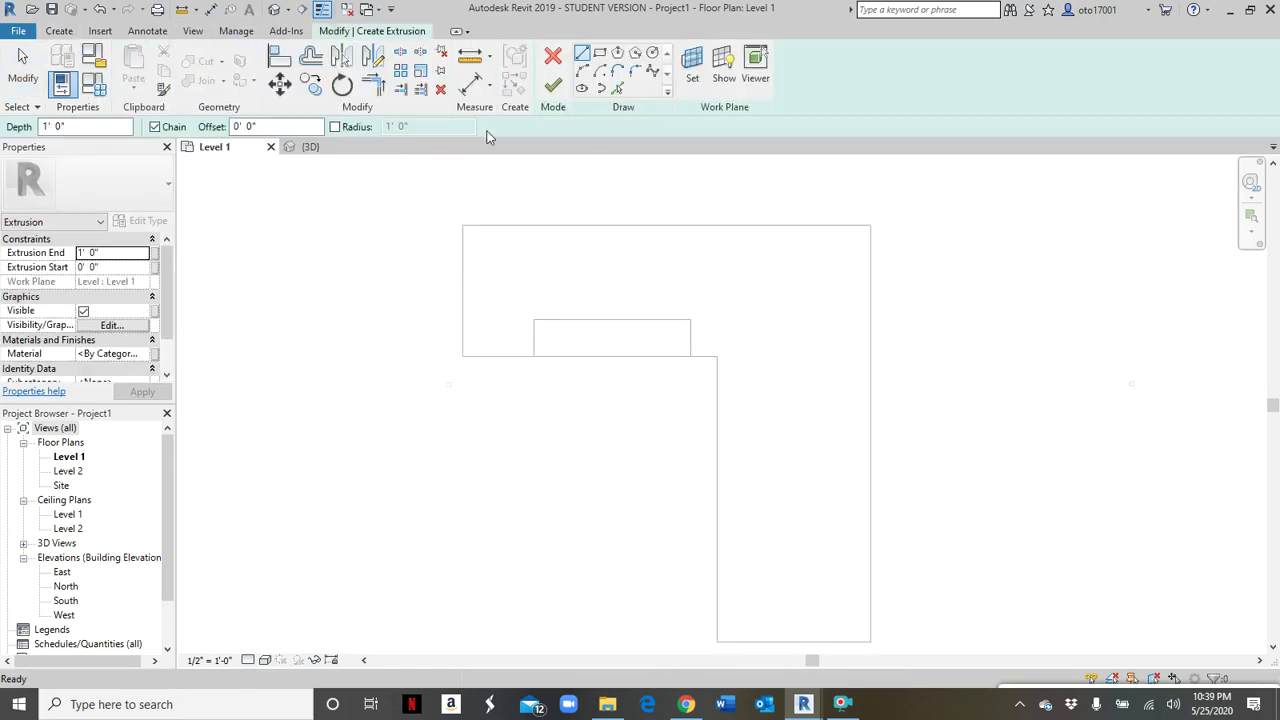
# - Sketch thin panel rectangles along the left edge and the 94'-0" top edge
pyautogui.click(600, 55)
pyautogui.scroll(4, 480, 222)
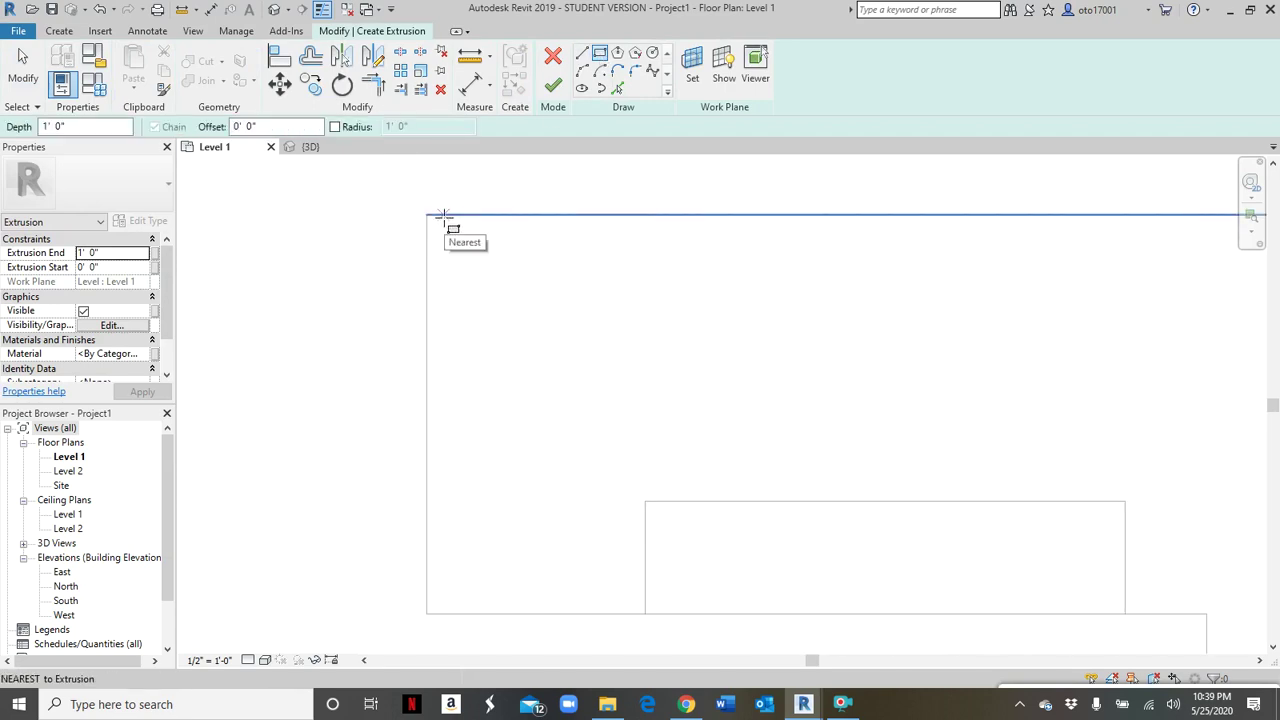
pyautogui.click(444, 215)
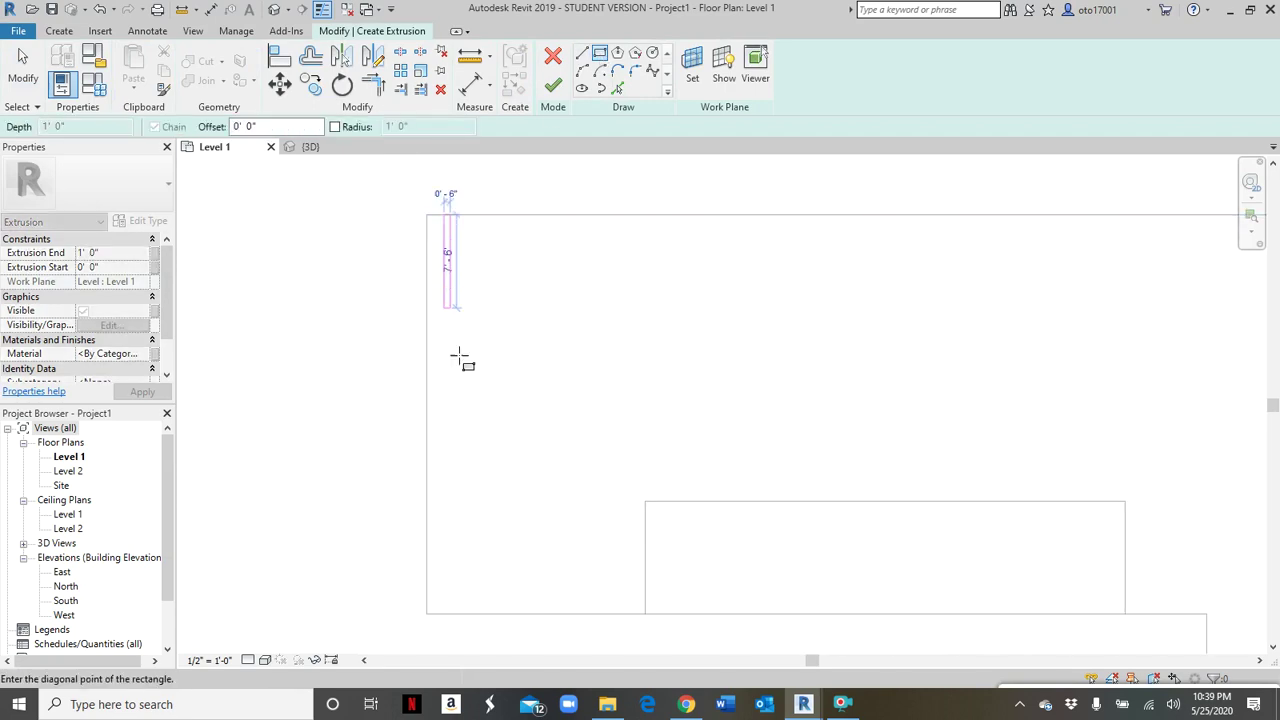
pyautogui.click(455, 612)
pyautogui.scroll(-3, 491, 529)
pyautogui.scroll(2, 514, 471)
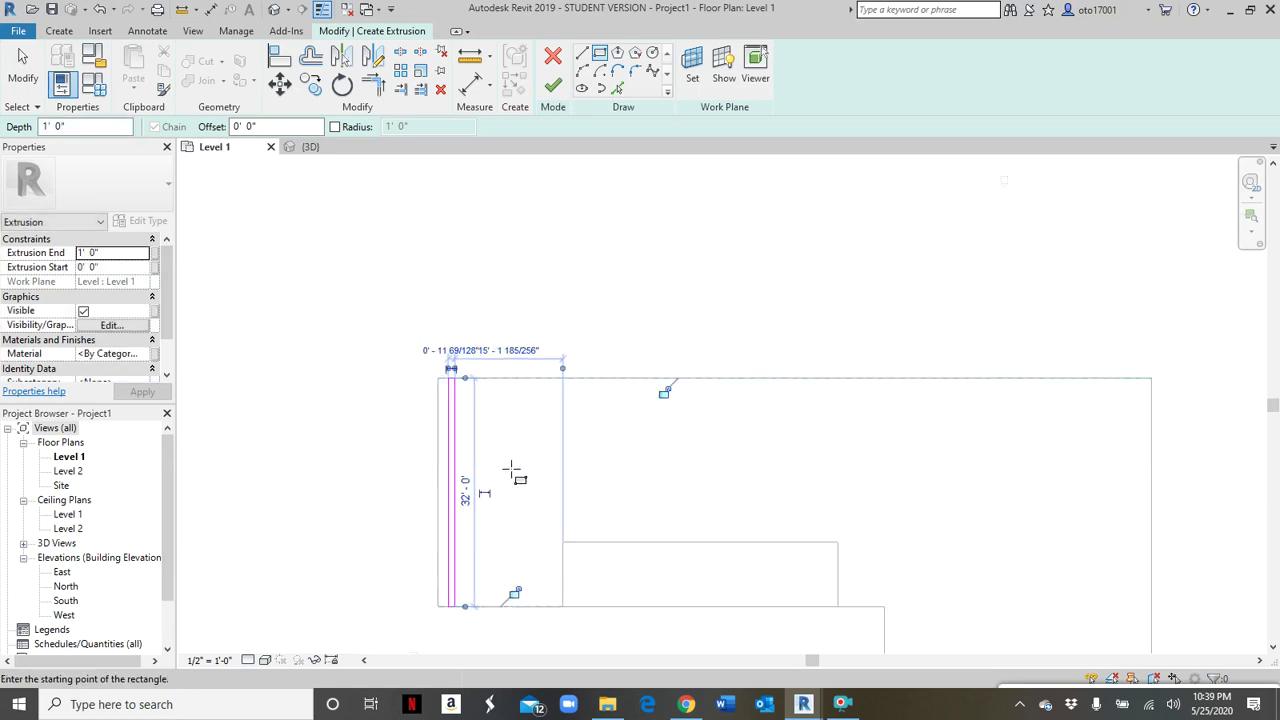
pyautogui.moveTo(564, 473); pyautogui.dragTo(342, 471, button='middle')
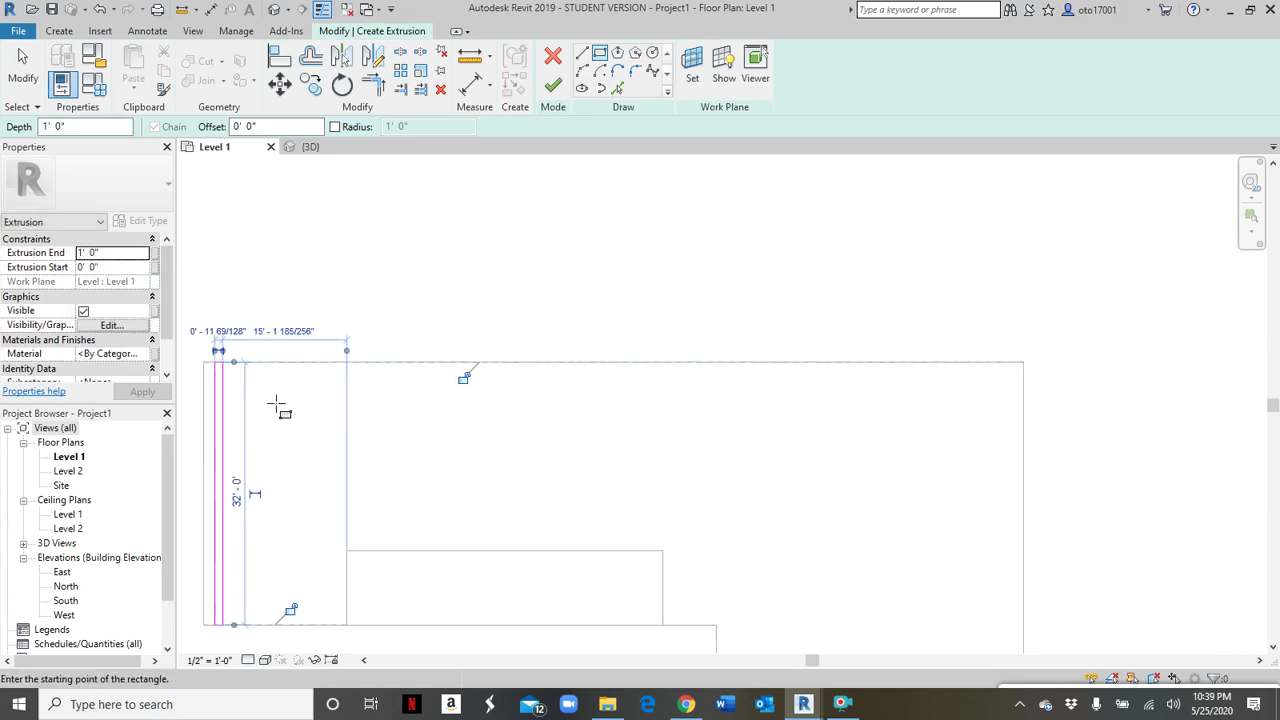
pyautogui.click(221, 371)
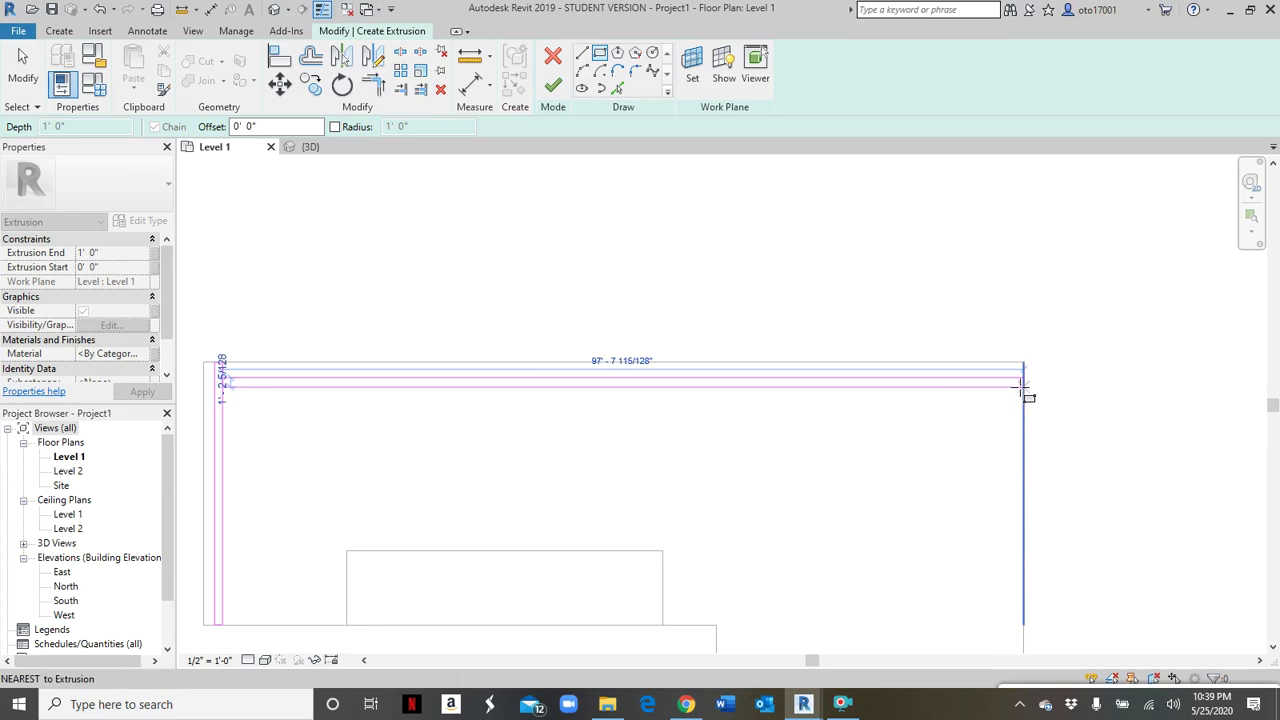
pyautogui.click(997, 389)
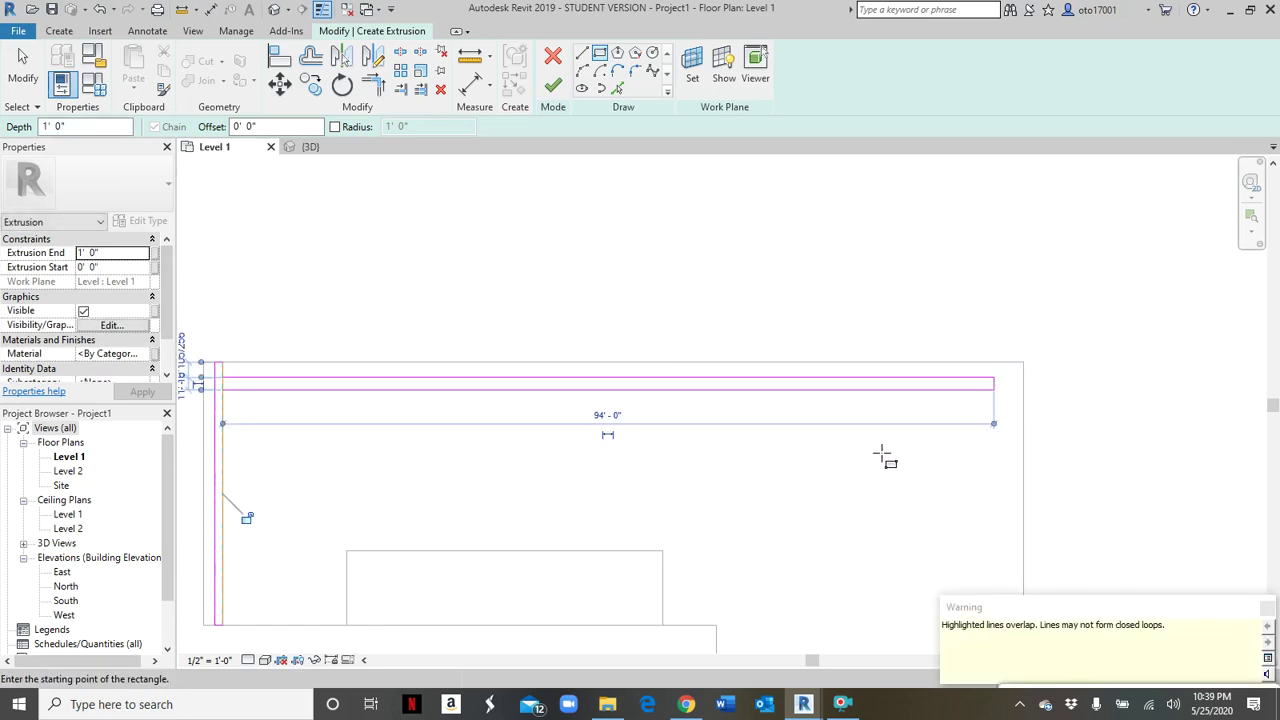
# - Sketch the long right-side strip rectangle down to the lower leg's bottom corner
pyautogui.moveTo(860, 463); pyautogui.dragTo(623, 351, button='middle')
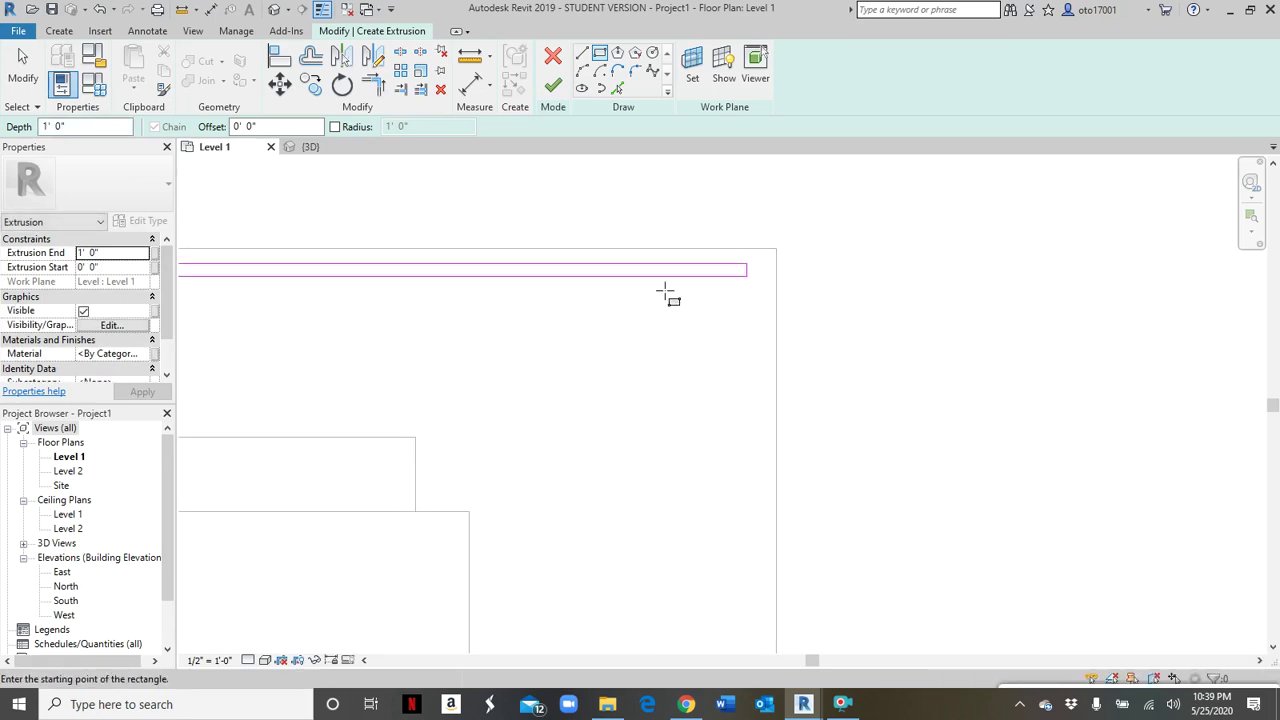
pyautogui.click(747, 250)
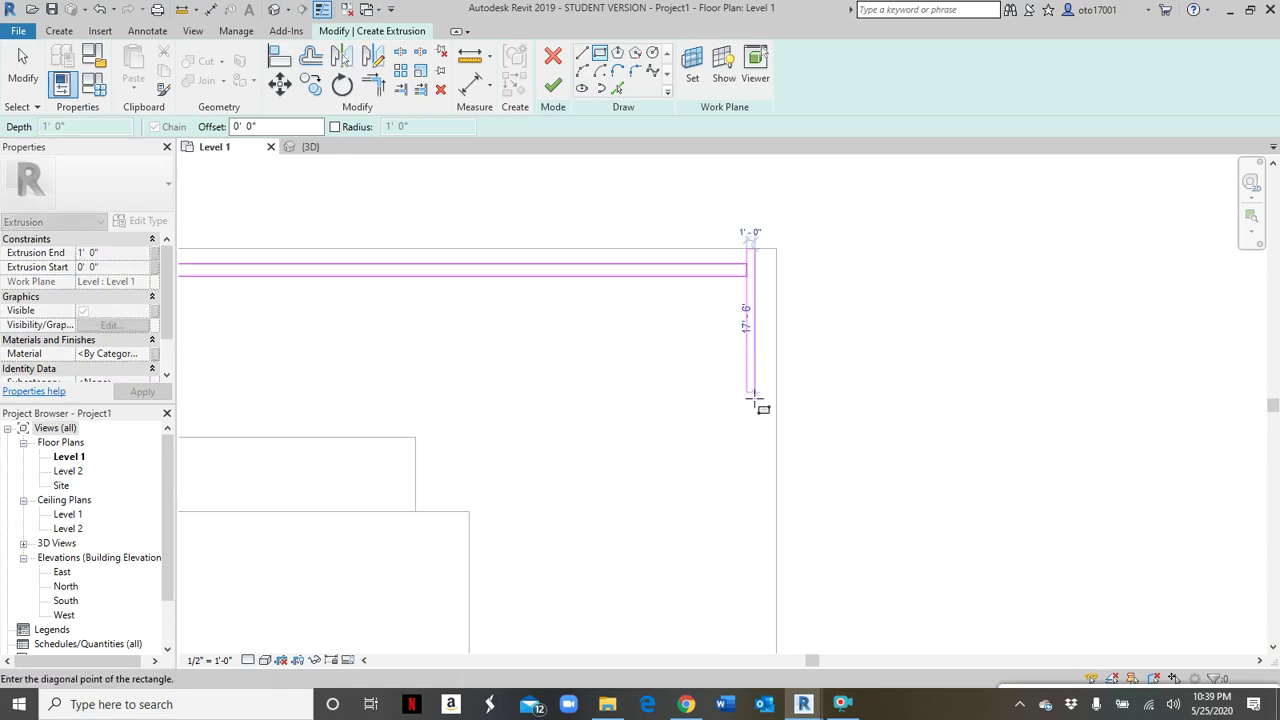
pyautogui.scroll(-2, 735, 480)
pyautogui.scroll(-1, 737, 480)
pyautogui.moveTo(737, 480); pyautogui.dragTo(748, 323, button='middle')
pyautogui.moveTo(730, 432); pyautogui.dragTo(726, 337, button='middle')
pyautogui.scroll(-2, 726, 337)
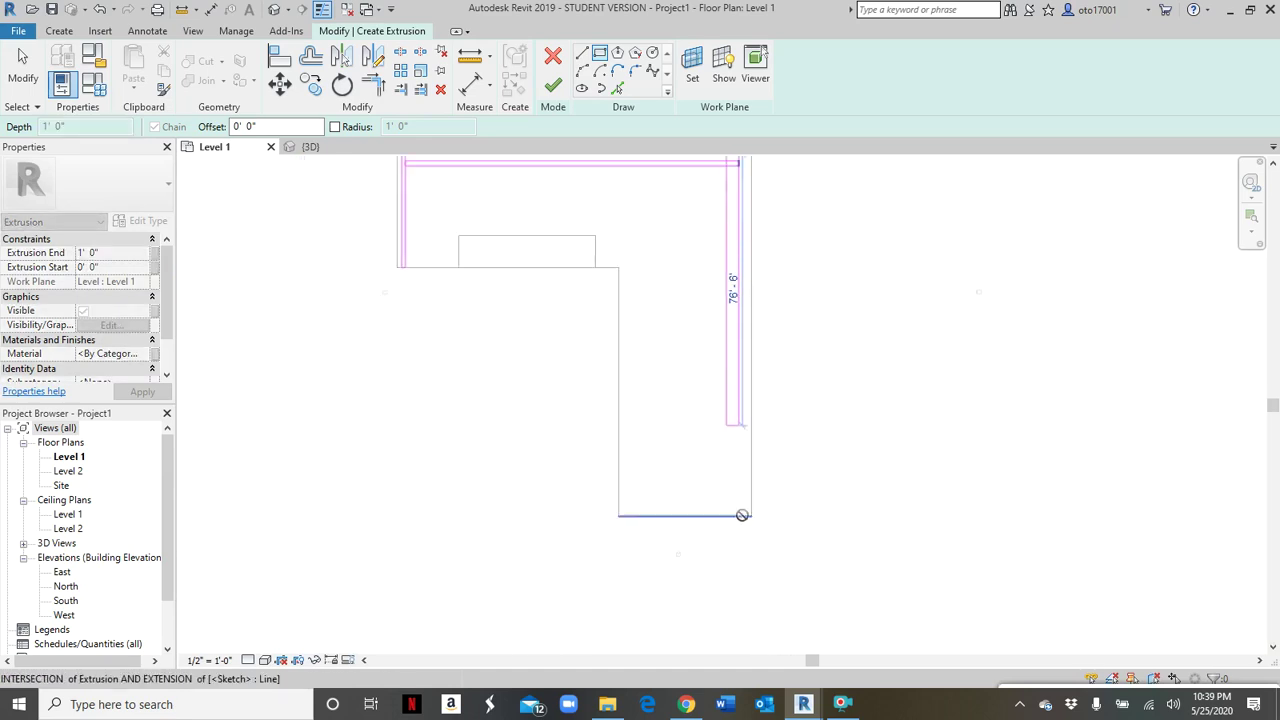
pyautogui.scroll(-1, 745, 510)
pyautogui.scroll(2, 745, 510)
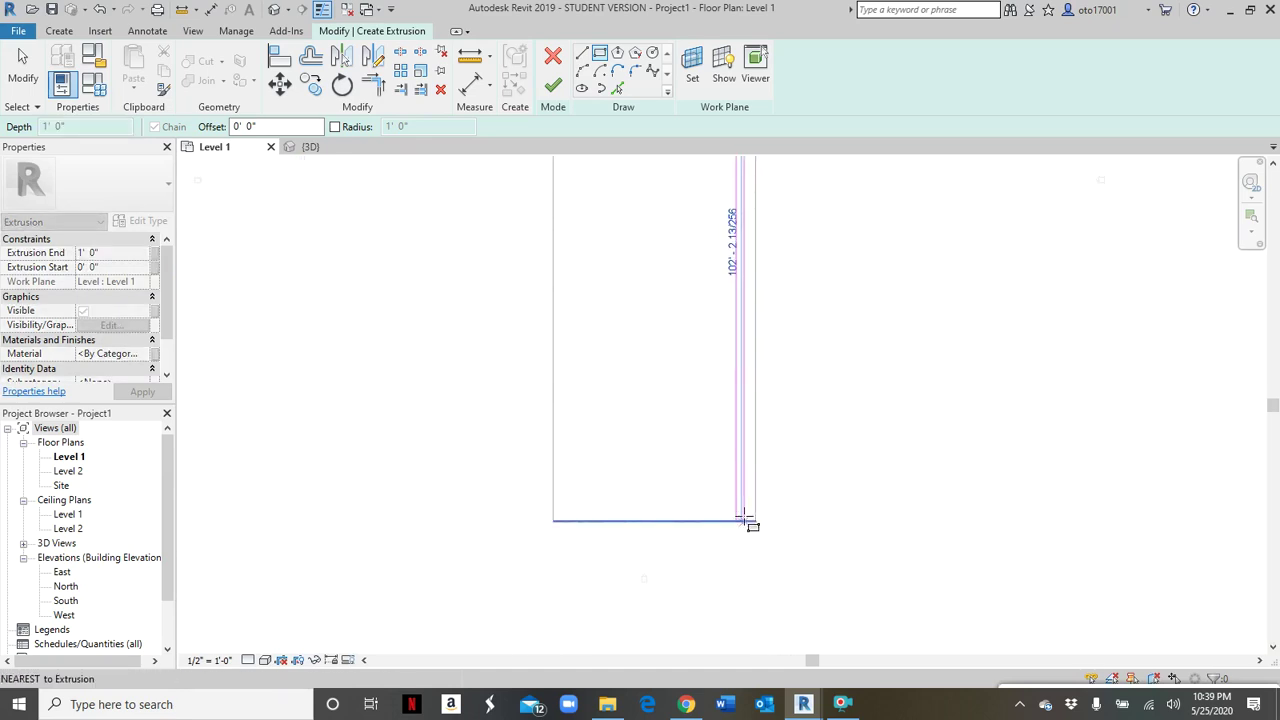
pyautogui.click(747, 519)
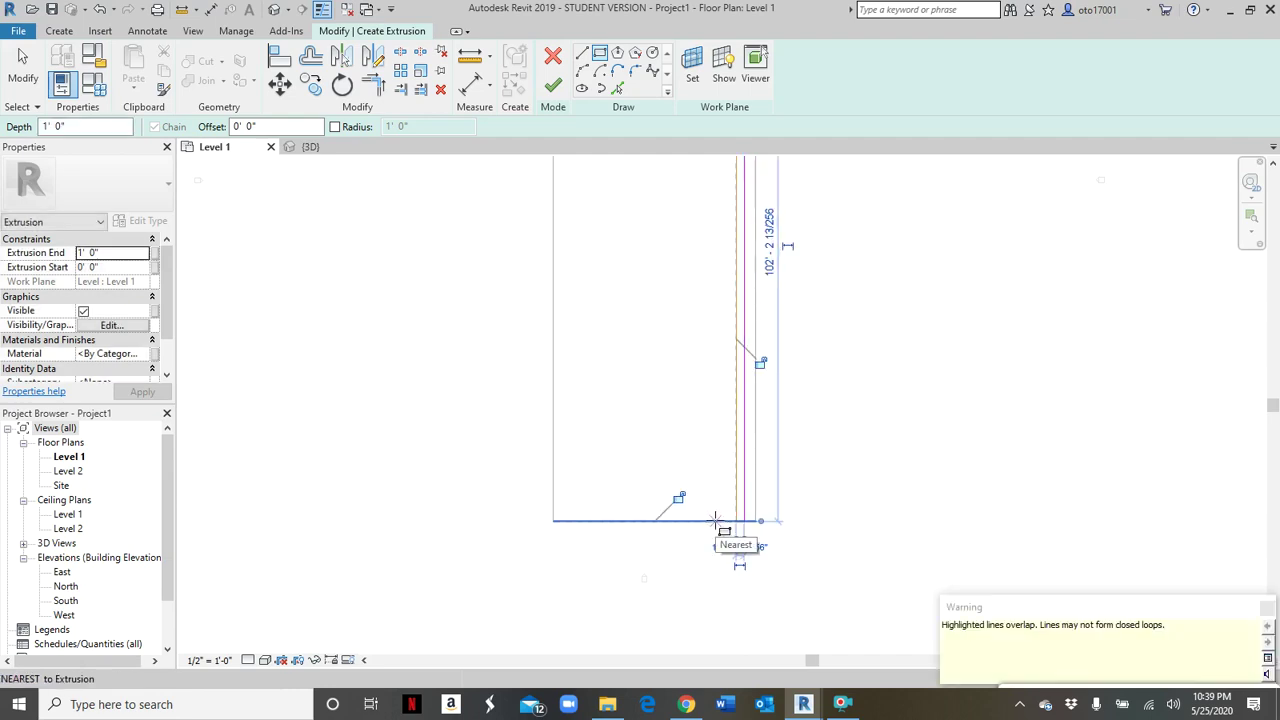
pyautogui.press('Escape')
# - Sketch the bottom strip rectangle starting from the right strip's bottom end
pyautogui.click(733, 510)
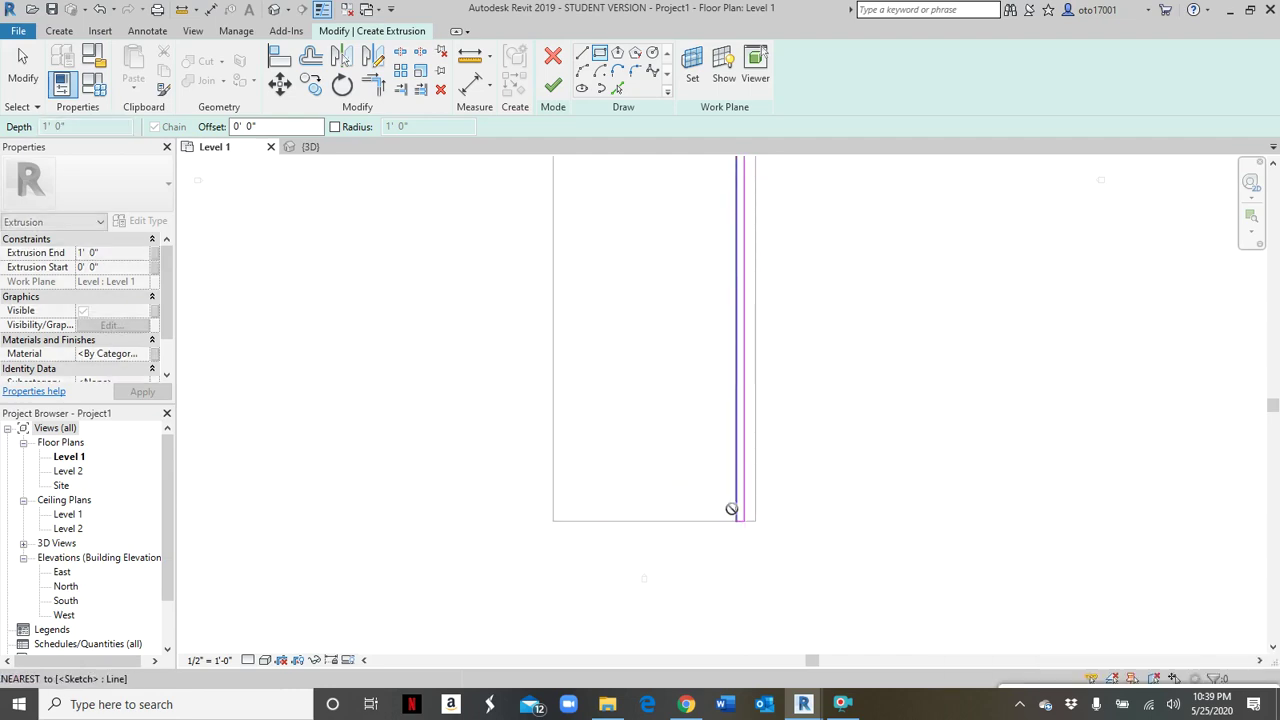
pyautogui.click(553, 503)
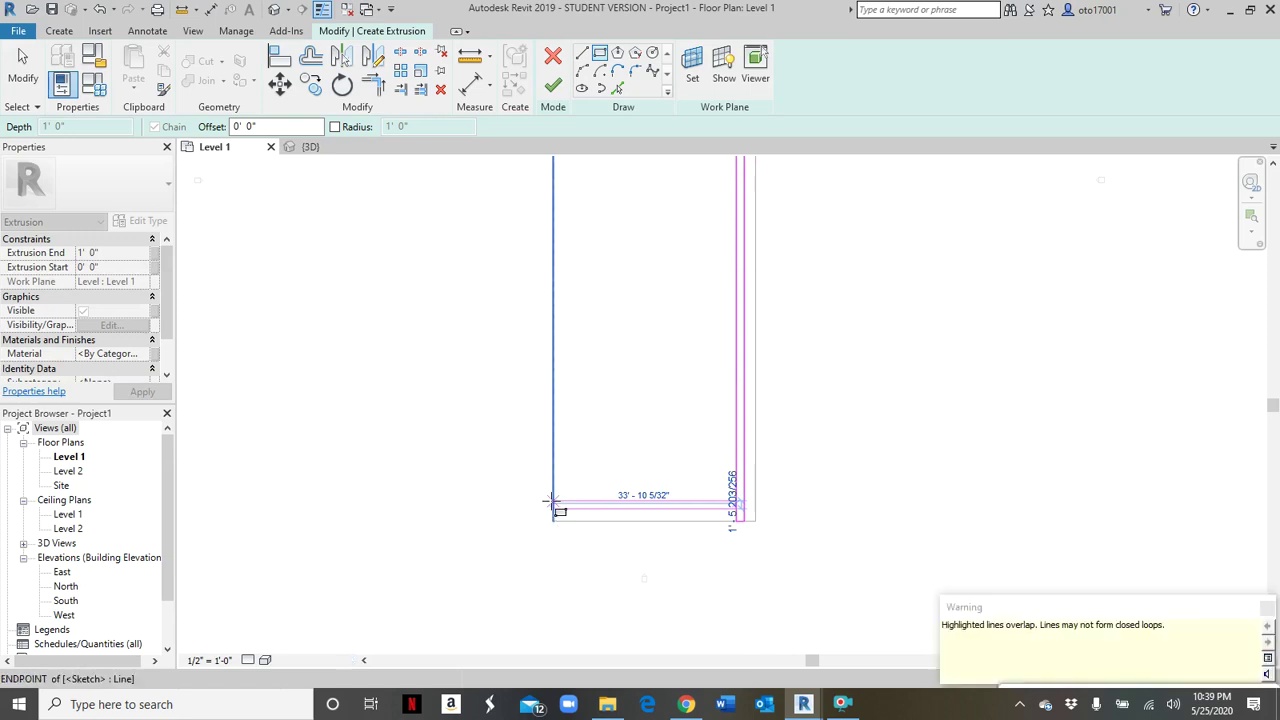
pyautogui.press('Escape')
pyautogui.press('Escape')
pyautogui.scroll(2, 709, 509)
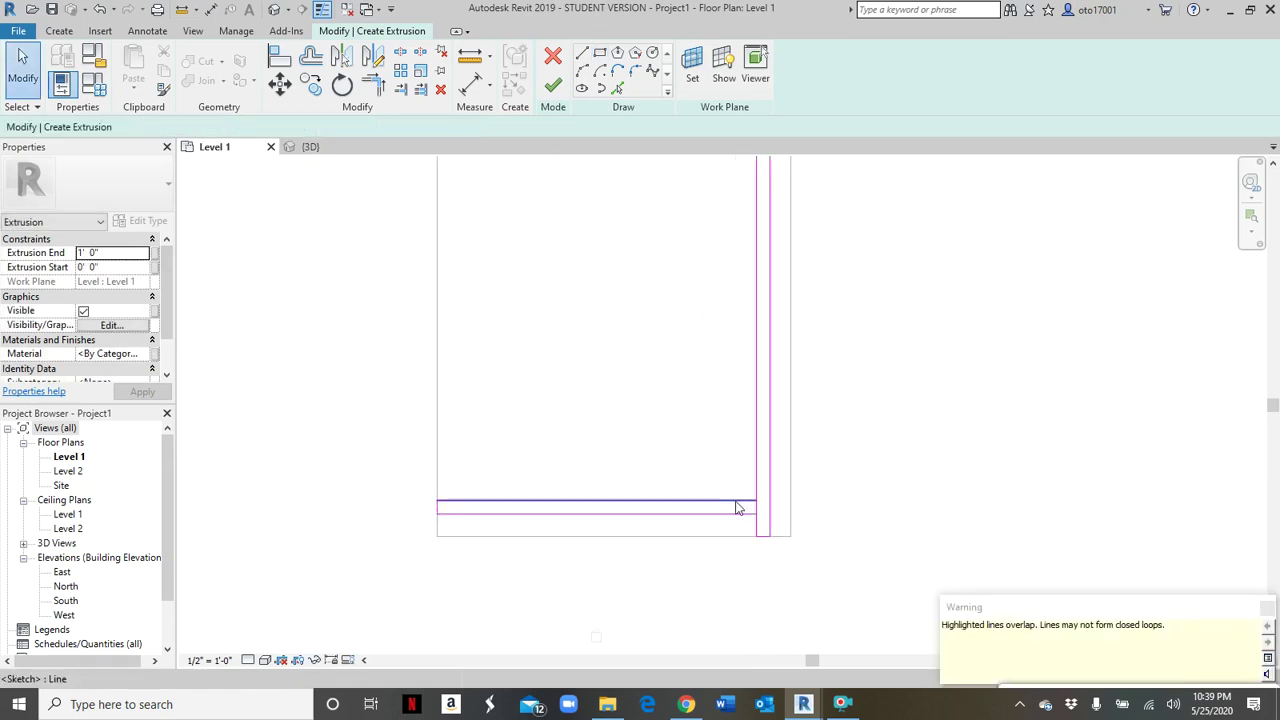
pyautogui.scroll(2, 733, 489)
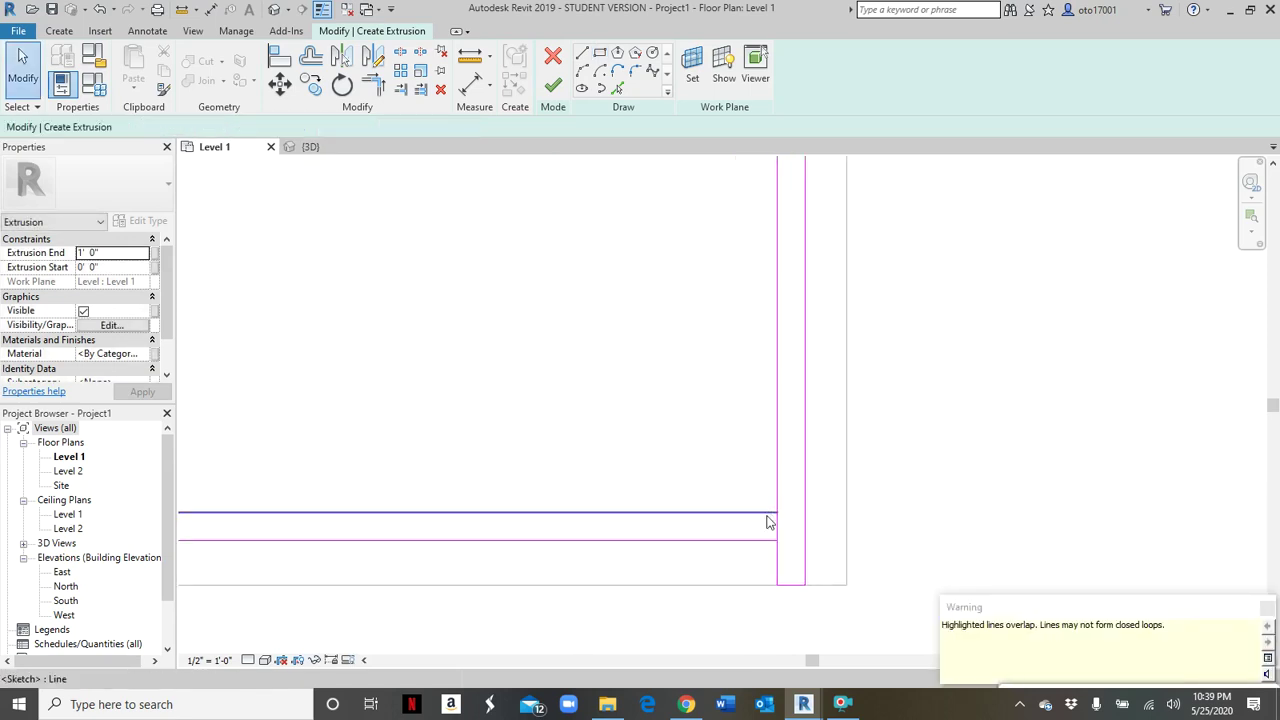
pyautogui.click(470, 85)
pyautogui.click(573, 541)
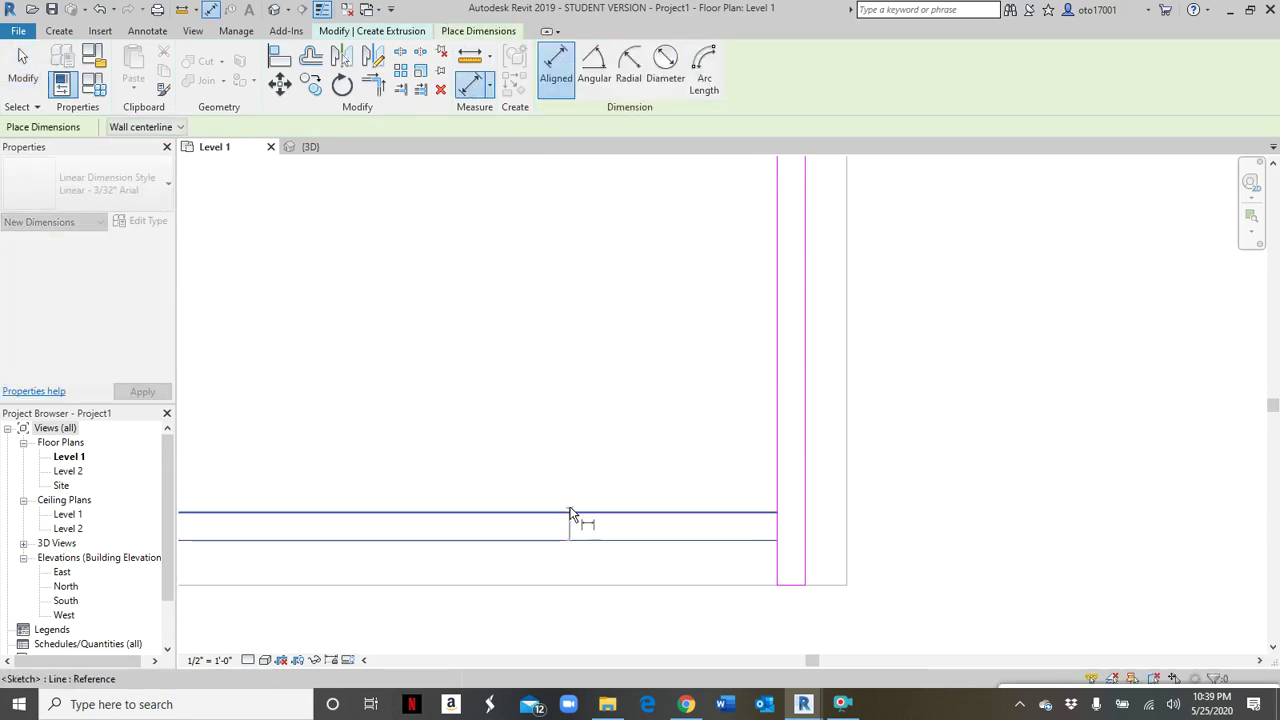
pyautogui.click(575, 513)
pyautogui.scroll(5, 570, 520)
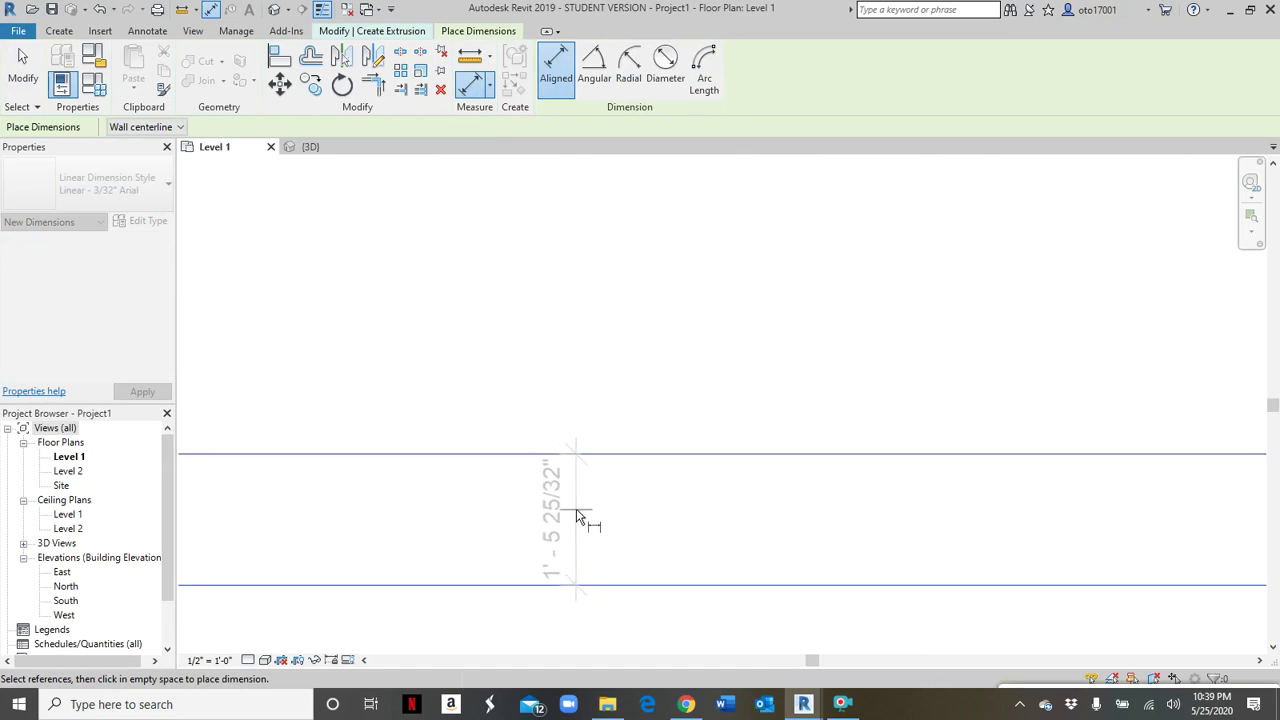
pyautogui.scroll(-5, 577, 516)
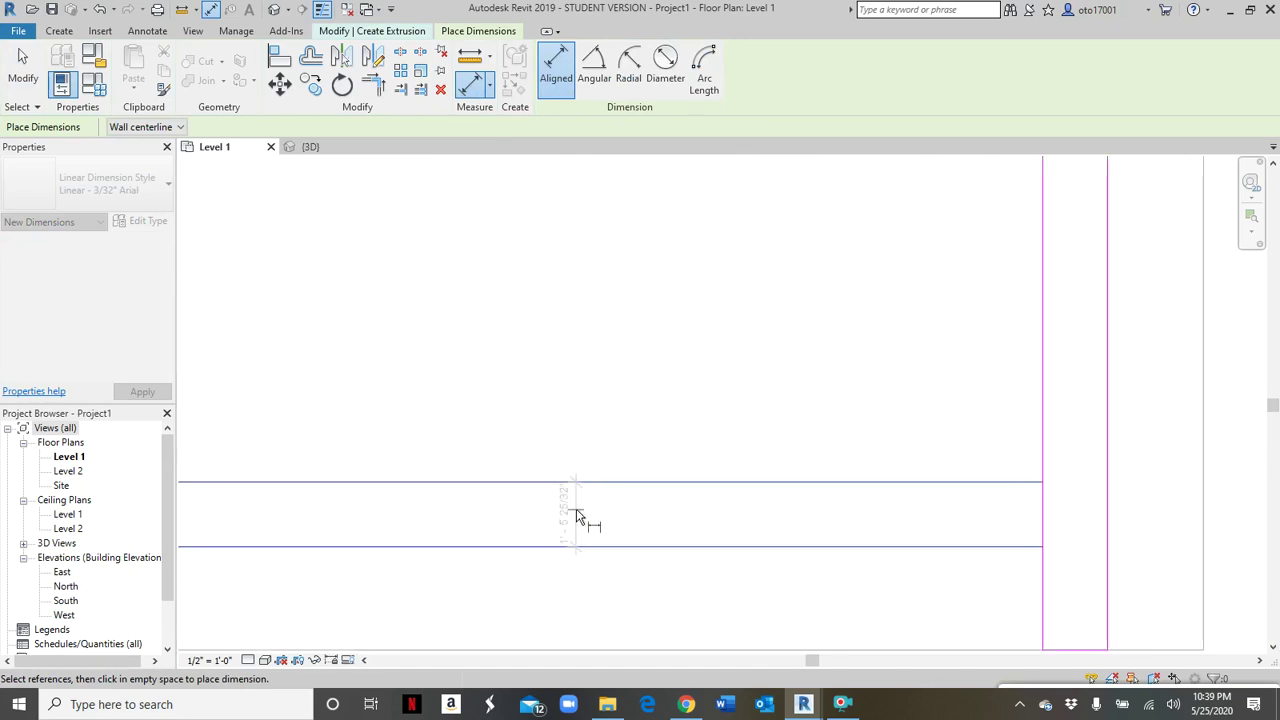
pyautogui.scroll(-2, 577, 516)
pyautogui.press('Escape')
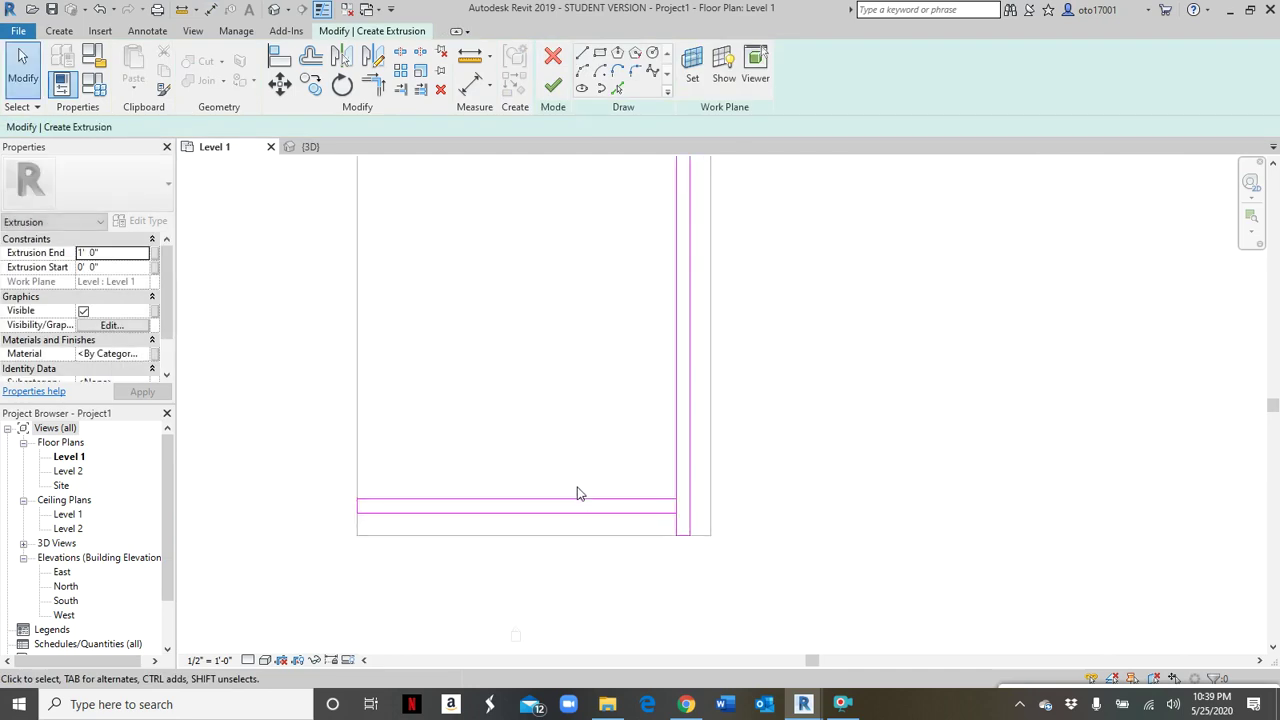
pyautogui.scroll(-3, 600, 509)
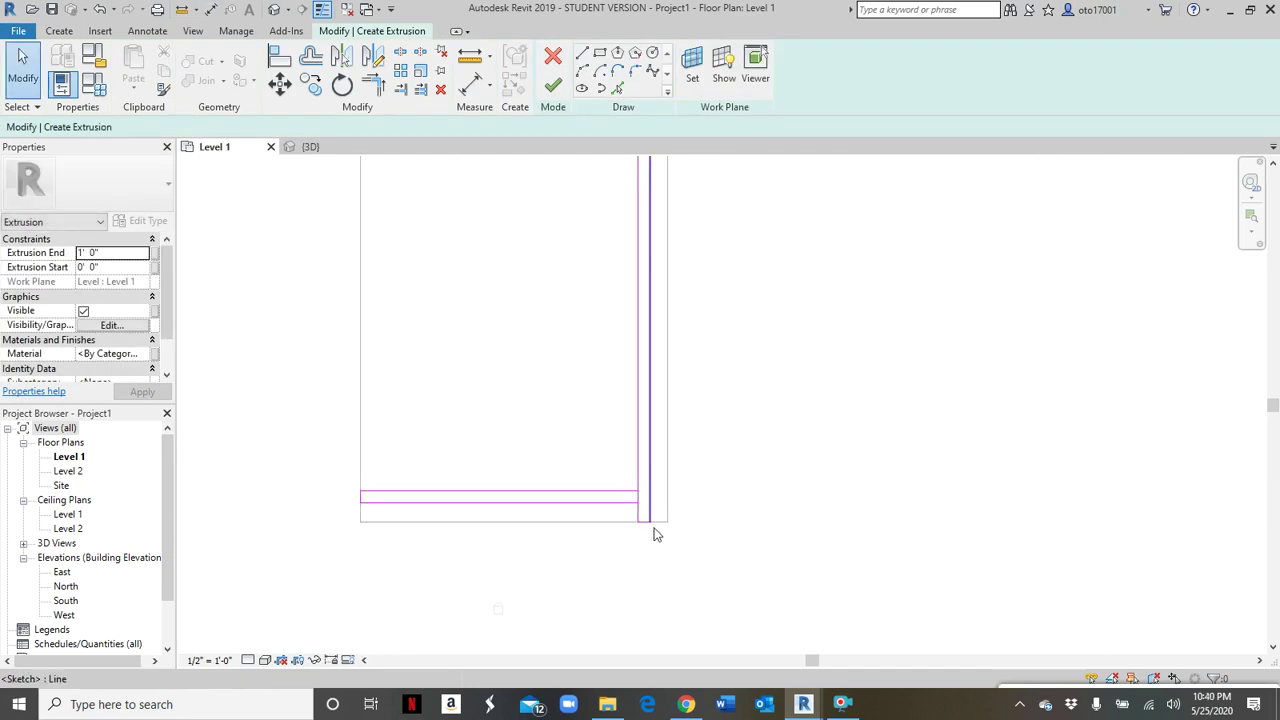
# - Trim the outline's sketch lines so they meet at the bottom-right corner
pyautogui.press('t')
pyautogui.press('r')
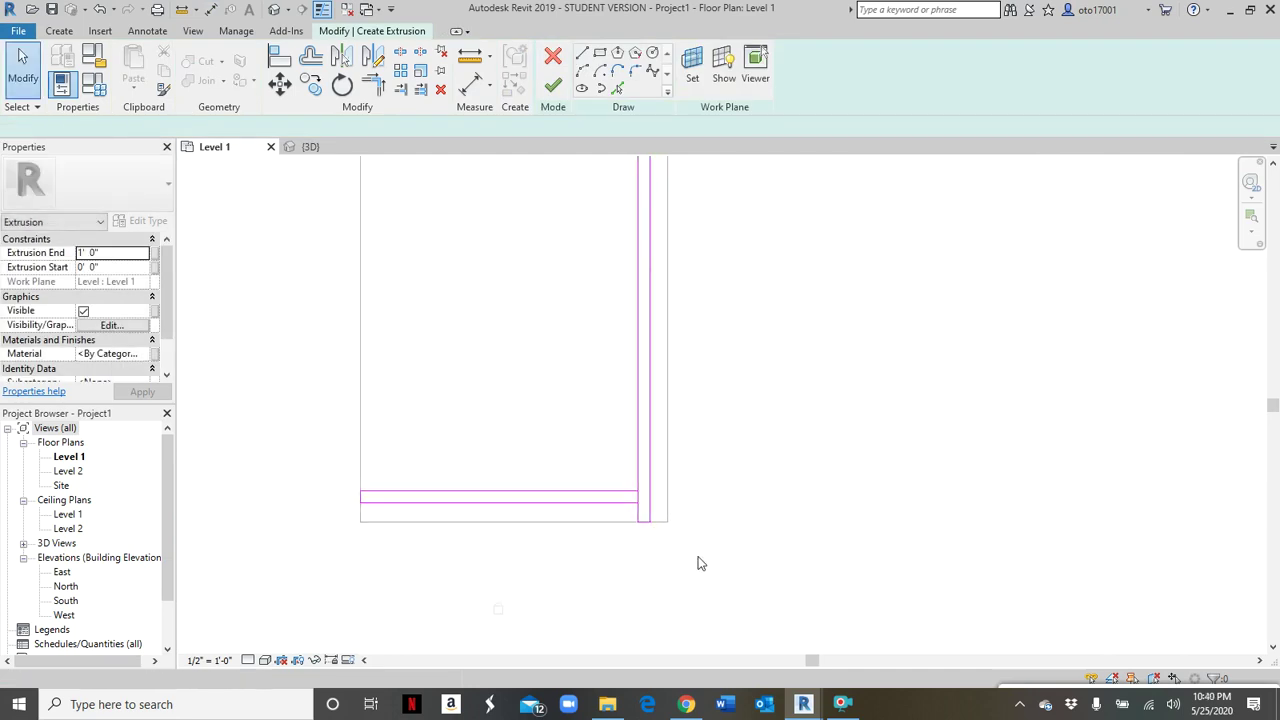
pyautogui.click(630, 510)
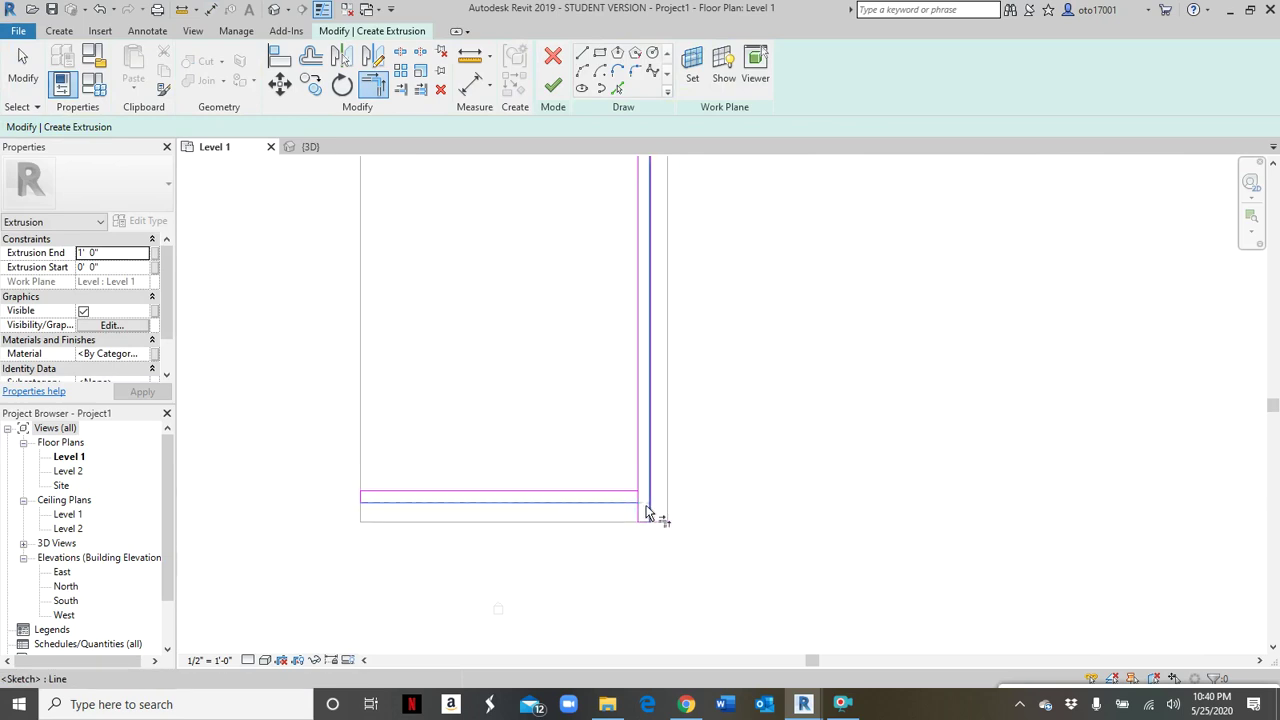
pyautogui.click(648, 506)
pyautogui.click(629, 494)
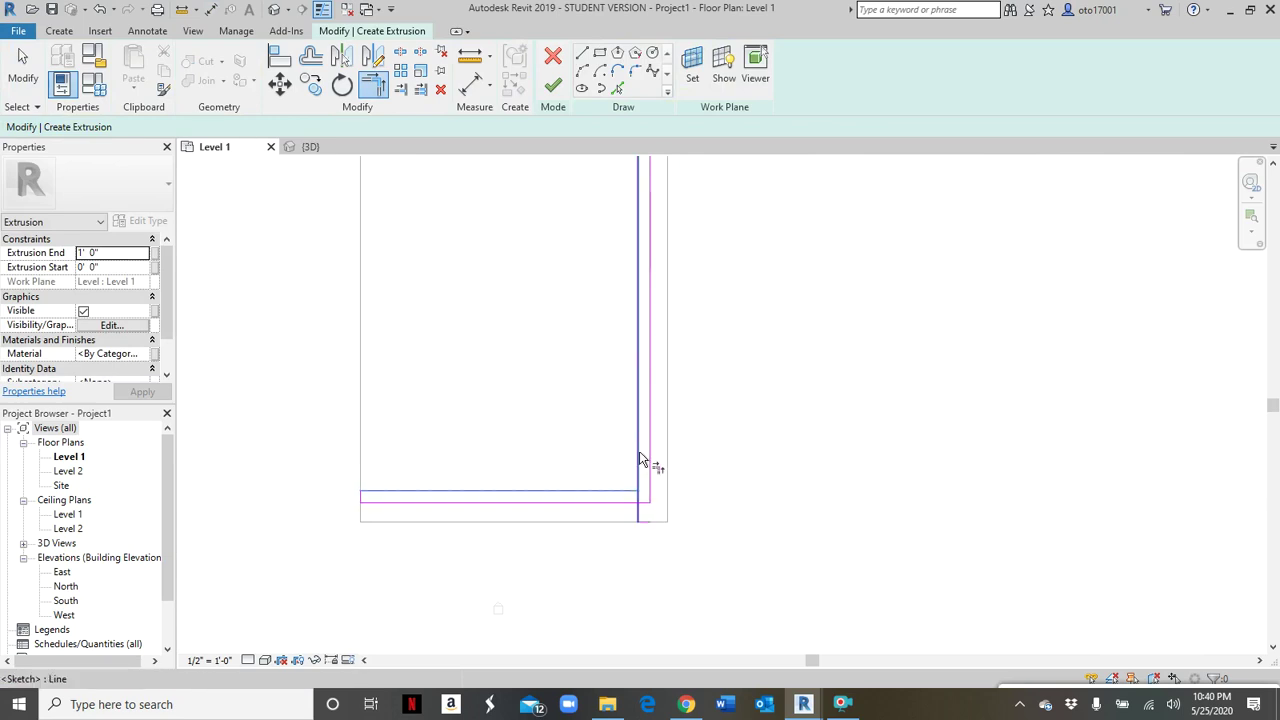
pyautogui.click(648, 463)
pyautogui.press('Escape')
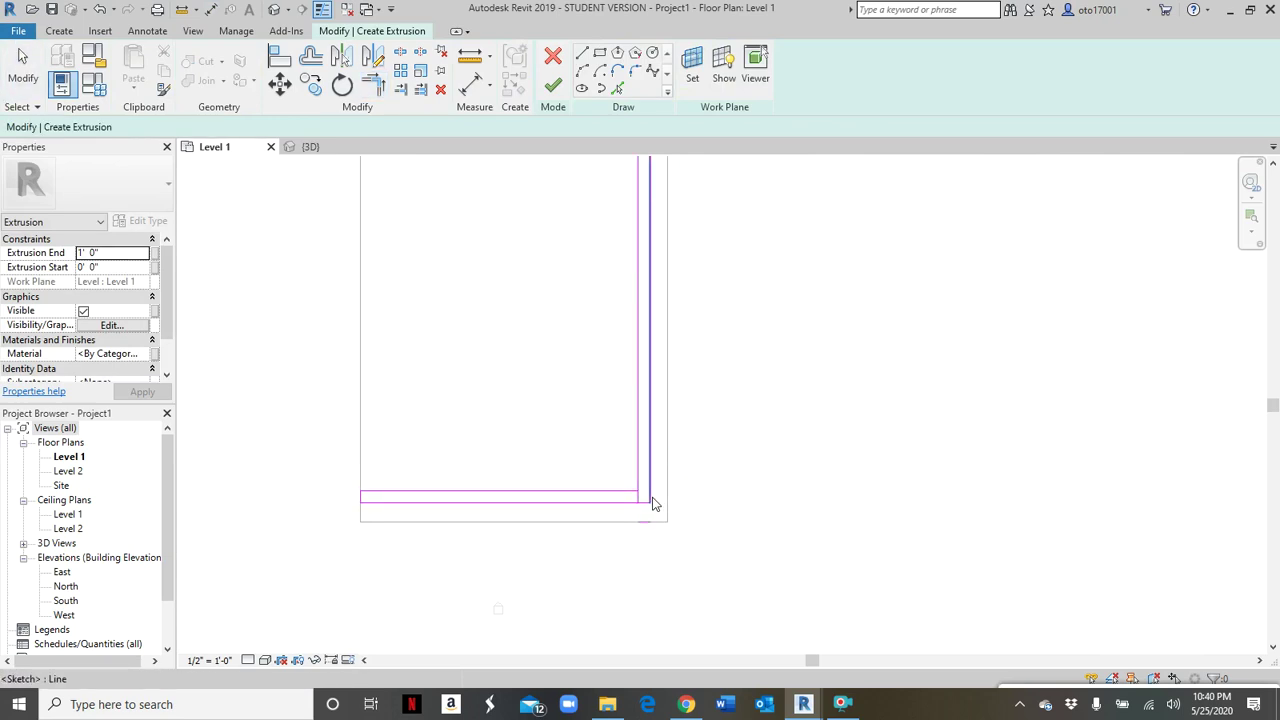
pyautogui.click(640, 500)
pyautogui.click(655, 562)
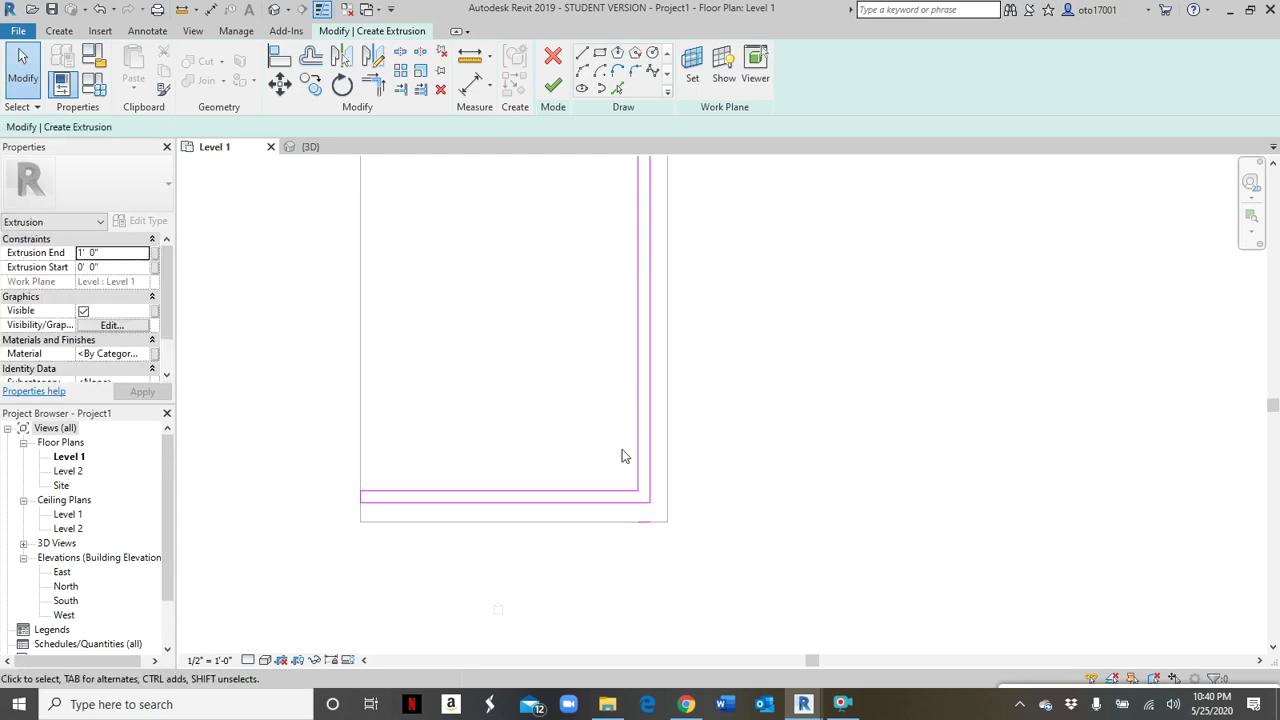
pyautogui.keyDown('ctrl'); pyautogui.scroll(8, 620, 440); pyautogui.keyUp('ctrl')
pyautogui.scroll(2, 632, 408)
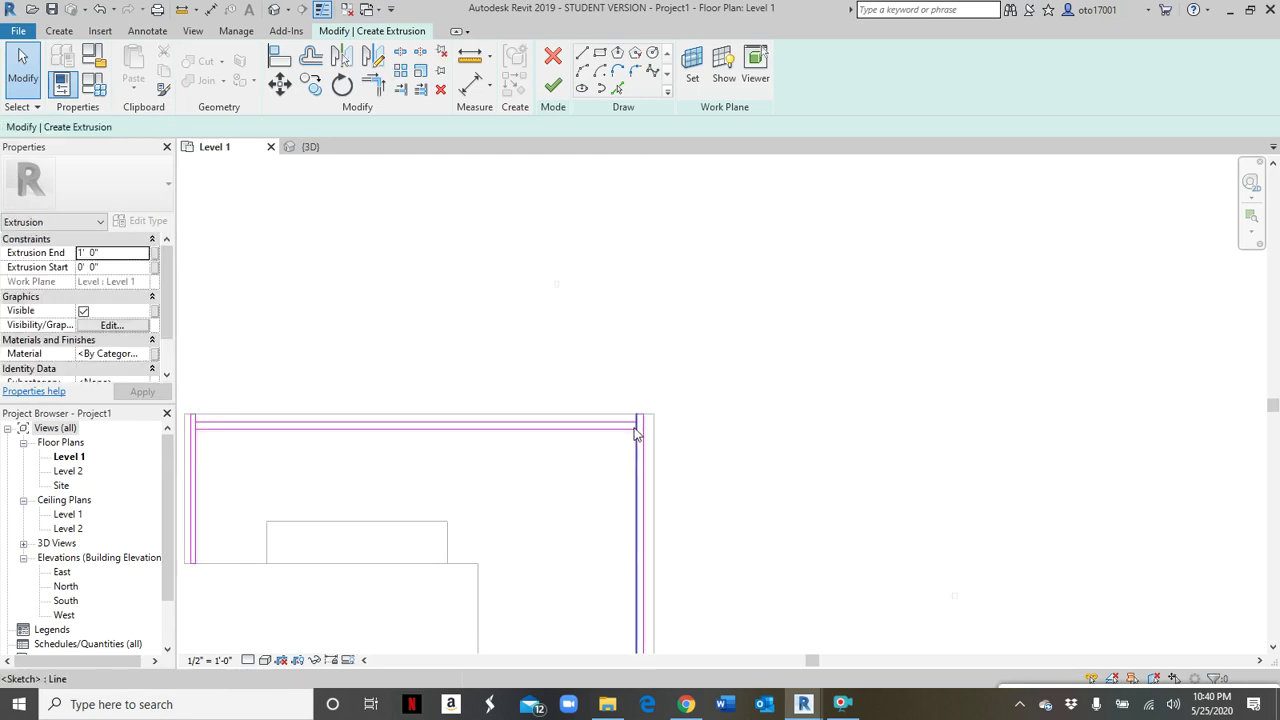
# - Trim the top horizontal line onto the right vertical line at the top-right corner
pyautogui.press('t')
pyautogui.press('r')
pyautogui.scroll(6, 636, 440)
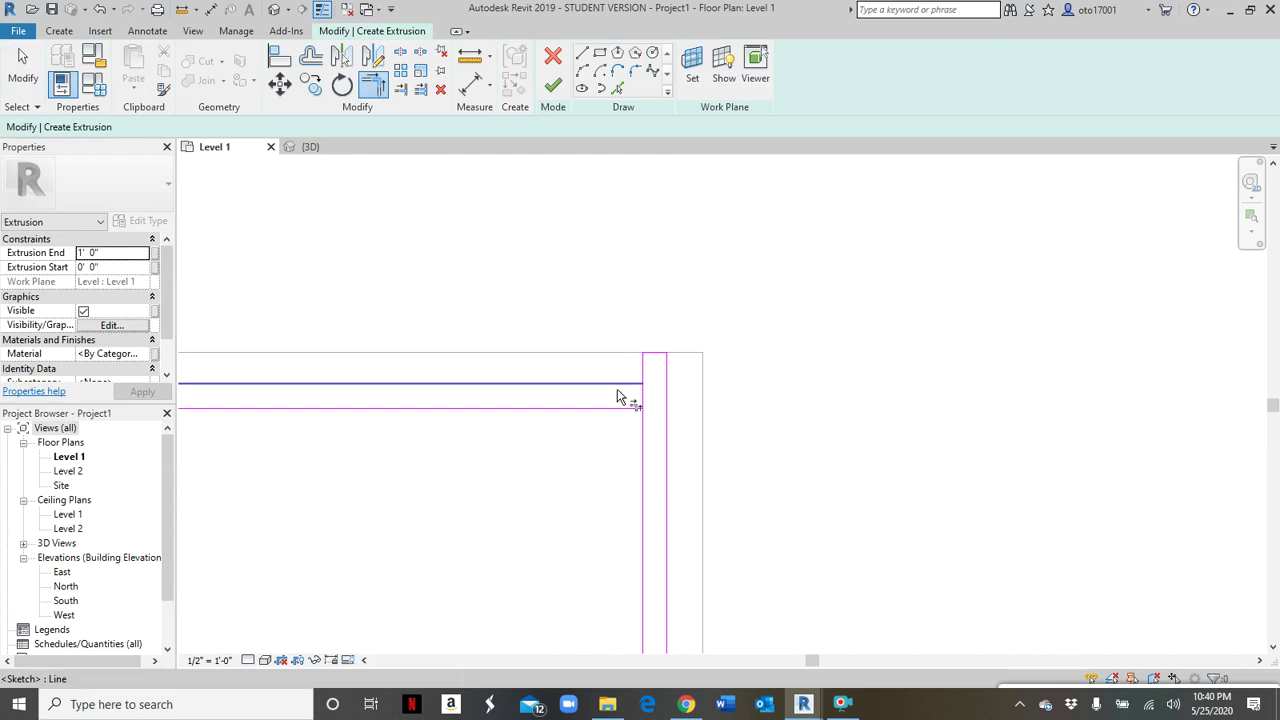
pyautogui.click(632, 409)
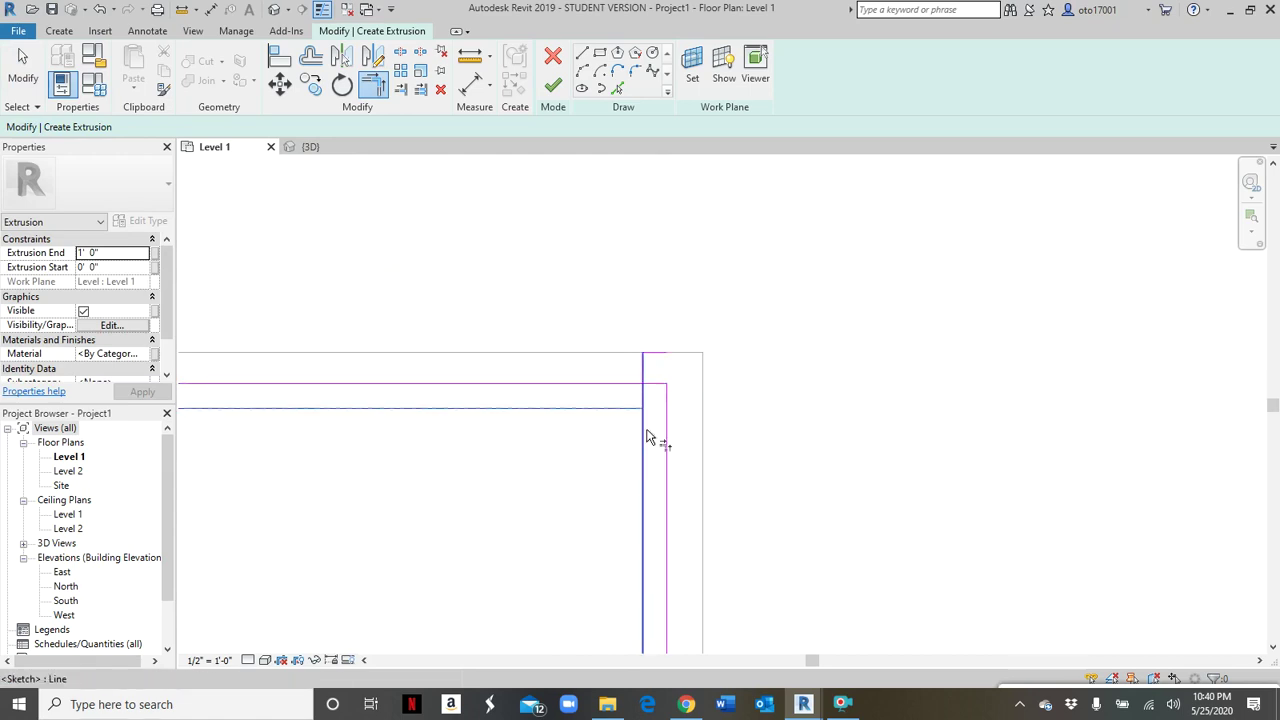
pyautogui.click(646, 437)
pyautogui.press('Escape')
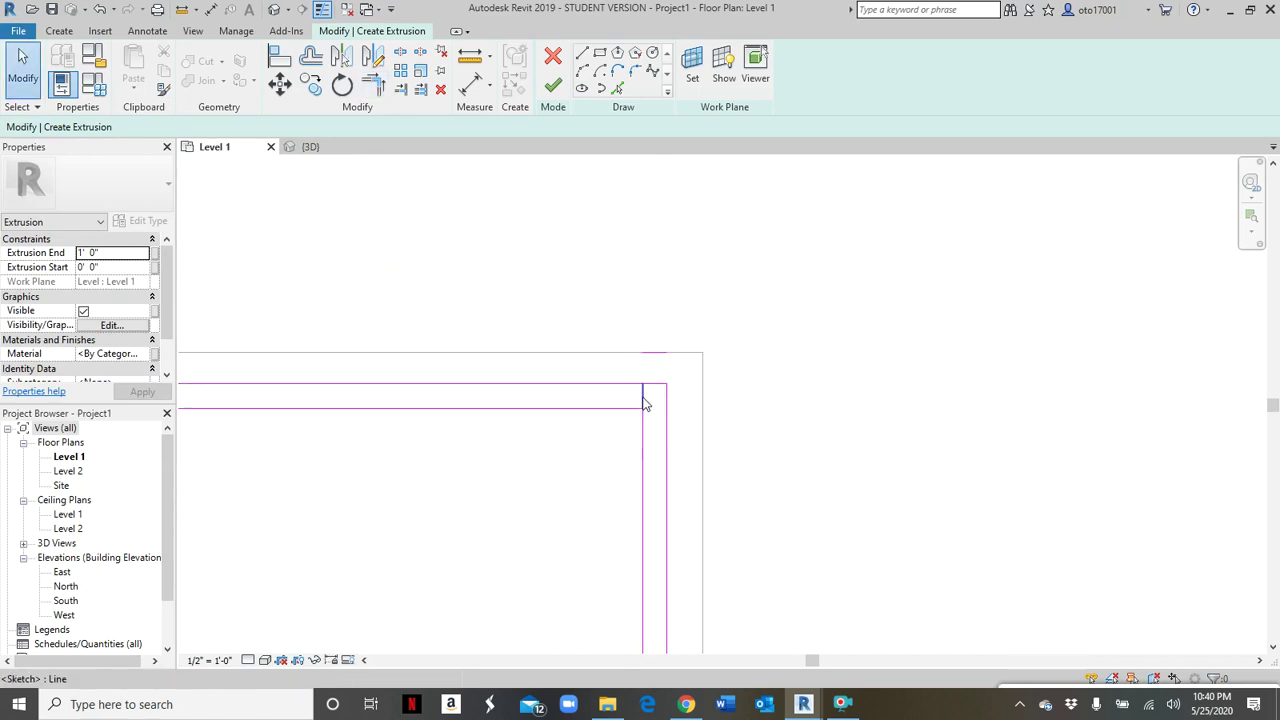
pyautogui.click(645, 441)
pyautogui.press('Escape')
pyautogui.scroll(-2, 617, 426)
pyautogui.moveTo(617, 426)
pyautogui.mouseDown(button='middle')
pyautogui.moveTo(723, 483)
pyautogui.moveTo(1180, 493)
pyautogui.mouseUp(button='middle')
pyautogui.scroll(2, 340, 442)
# - Trim the top-left corner lines onto the vertical line and try finishing the outline sketch
pyautogui.press('r')
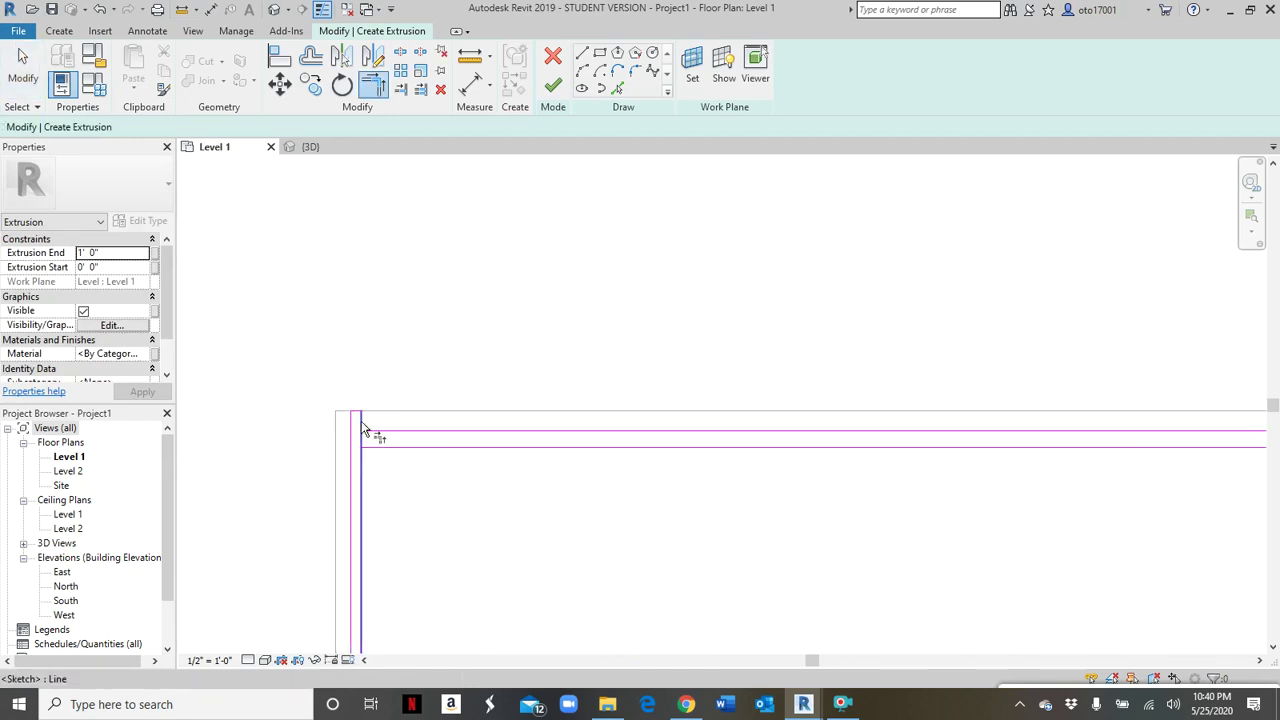
pyautogui.click(387, 432)
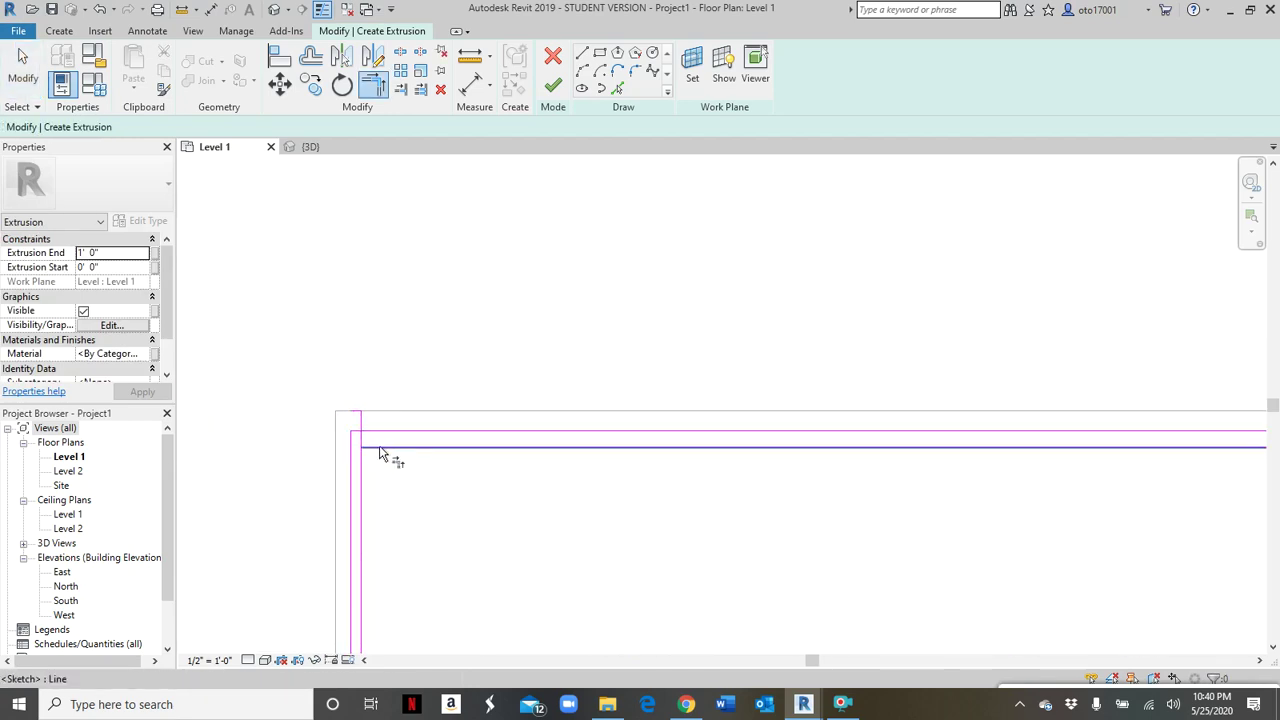
pyautogui.click(378, 447)
pyautogui.click(363, 486)
pyautogui.press('Escape')
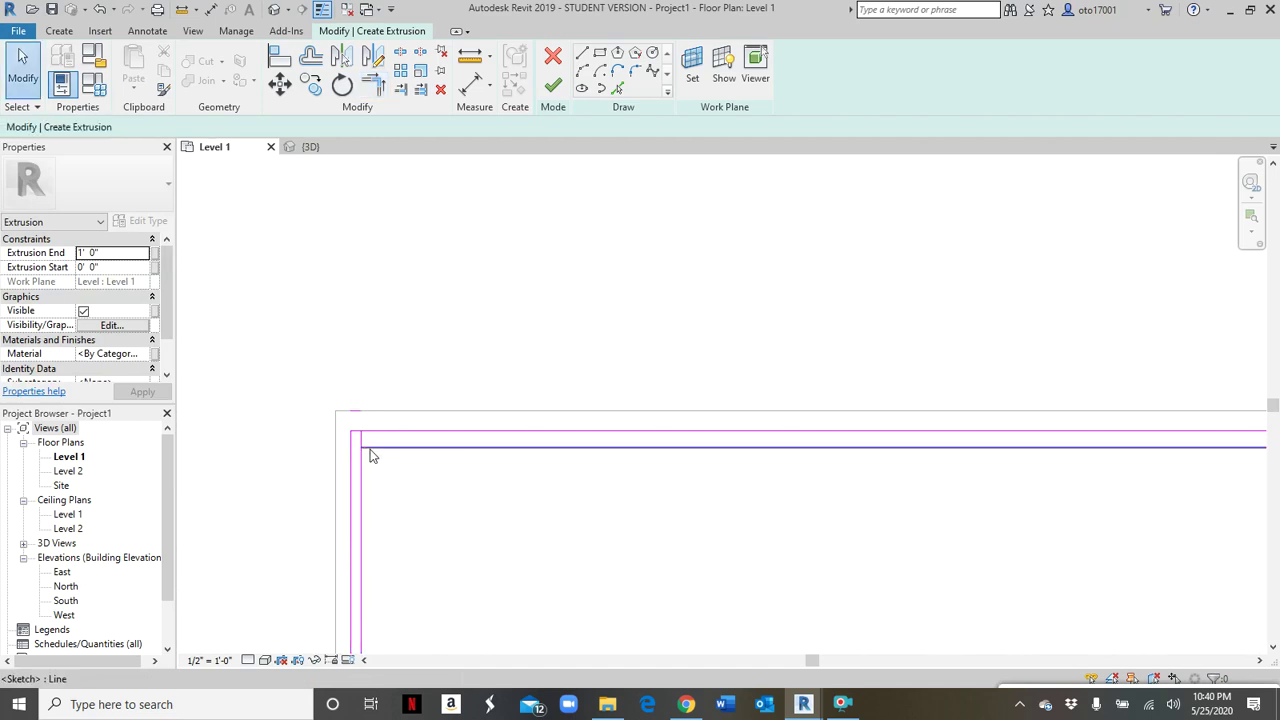
pyautogui.click(361, 440)
pyautogui.press('Escape')
pyautogui.scroll(-5, 349, 466)
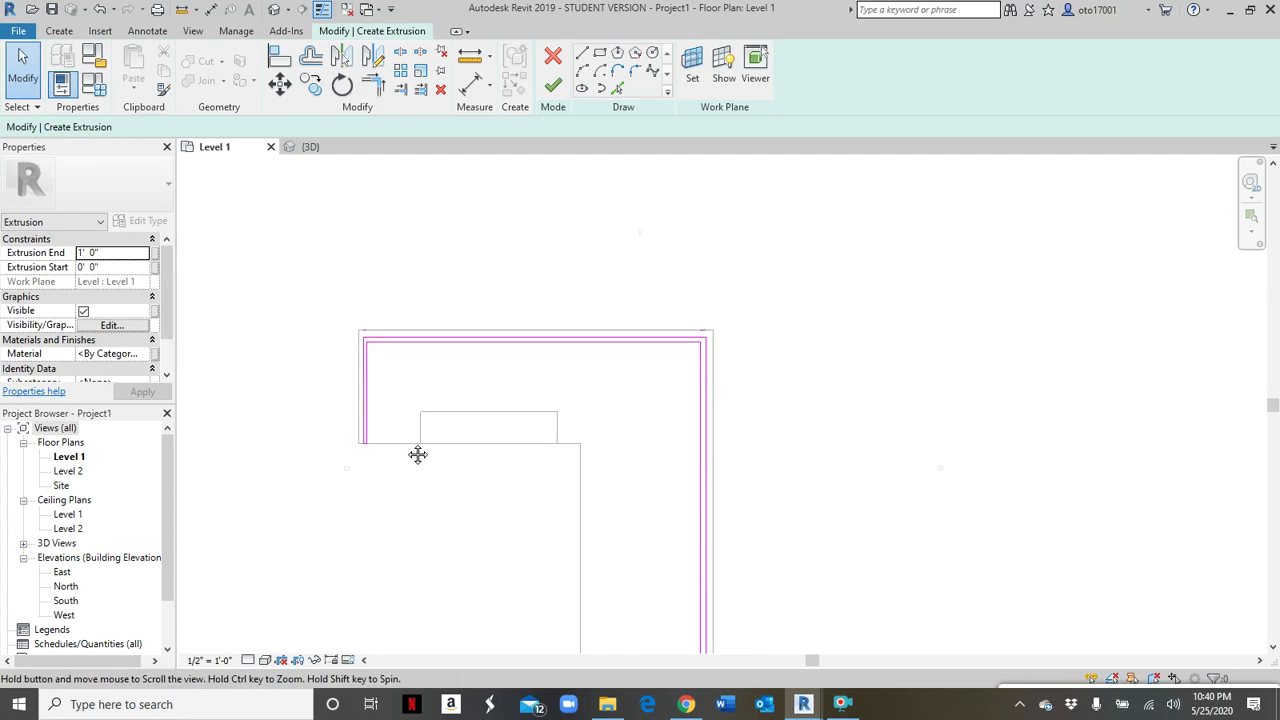
pyautogui.moveTo(417, 451); pyautogui.dragTo(426, 369, button='middle')
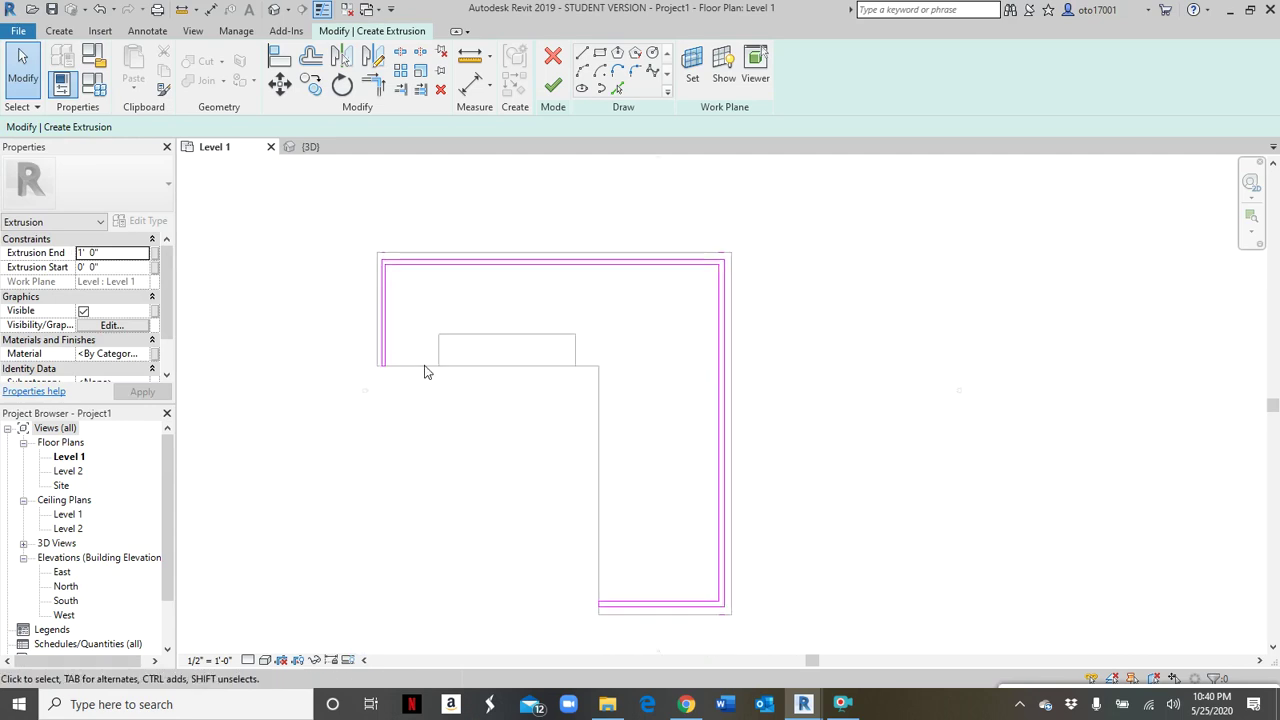
pyautogui.click(549, 88)
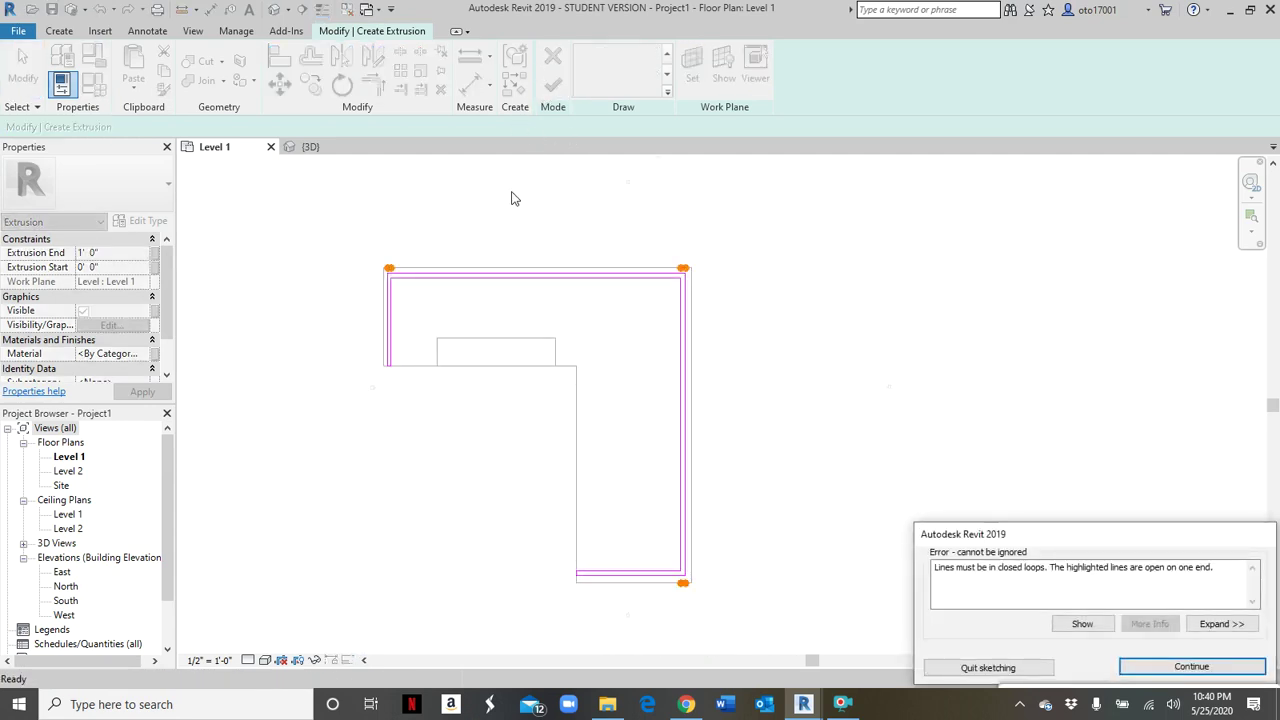
# - Dismiss the open-loop error and inspect the outline's corner lines for the gap
pyautogui.click(1128, 668)
pyautogui.scroll(4, 658, 293)
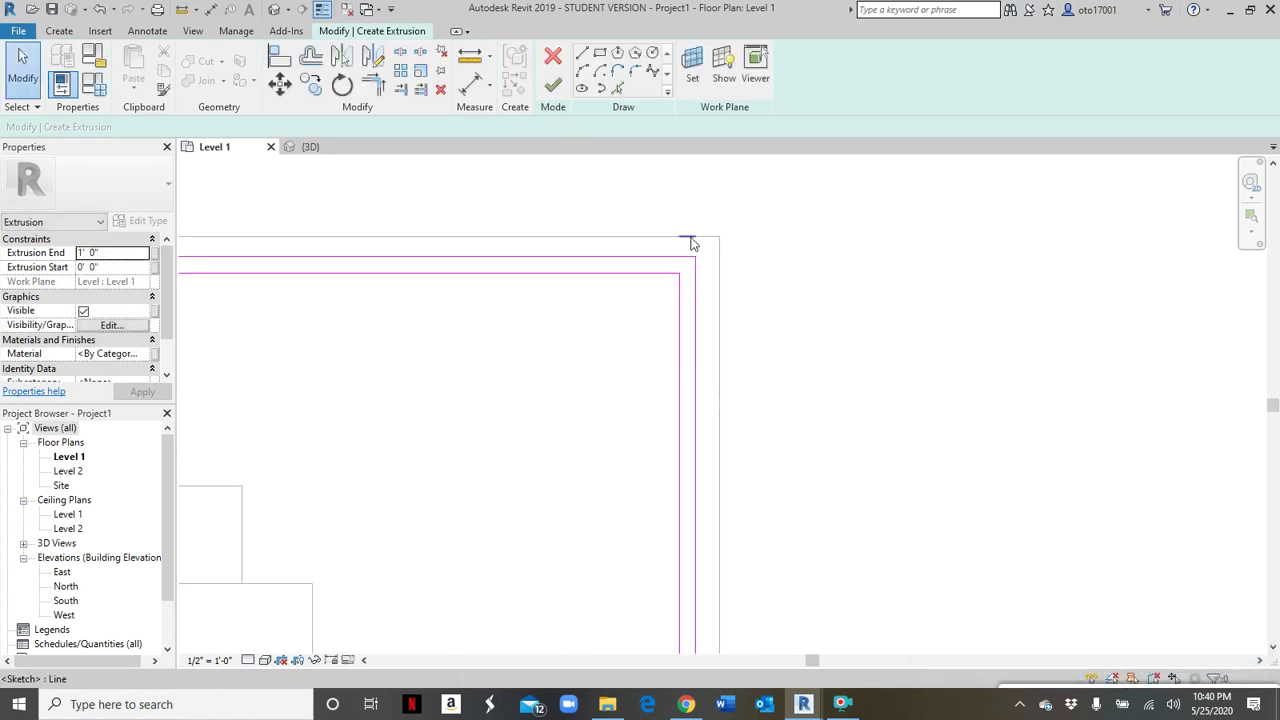
pyautogui.click(689, 237)
pyautogui.press('Escape')
pyautogui.scroll(-2, 640, 260)
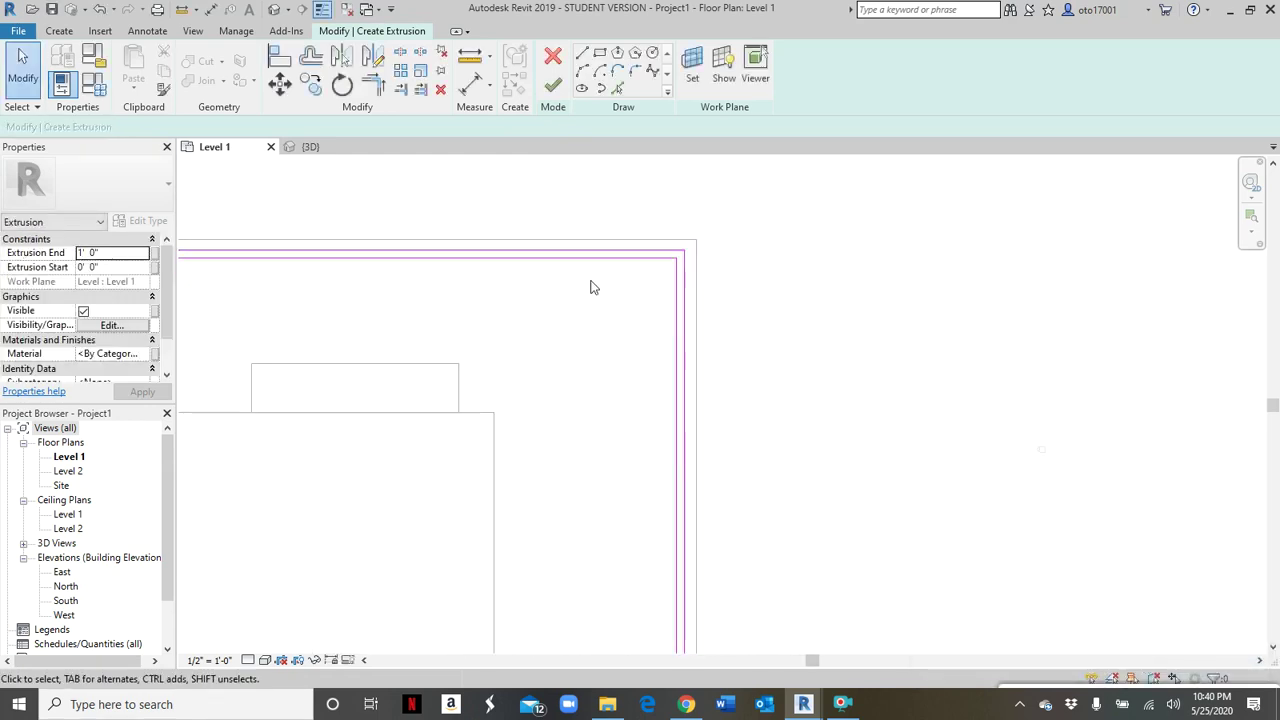
pyautogui.moveTo(591, 286); pyautogui.dragTo(851, 400, button='middle')
pyautogui.click(873, 440)
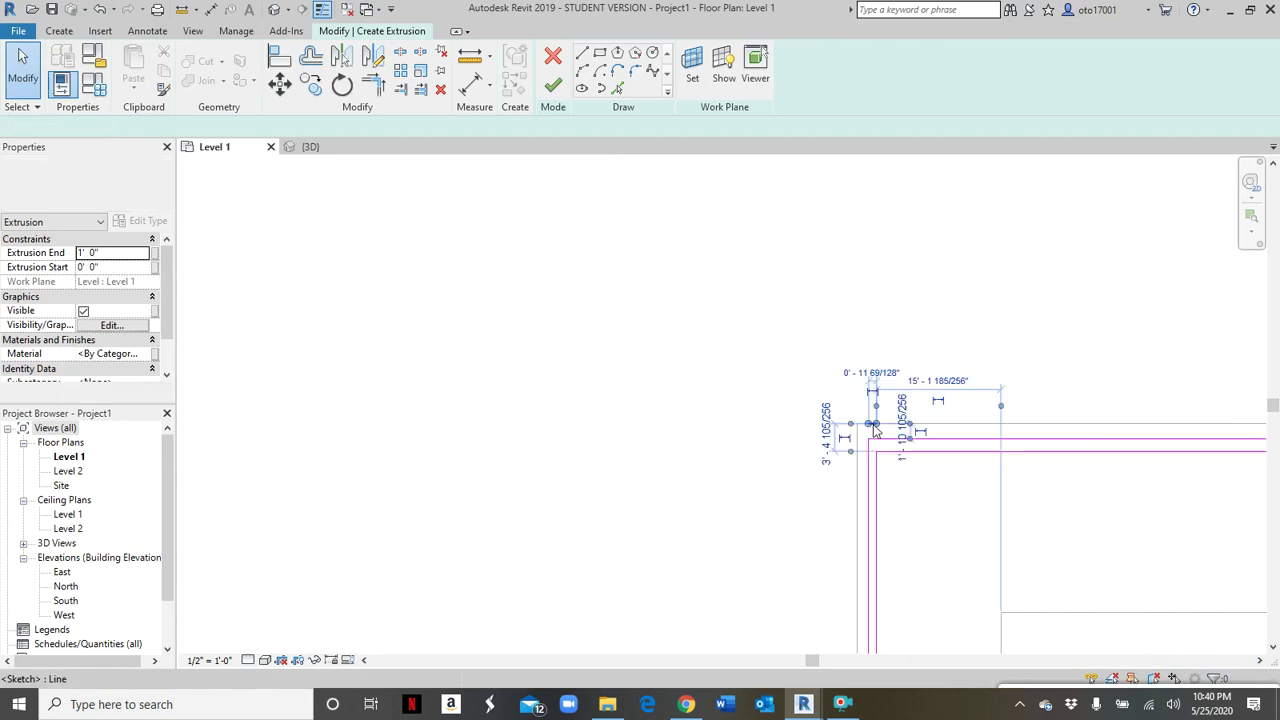
pyautogui.click(752, 215)
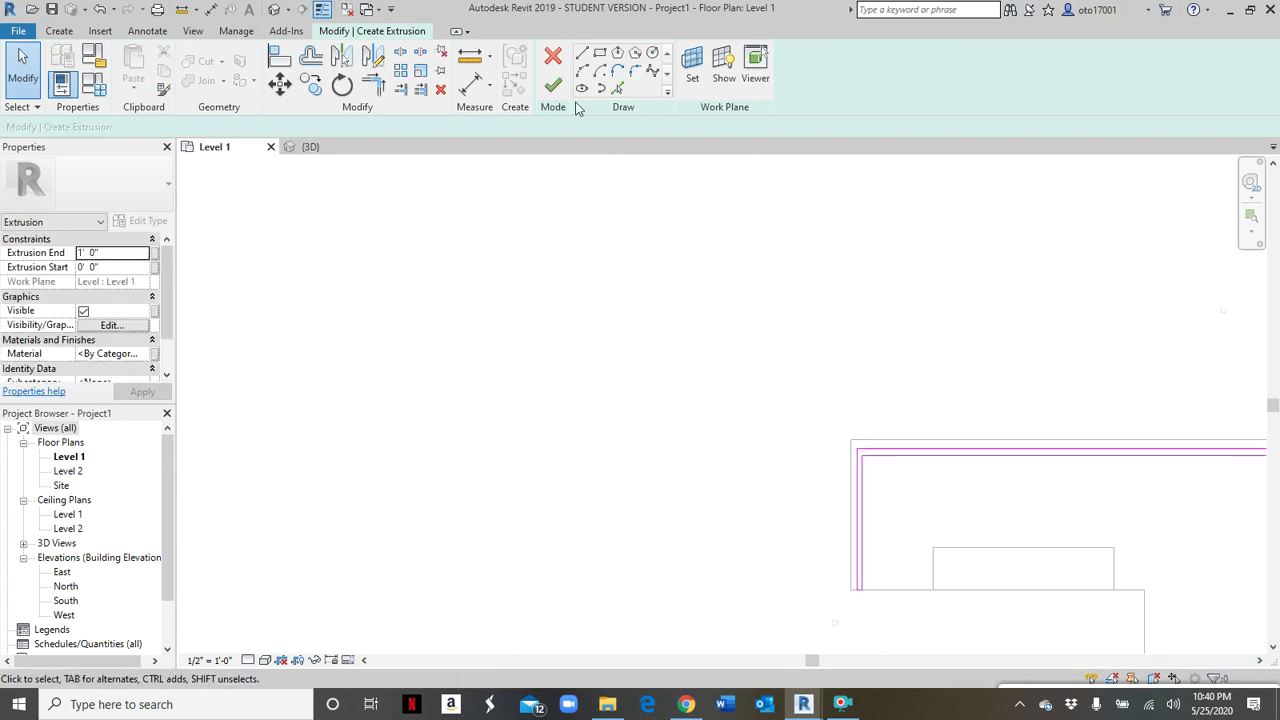
# - Fix the open bottom-right corner and finish the sketch into a 1'-0" deep extrusion
pyautogui.click(553, 85)
pyautogui.moveTo(969, 490)
pyautogui.mouseDown(button='middle')
pyautogui.moveTo(955, 450)
pyautogui.moveTo(503, 176)
pyautogui.mouseUp(button='middle')
pyautogui.moveTo(617, 425); pyautogui.dragTo(606, 289, button='middle')
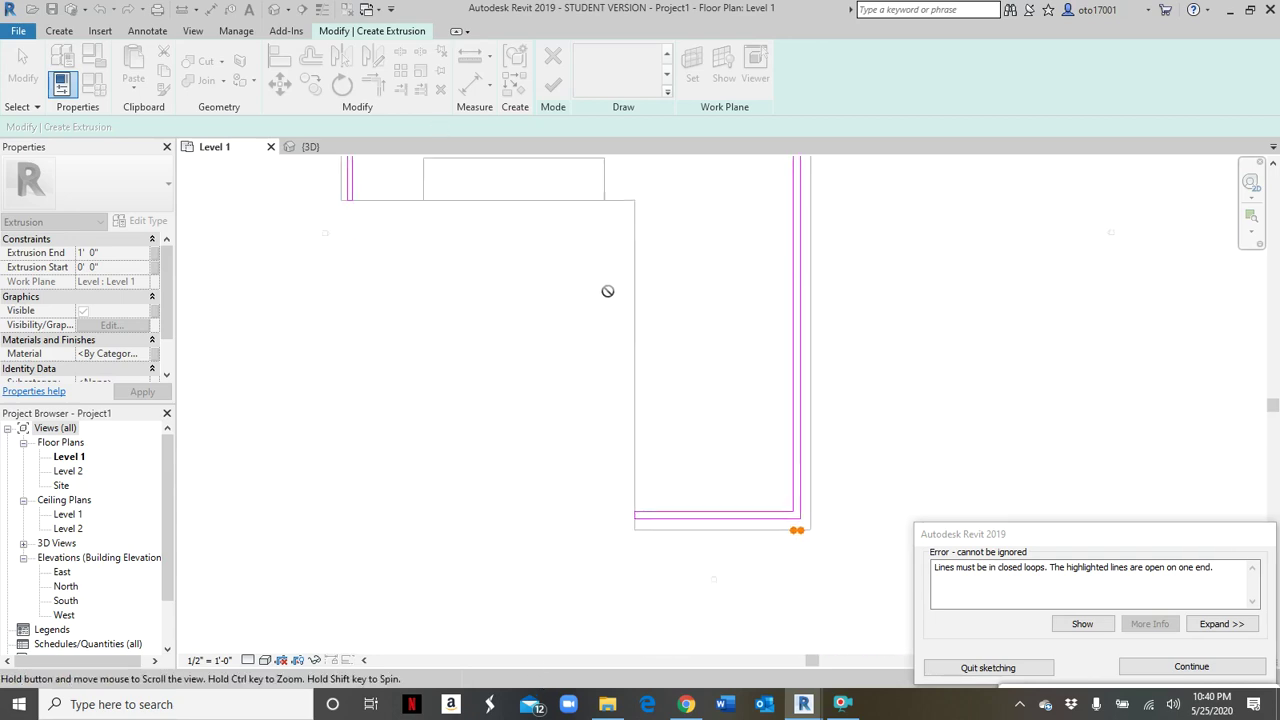
pyautogui.click(1150, 668)
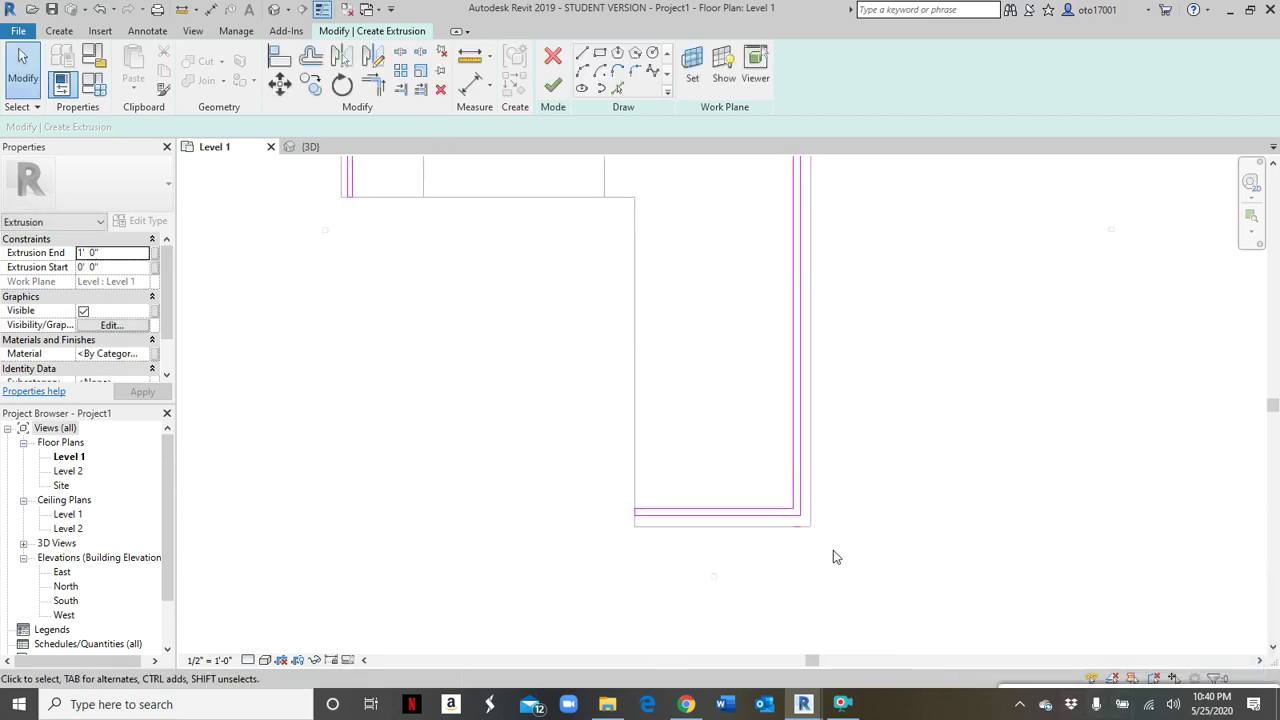
pyautogui.click(797, 537)
pyautogui.press('Escape')
pyautogui.press('Escape')
pyautogui.click(553, 85)
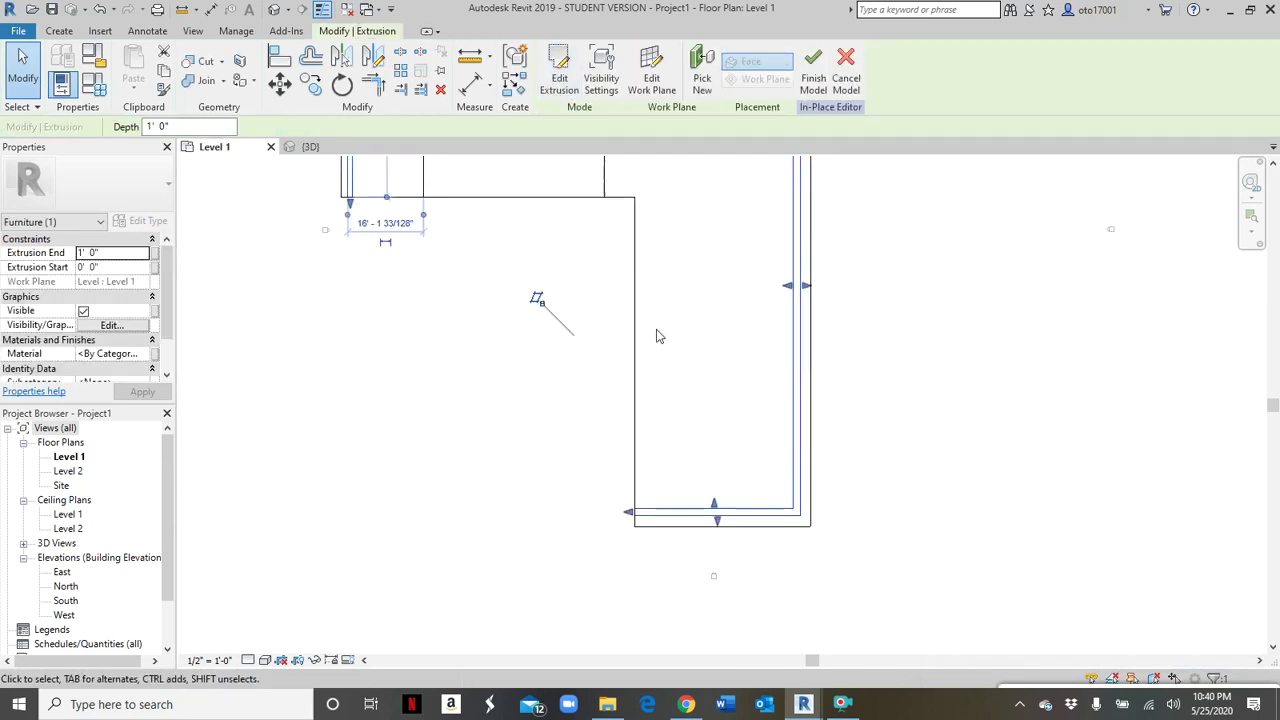
# - Finish the in-place desk model, open the North and South elevations, and select the desk
pyautogui.scroll(-4, 580, 320)
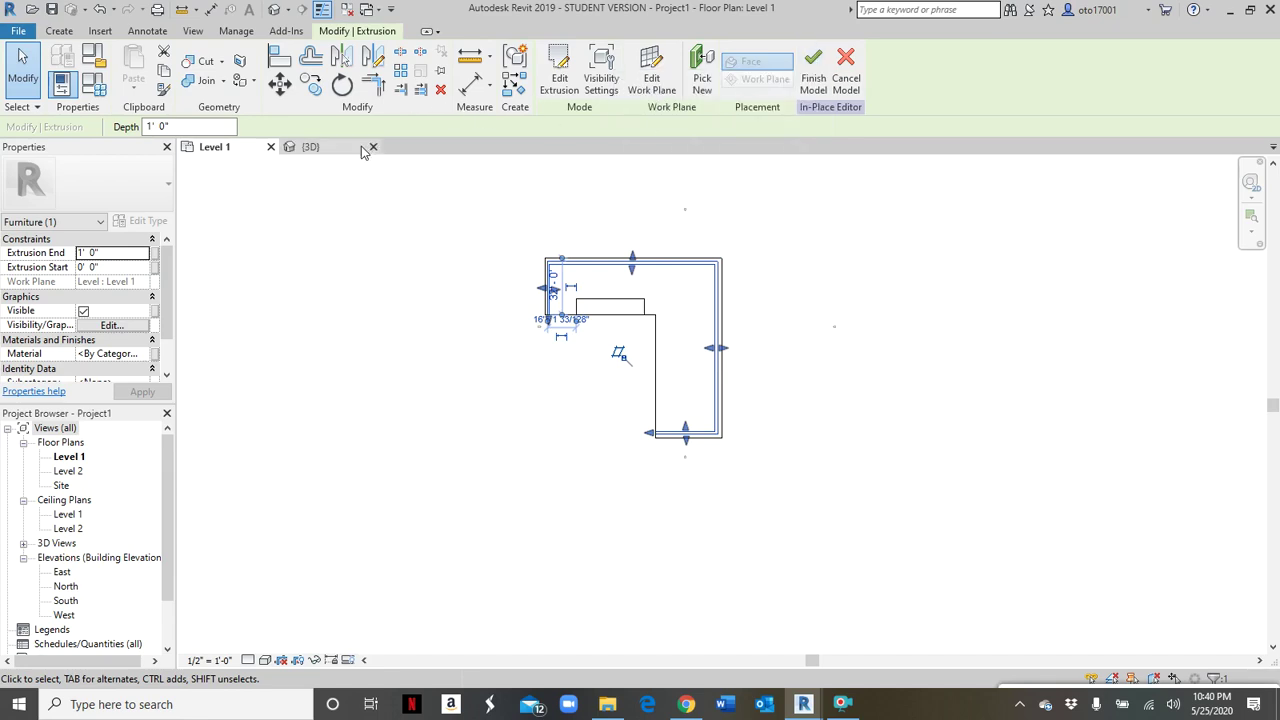
pyautogui.click(812, 78)
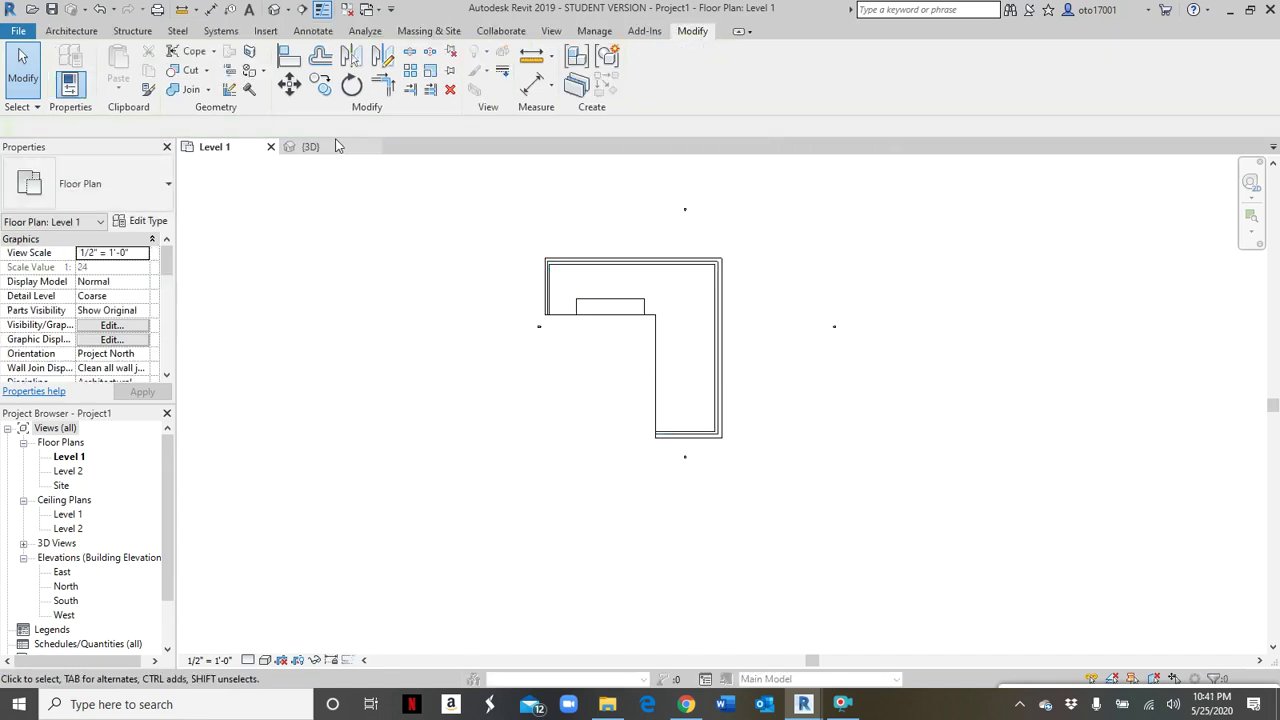
pyautogui.doubleClick(65, 587)
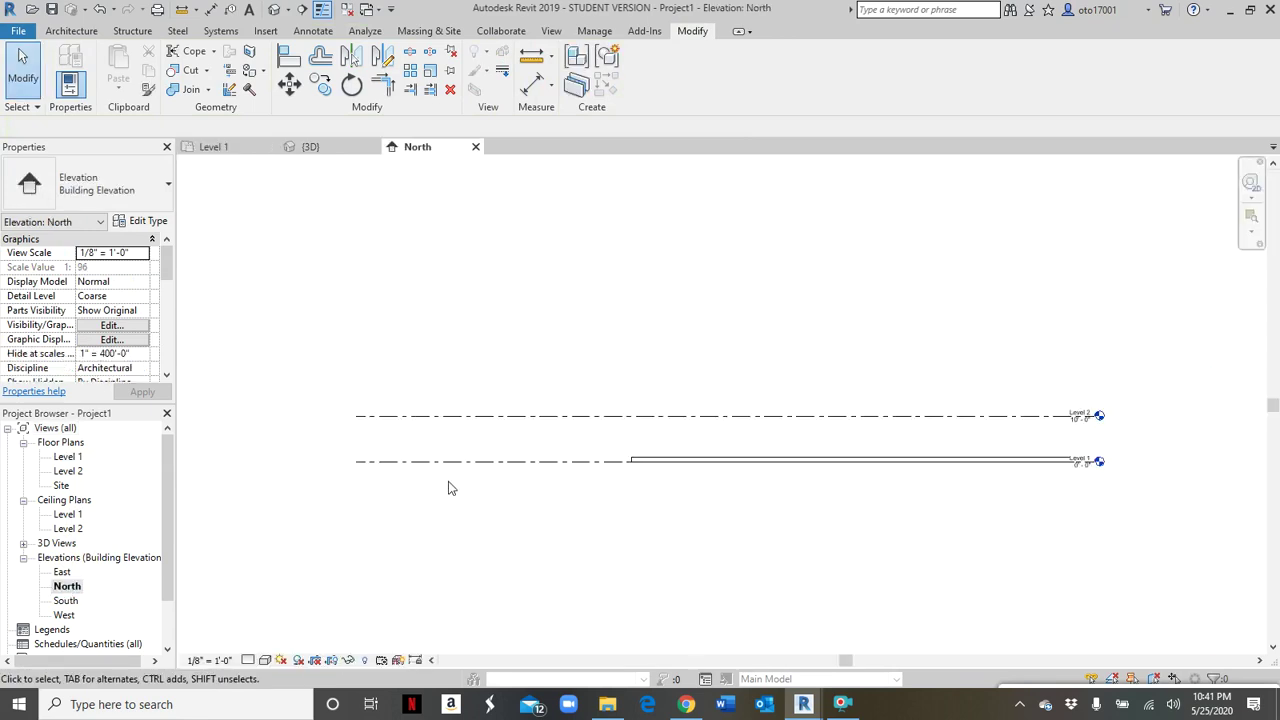
pyautogui.doubleClick(68, 601)
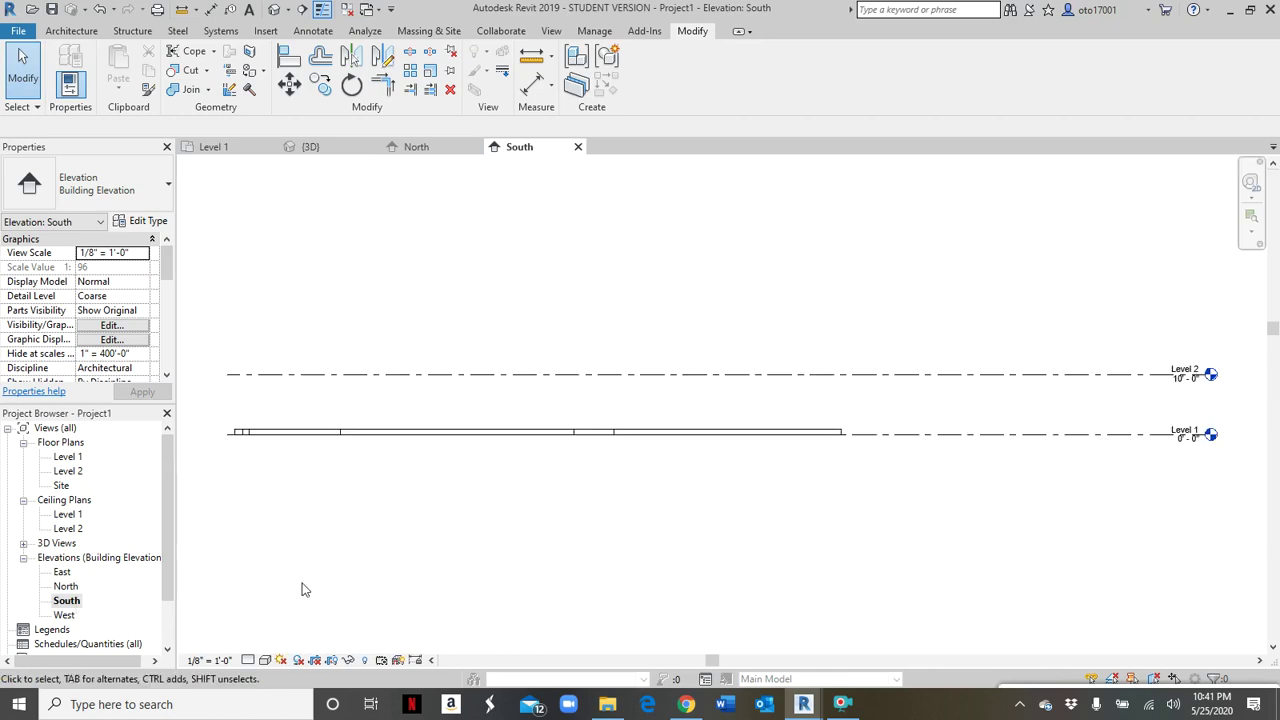
pyautogui.click(403, 443)
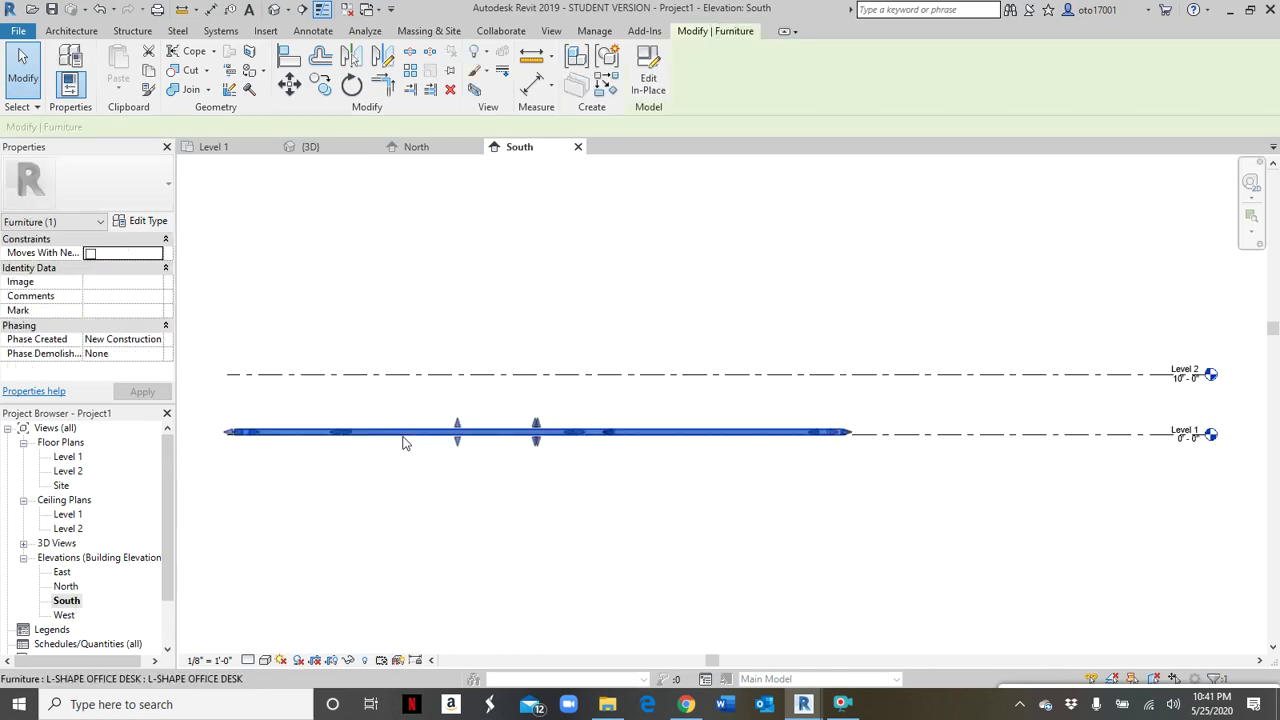
# - Edit the desk in place and drag the extrusion's top up in the South elevation to make the edge panels tall
pyautogui.click(642, 88)
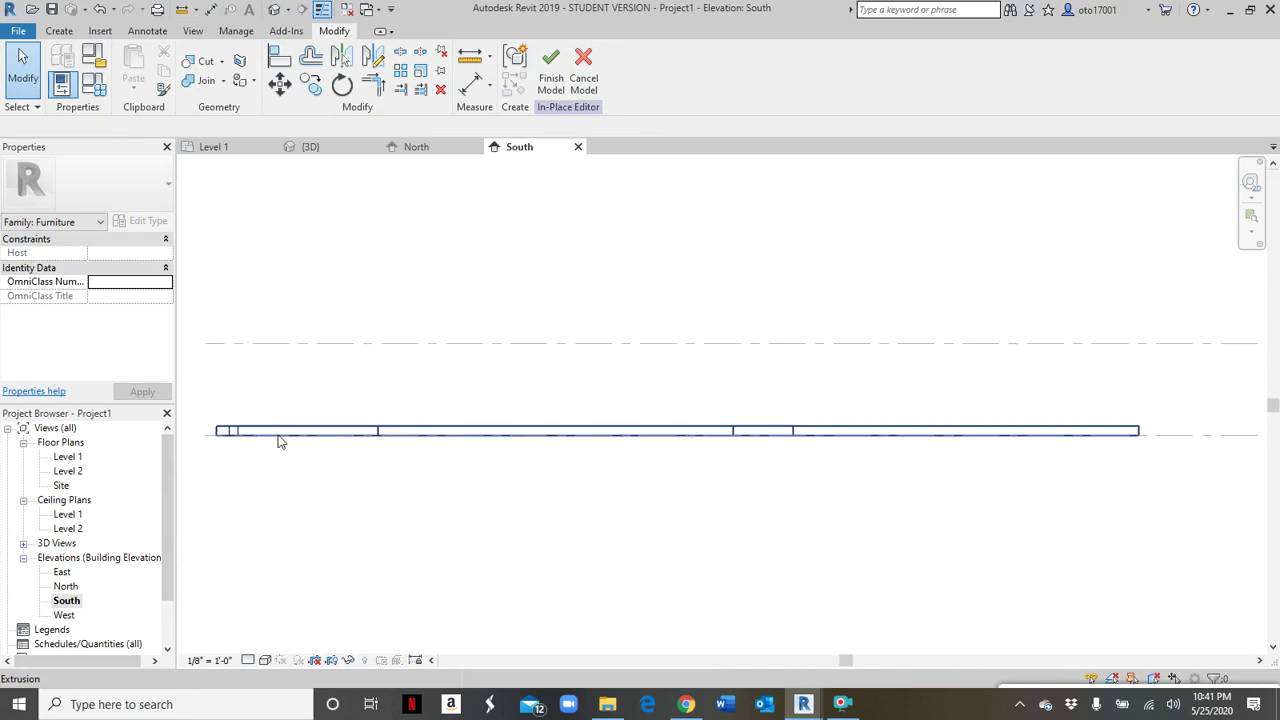
pyautogui.moveTo(340, 469); pyautogui.dragTo(397, 447, button='middle')
pyautogui.click(330, 147)
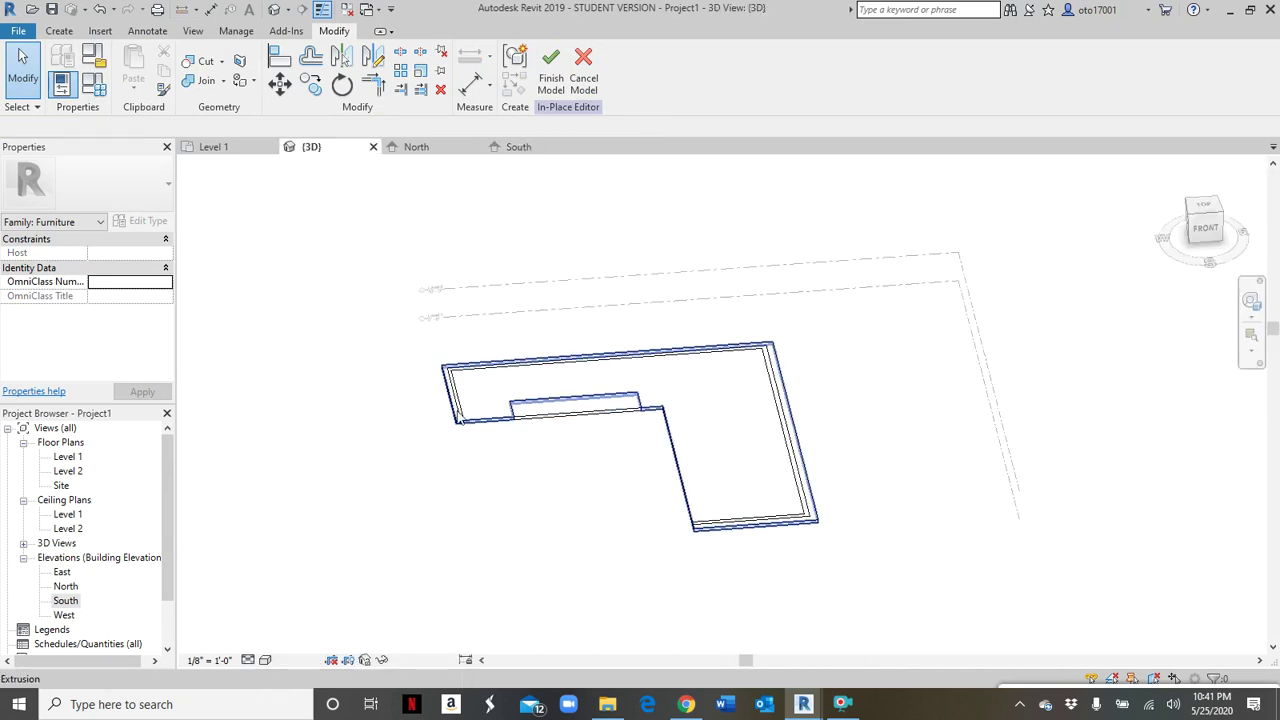
pyautogui.scroll(2, 462, 398)
pyautogui.click(462, 398)
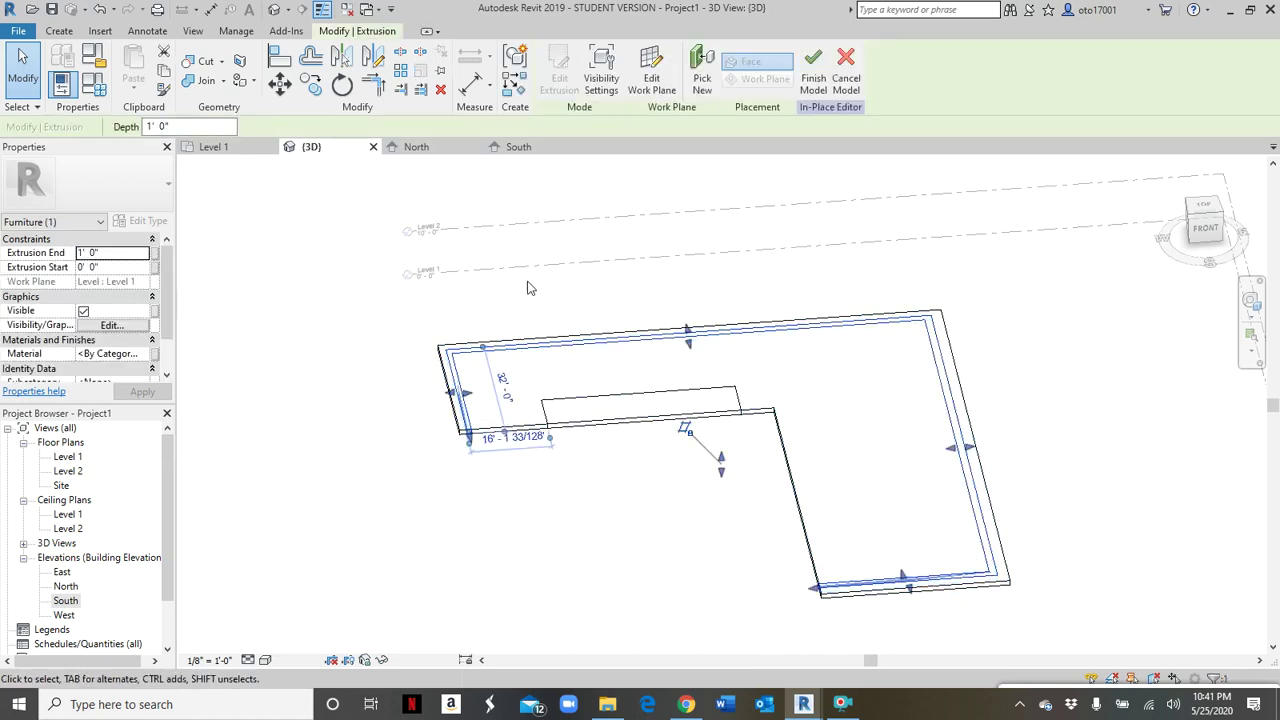
pyautogui.click(514, 150)
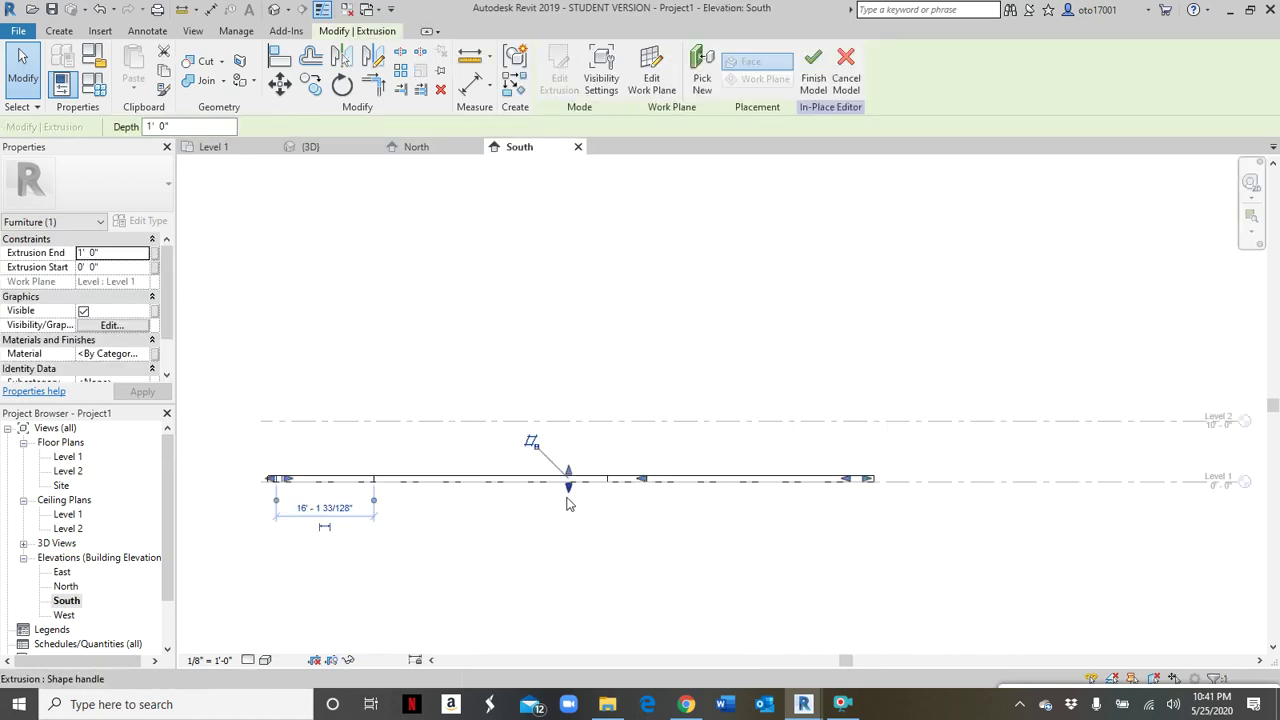
pyautogui.moveTo(568, 478); pyautogui.dragTo(574, 340)
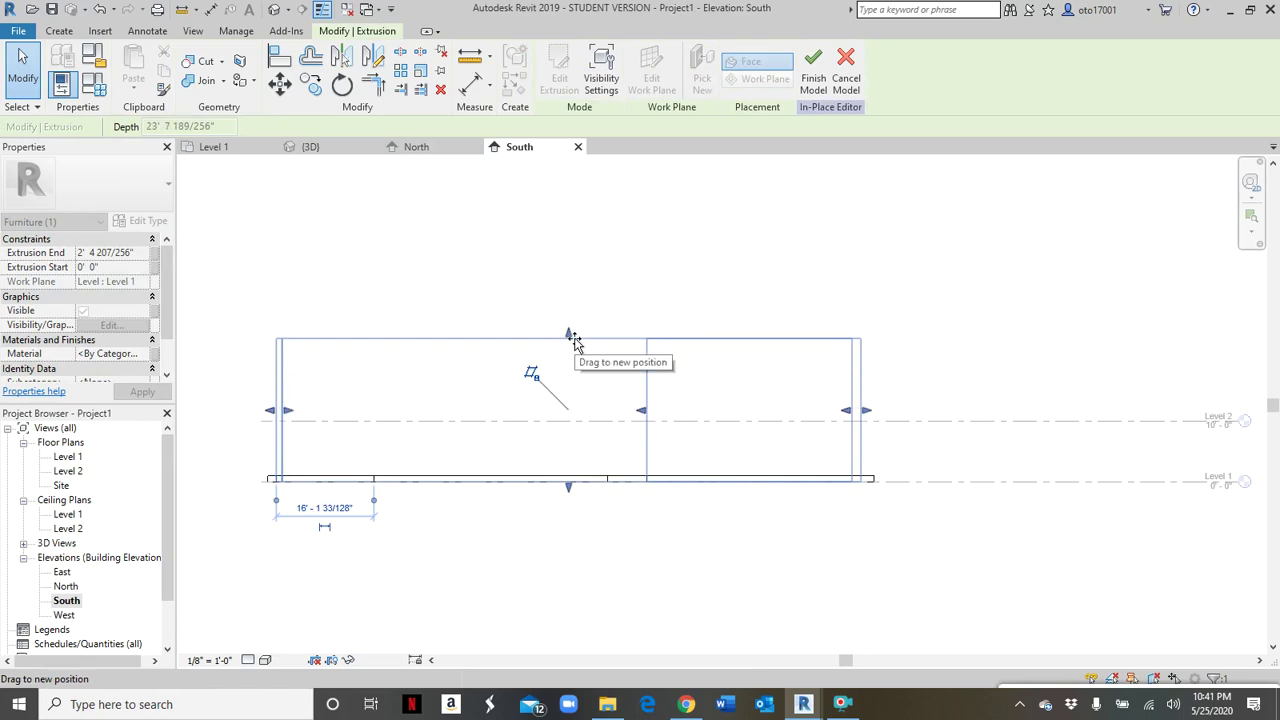
pyautogui.moveTo(574, 341); pyautogui.dragTo(572, 347)
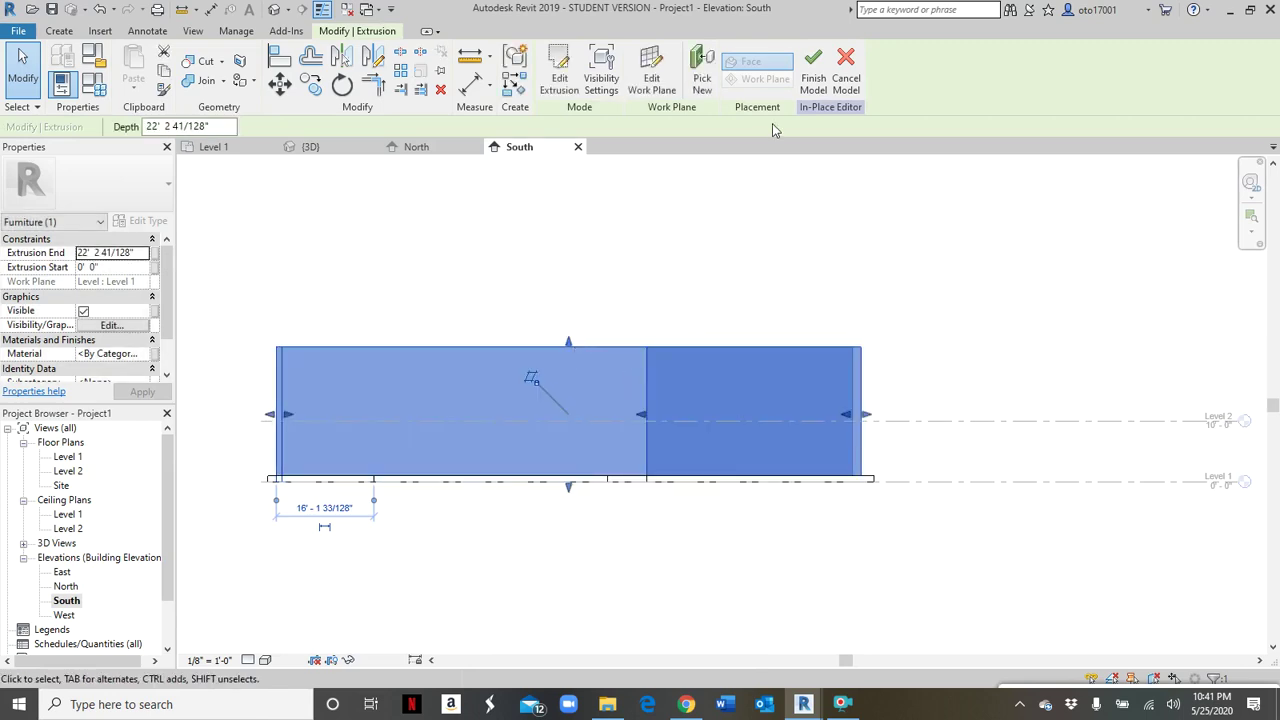
pyautogui.click(811, 80)
# - Temporarily hide Level 2 with HH and reopen the desk for in-place editing
pyautogui.moveTo(1092, 537); pyautogui.dragTo(1016, 393)
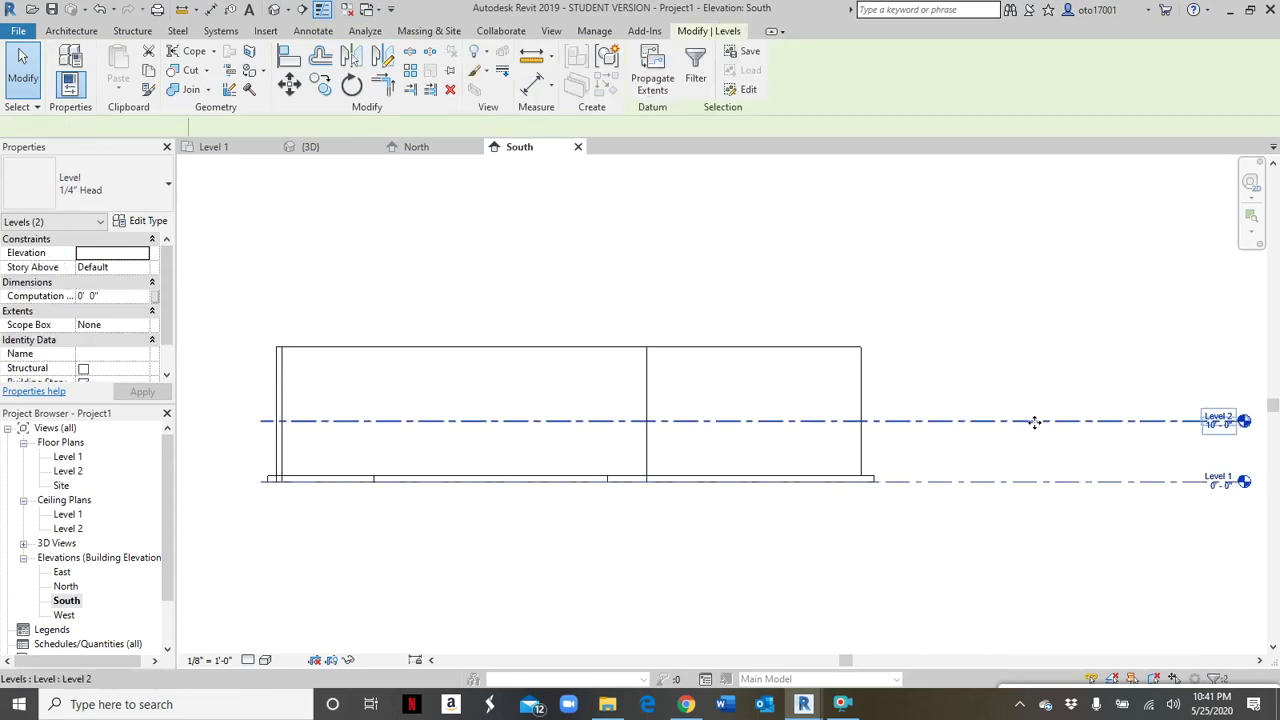
pyautogui.click(1035, 421)
pyautogui.click(997, 437)
pyautogui.click(997, 422)
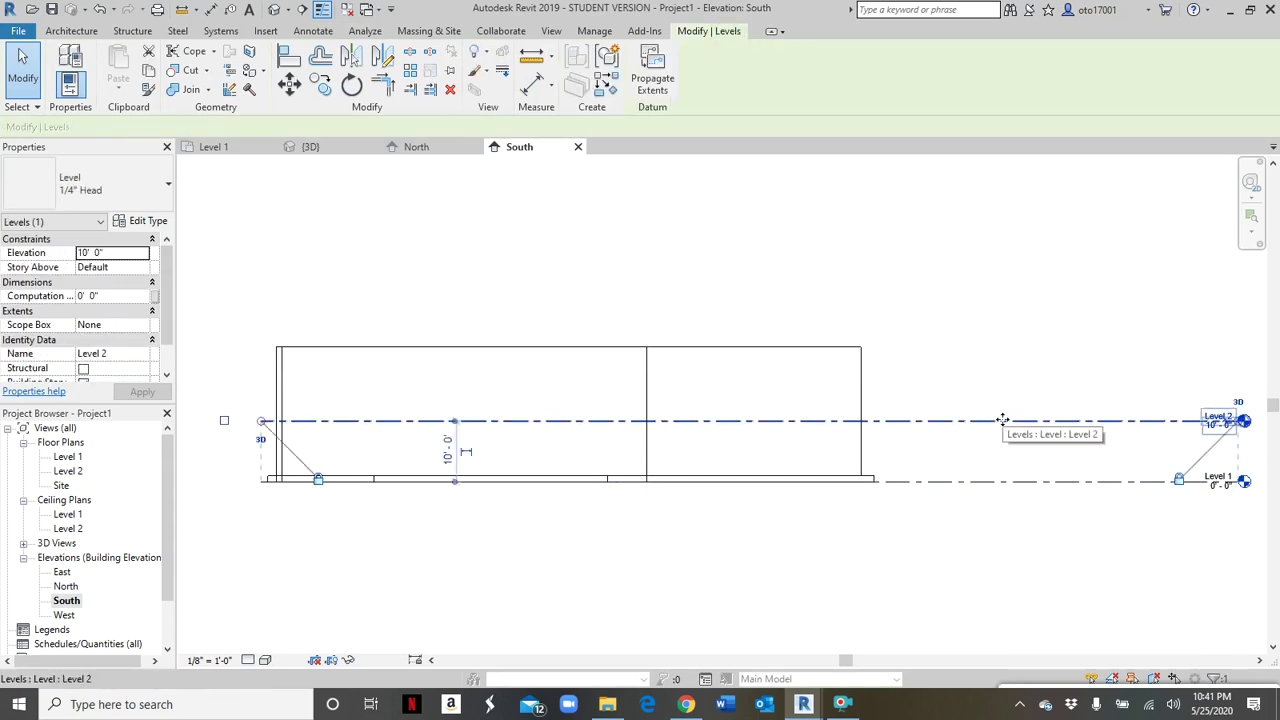
pyautogui.press('h')
pyautogui.press('h')
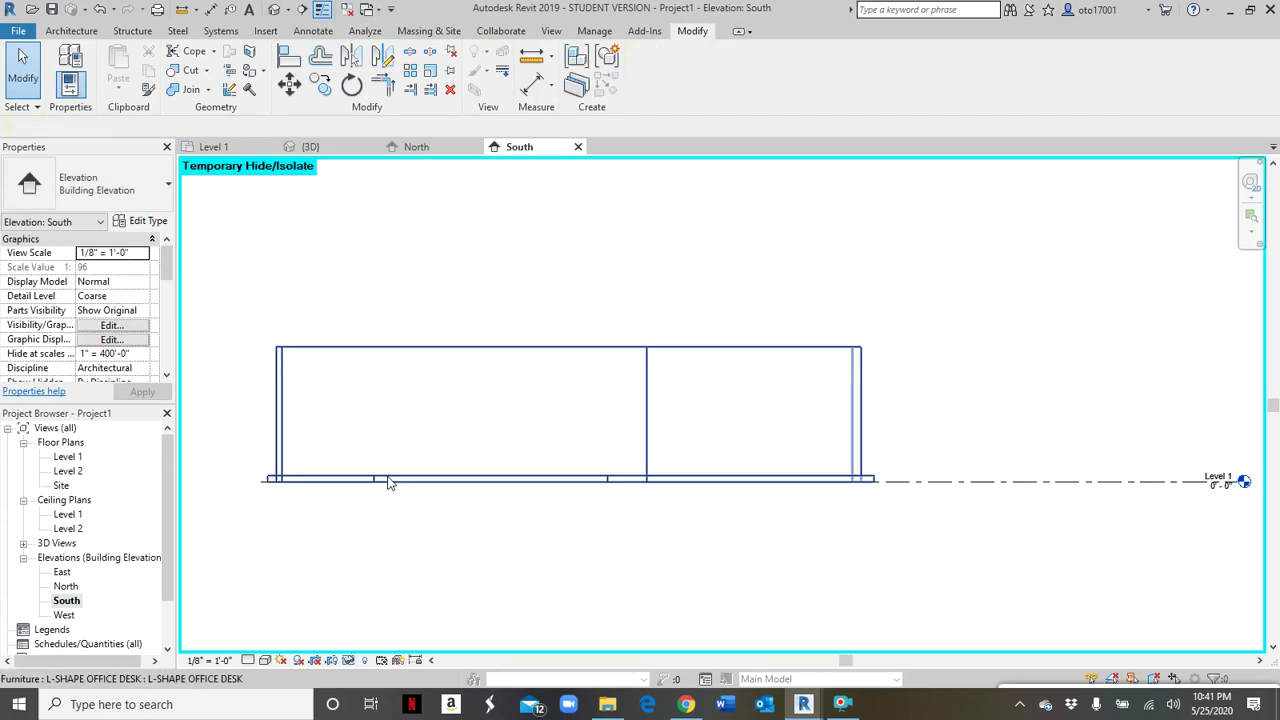
pyautogui.click(643, 402)
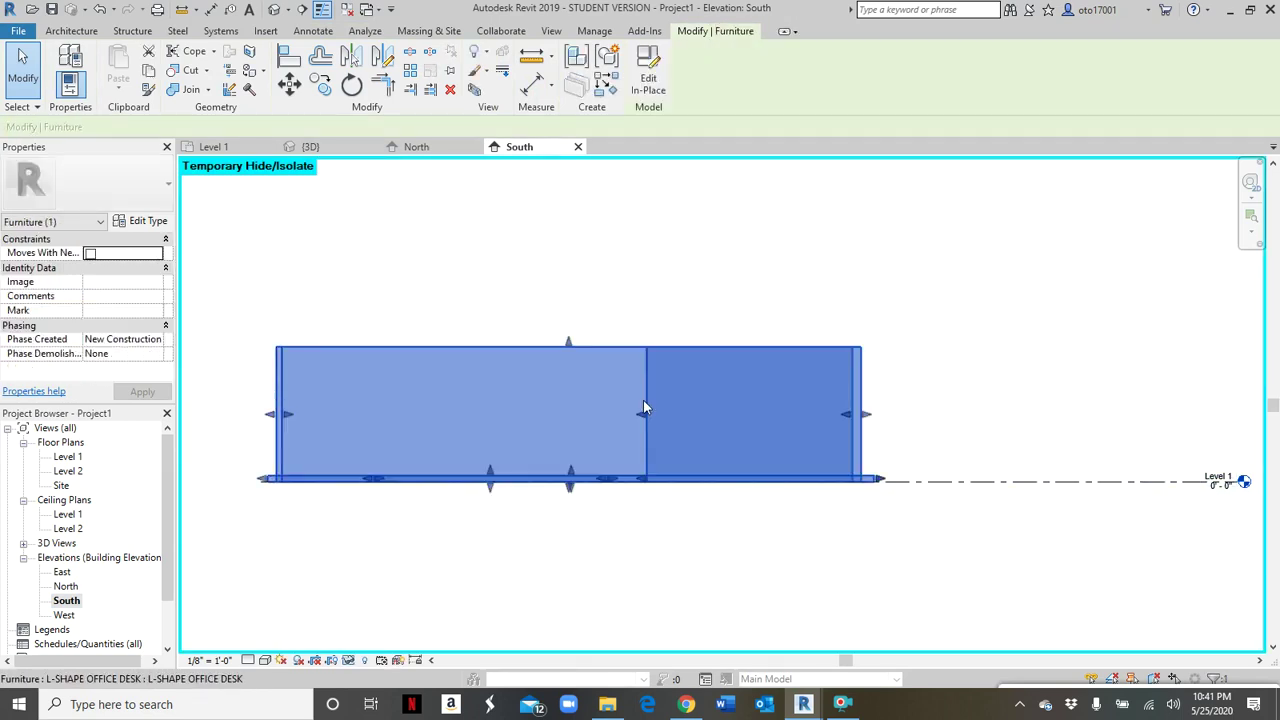
pyautogui.click(649, 68)
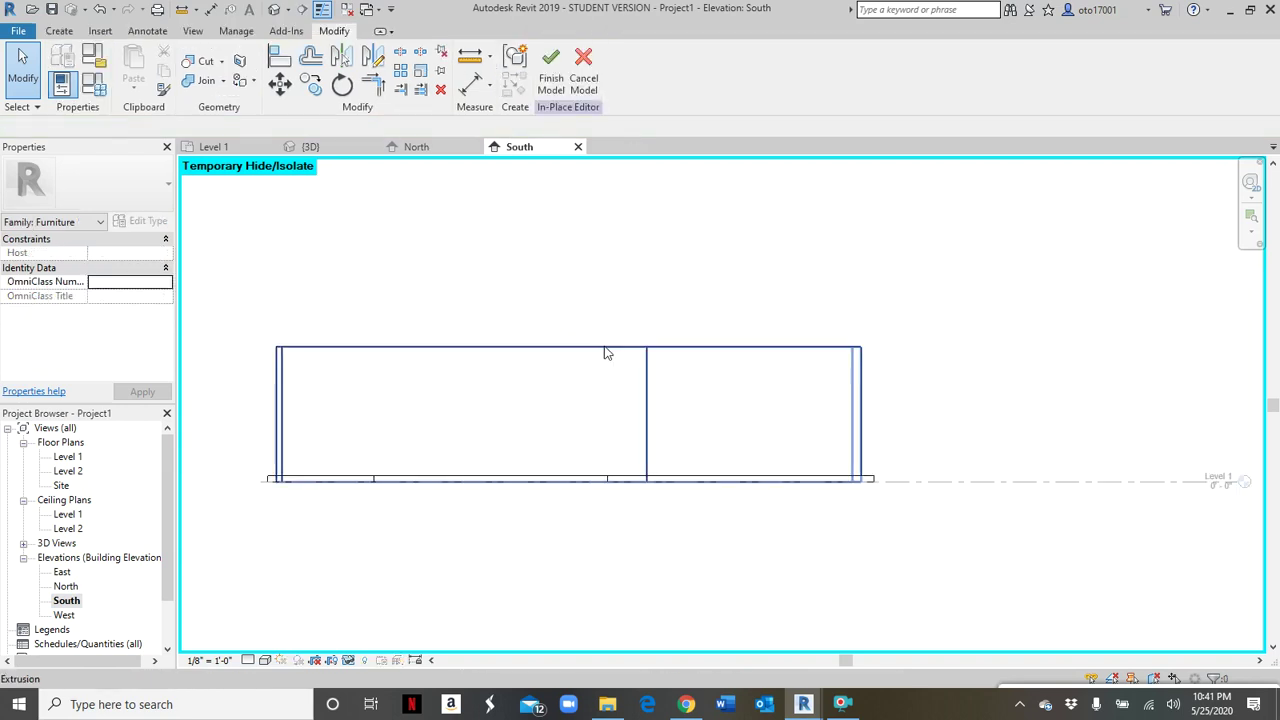
# - Show the desk in the 3D view with the Shaded visual style
pyautogui.click(349, 148)
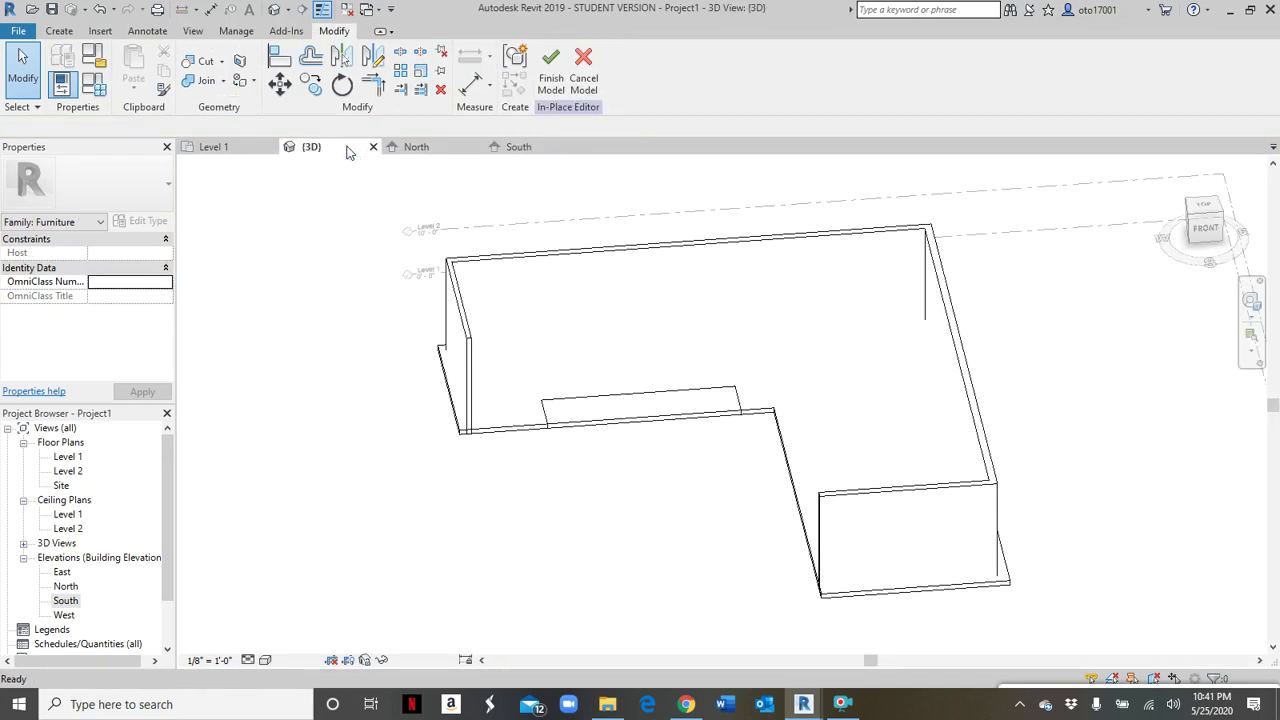
pyautogui.moveTo(654, 477)
pyautogui.keyDown('shift'); pyautogui.mouseDown(button='middle')
pyautogui.moveTo(680, 371)
pyautogui.moveTo(662, 470)
pyautogui.mouseUp(button='middle'); pyautogui.keyUp('shift')
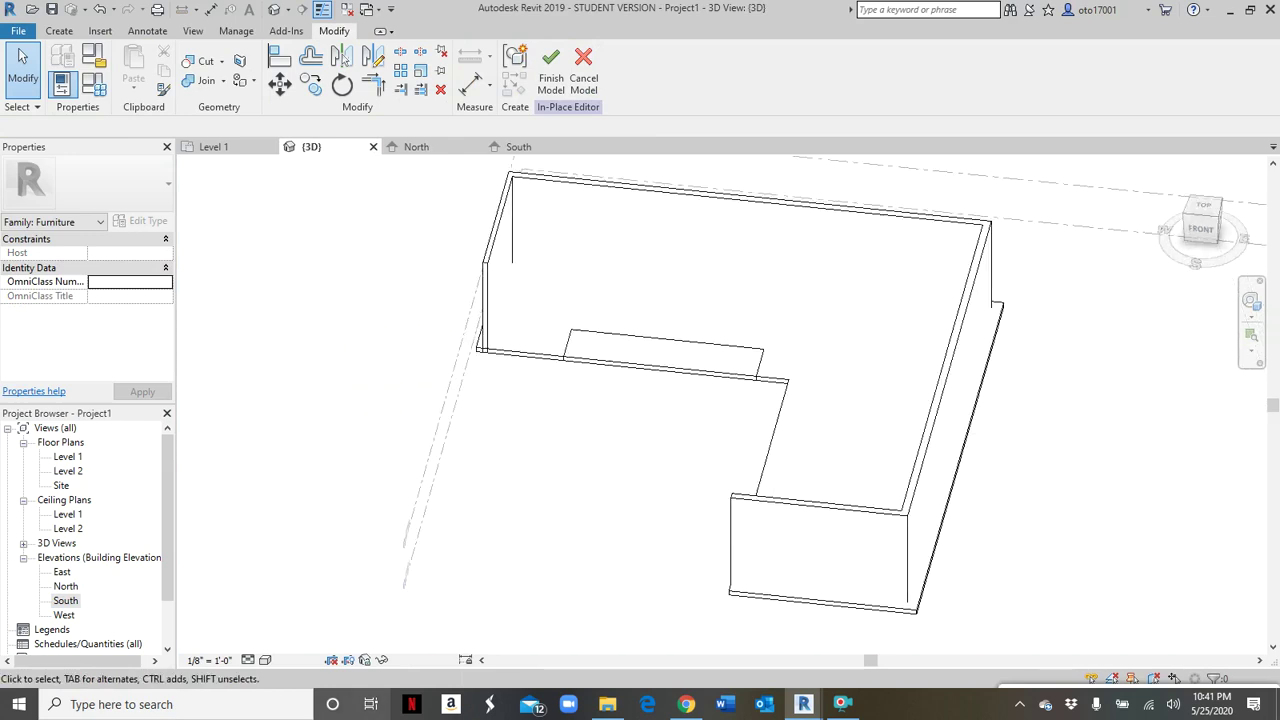
pyautogui.click(265, 660)
pyautogui.click(300, 630)
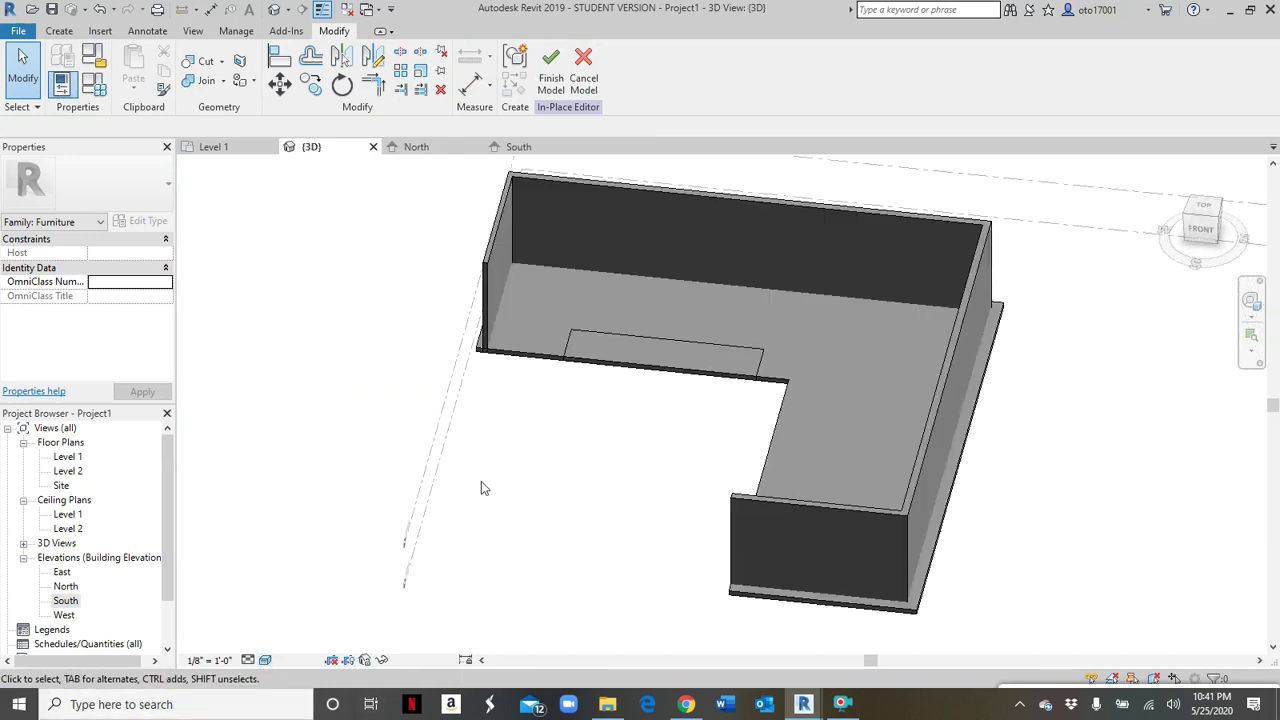
pyautogui.moveTo(481, 487)
pyautogui.keyDown('shift'); pyautogui.mouseDown(button='middle')
pyautogui.moveTo(574, 500)
pyautogui.moveTo(666, 314)
pyautogui.moveTo(617, 434)
pyautogui.moveTo(690, 401)
pyautogui.mouseUp(button='middle'); pyautogui.keyUp('shift')
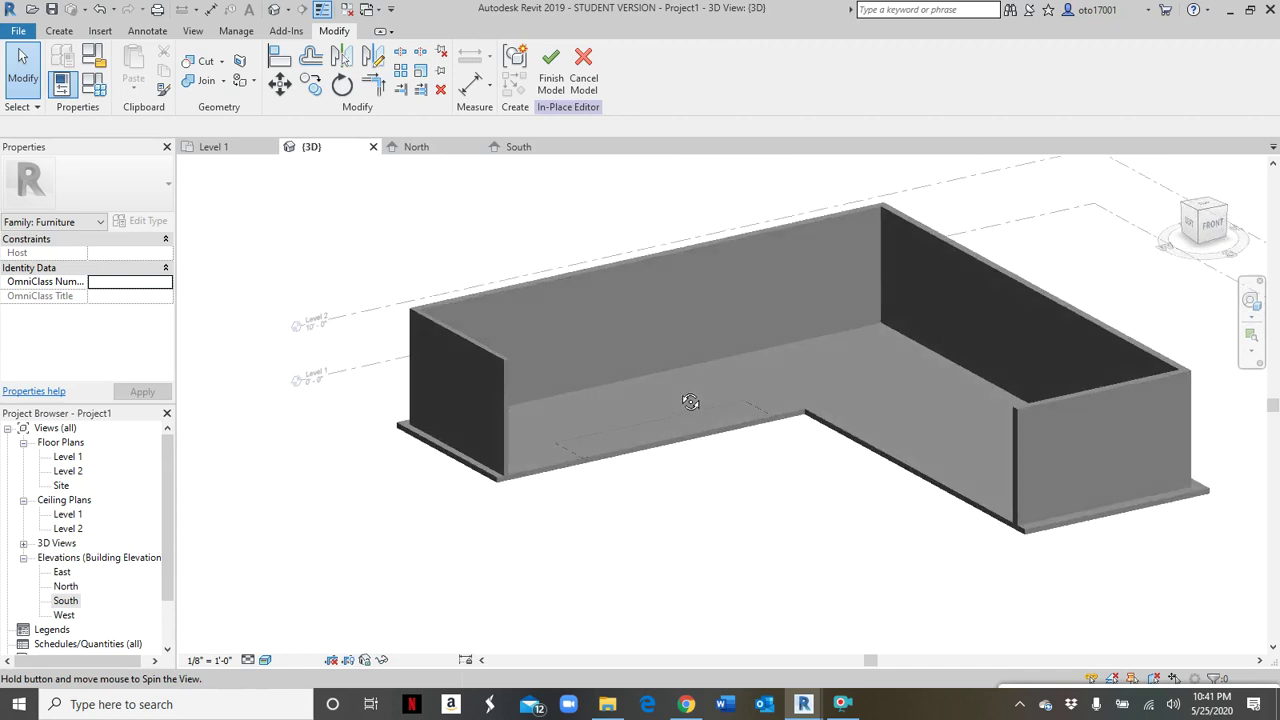
# - Select the L-shaped base slab together with the small tray slab and open the North elevation
pyautogui.click(810, 421)
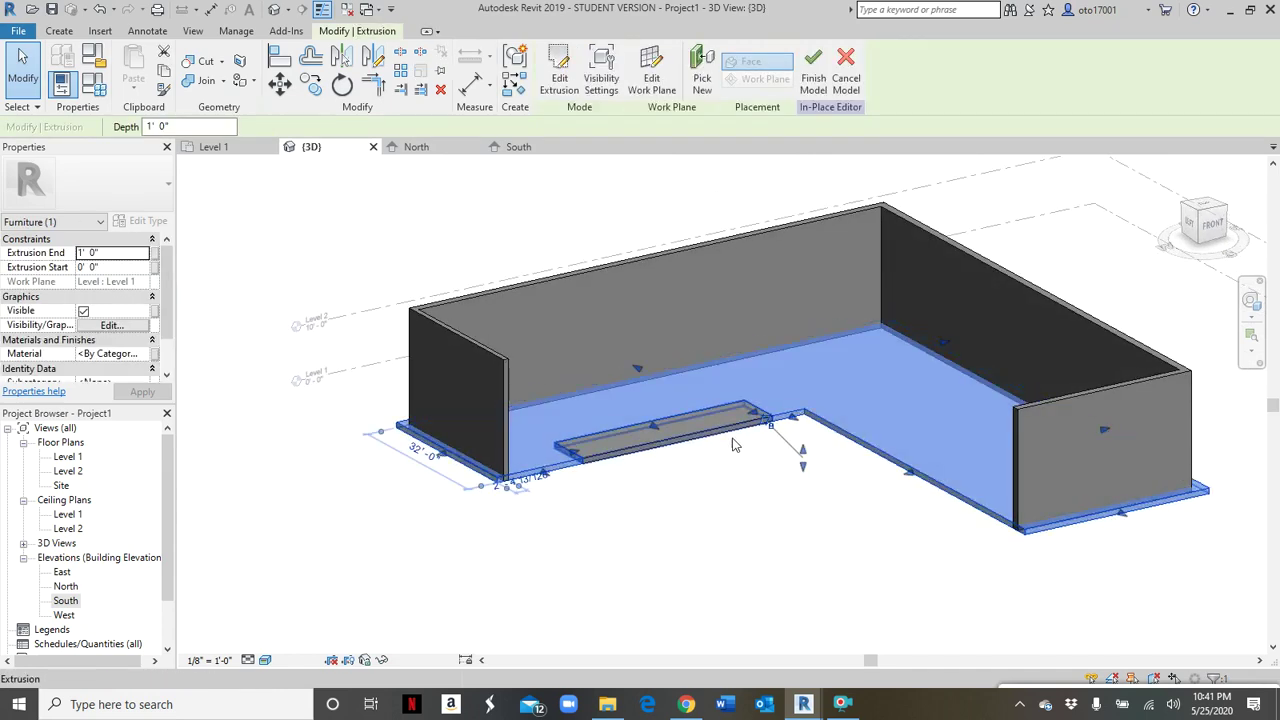
pyautogui.click(752, 490)
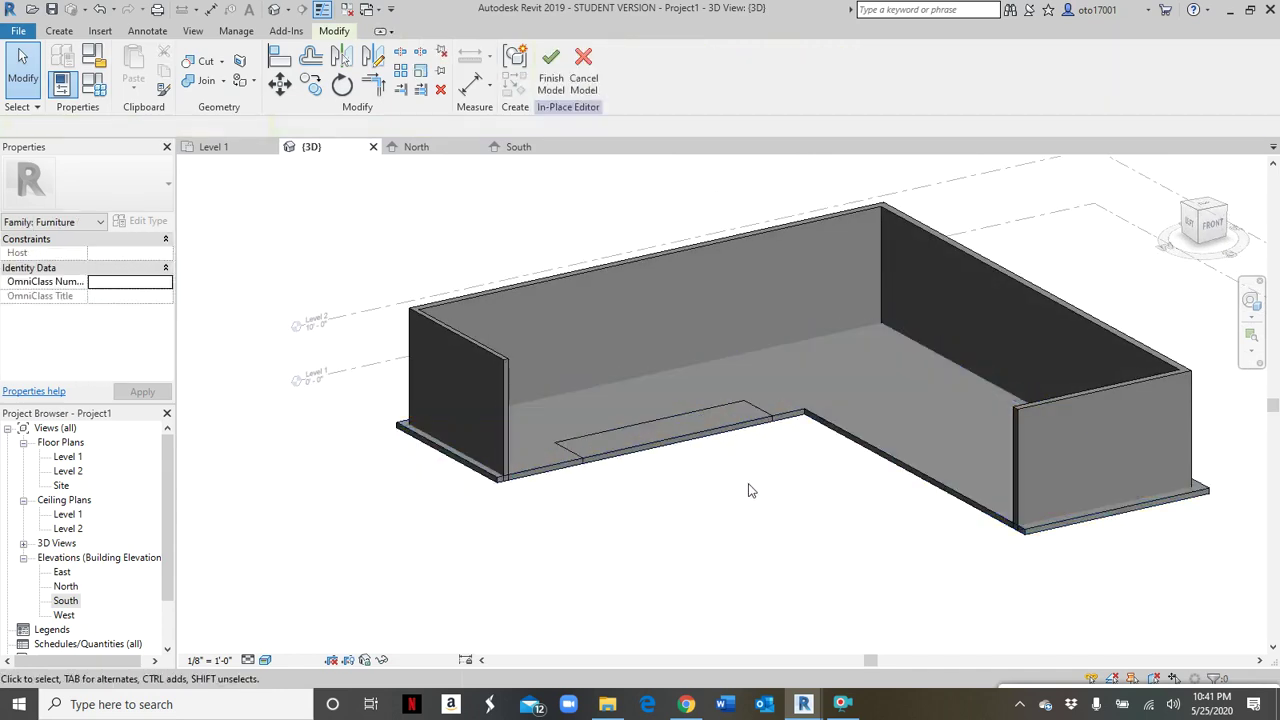
pyautogui.click(800, 421)
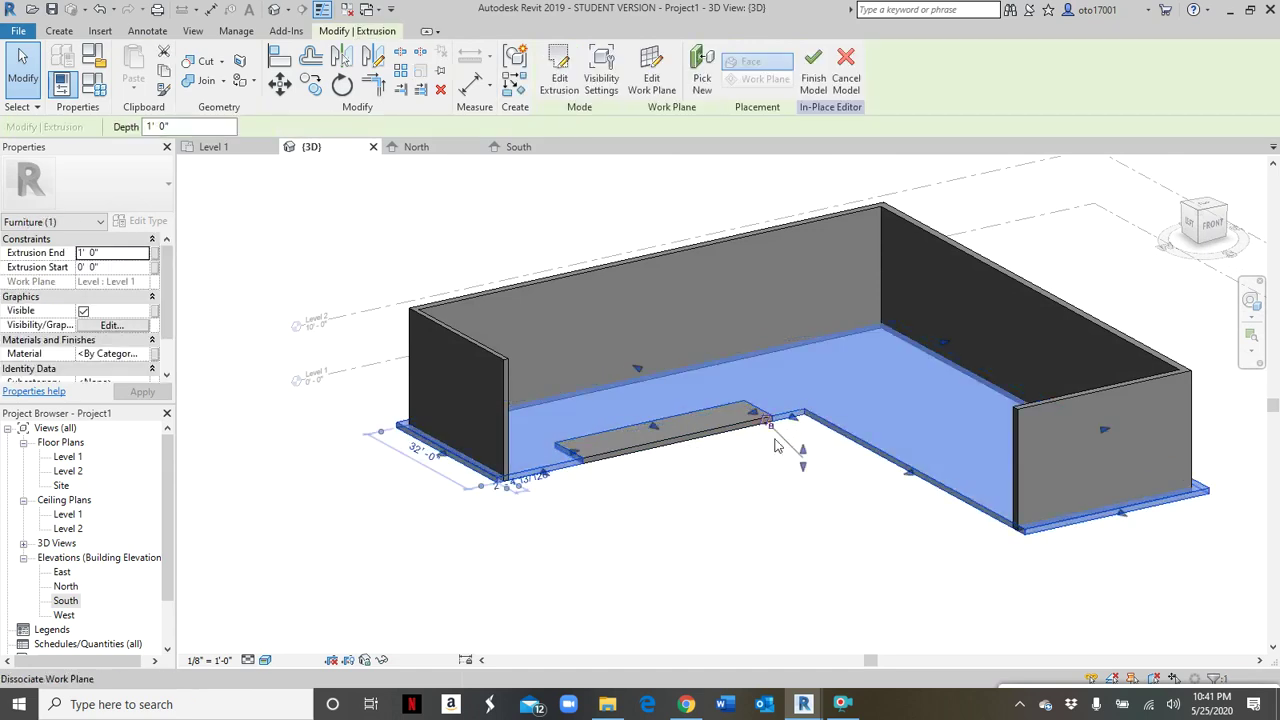
pyautogui.keyDown('ctrl'); pyautogui.click(680, 449); pyautogui.keyUp('ctrl')
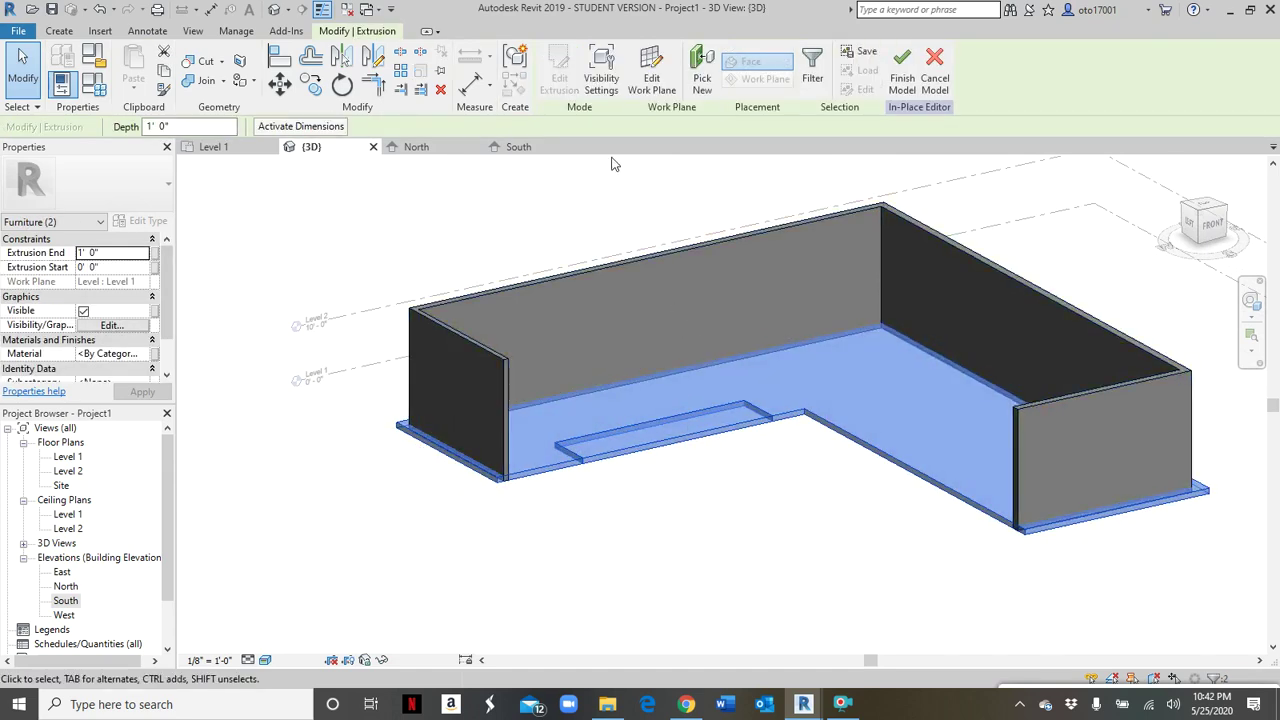
pyautogui.click(420, 148)
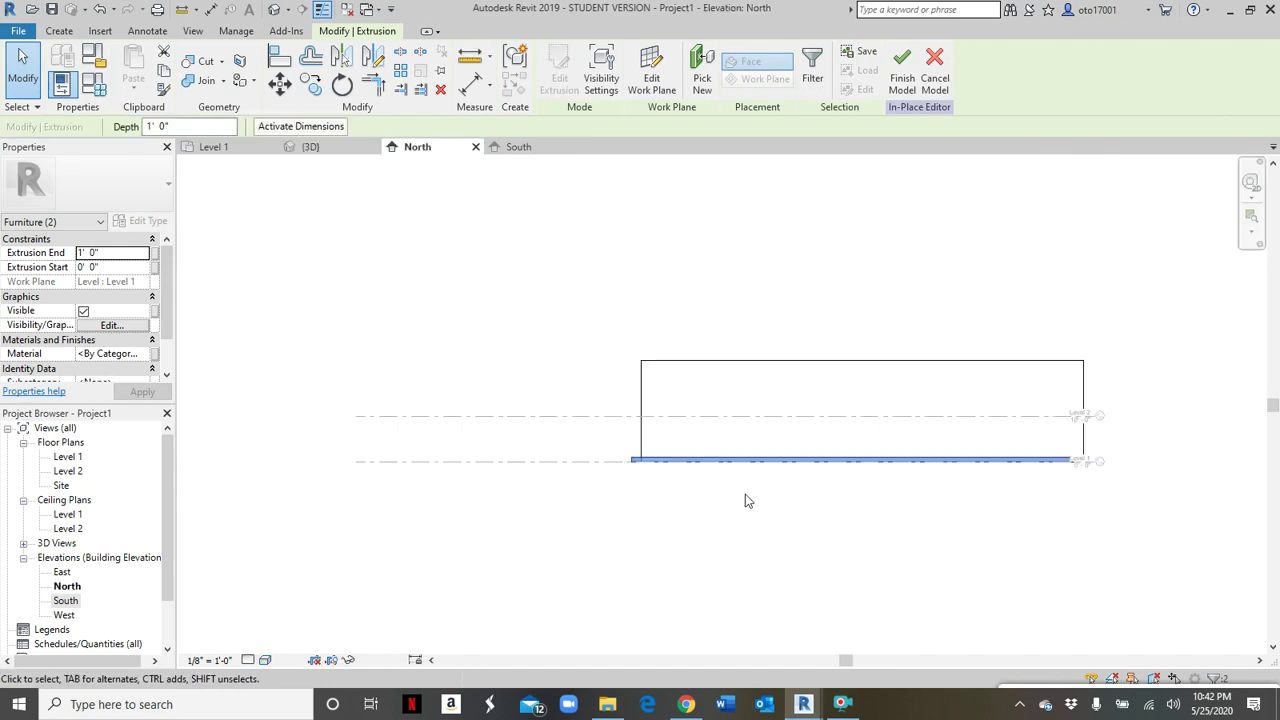
# - Move both selected slabs upward in the North elevation
pyautogui.click(280, 85)
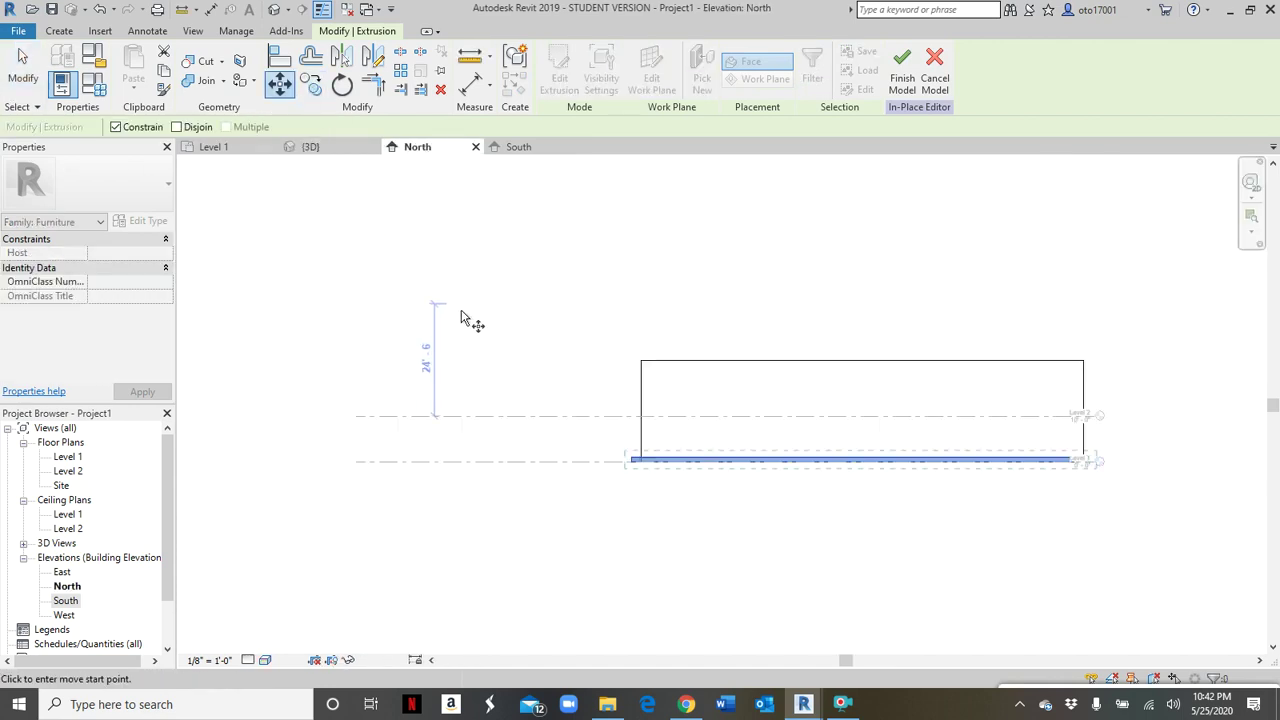
pyautogui.scroll(5, 610, 510)
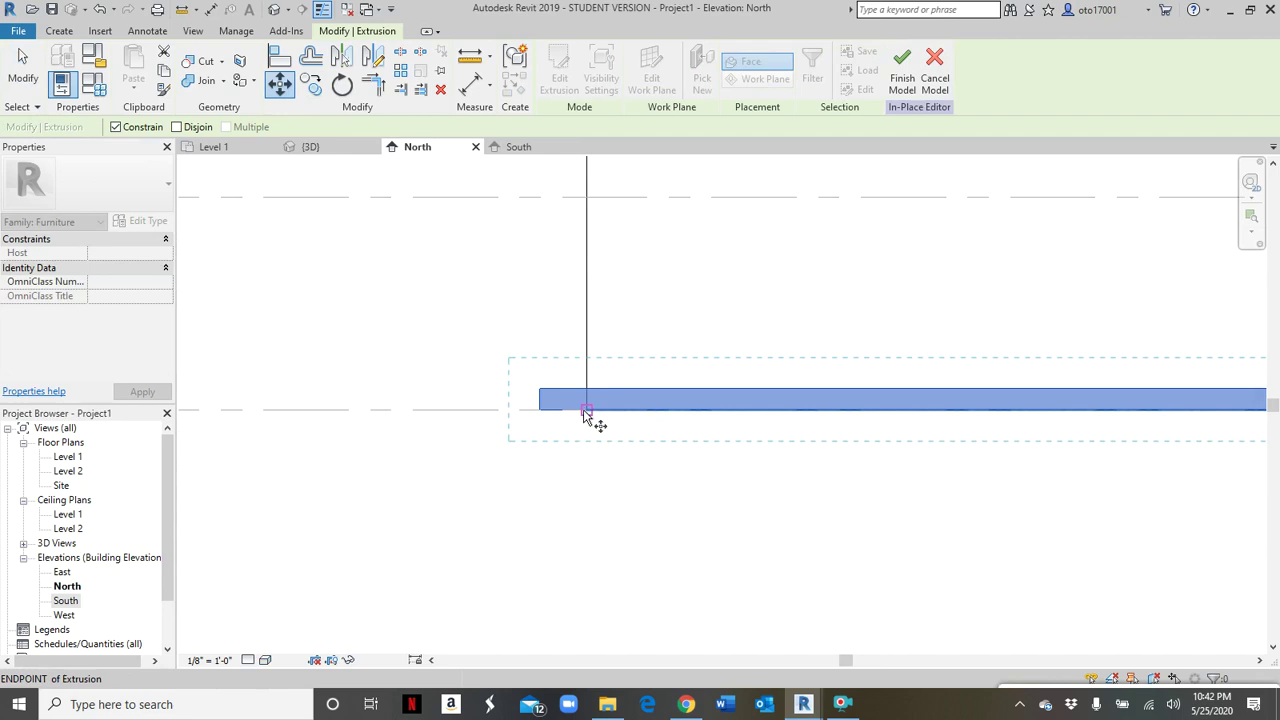
pyautogui.click(585, 413)
pyautogui.scroll(-2, 590, 380)
pyautogui.moveTo(600, 357); pyautogui.dragTo(597, 534, button='middle')
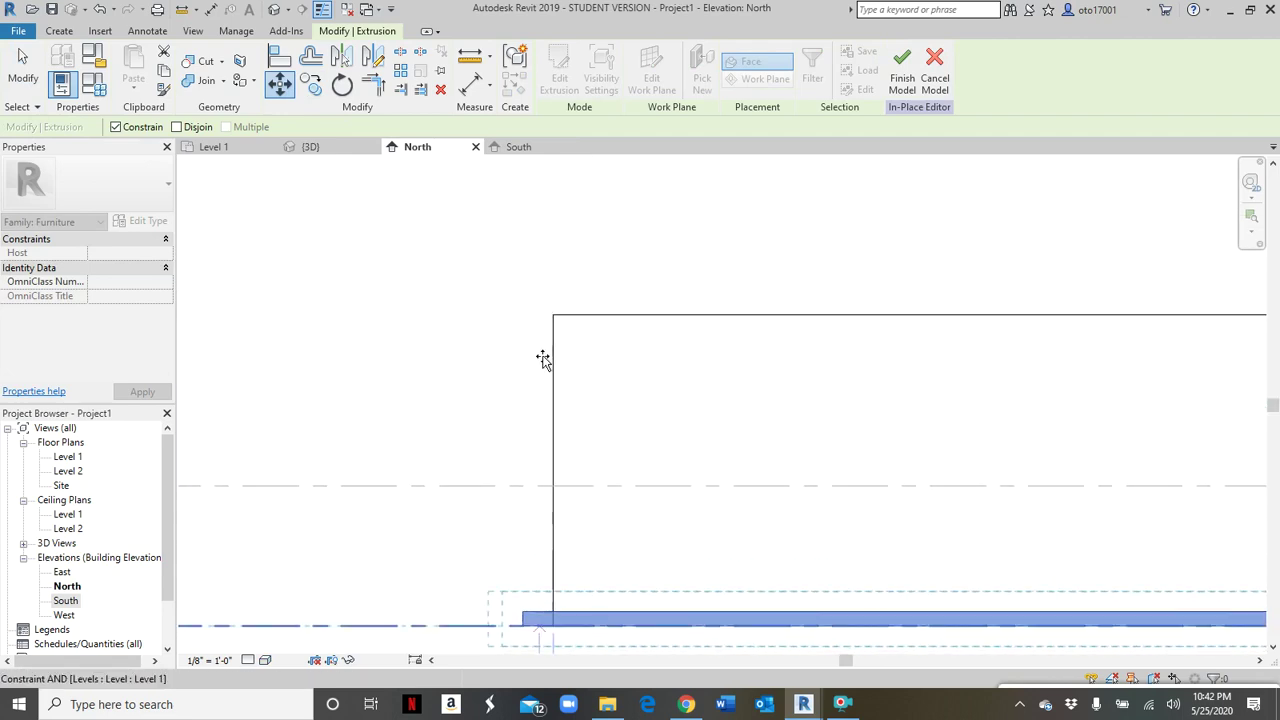
pyautogui.click(538, 342)
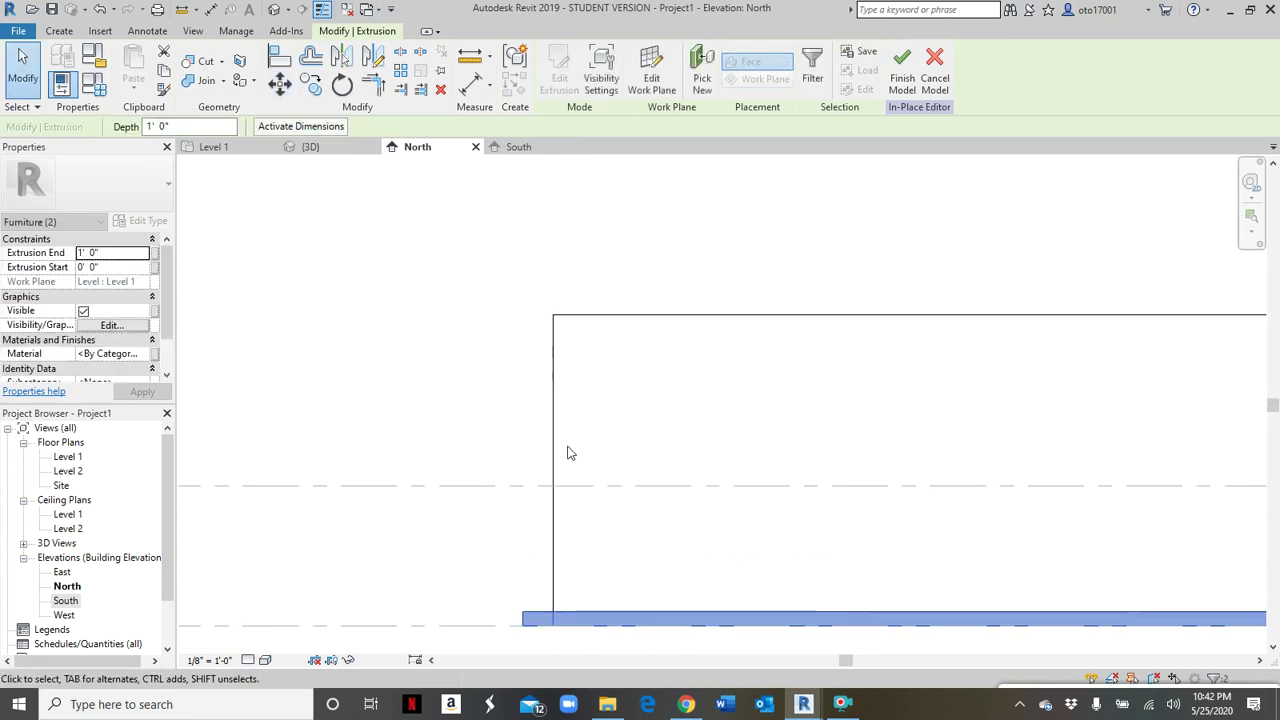
pyautogui.scroll(-2, 566, 455)
pyautogui.scroll(-2, 565, 461)
# - Drag the L-shaped slab's shape handle up to the top of the side panels as the desktop
pyautogui.click(729, 536)
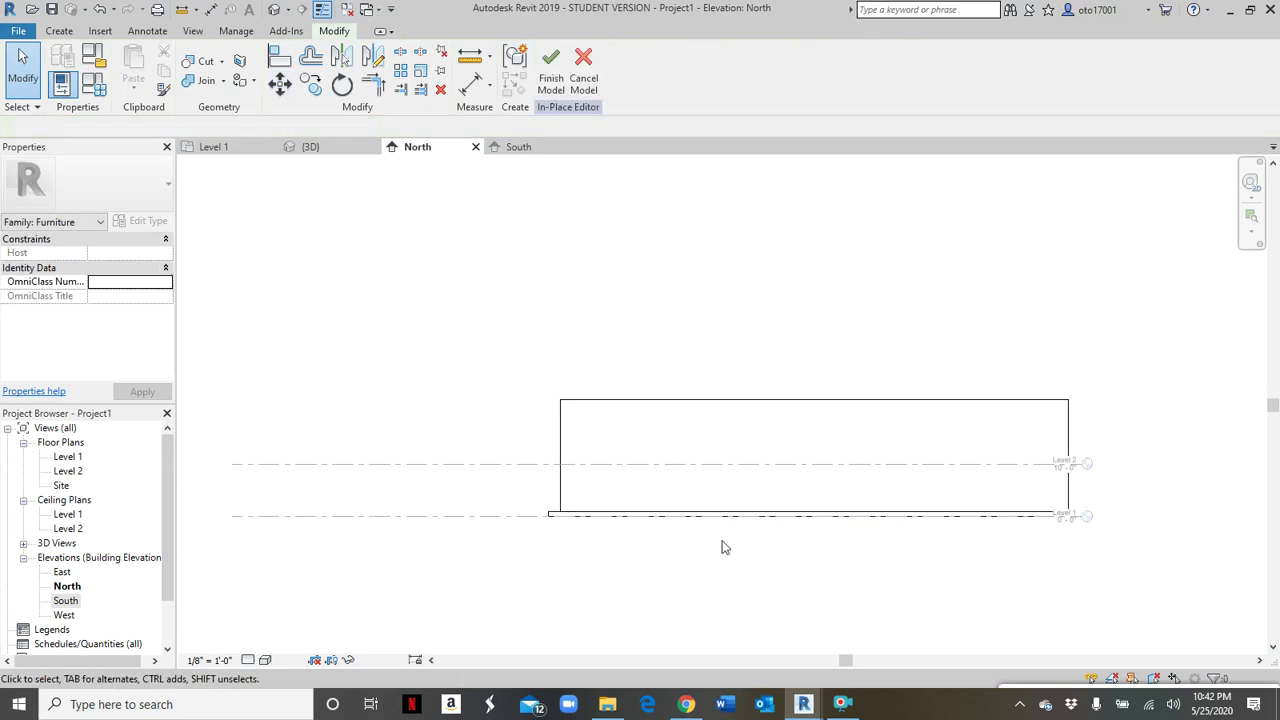
pyautogui.click(731, 520)
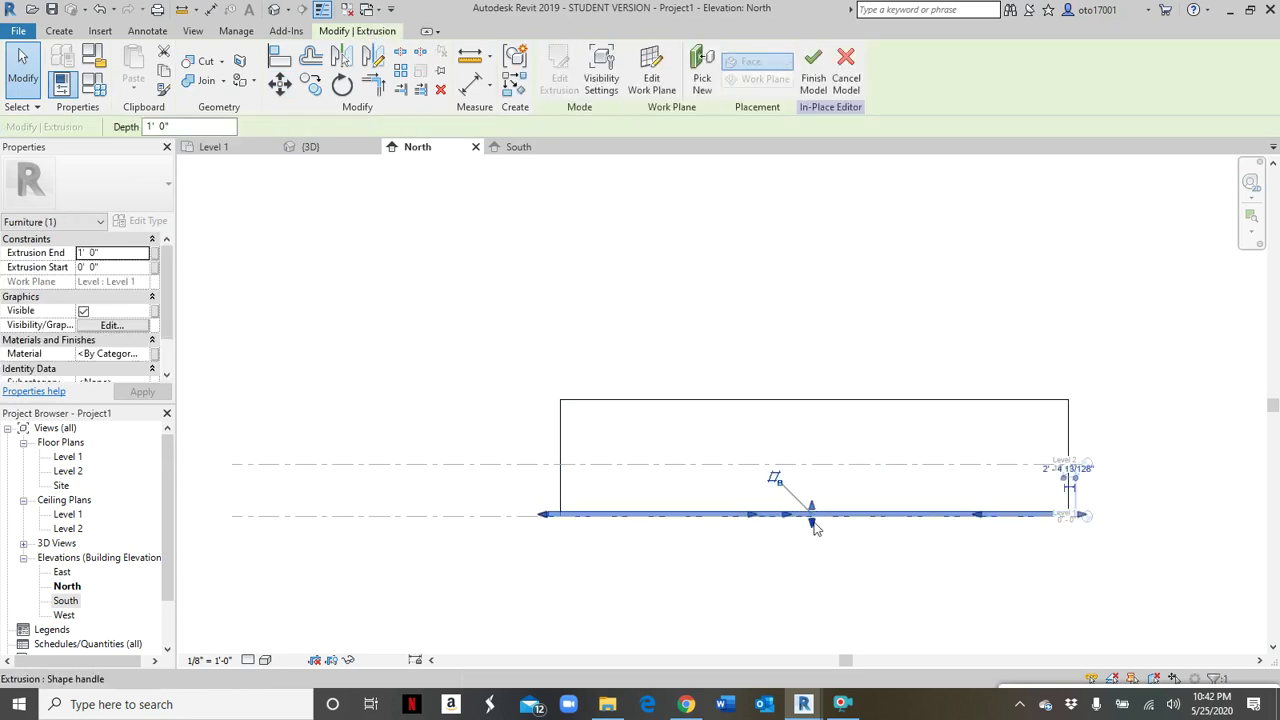
pyautogui.moveTo(812, 514); pyautogui.dragTo(801, 391)
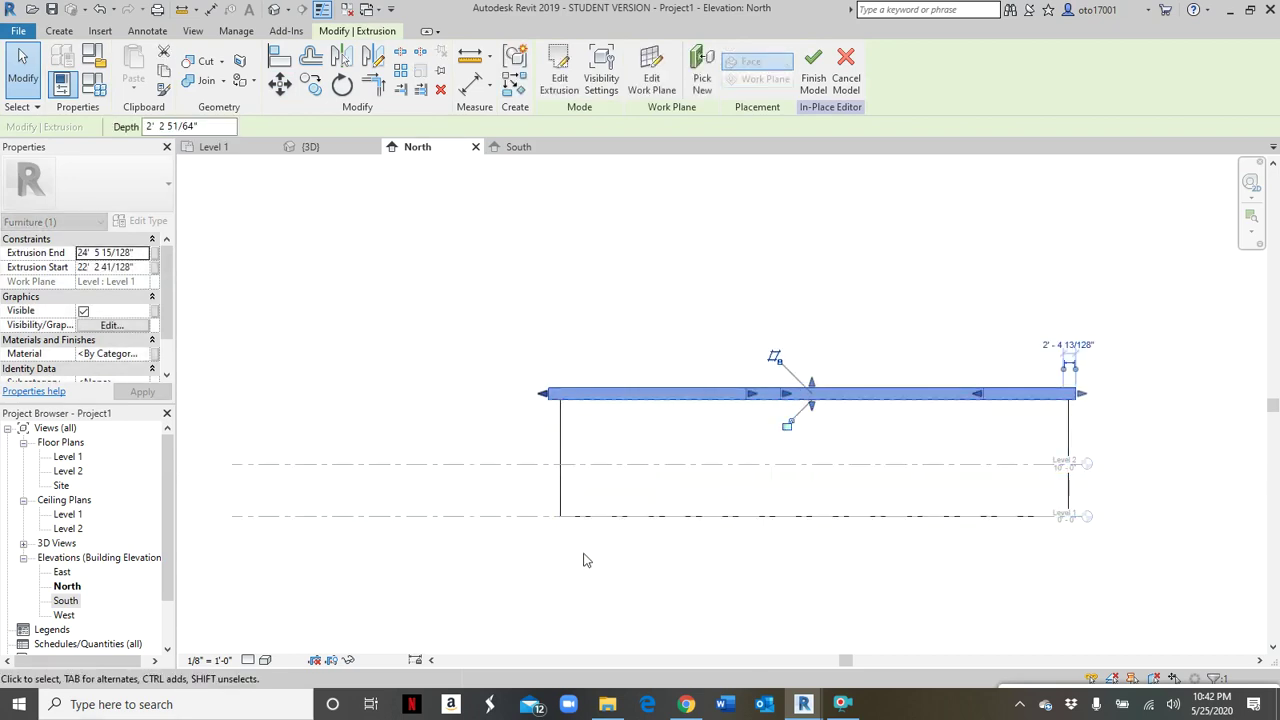
pyautogui.click(491, 578)
pyautogui.scroll(1, 537, 571)
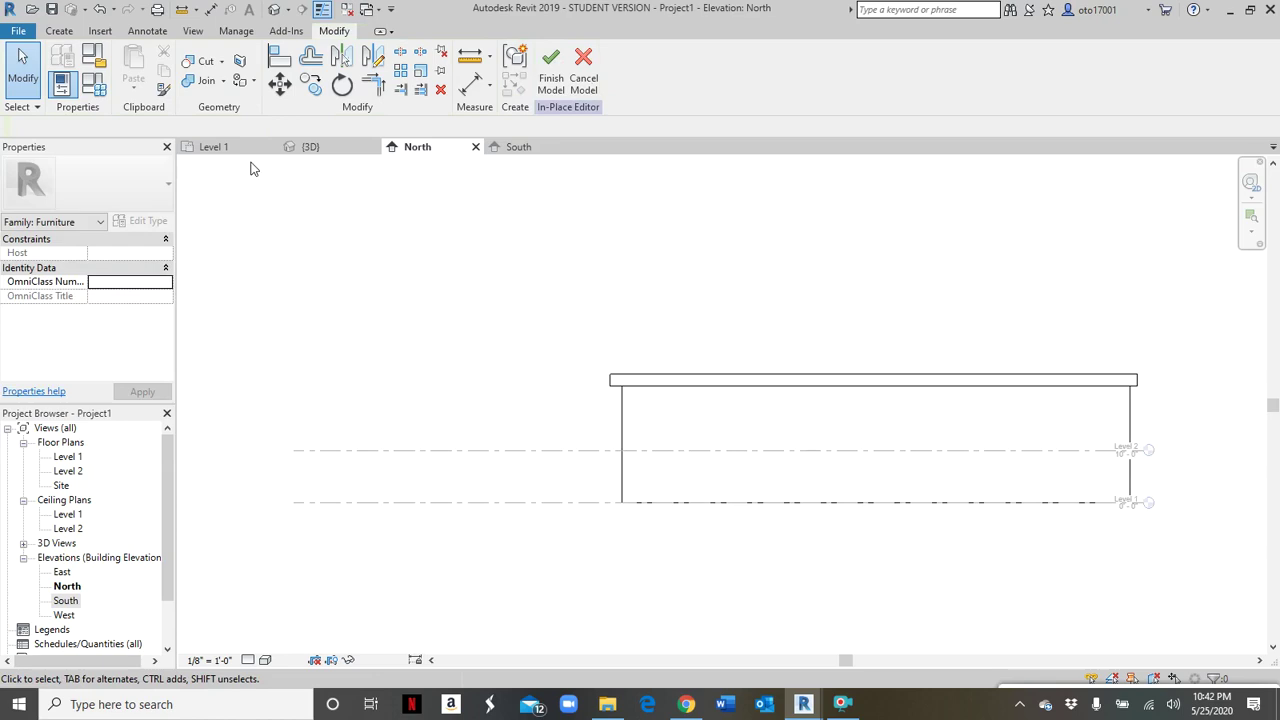
pyautogui.click(311, 147)
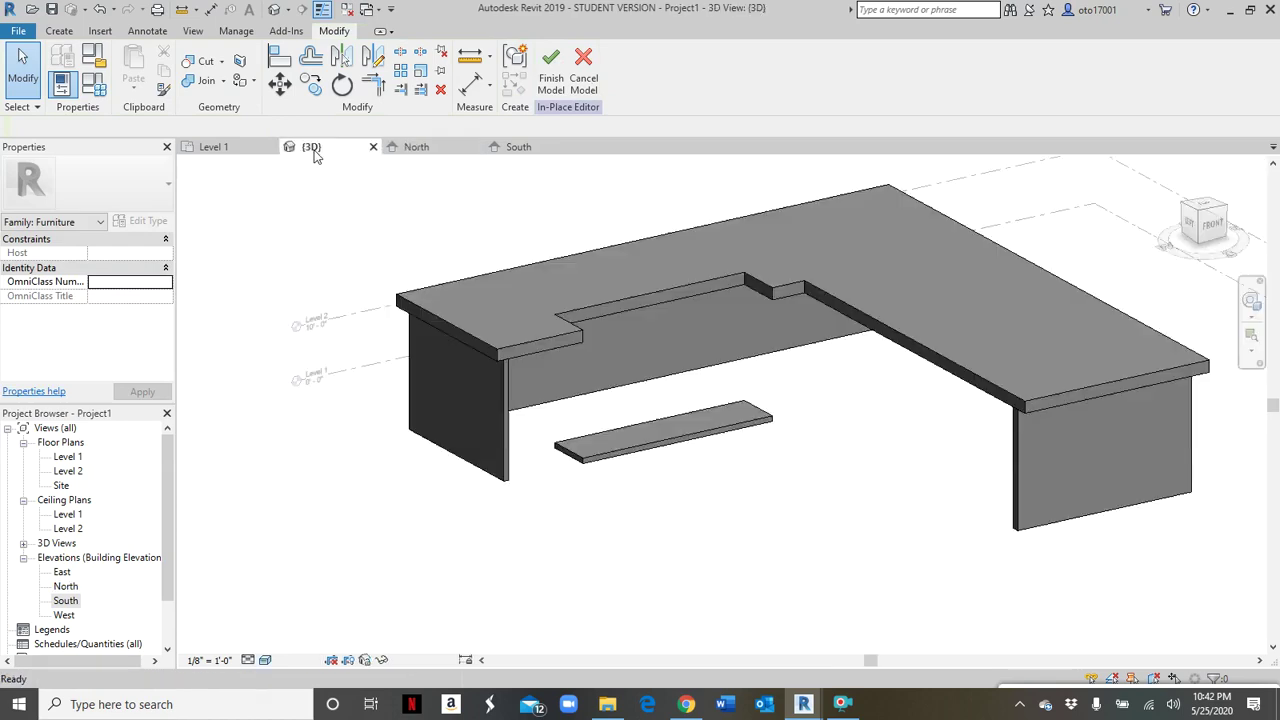
# - Raise the keyboard tray slab in the South elevation to just below the desktop, spanning 15'-0" to 16'-7"
pyautogui.click(686, 430)
pyautogui.click(522, 146)
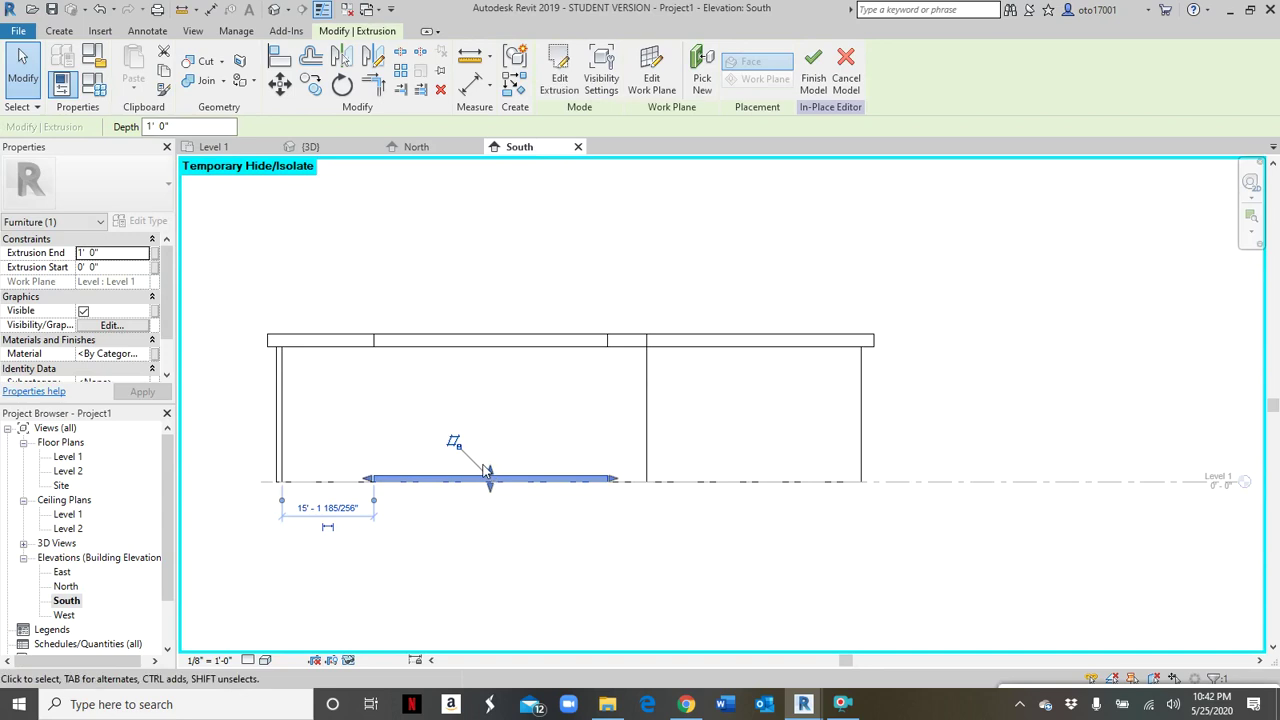
pyautogui.moveTo(490, 472); pyautogui.dragTo(490, 388)
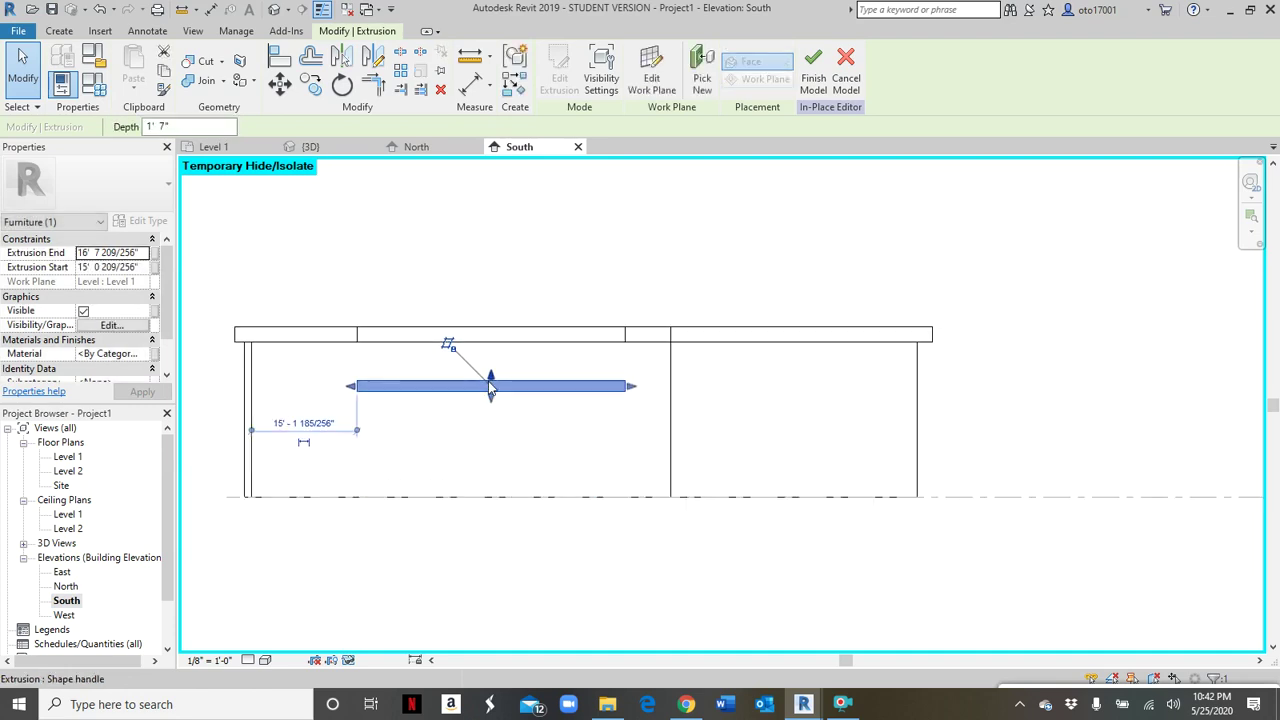
pyautogui.scroll(3, 490, 385)
pyautogui.click(608, 469)
pyautogui.scroll(-2, 608, 469)
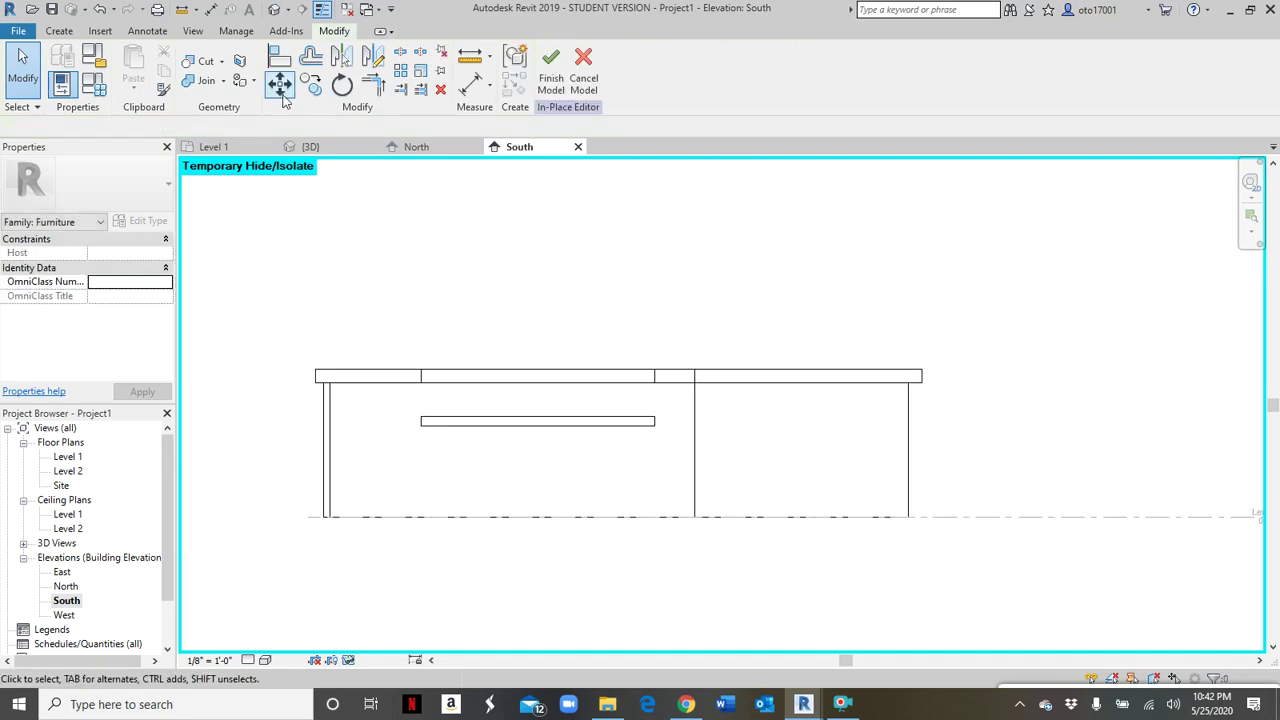
pyautogui.click(310, 146)
pyautogui.keyDown('shift'); pyautogui.moveTo(672, 556); pyautogui.dragTo(519, 580, button='middle'); pyautogui.keyUp('shift')
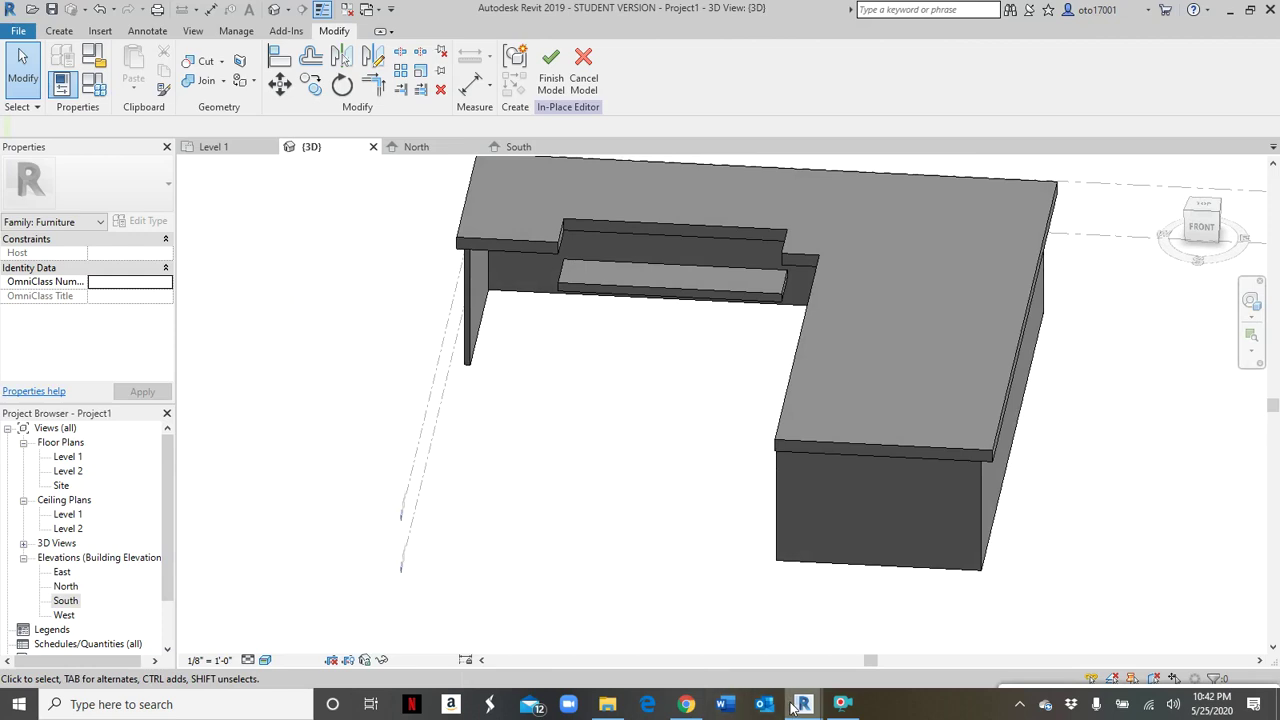
# - Compare with the Tenant Improvement reference desk, then return to Project1's Level 1 floor plan
pyautogui.moveTo(793, 706)
pyautogui.click(761, 651)
pyautogui.scroll(4, 640, 344)
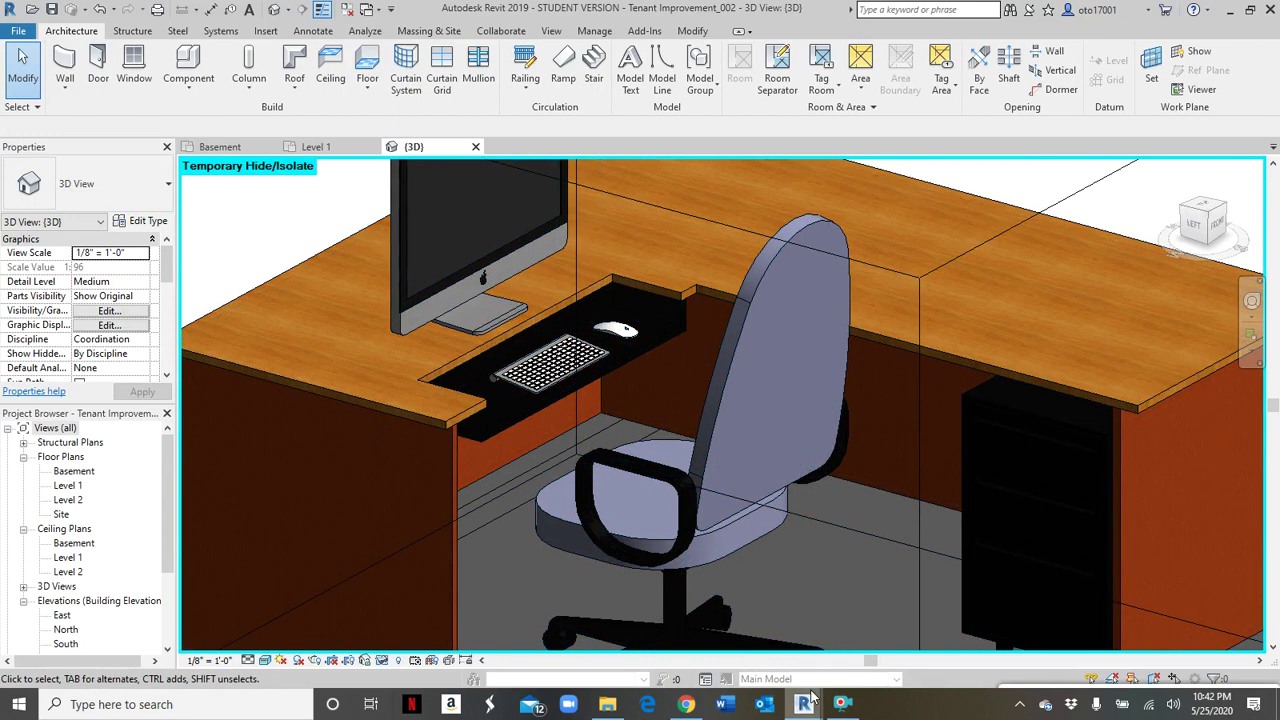
pyautogui.moveTo(805, 705)
pyautogui.click(885, 636)
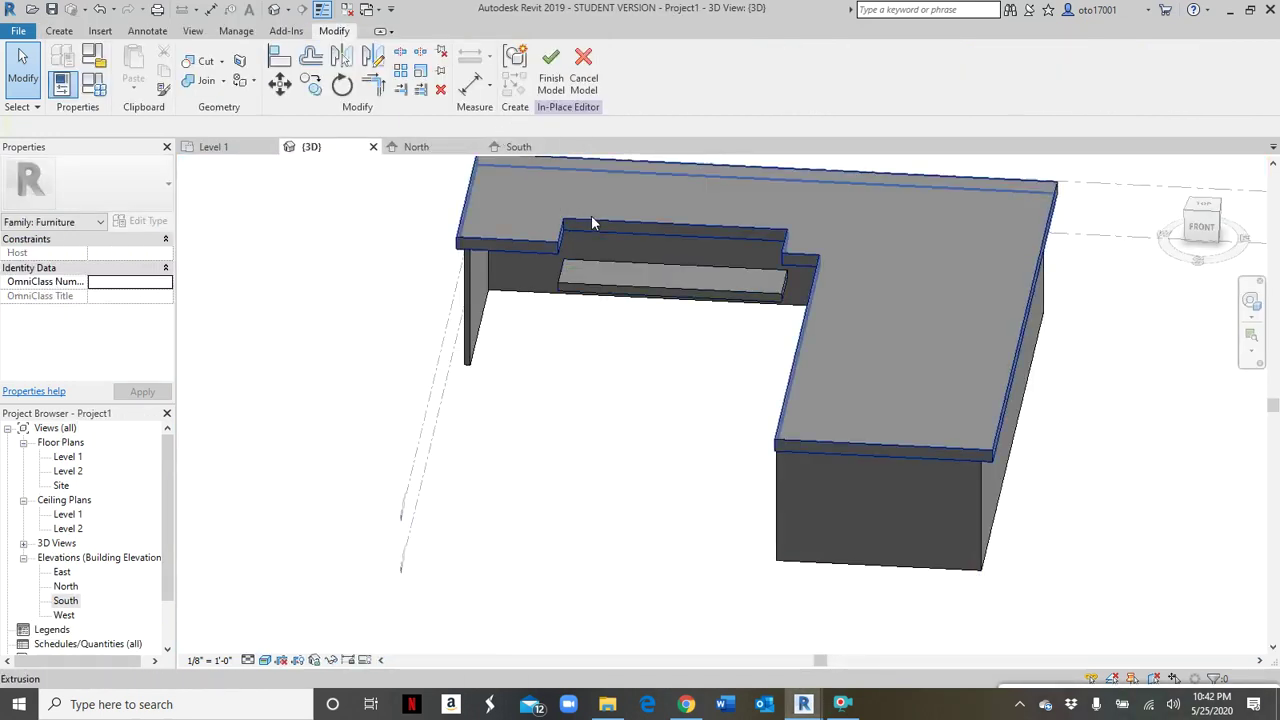
pyautogui.click(256, 151)
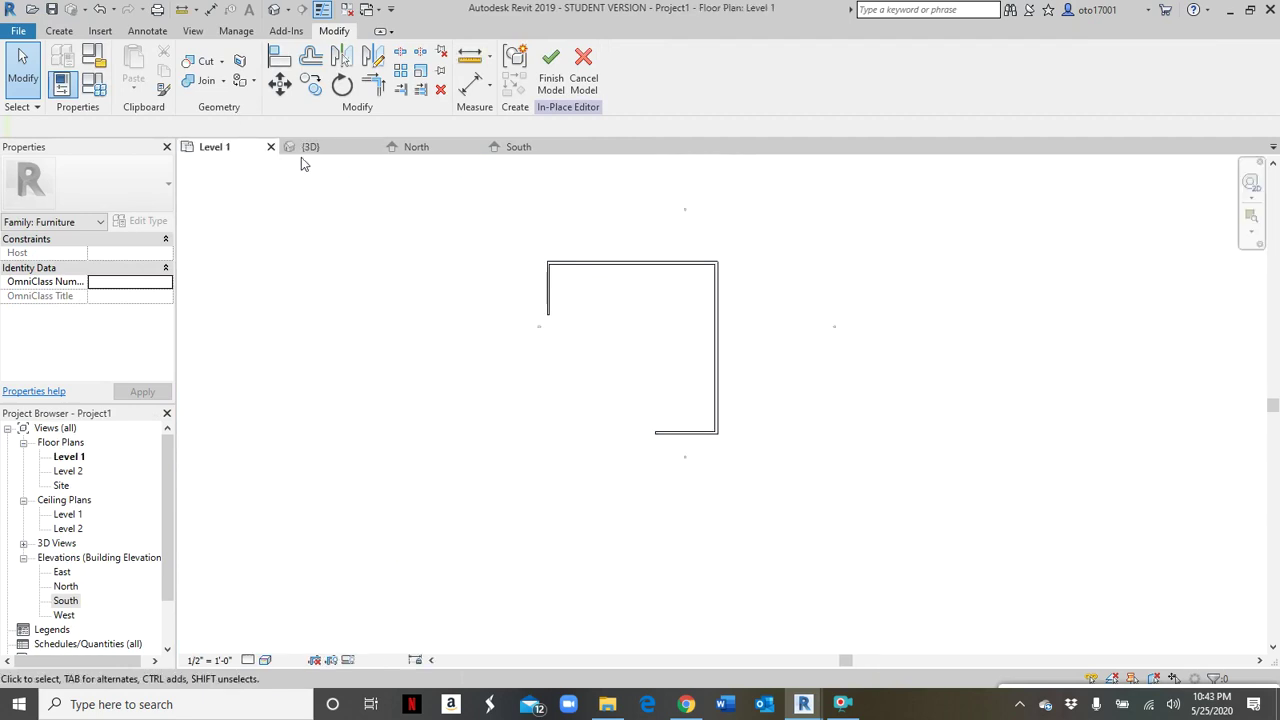
# - Open the Level 2 floor plan and start a new extrusion sketch with the rectangle tool
pyautogui.doubleClick(73, 476)
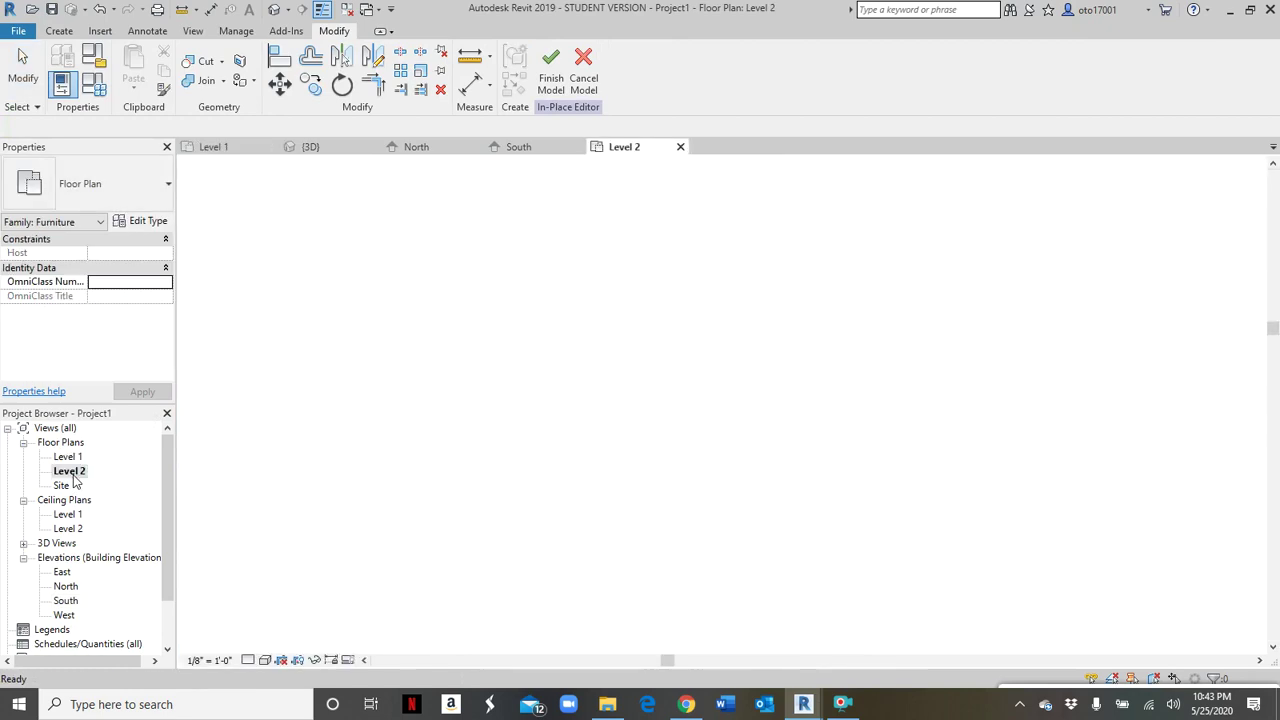
pyautogui.scroll(2, 590, 340)
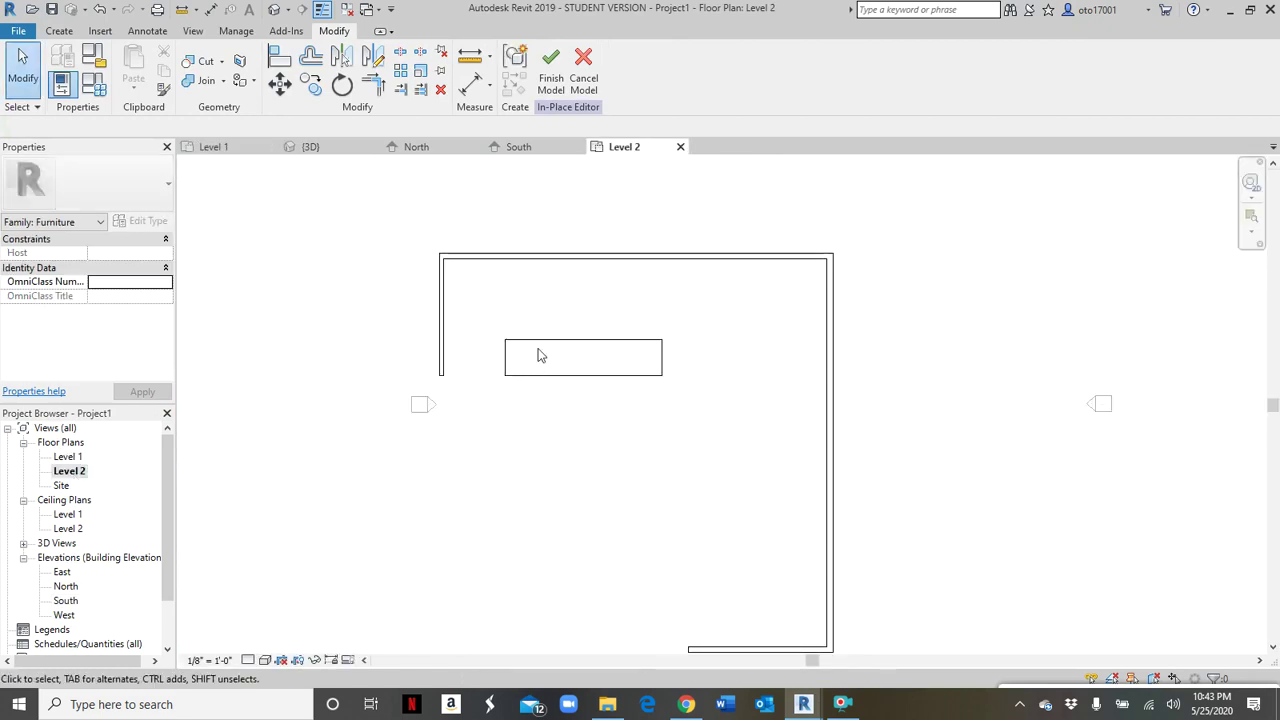
pyautogui.scroll(2, 505, 350)
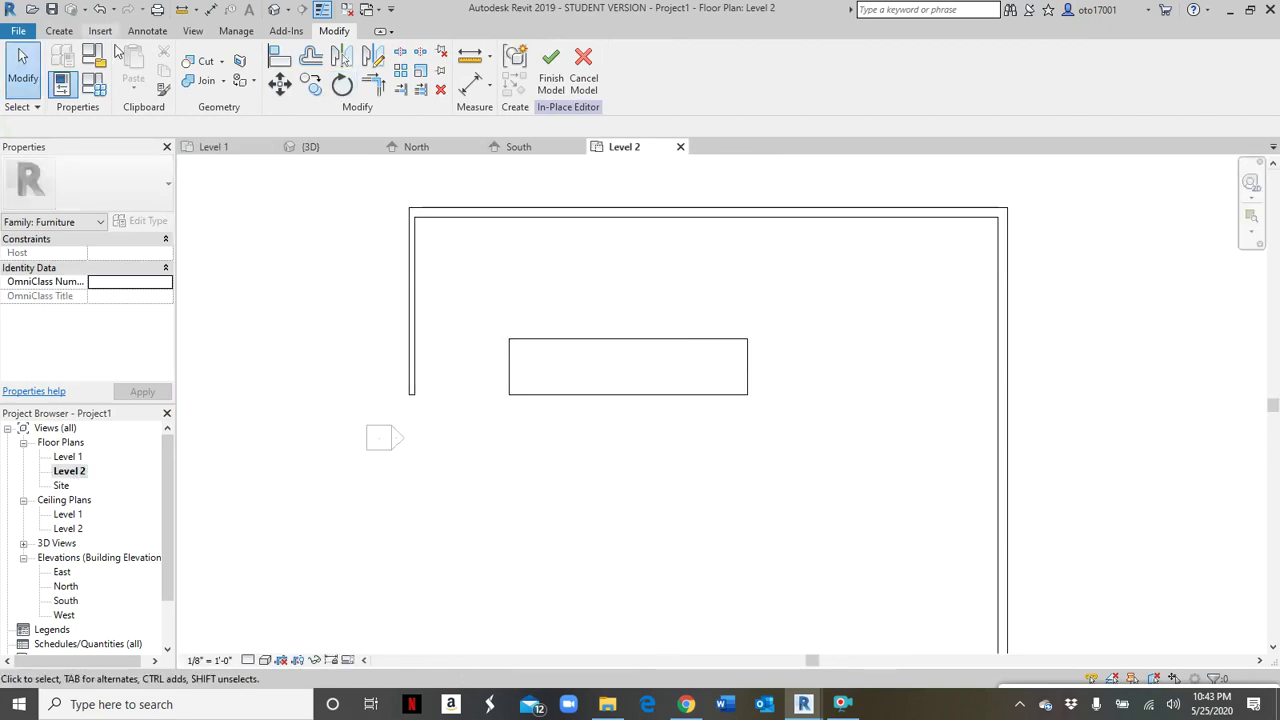
pyautogui.click(66, 32)
pyautogui.click(134, 66)
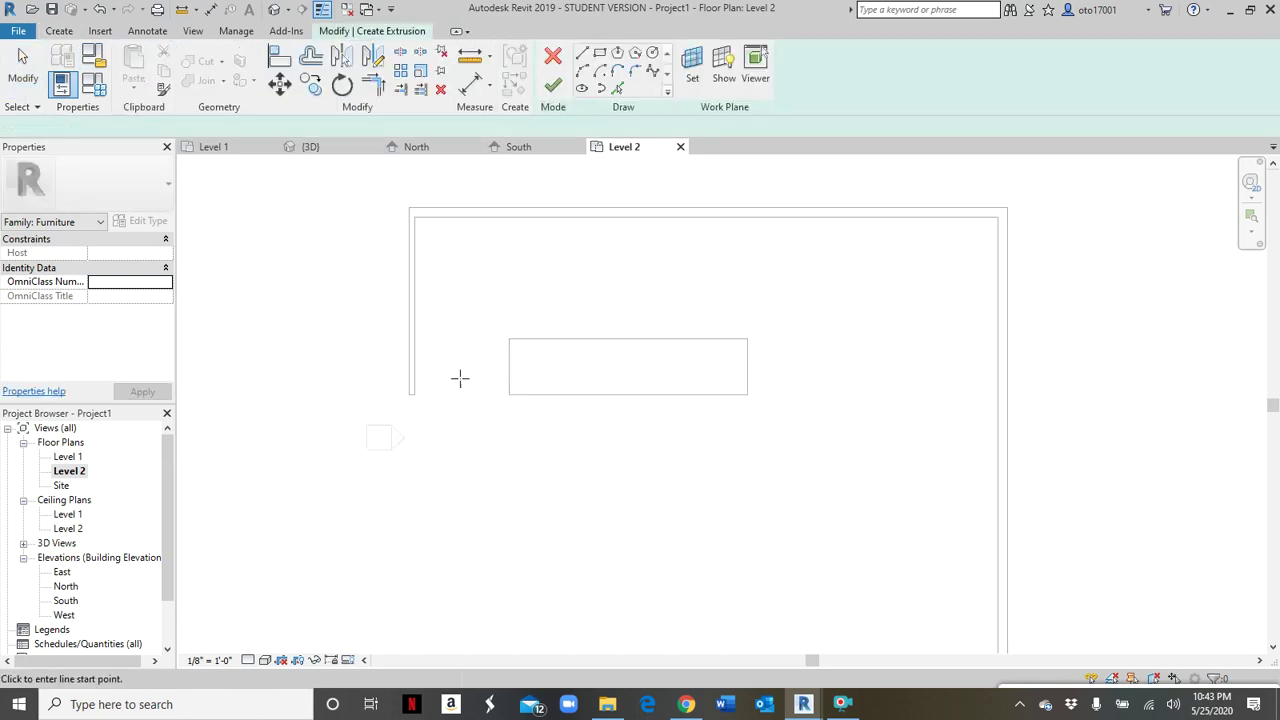
pyautogui.scroll(1, 510, 398)
pyautogui.click(599, 55)
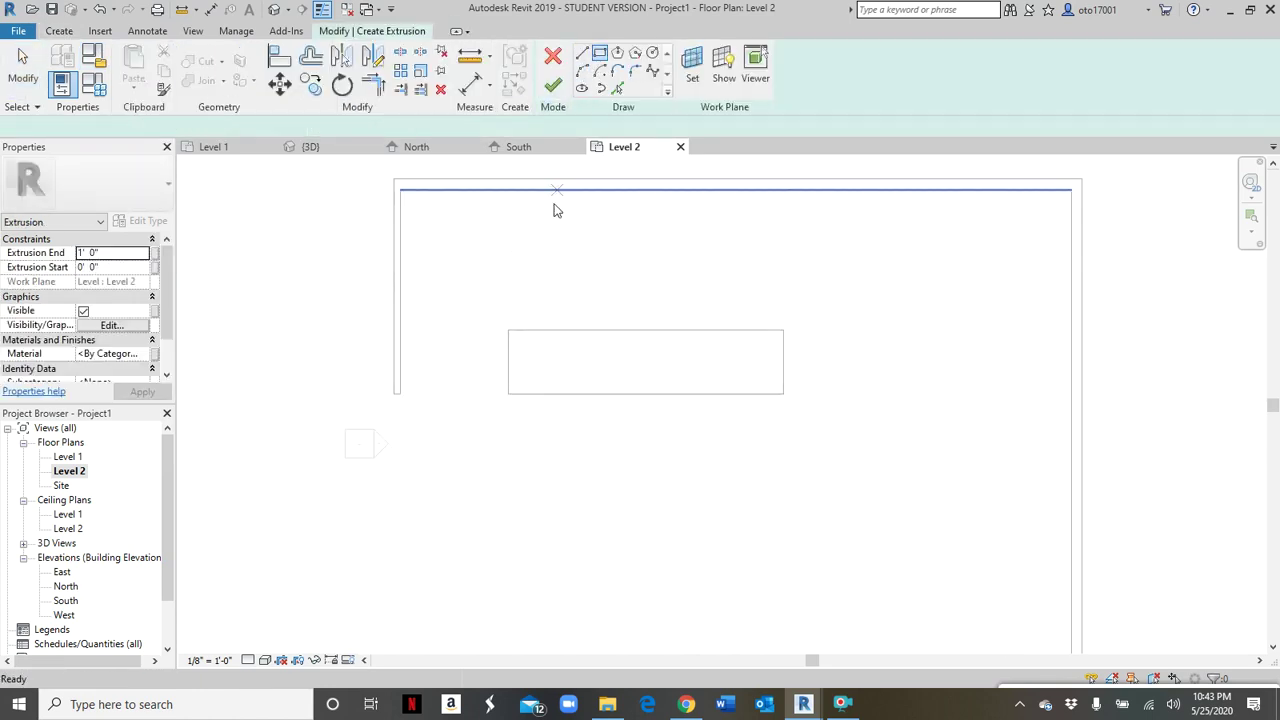
pyautogui.scroll(2, 505, 395)
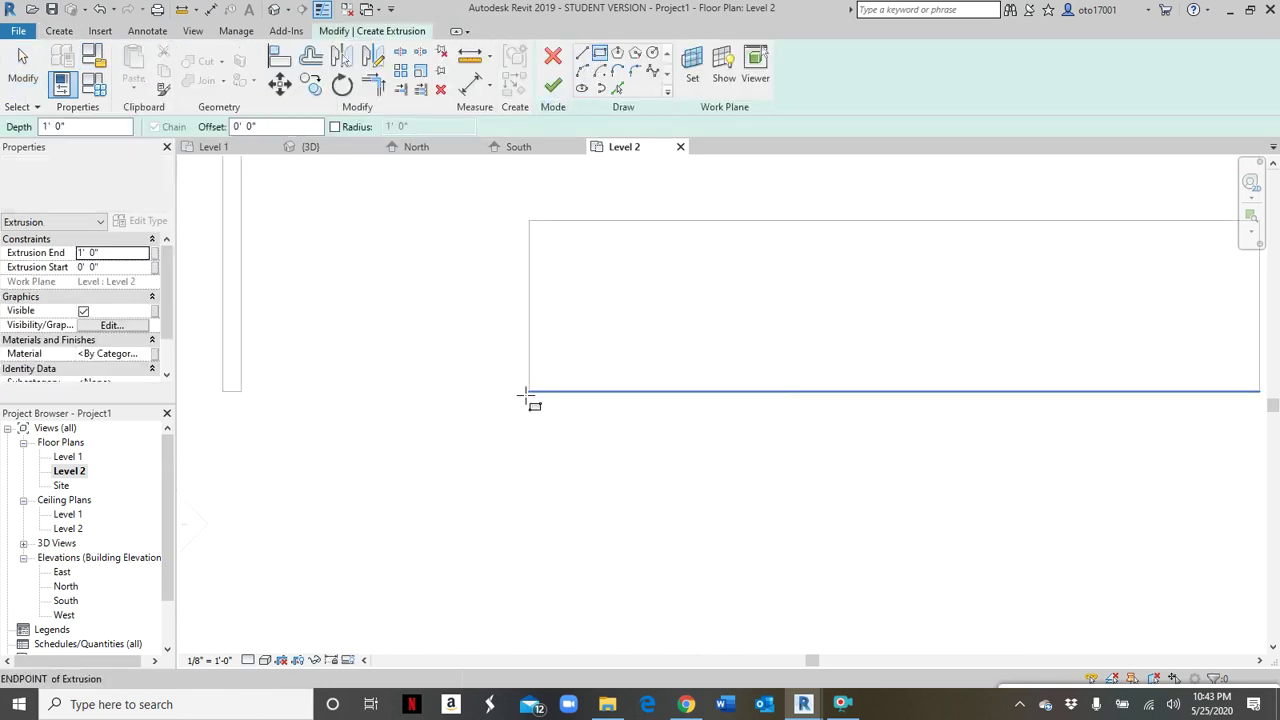
# - Sketch rectangles for the left side panel, the top strip and the right side panel
pyautogui.click(528, 392)
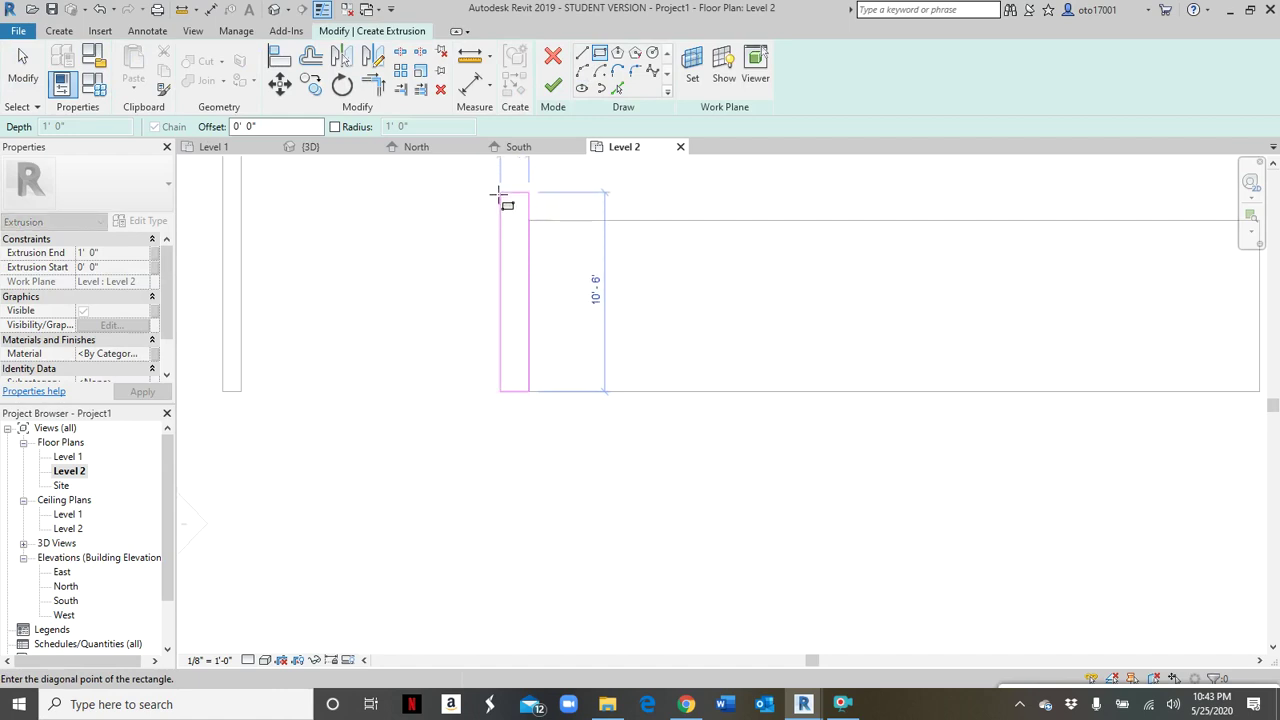
pyautogui.click(503, 194)
pyautogui.moveTo(680, 351); pyautogui.dragTo(373, 472, button='middle')
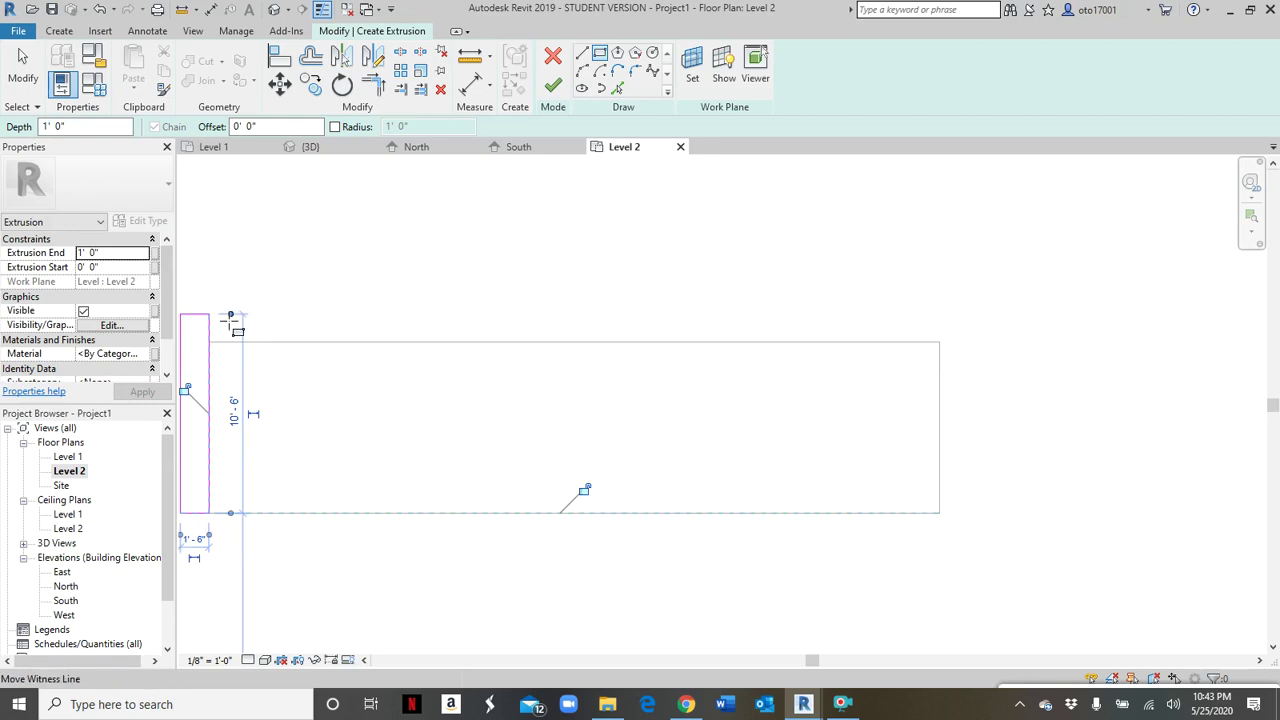
pyautogui.press('Escape')
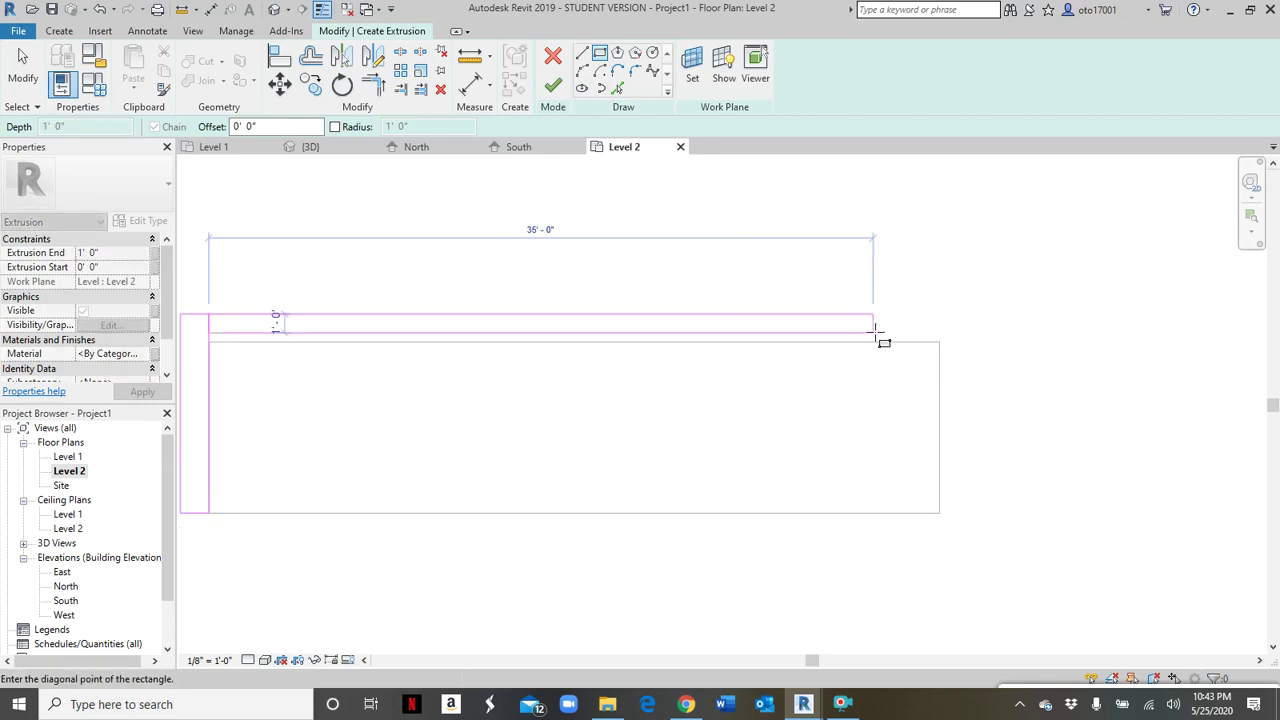
pyautogui.click(955, 345)
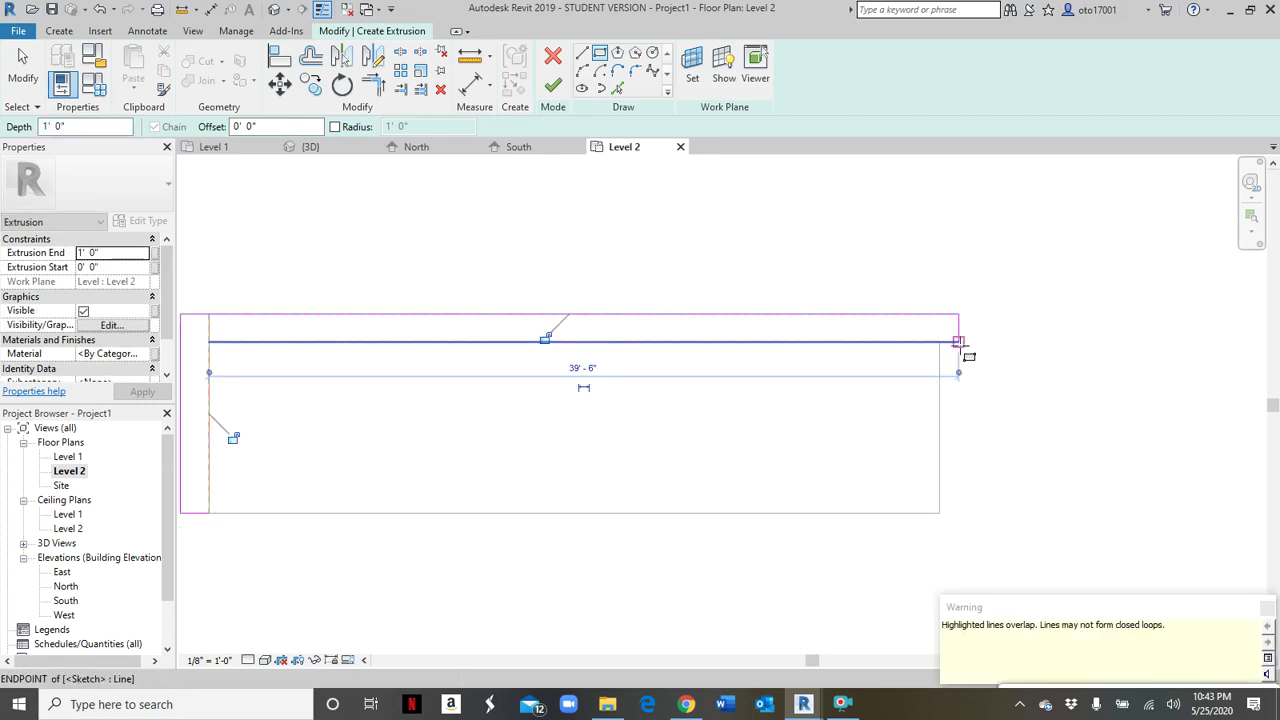
pyautogui.hotkey('ctrl', 'z')
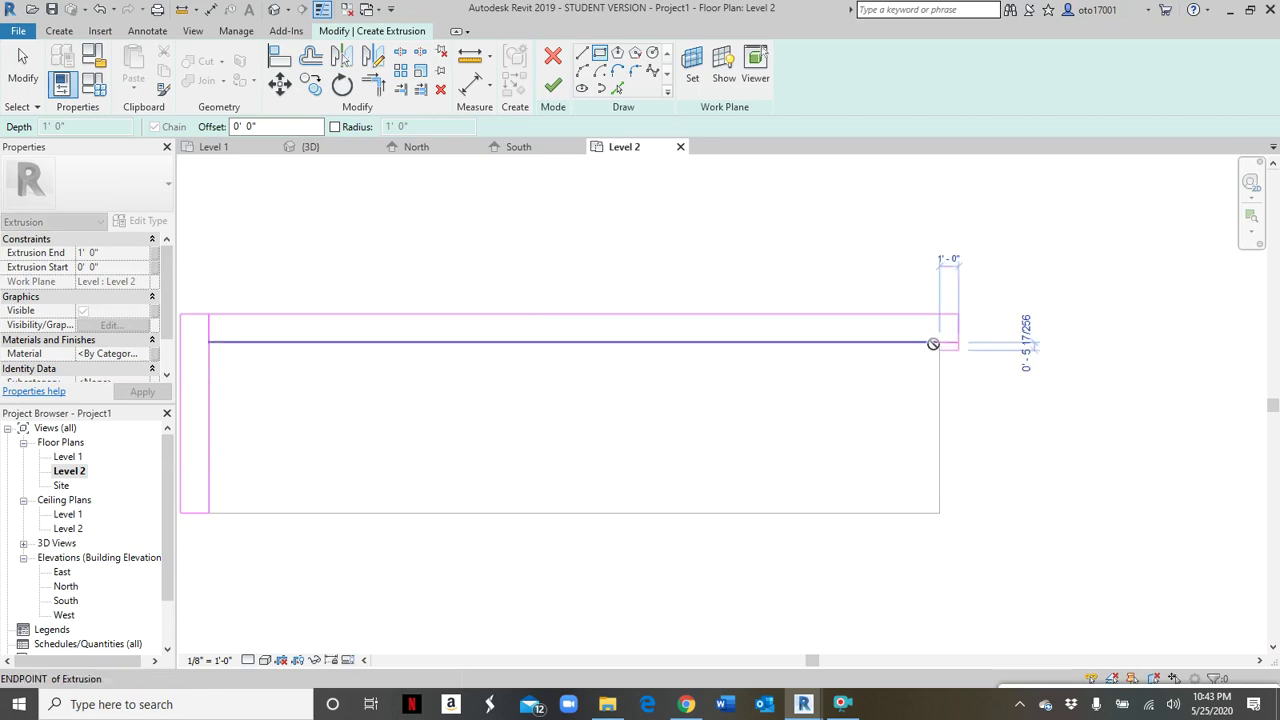
pyautogui.click(958, 342)
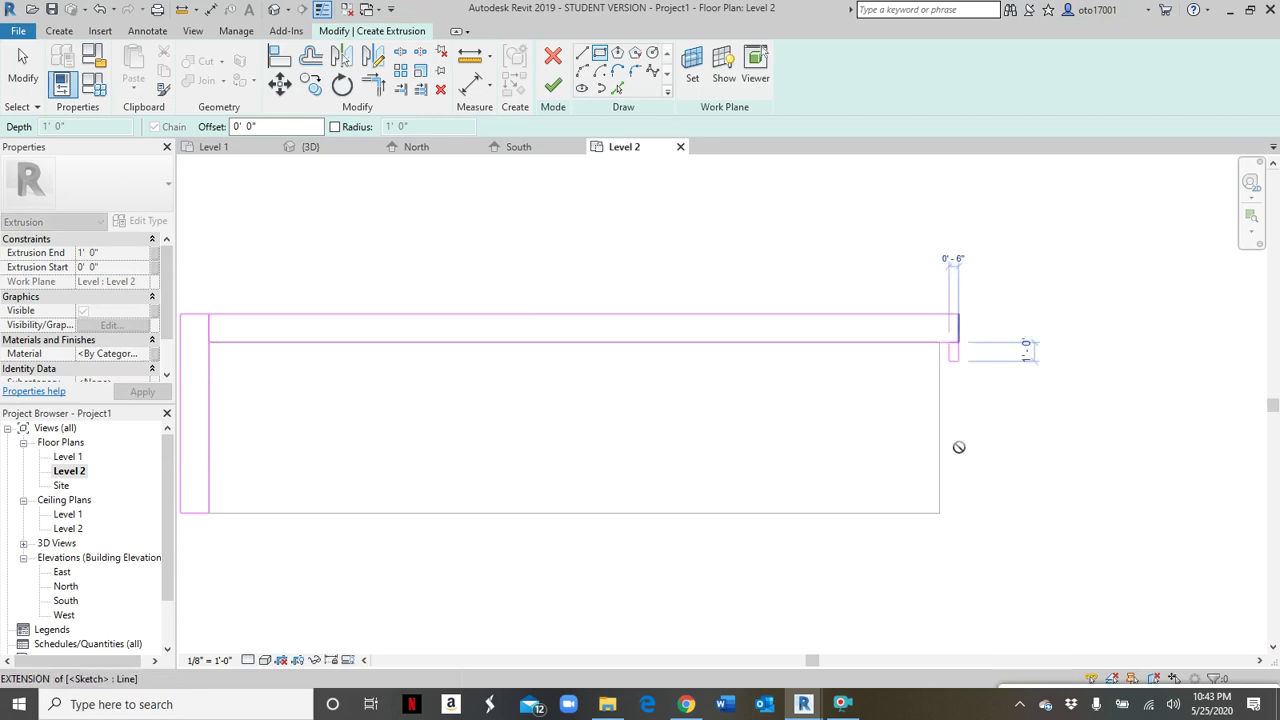
pyautogui.click(944, 515)
# - Use Trim/Extend to Corner (TR) to join the top strip to both side panels
pyautogui.press('t')
pyautogui.press('r')
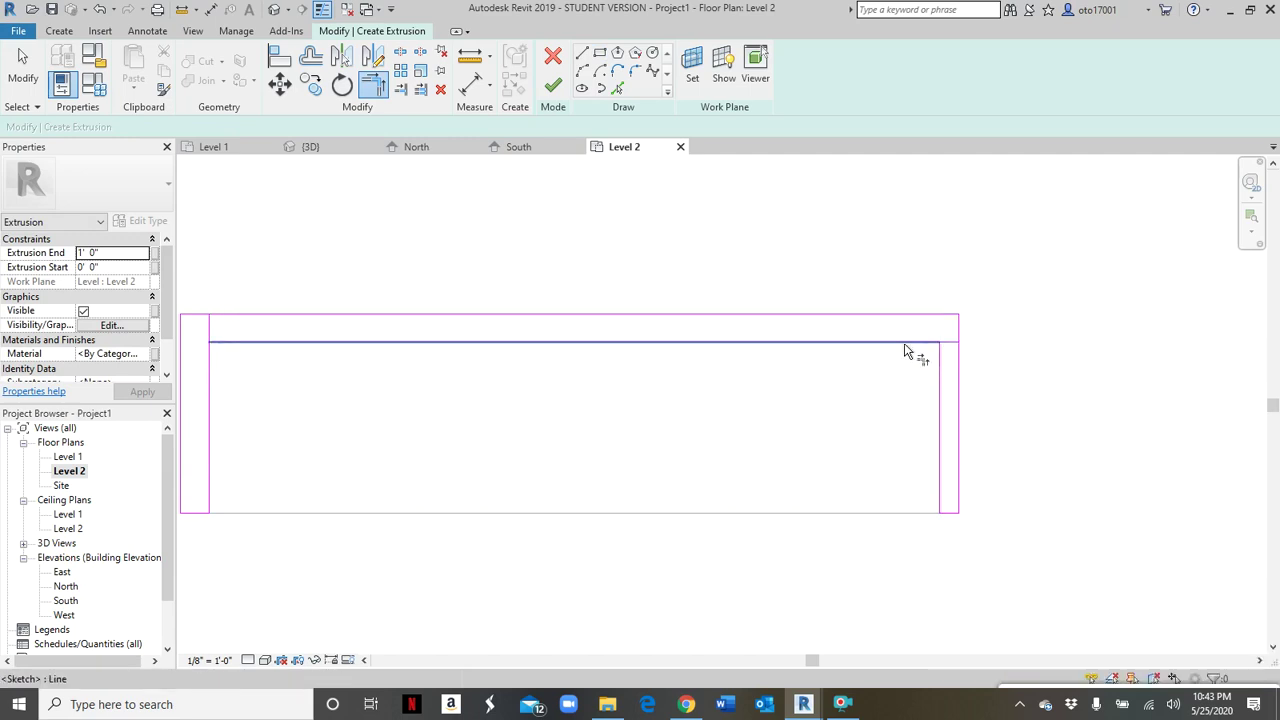
pyautogui.click(955, 370)
pyautogui.click(932, 318)
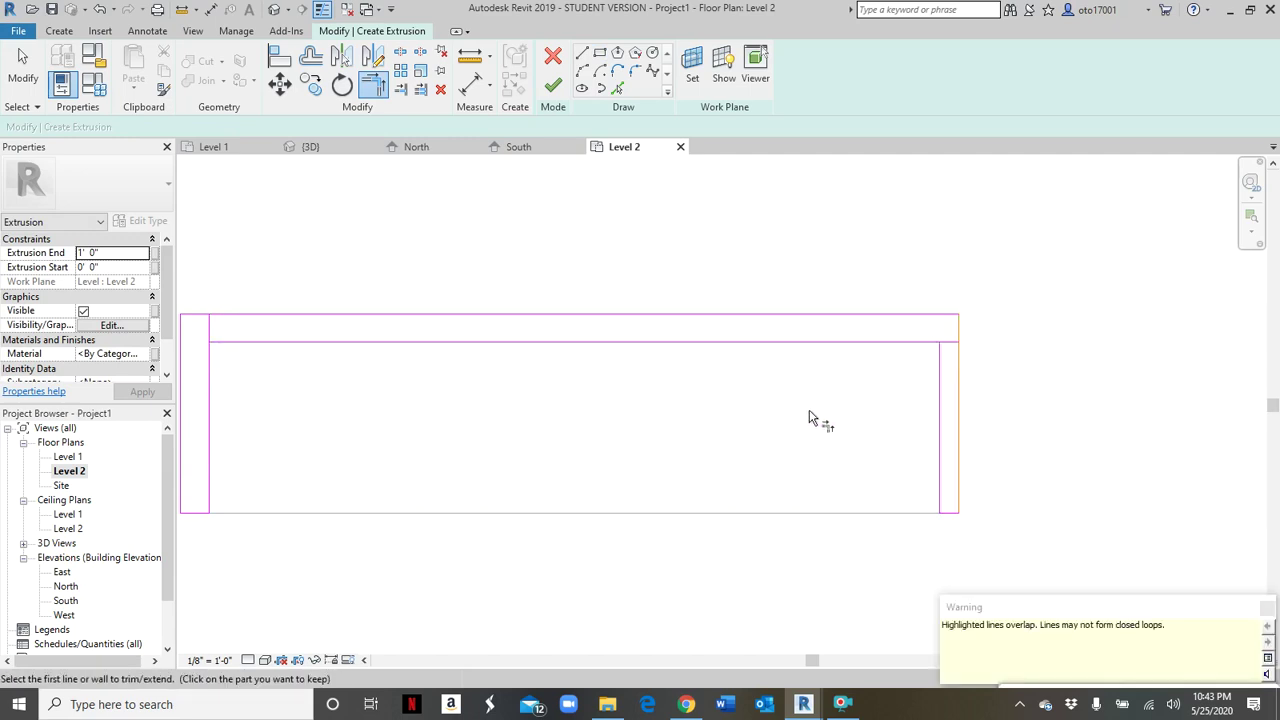
pyautogui.moveTo(698, 414); pyautogui.dragTo(1040, 382, button='middle')
pyautogui.click(594, 285)
pyautogui.click(523, 366)
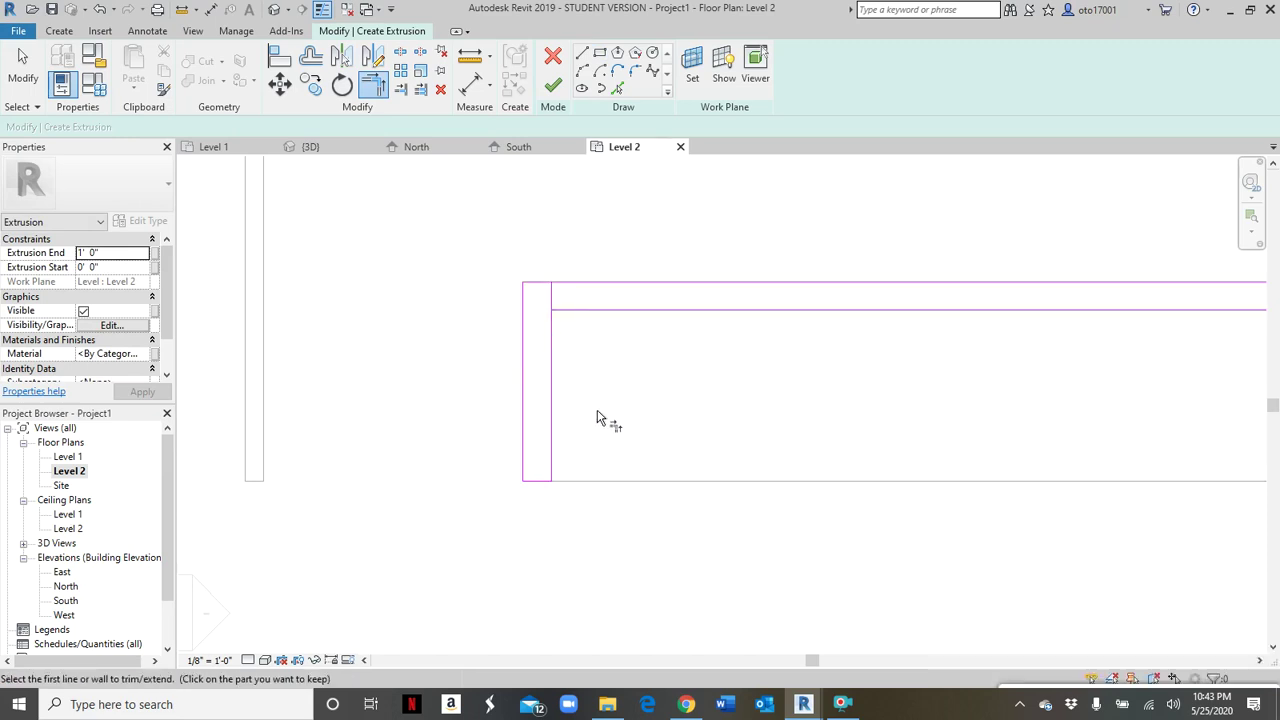
pyautogui.press('Escape')
pyautogui.press('Escape')
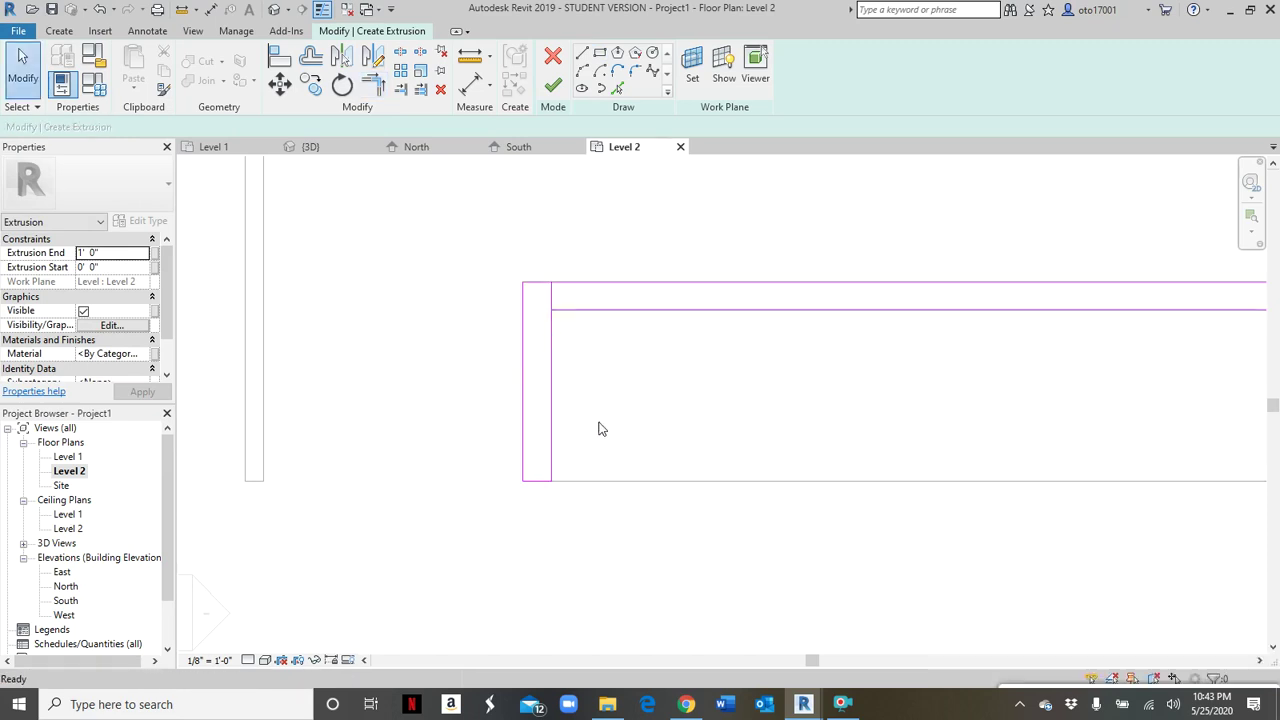
# - Check the U-shaped outline by selecting sketch lines and cycling through the chained line selections
pyautogui.click(552, 300)
pyautogui.press('Escape')
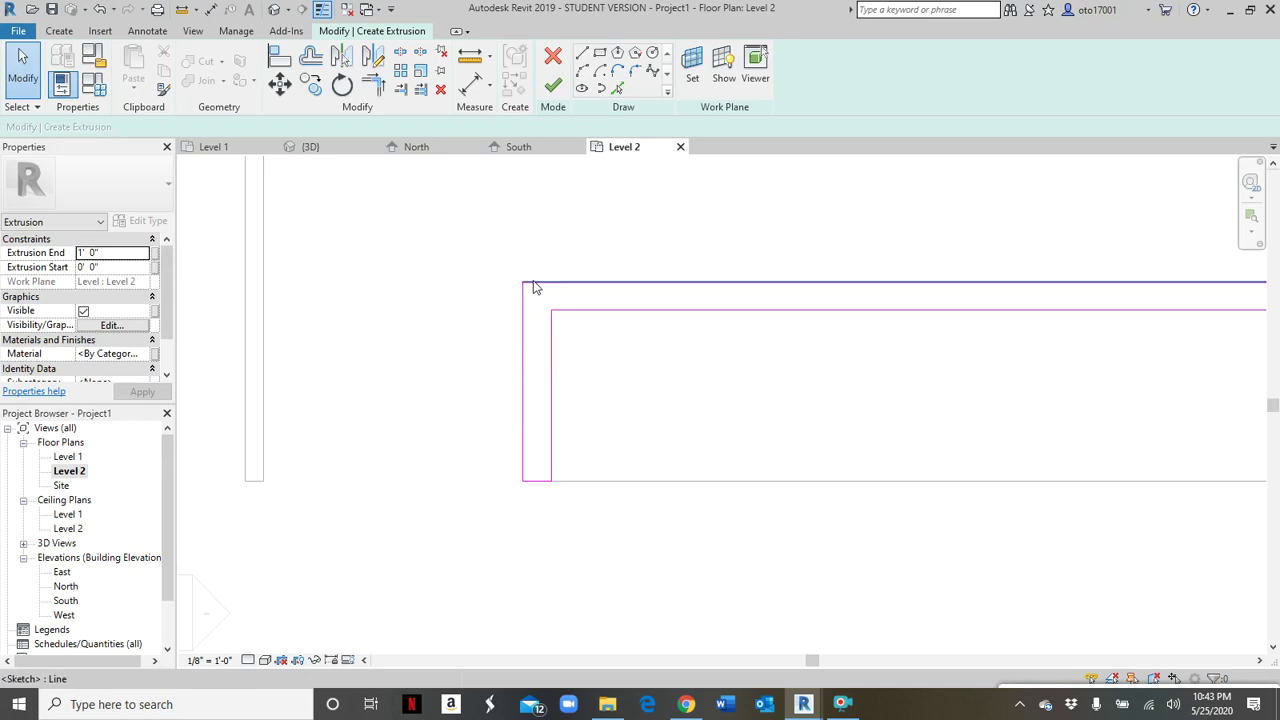
pyautogui.scroll(-2, 578, 371)
pyautogui.moveTo(626, 414); pyautogui.dragTo(394, 448, button='middle')
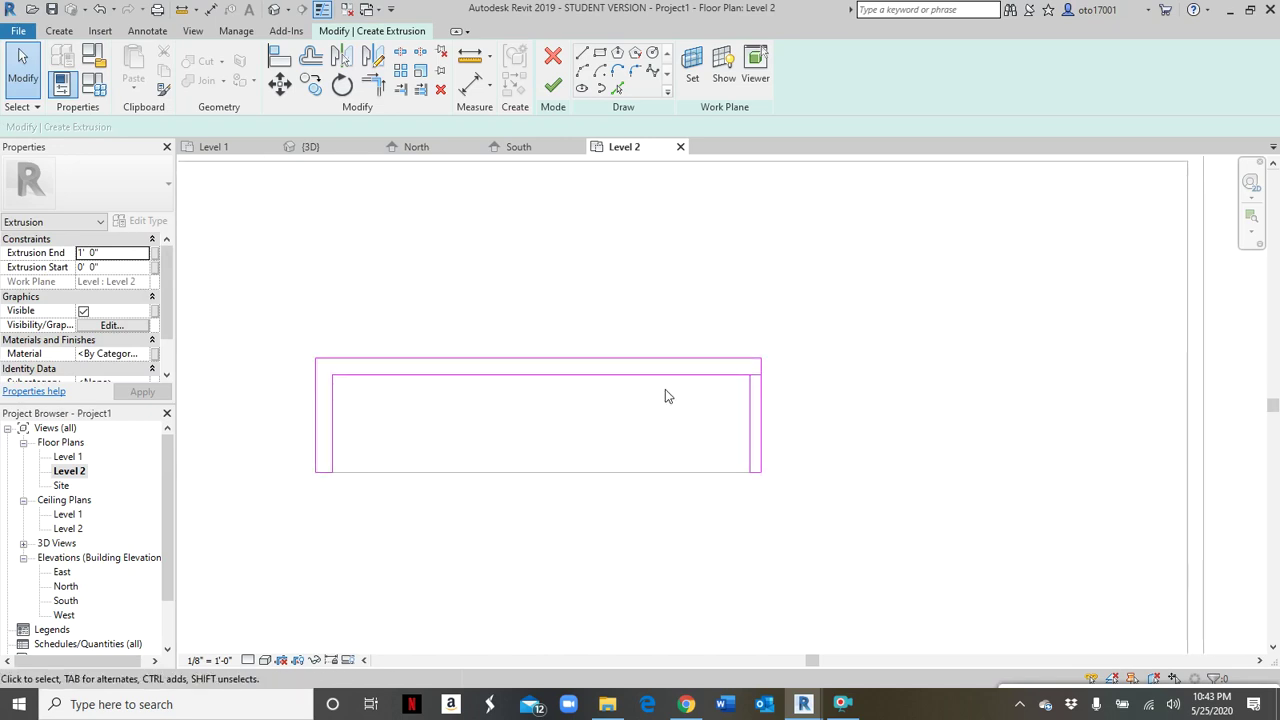
pyautogui.moveTo(756, 380); pyautogui.dragTo(786, 363)
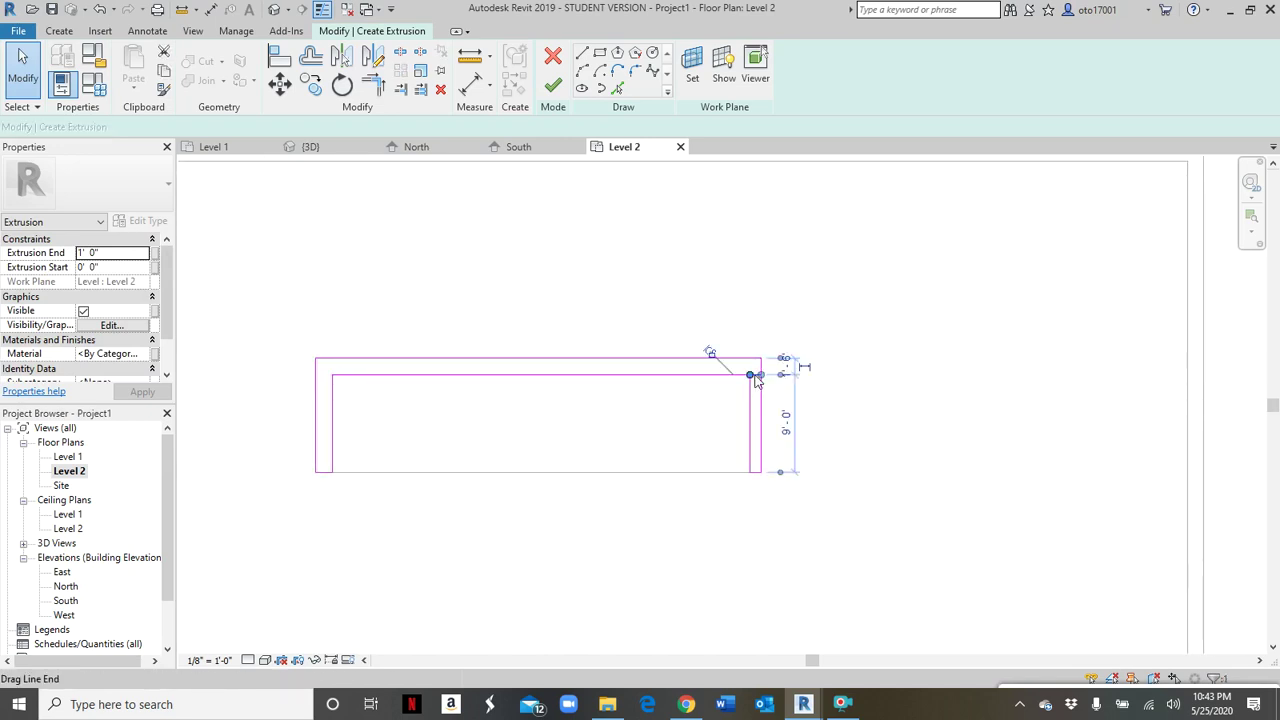
pyautogui.press('Escape')
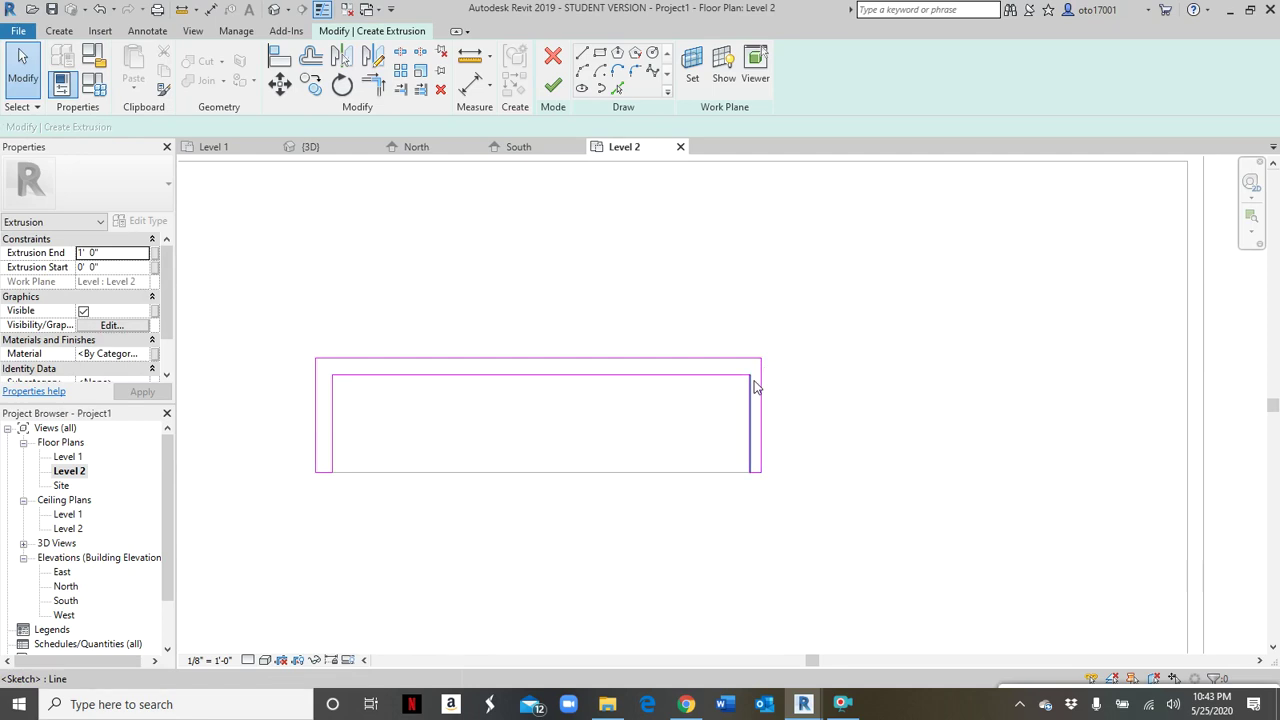
pyautogui.press('Tab')
pyautogui.press('Tab')
pyautogui.press('Tab')
pyautogui.click(762, 371)
pyautogui.press('Escape')
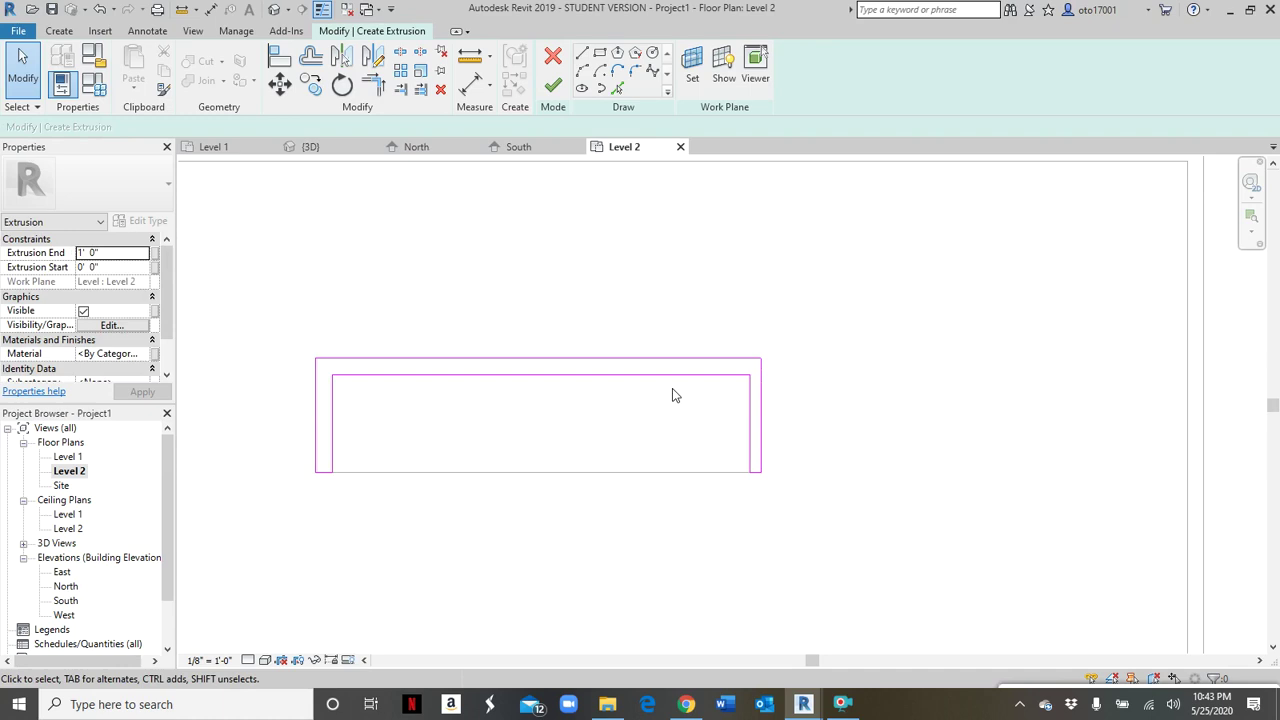
pyautogui.press('Tab')
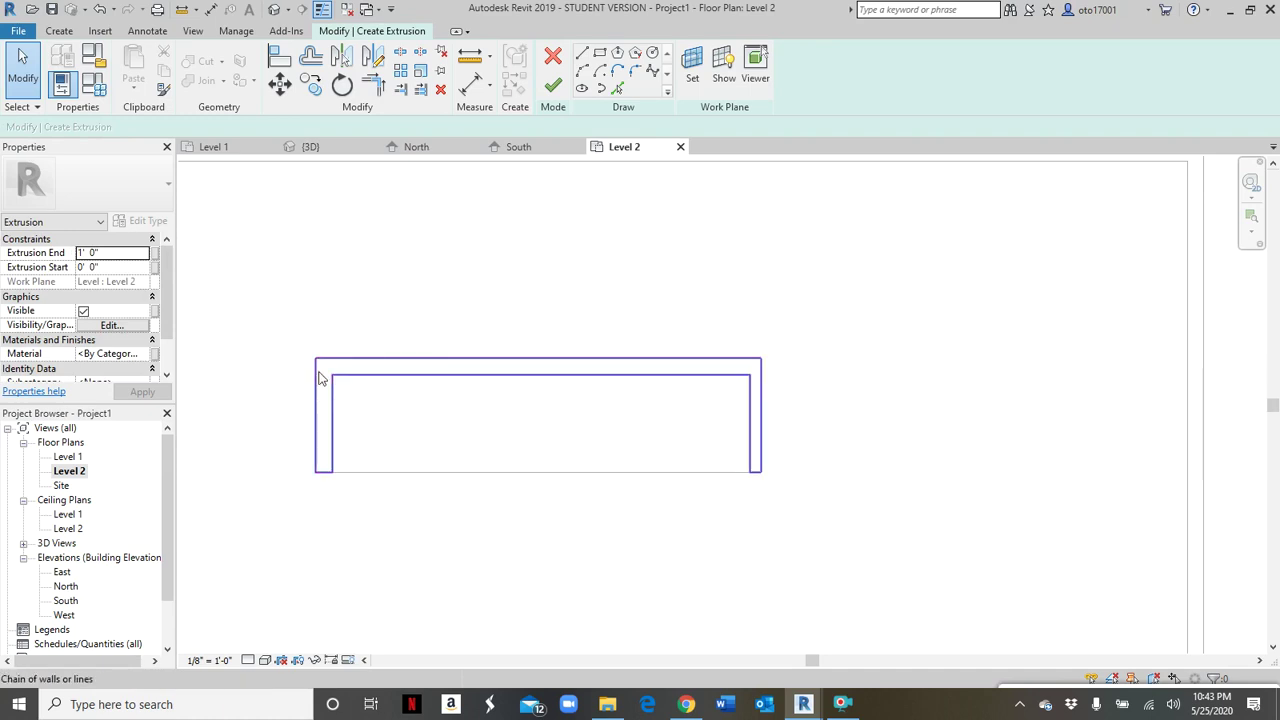
pyautogui.press('Tab')
pyautogui.press('Tab')
pyautogui.press('Tab')
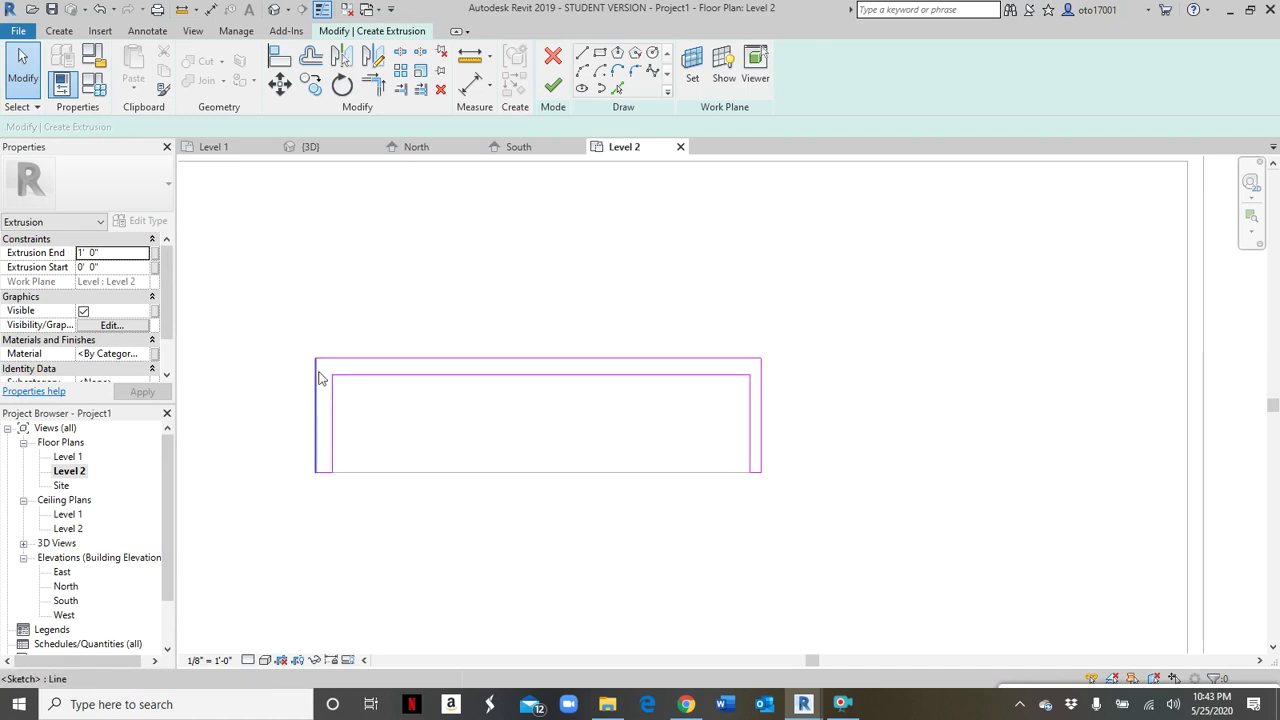
pyautogui.press('Tab')
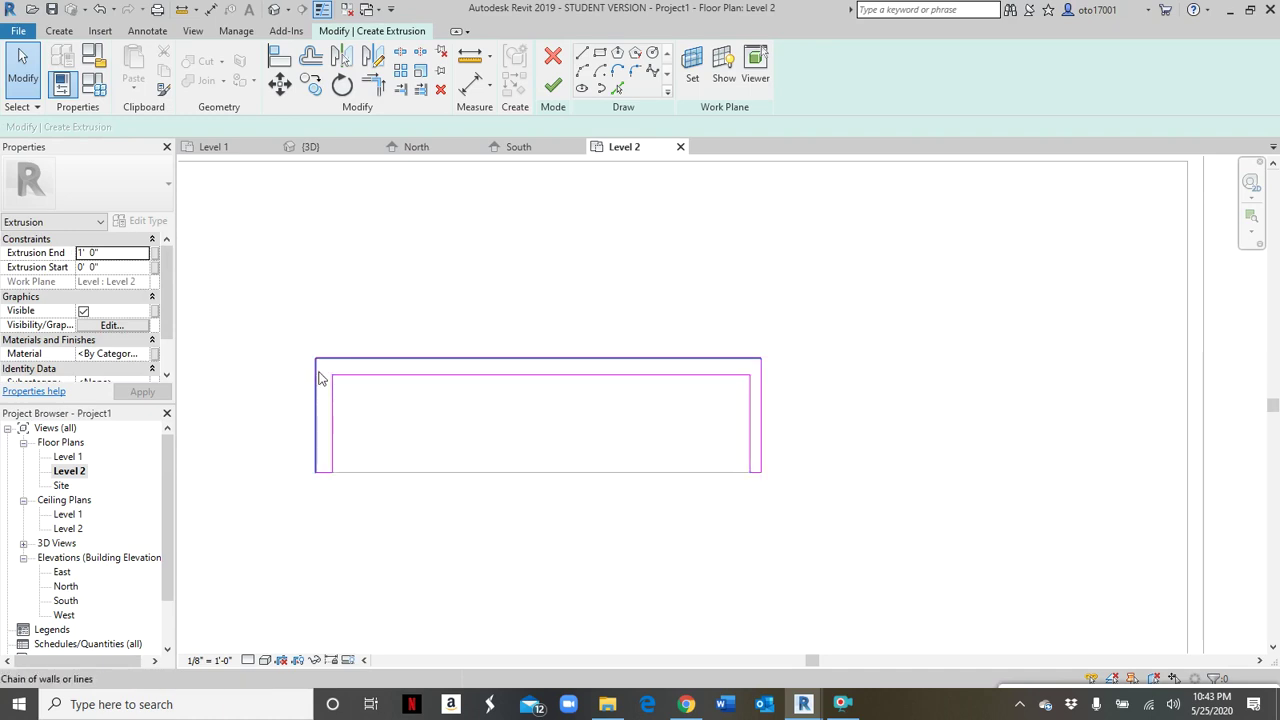
# - Clear the intersecting-lines error by reviewing the top sketch lines, then finish the 1'-0" deep extrusion
pyautogui.click(549, 90)
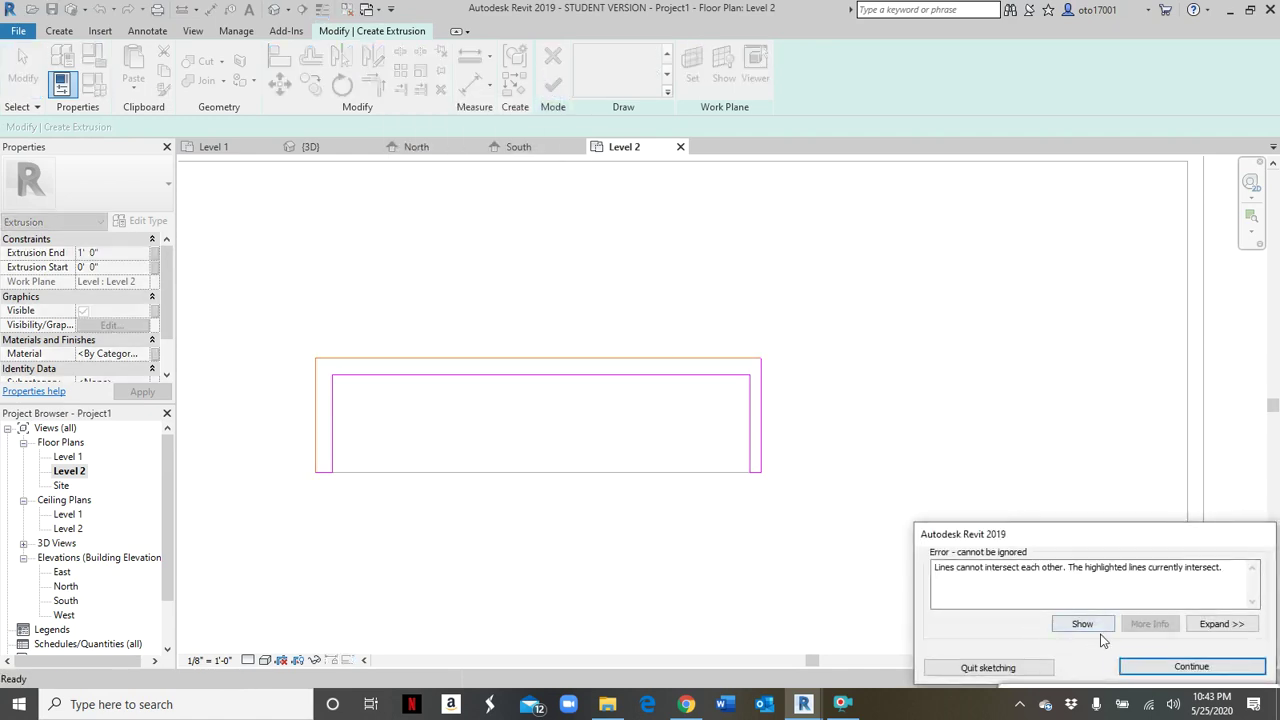
pyautogui.click(1190, 667)
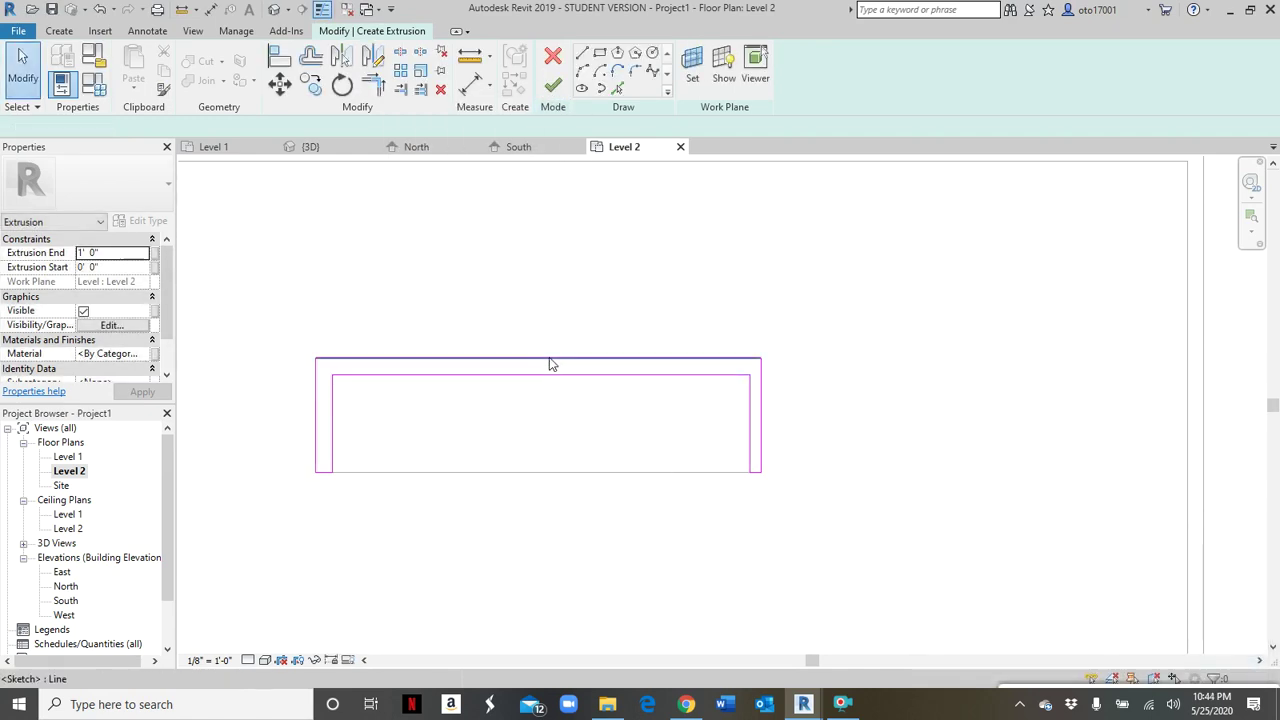
pyautogui.click(550, 359)
pyautogui.press('Delete')
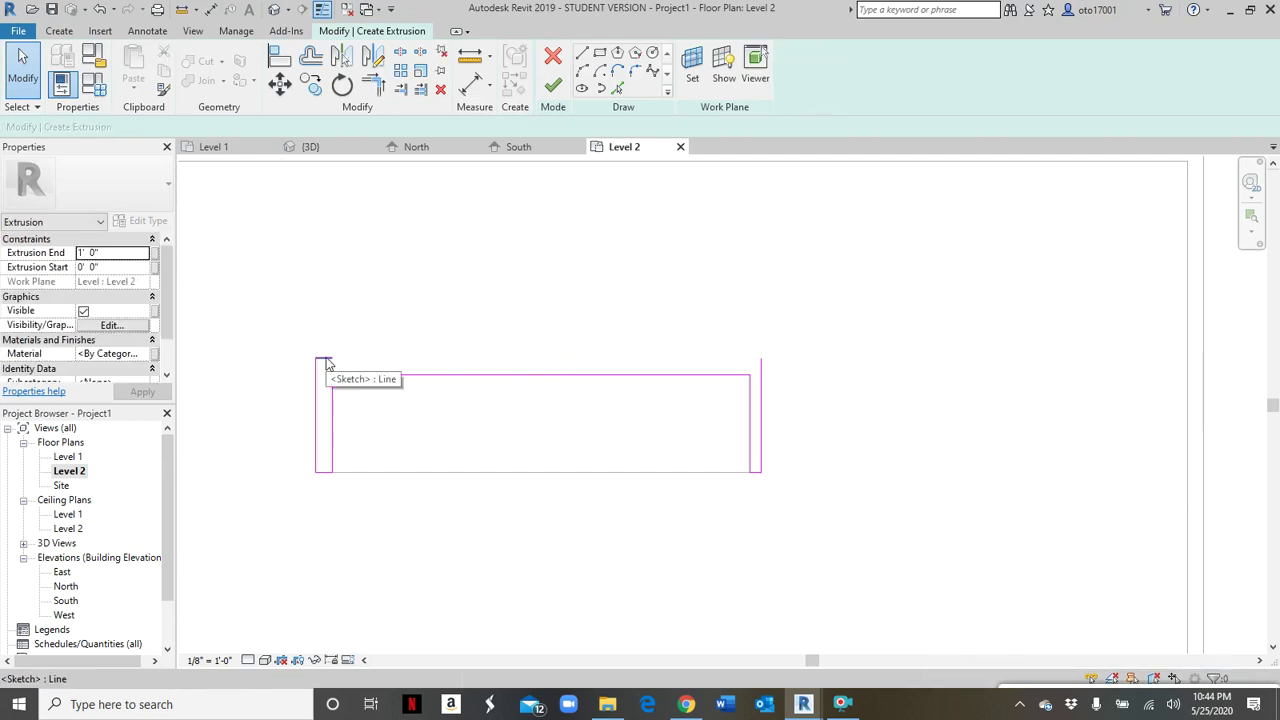
pyautogui.hotkey('ctrl', 'z')
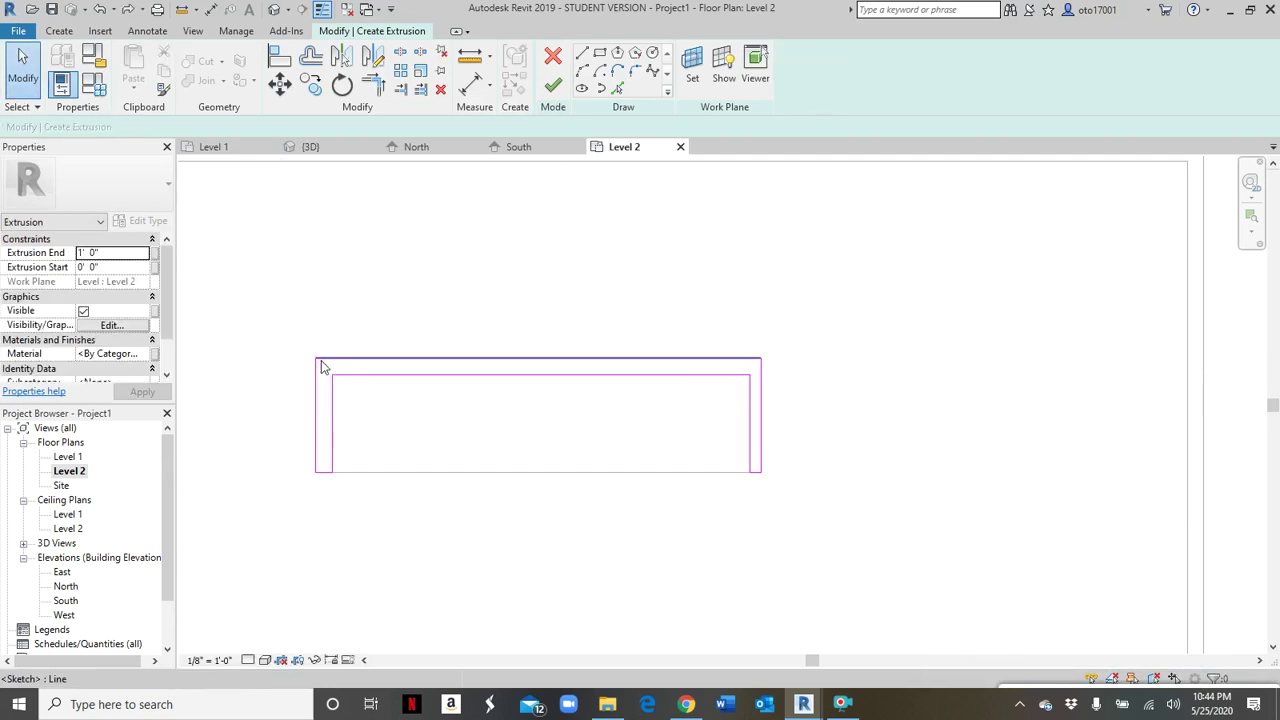
pyautogui.click(321, 367)
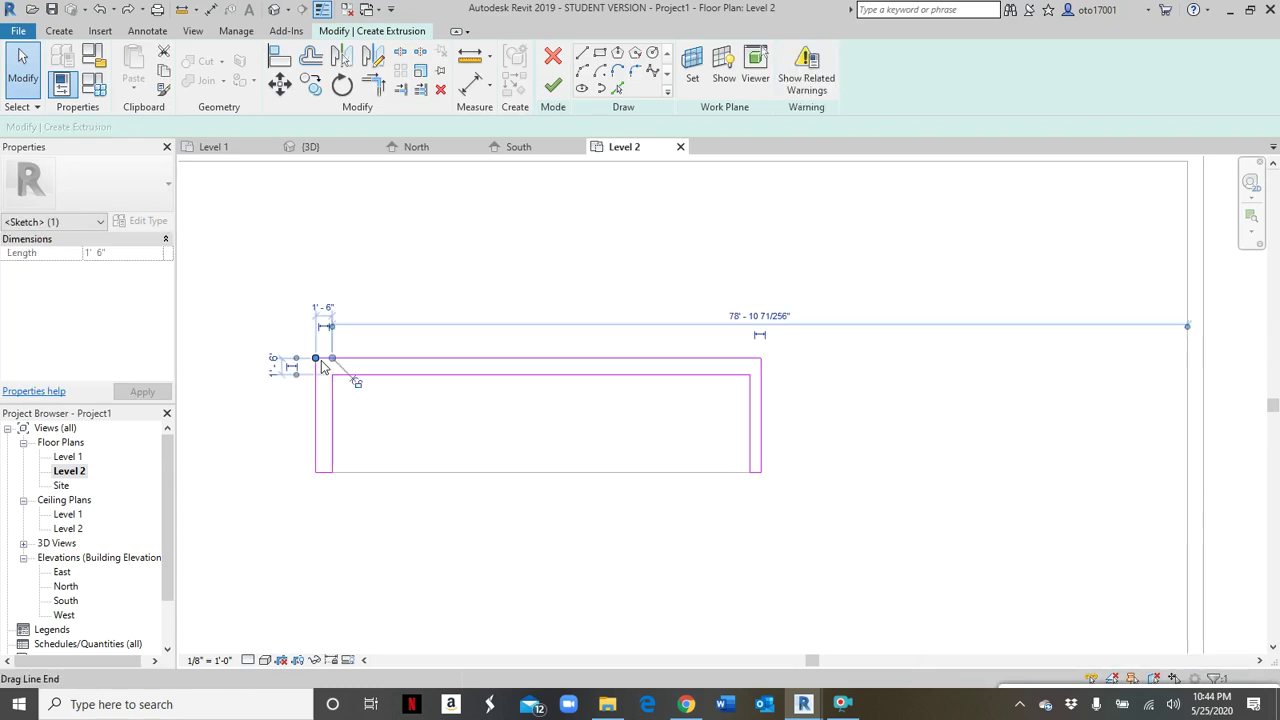
pyautogui.press('Escape')
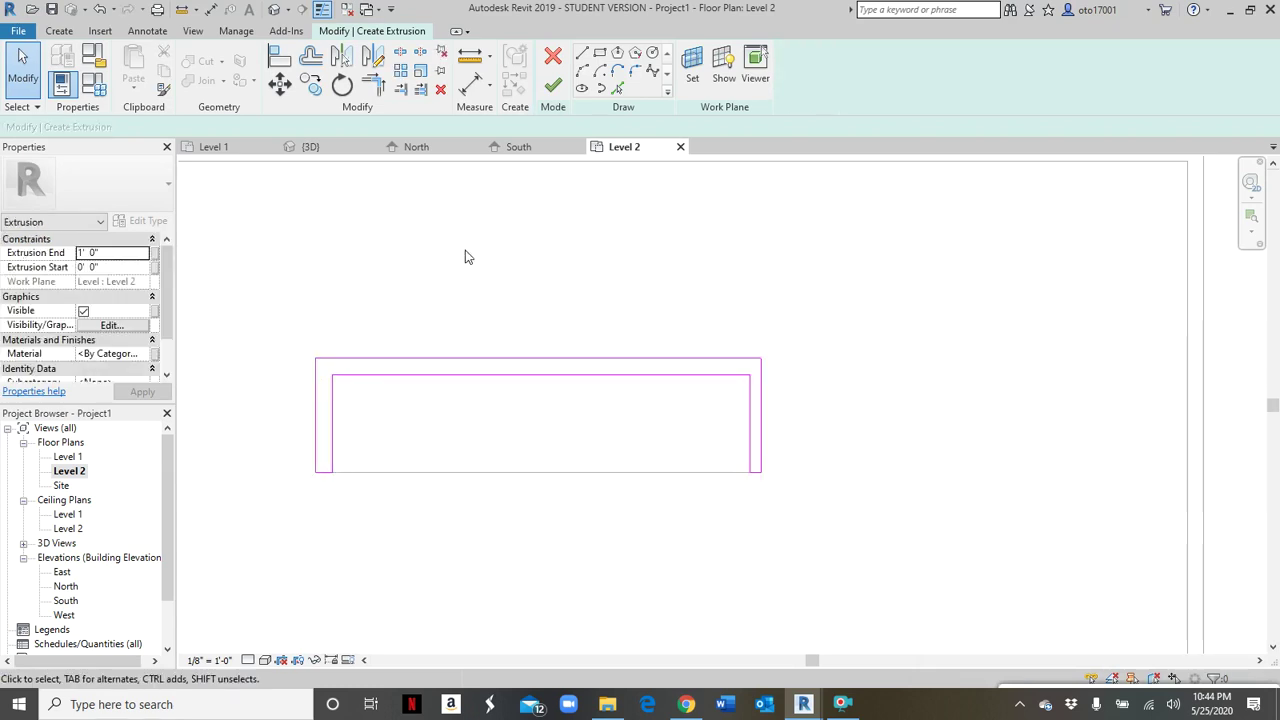
pyautogui.click(553, 86)
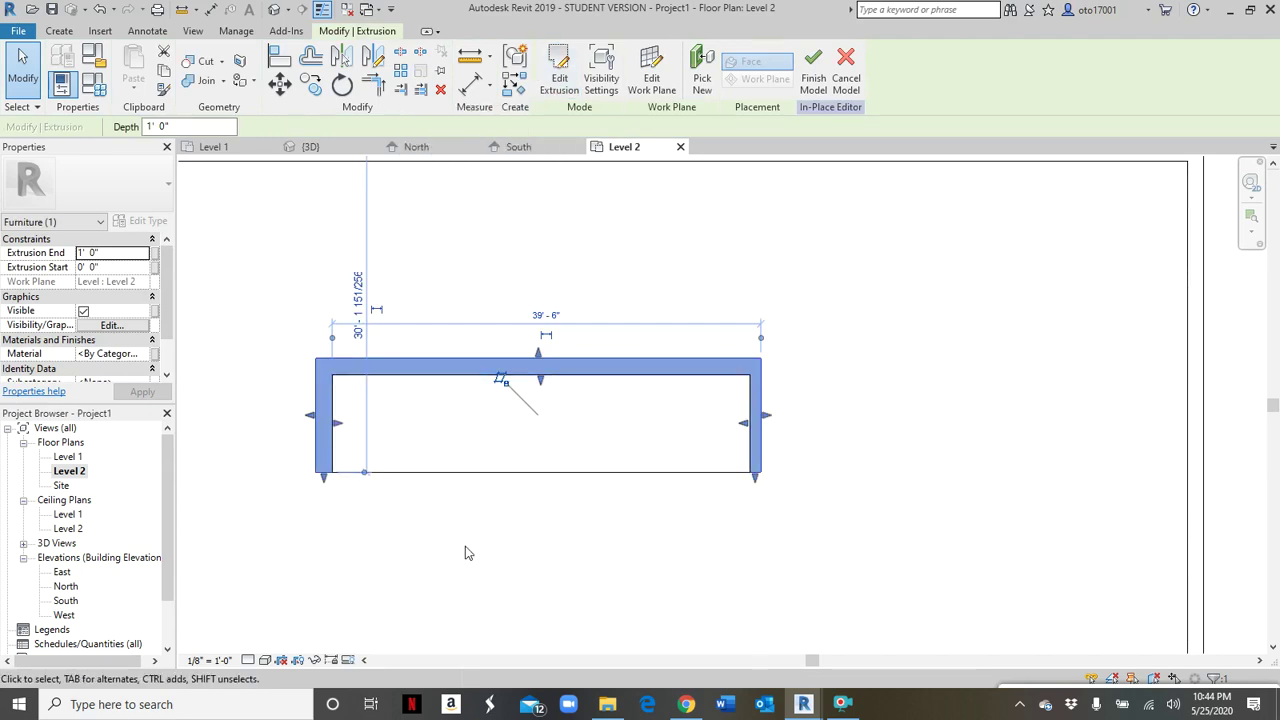
# - In the South elevation, drag the tray's top and bottom handles so it hangs below the desktop, then return to 3D
pyautogui.click(420, 148)
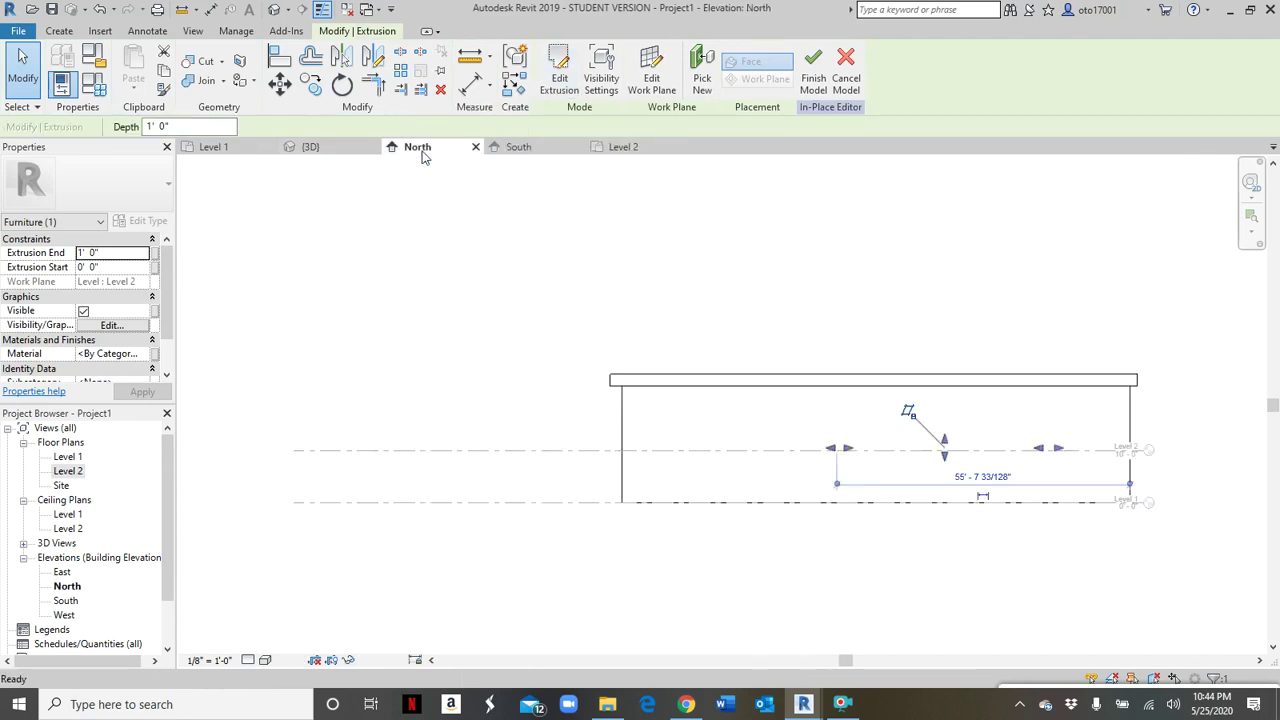
pyautogui.click(518, 147)
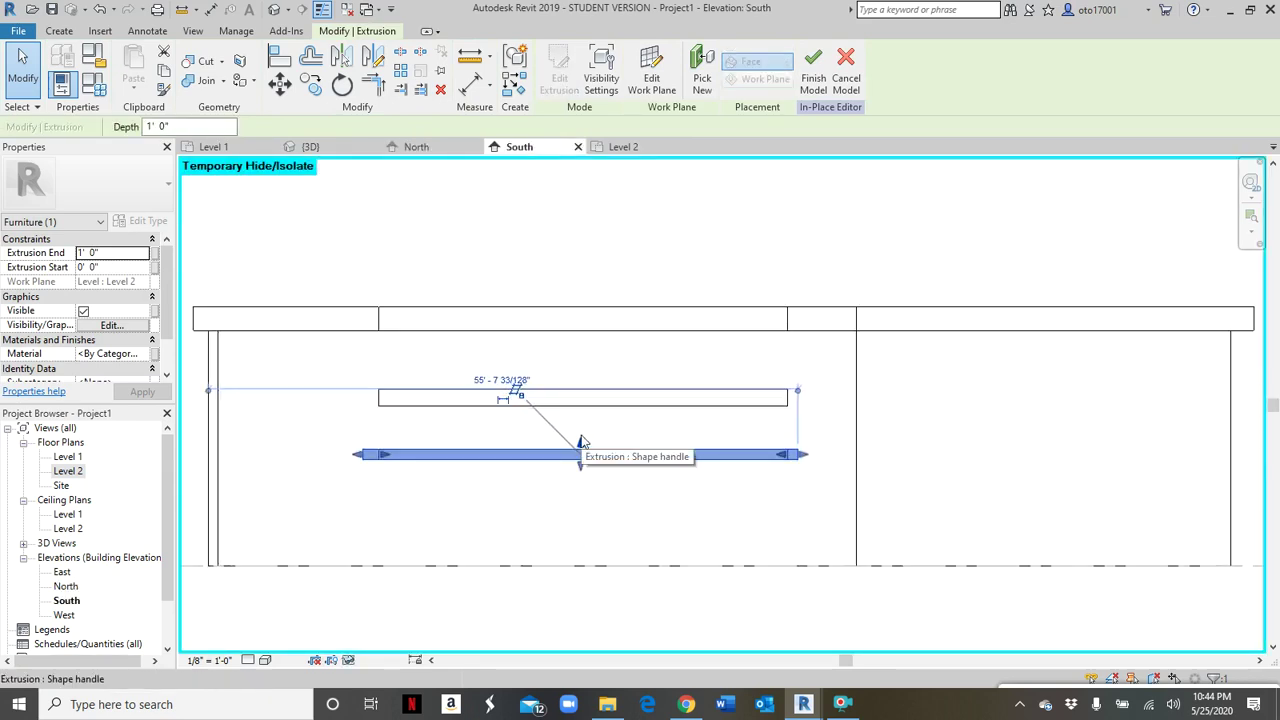
pyautogui.moveTo(580, 442); pyautogui.dragTo(572, 335)
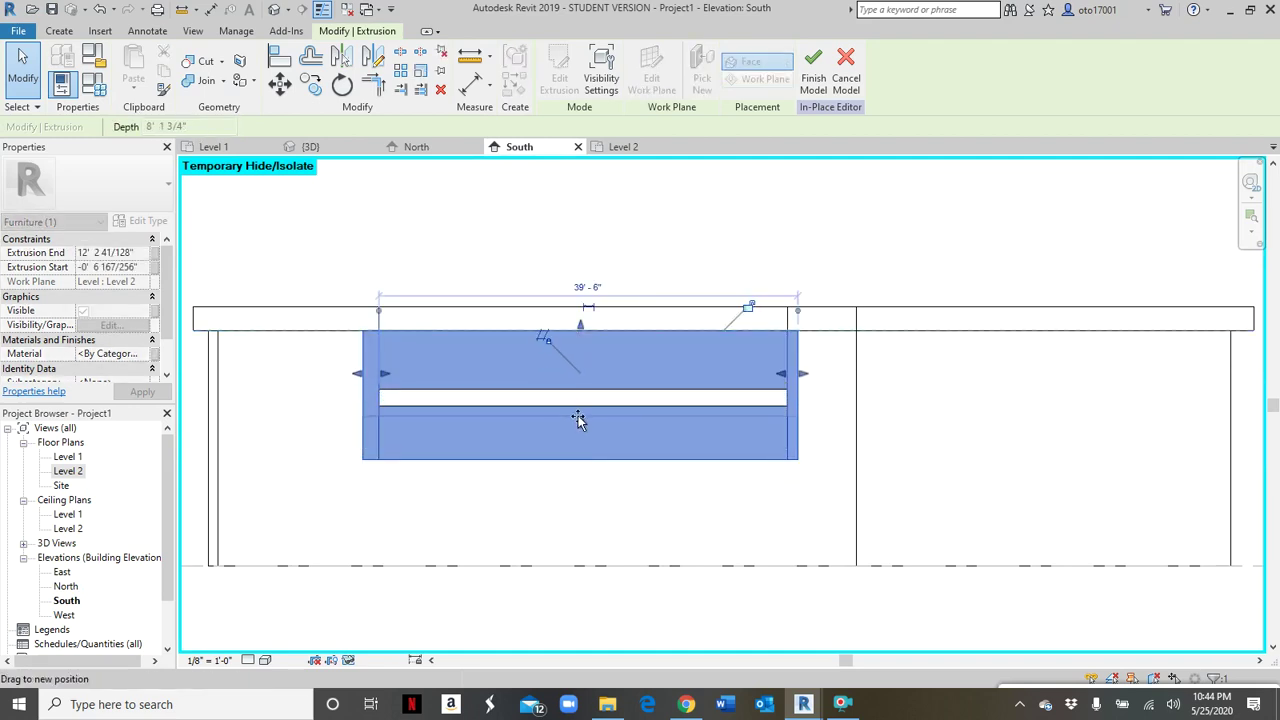
pyautogui.moveTo(578, 418); pyautogui.dragTo(580, 406)
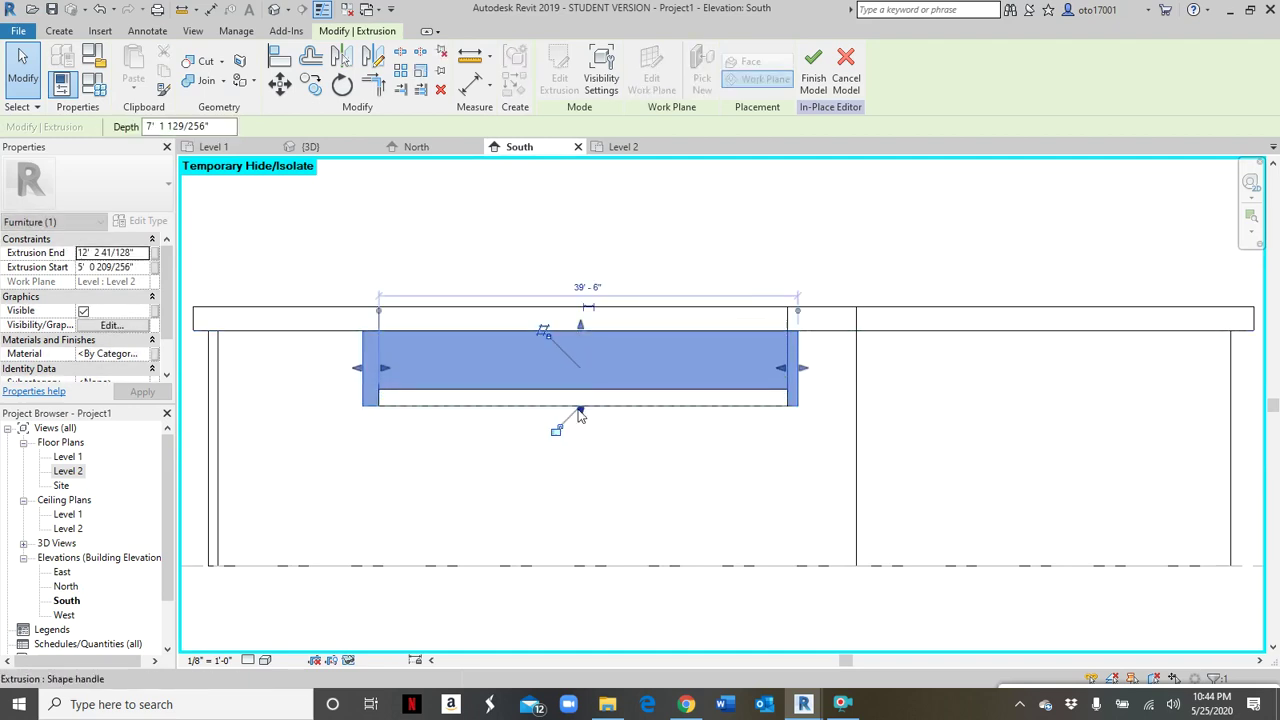
pyautogui.click(318, 147)
# - Orbit to look down into the desk and select both keyboard tray extrusions for a material change
pyautogui.click(626, 485)
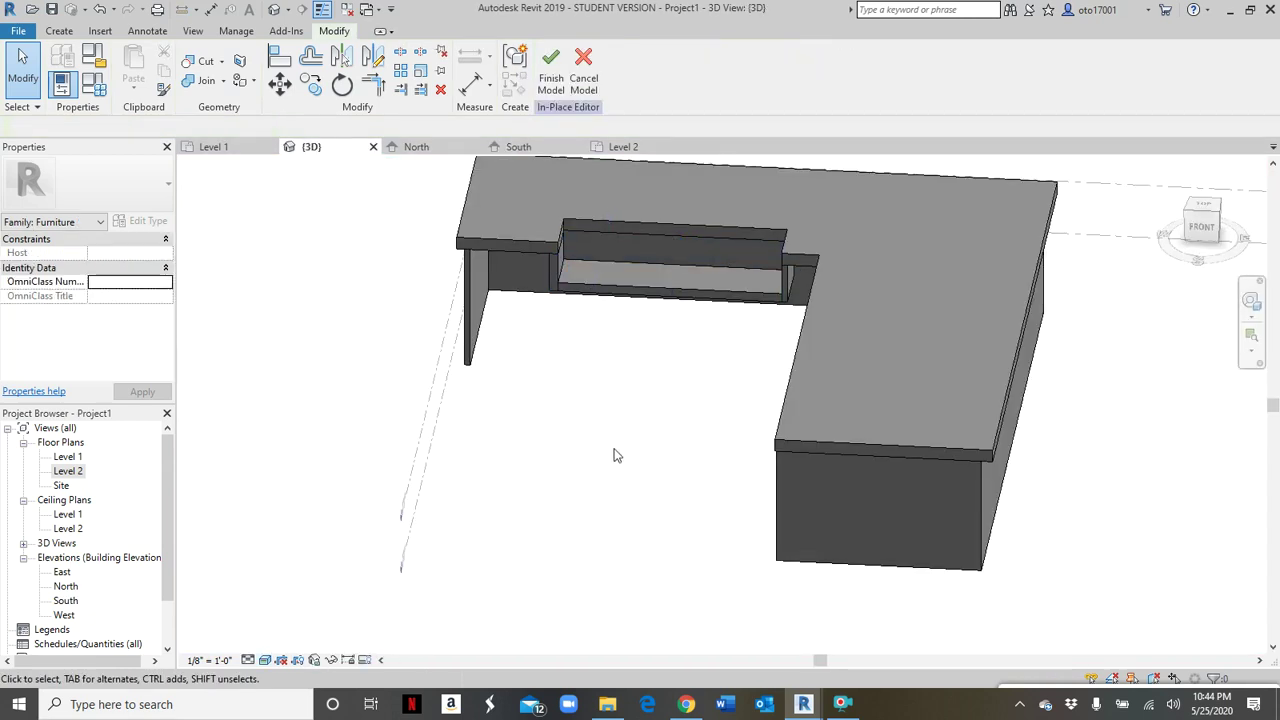
pyautogui.keyDown('shift'); pyautogui.moveTo(611, 451); pyautogui.dragTo(731, 530, button='middle'); pyautogui.keyUp('shift')
pyautogui.scroll(1, 712, 438)
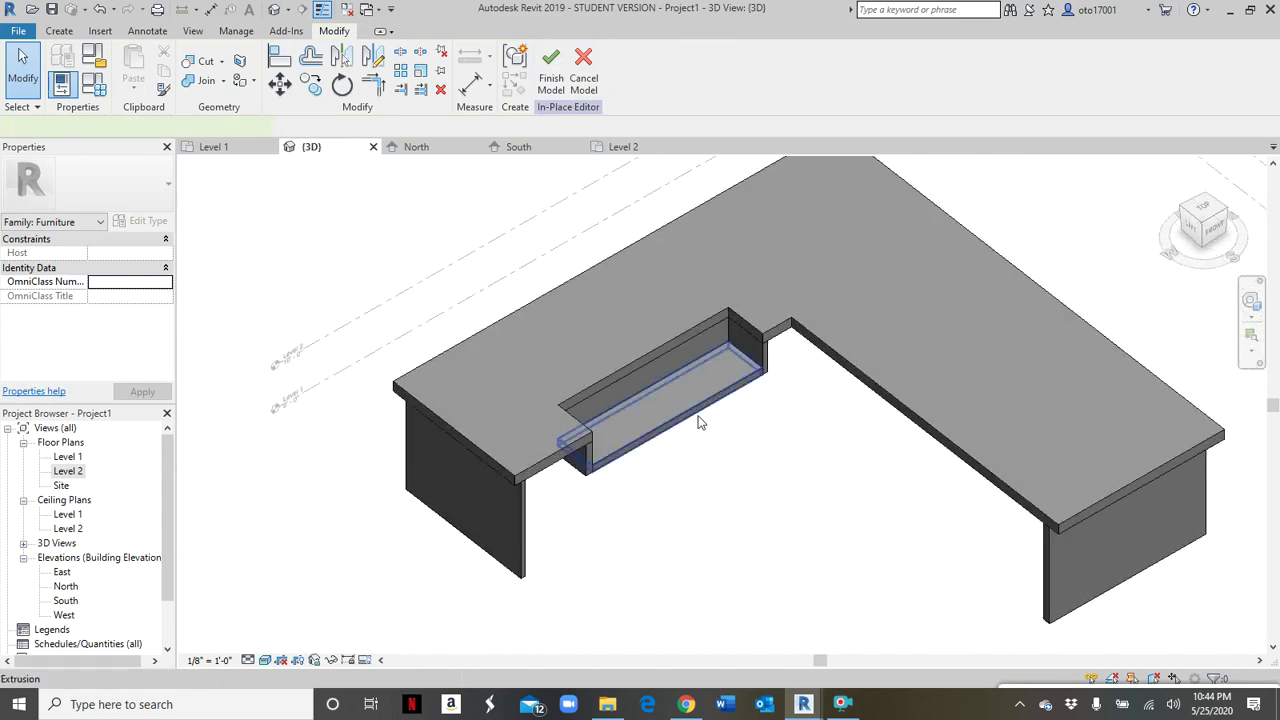
pyautogui.click(700, 422)
pyautogui.scroll(2, 714, 409)
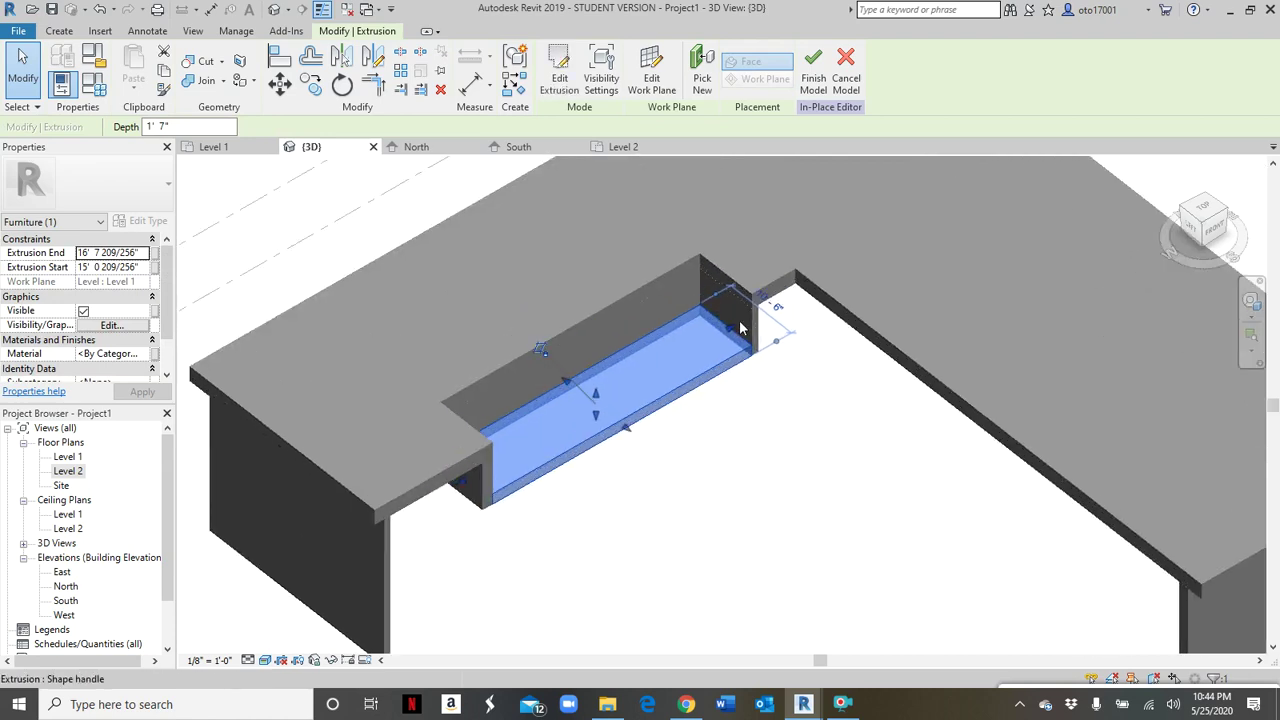
pyautogui.keyDown('ctrl'); pyautogui.click(760, 318); pyautogui.keyUp('ctrl')
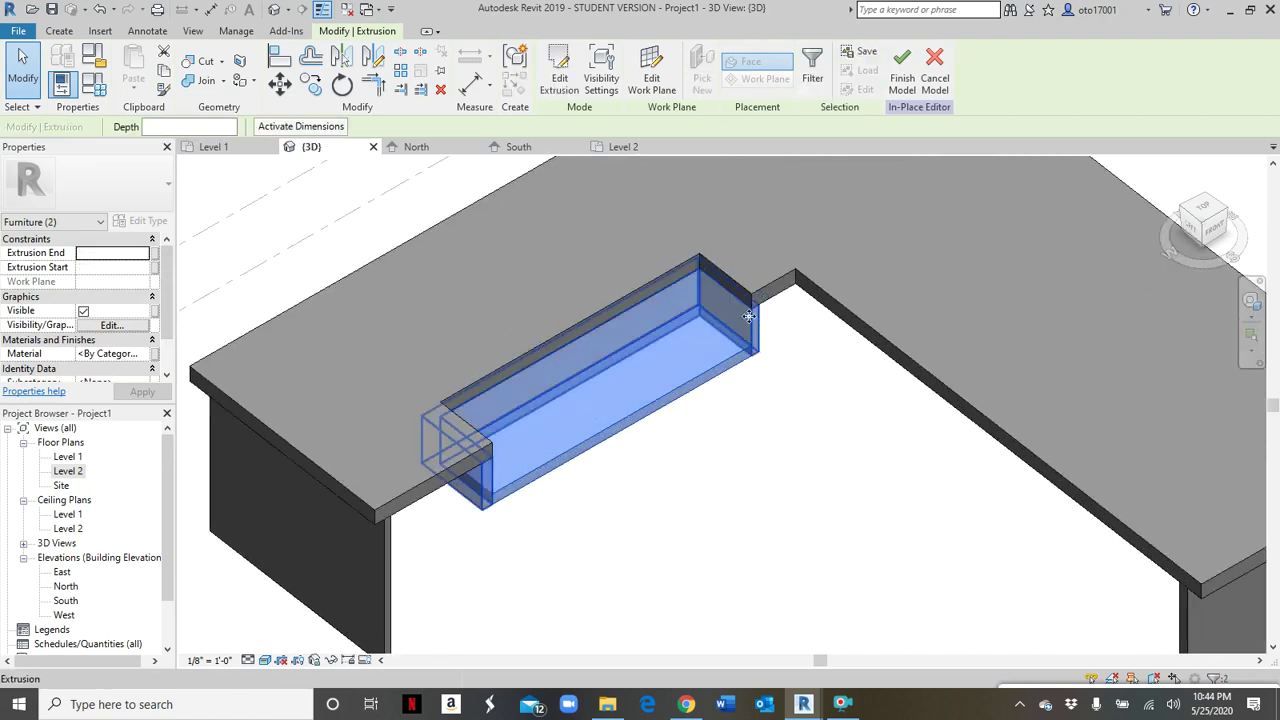
pyautogui.click(138, 355)
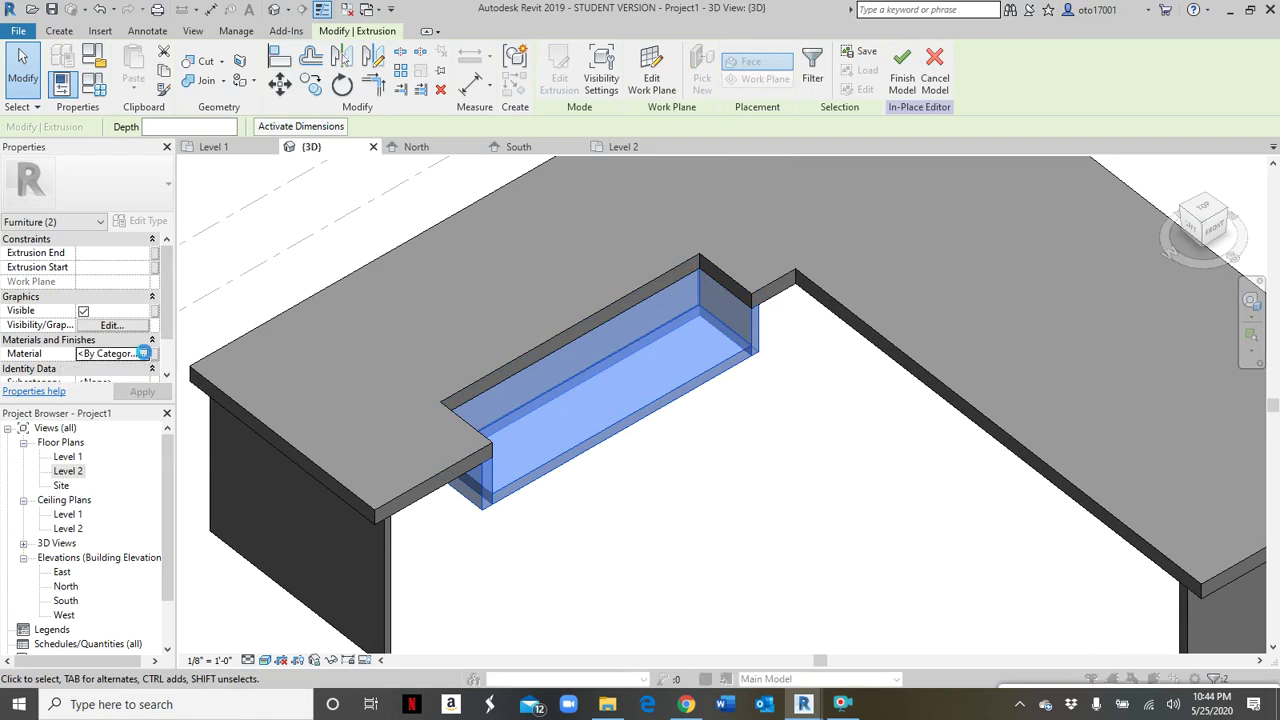
# - Open the Material Browser for the tray and browse the material search results
pyautogui.click(143, 353)
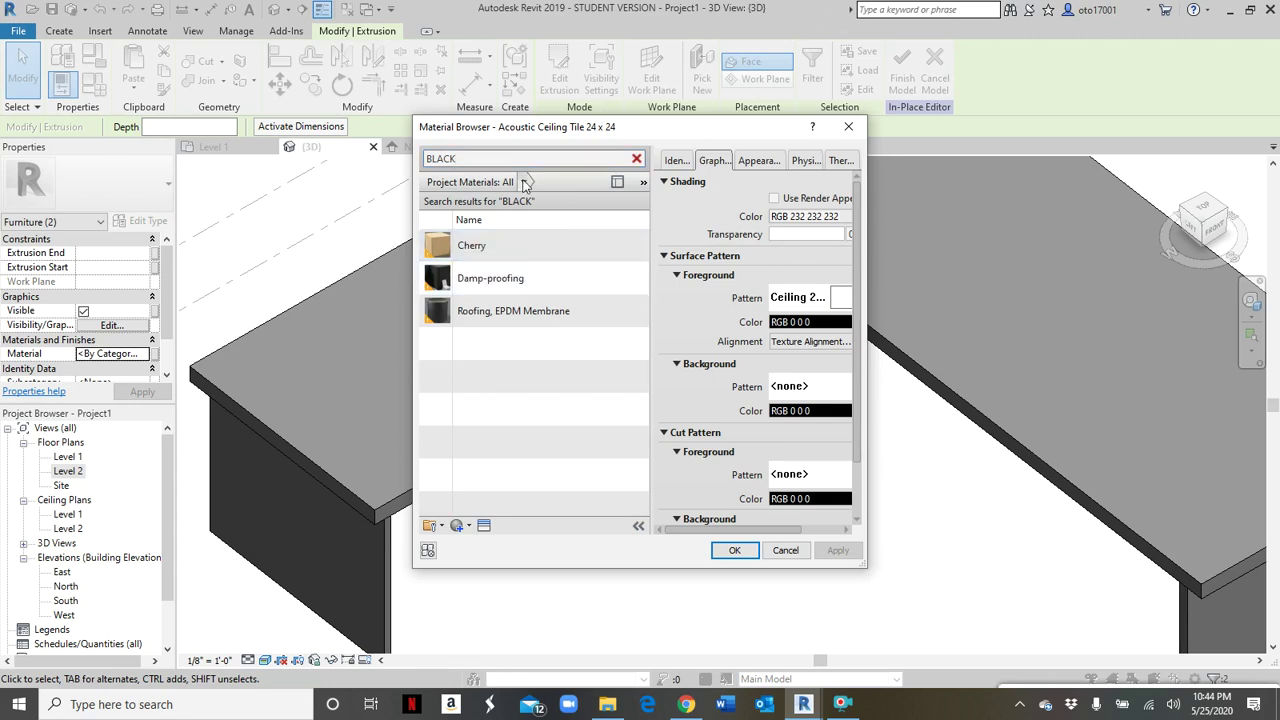
pyautogui.click(644, 270)
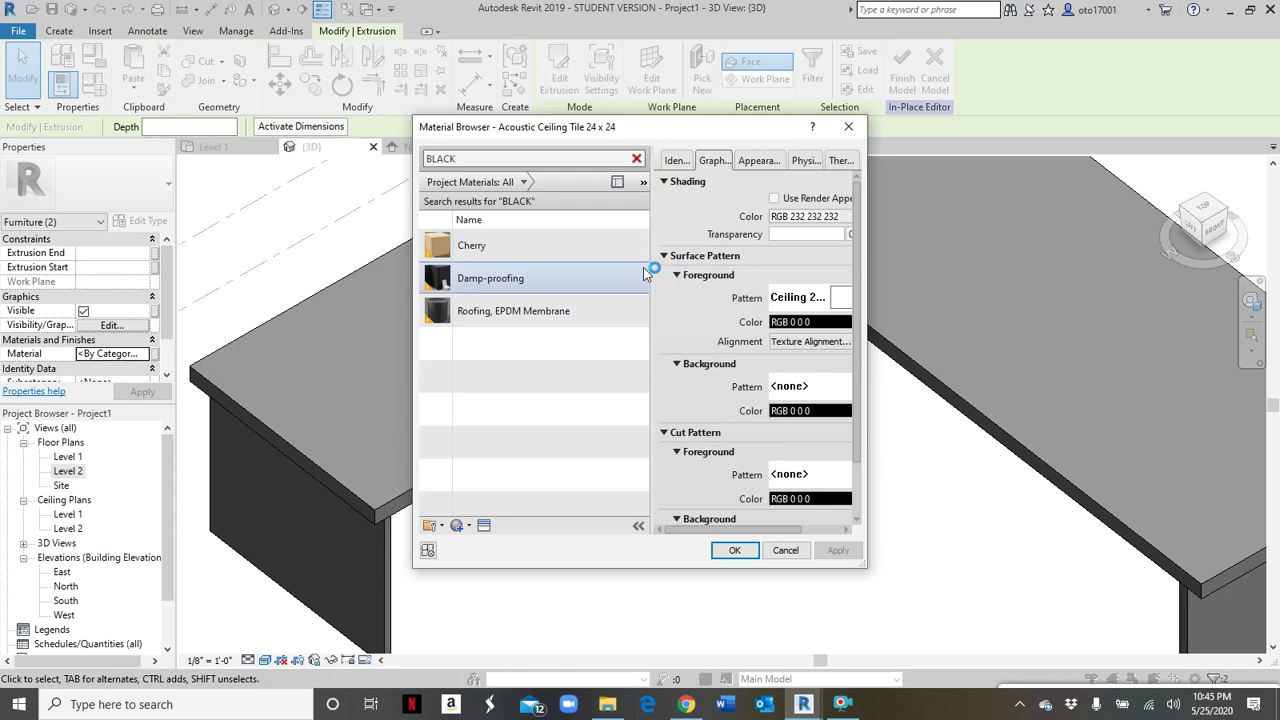
pyautogui.click(549, 159)
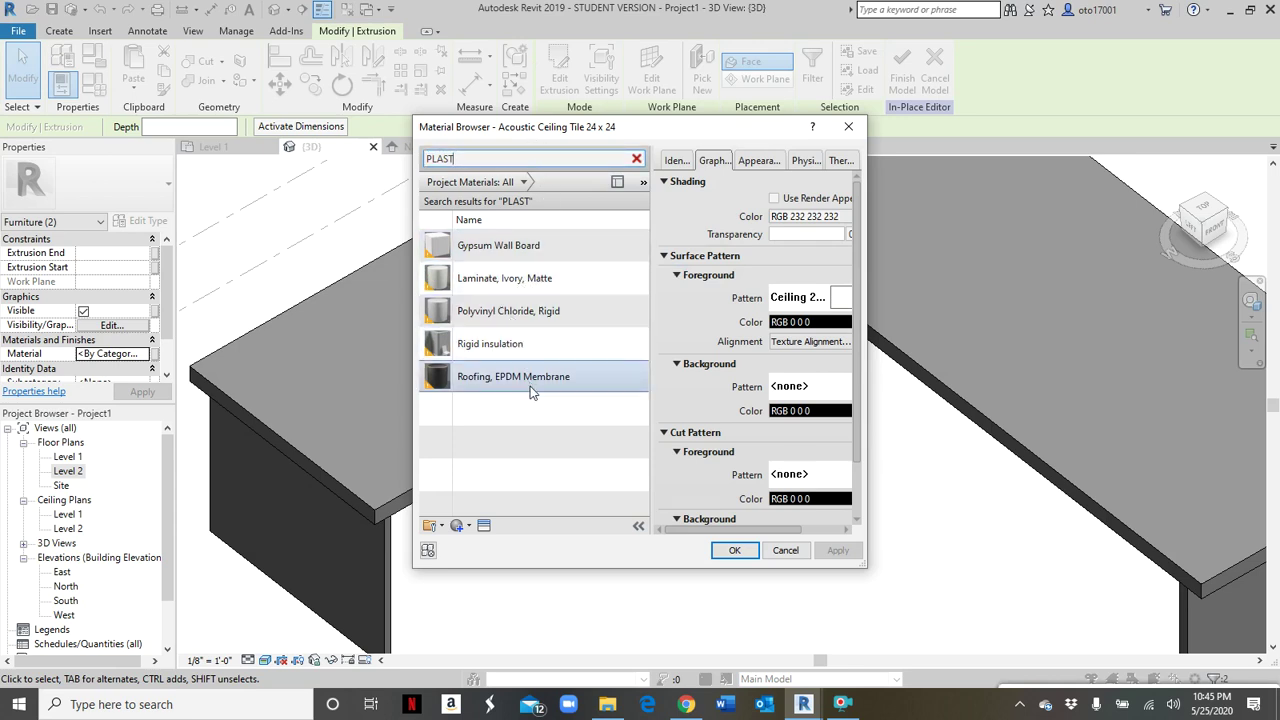
pyautogui.doubleClick(549, 158)
pyautogui.press('BackSpace')
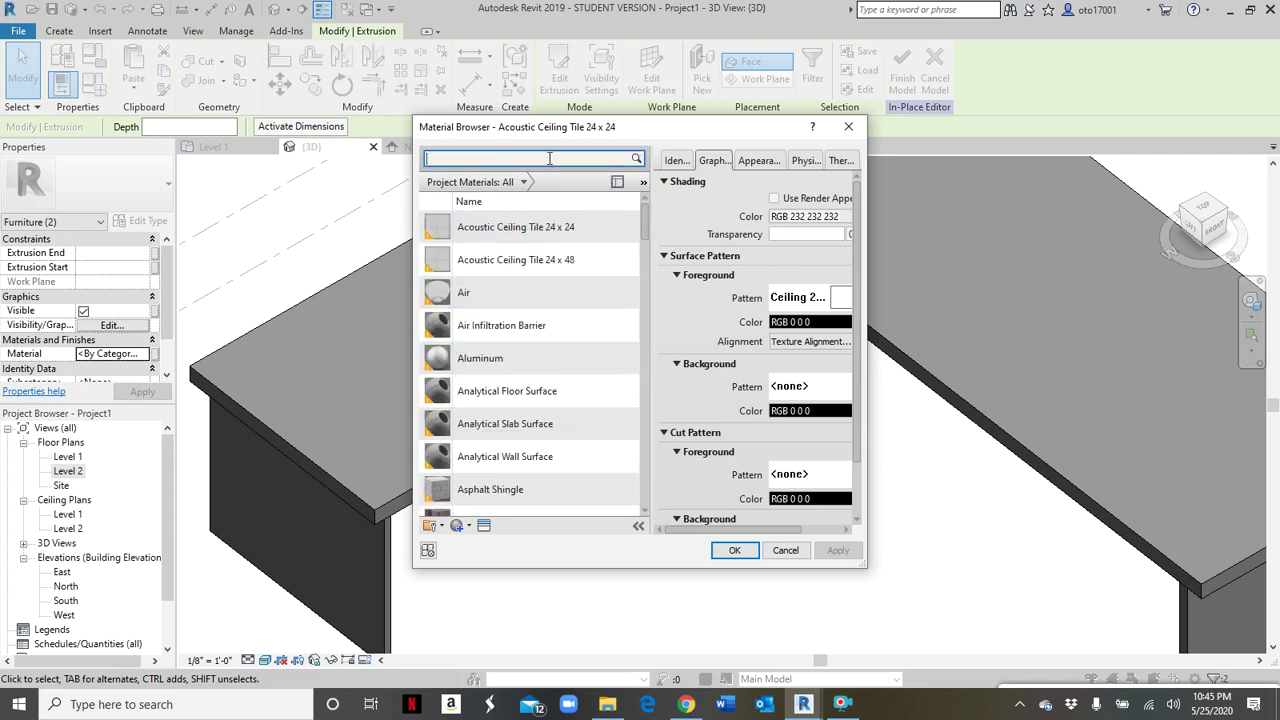
pyautogui.press('Return')
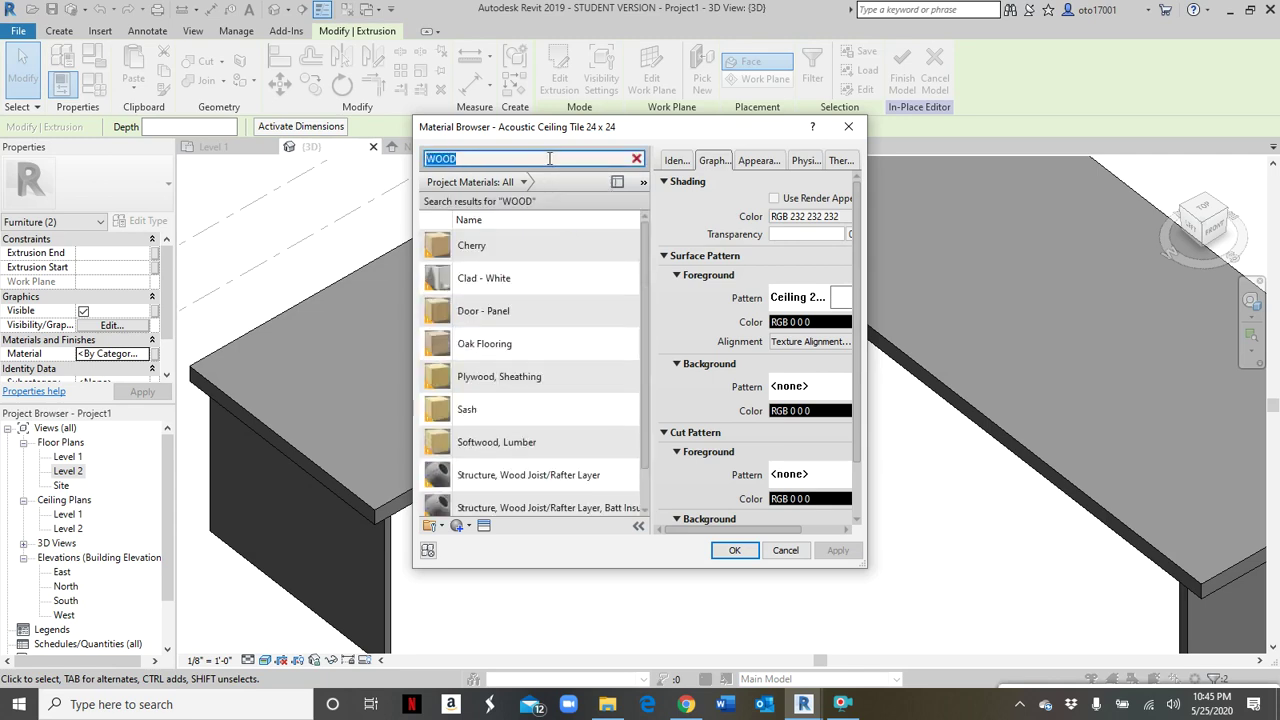
pyautogui.scroll(-1, 560, 420)
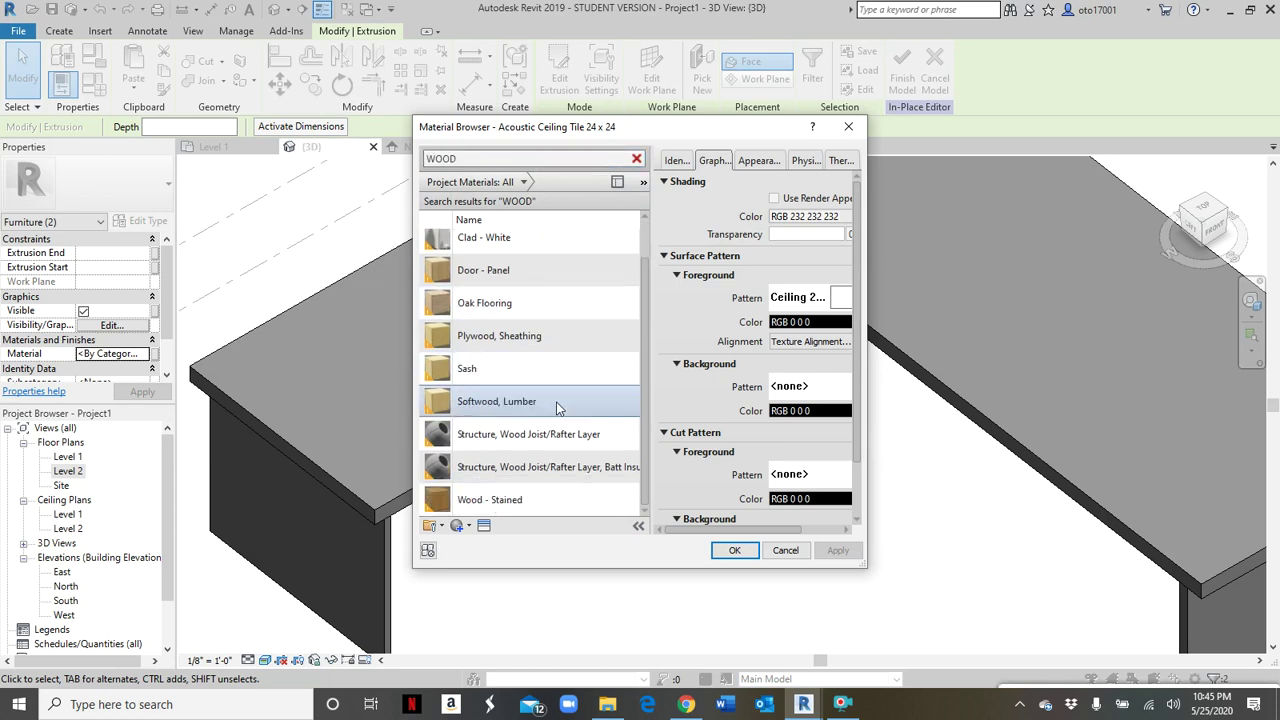
pyautogui.scroll(1, 546, 472)
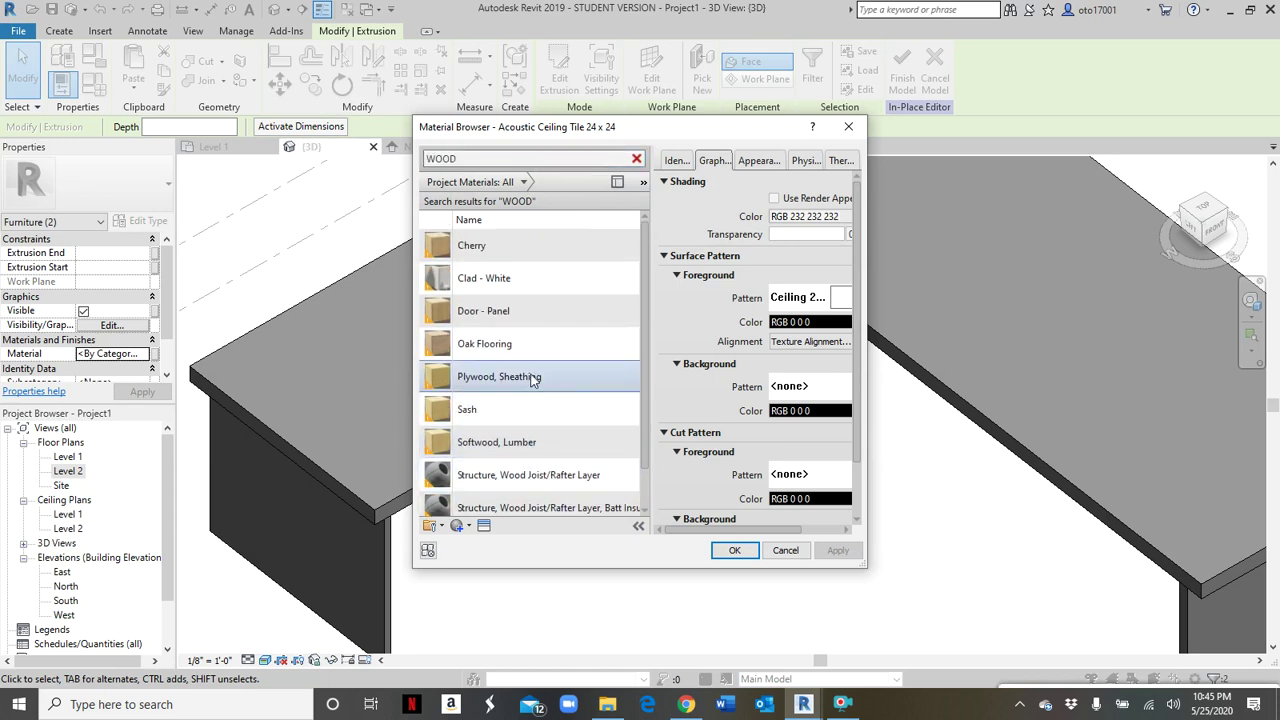
pyautogui.scroll(-1, 534, 372)
pyautogui.scroll(1, 532, 380)
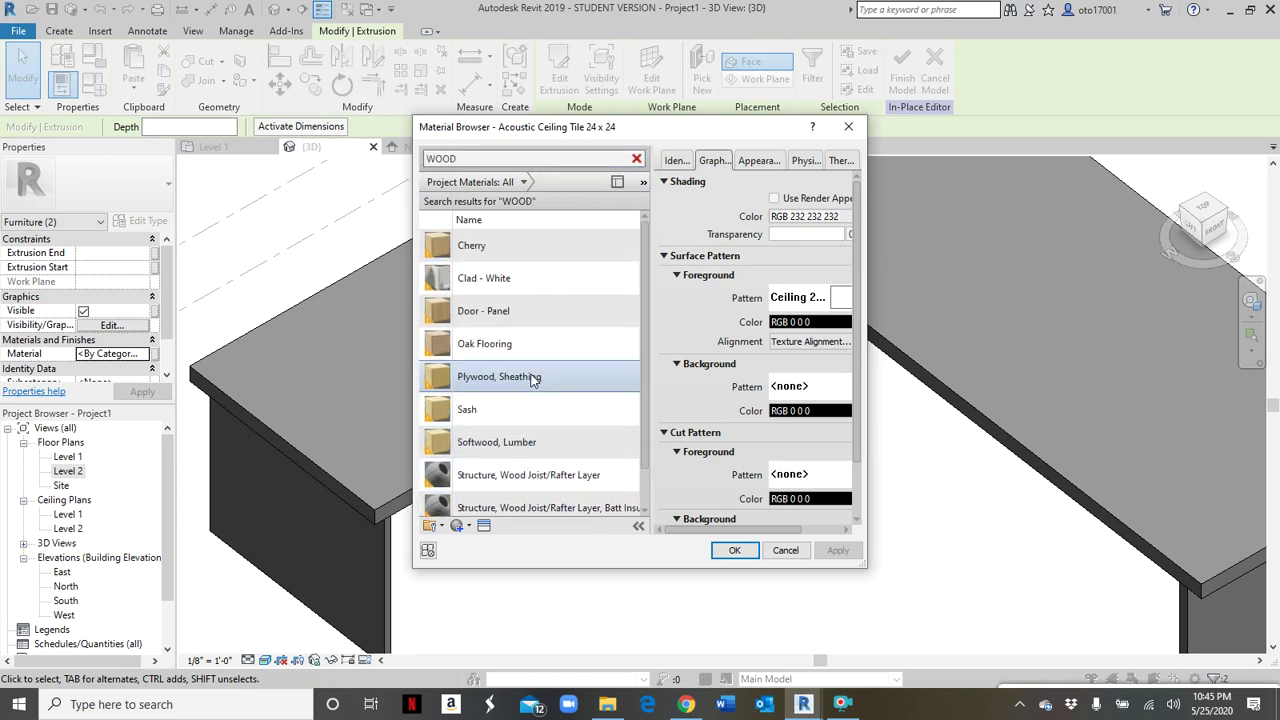
# - Search for BLACK and apply the Damp-proofing material to both tray pieces
pyautogui.doubleClick(523, 157)
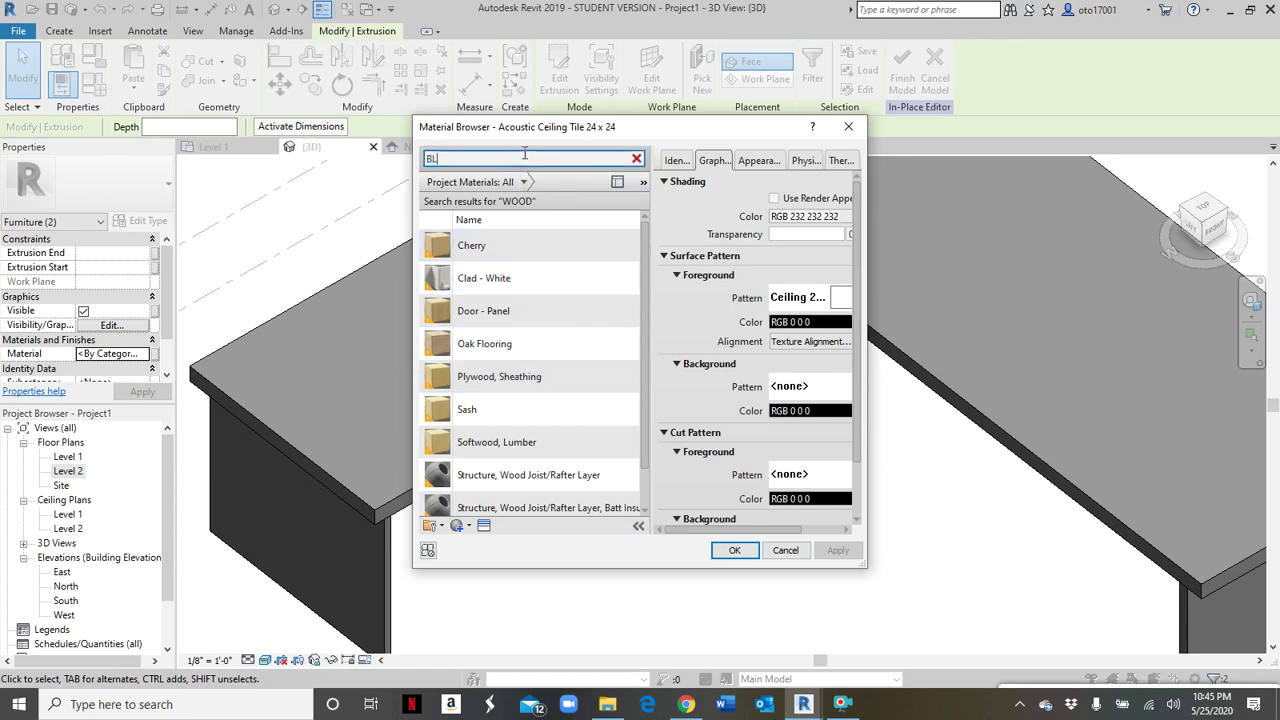
pyautogui.write('BLACK')
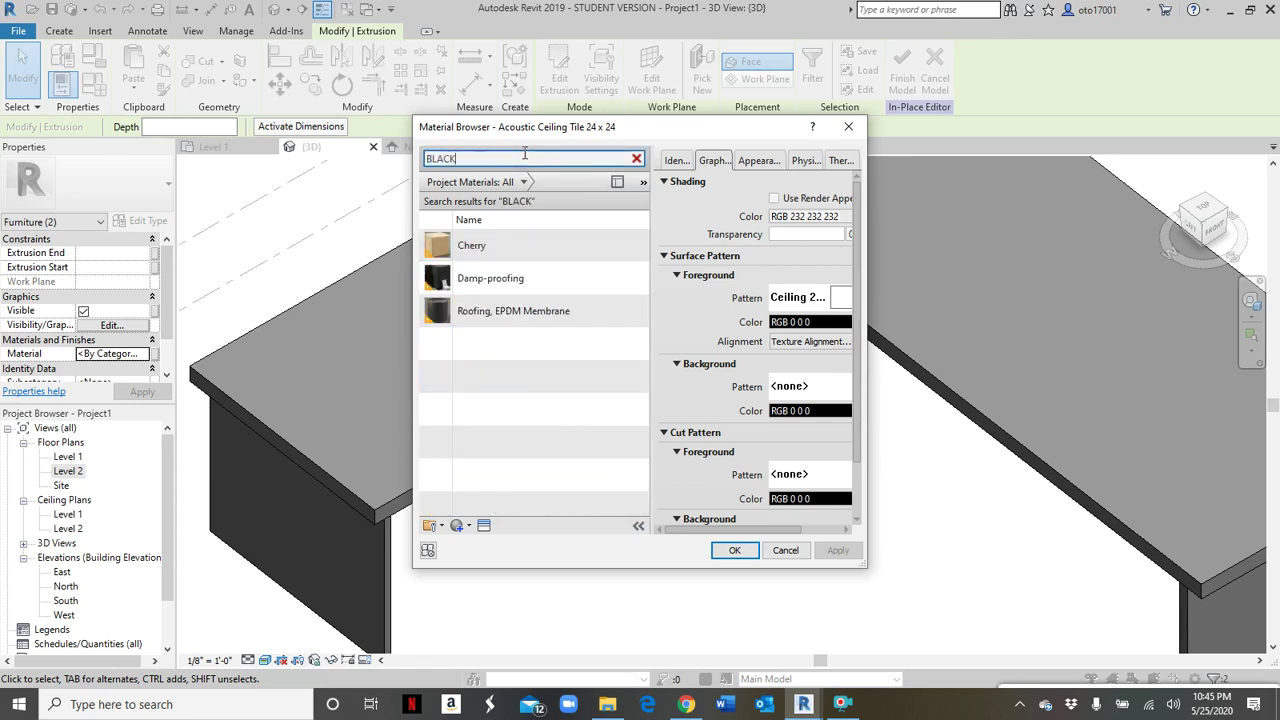
pyautogui.click(521, 285)
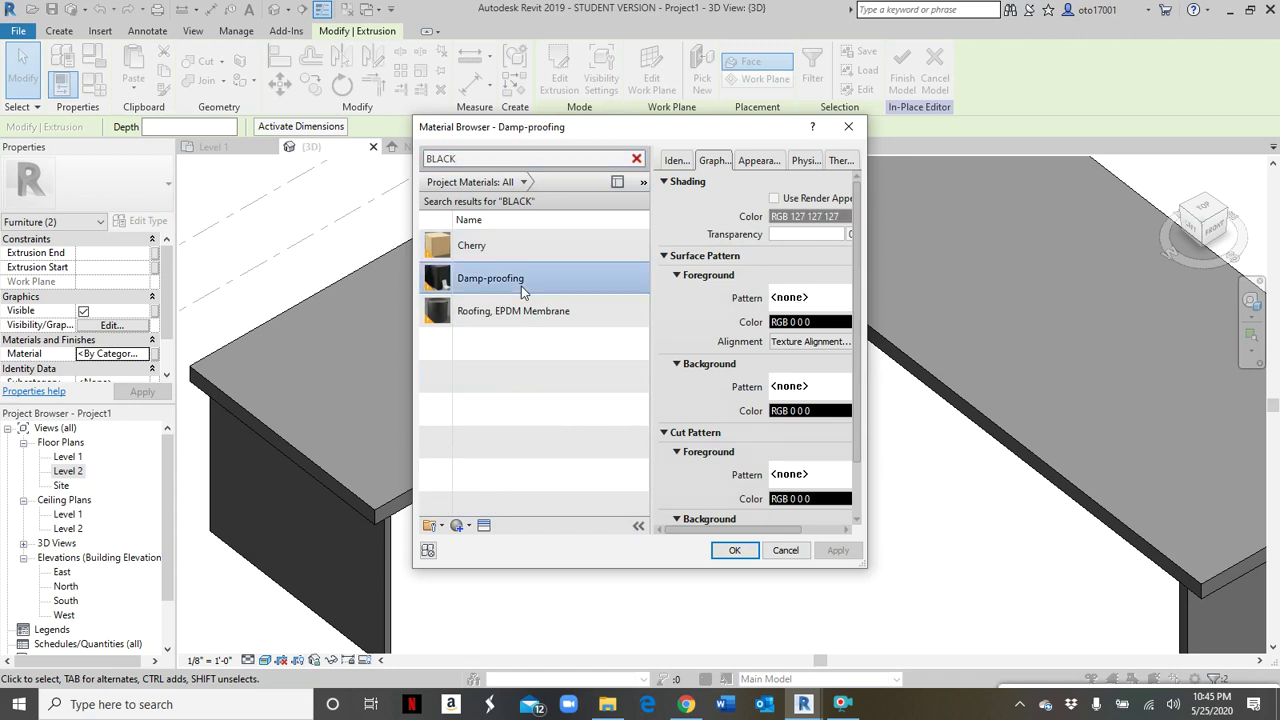
pyautogui.click(741, 557)
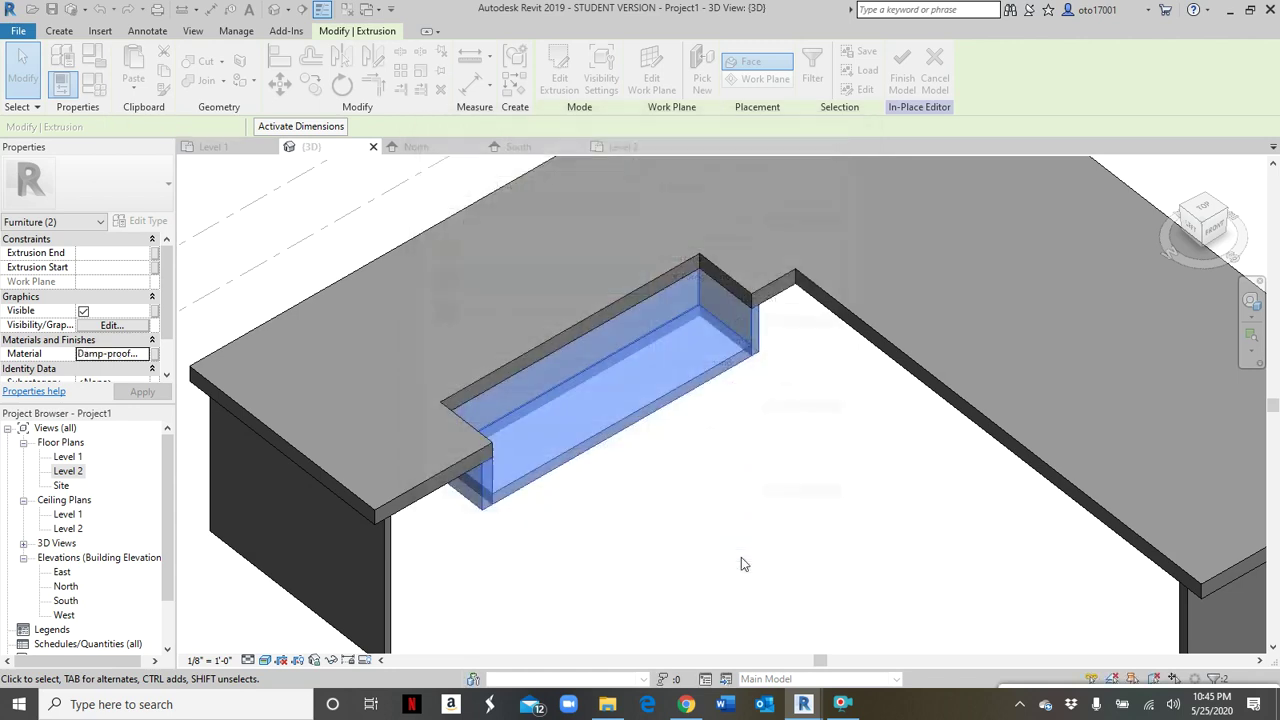
pyautogui.click(714, 525)
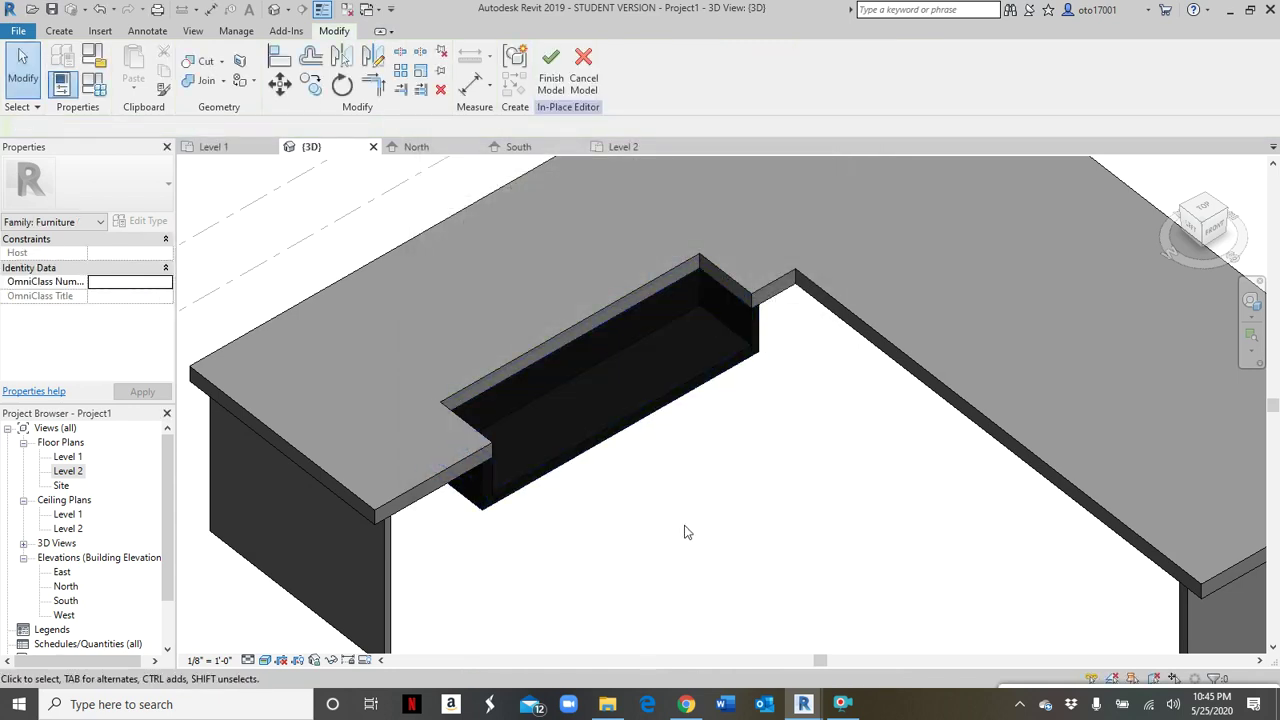
pyautogui.keyDown('shift'); pyautogui.moveTo(685, 532); pyautogui.dragTo(557, 385, button='middle'); pyautogui.keyUp('shift')
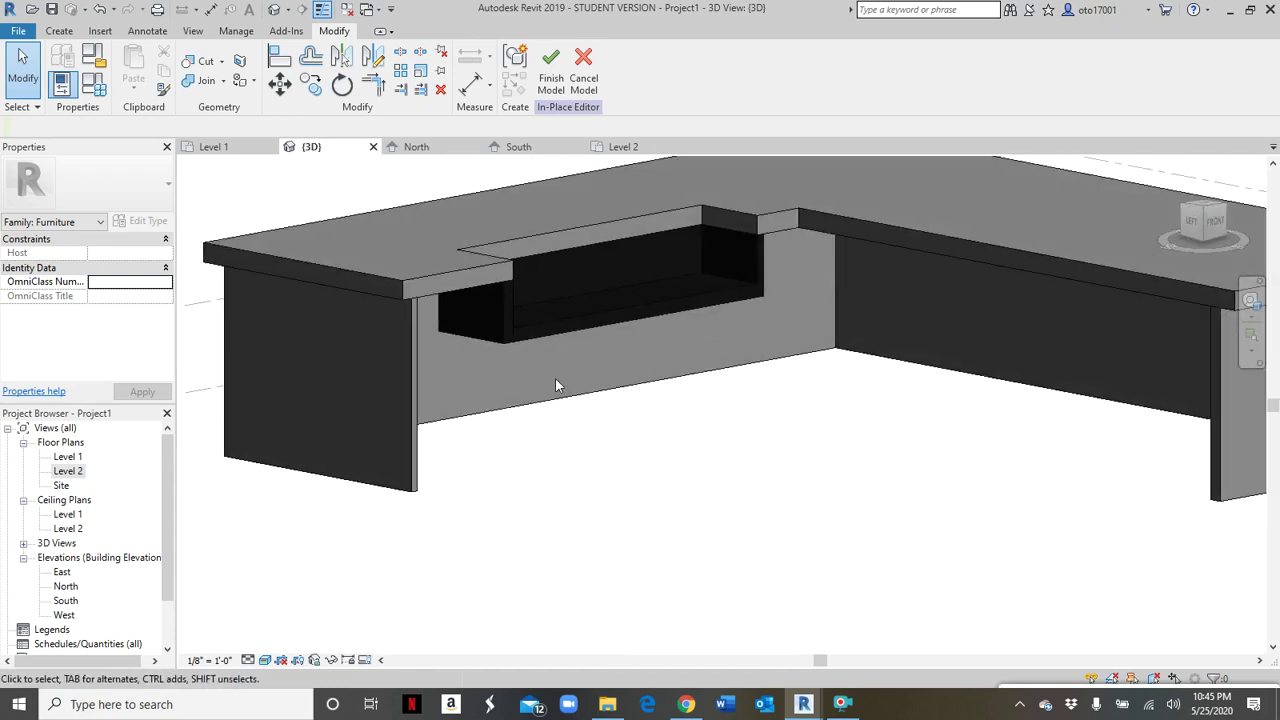
# - Select the side panel extrusion and assign it Wood - Stained from a WOOD search in the Material Browser
pyautogui.click(411, 403)
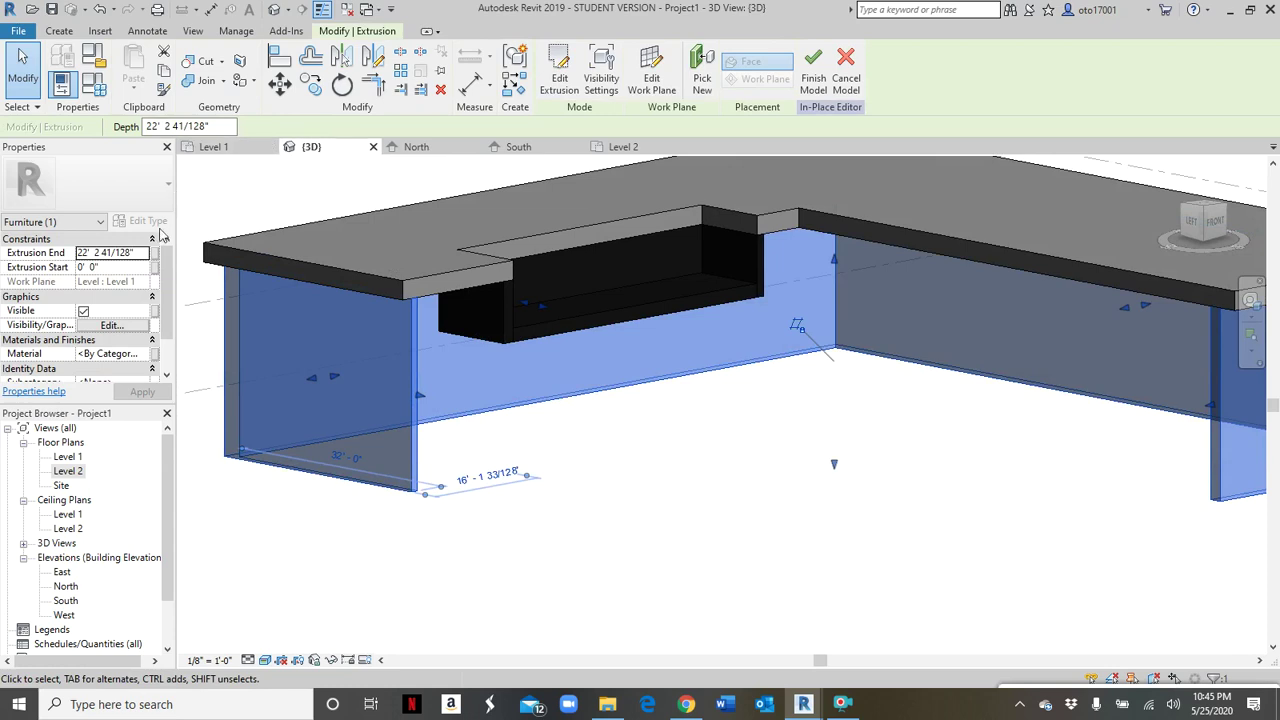
pyautogui.click(143, 355)
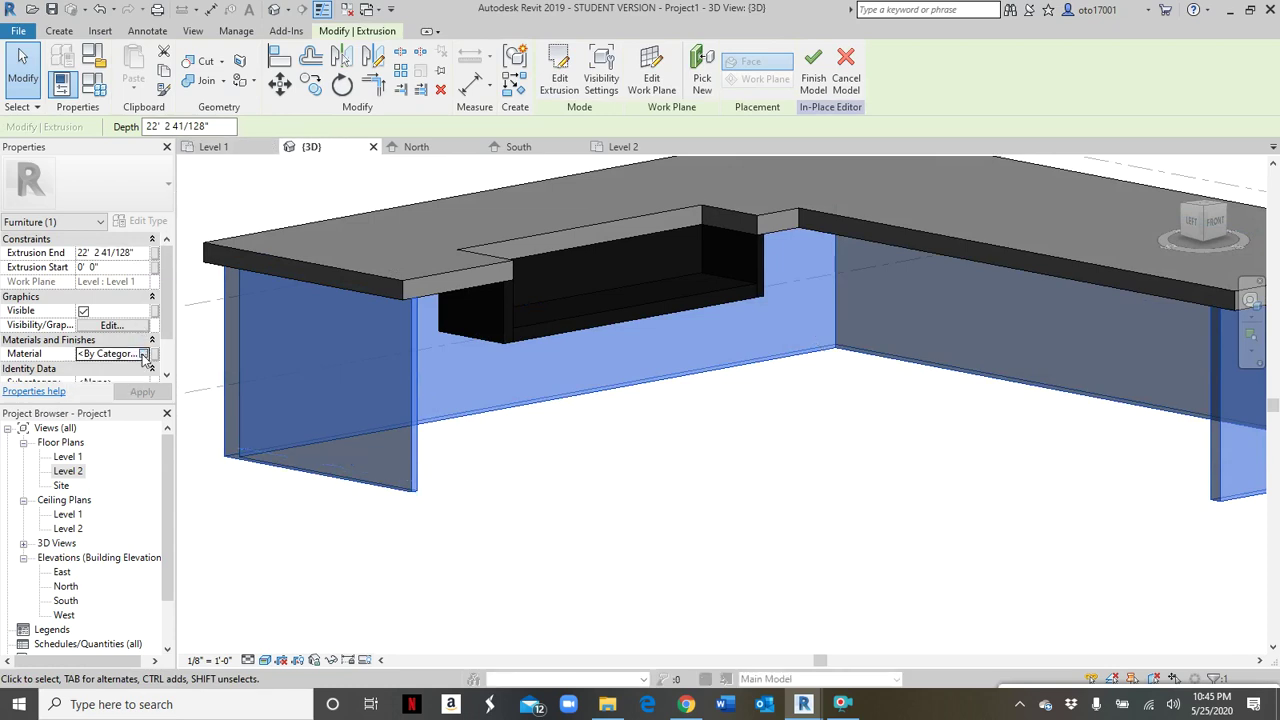
pyautogui.click(144, 354)
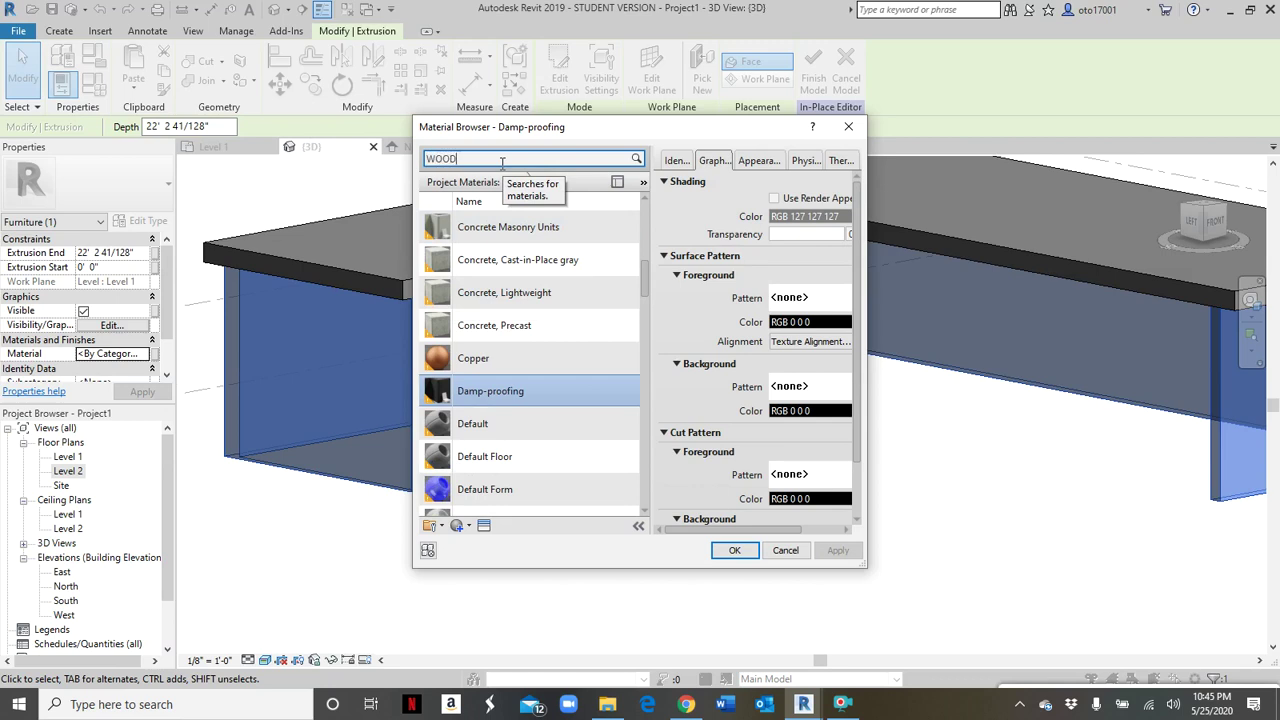
pyautogui.press('Return')
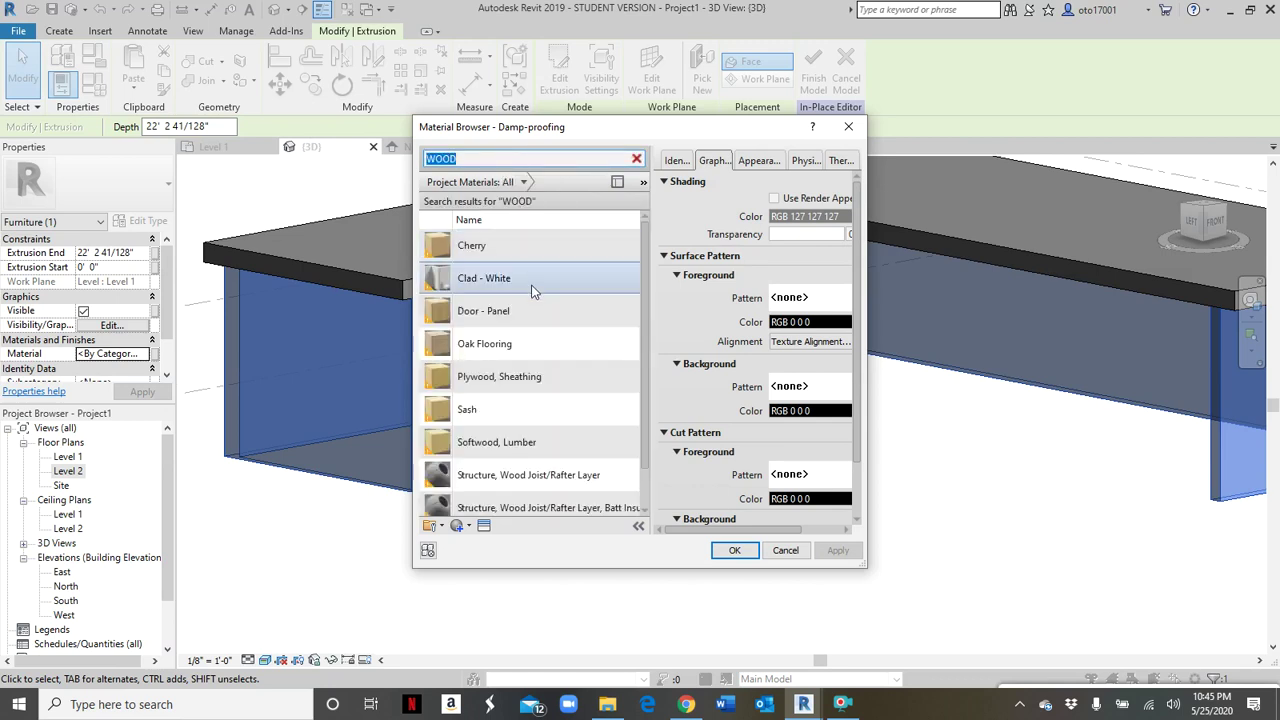
pyautogui.scroll(-1, 533, 434)
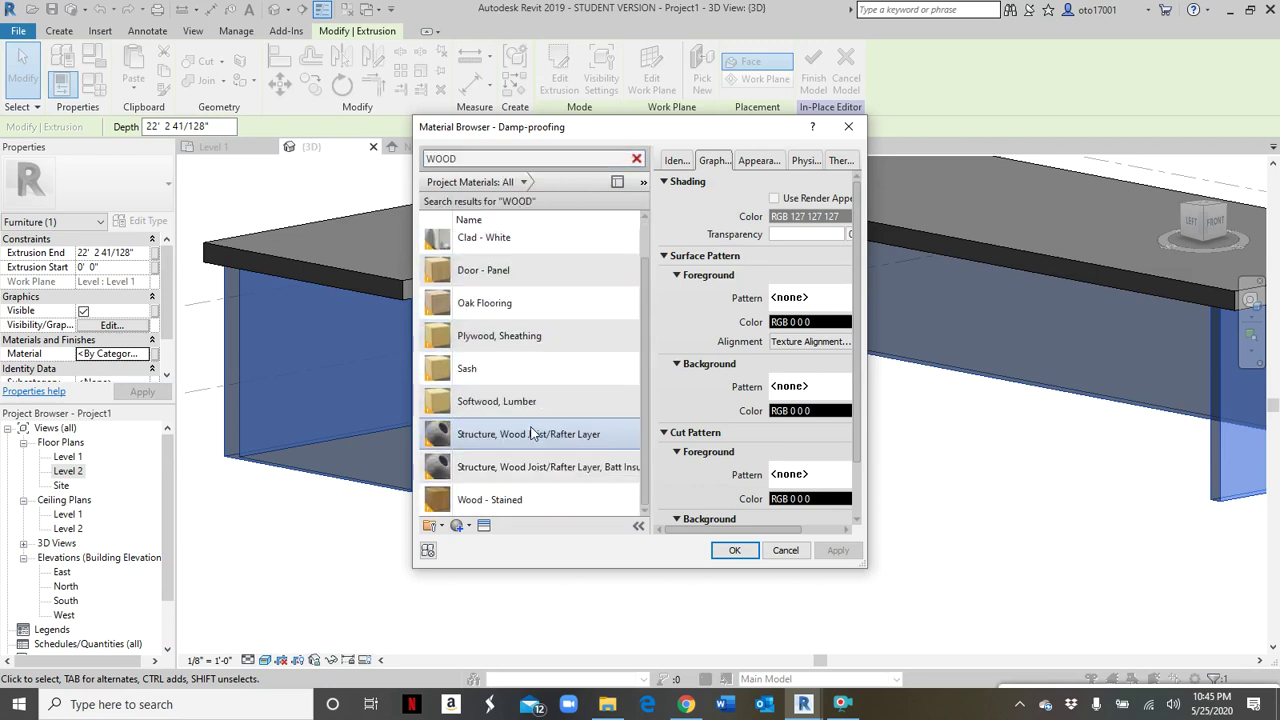
pyautogui.click(520, 502)
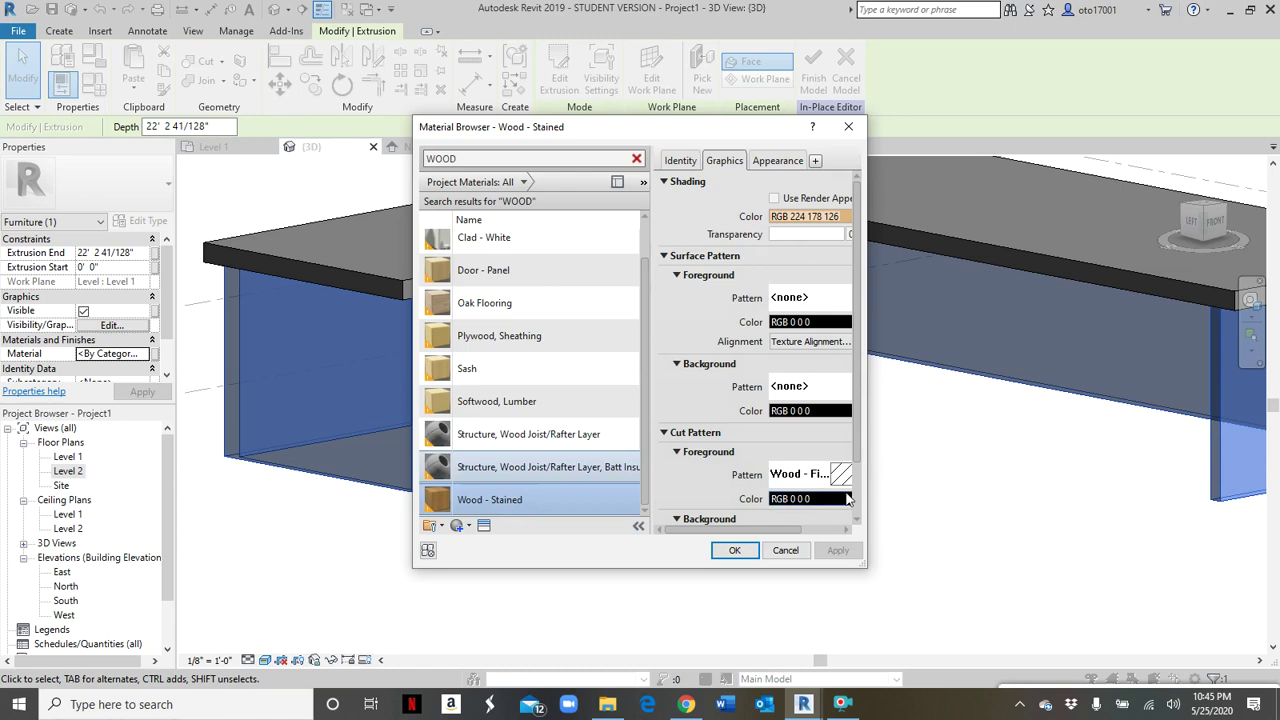
pyautogui.click(734, 550)
pyautogui.click(750, 552)
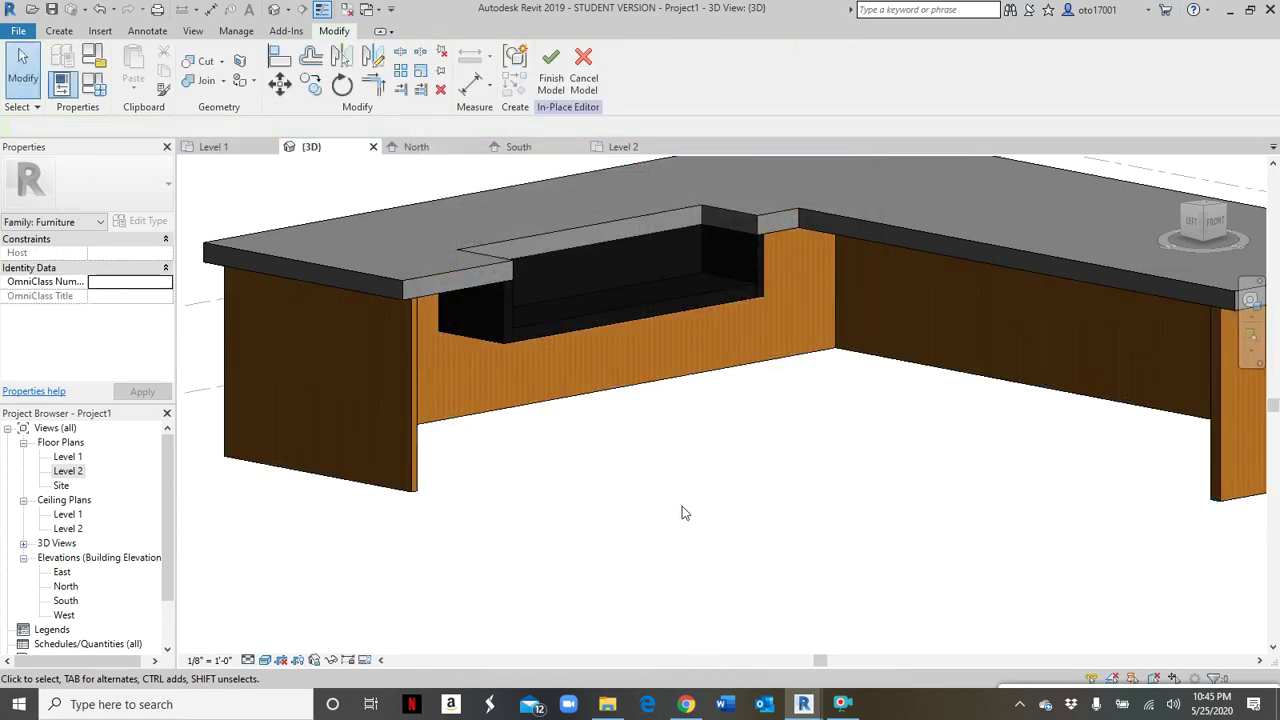
pyautogui.scroll(-2, 684, 513)
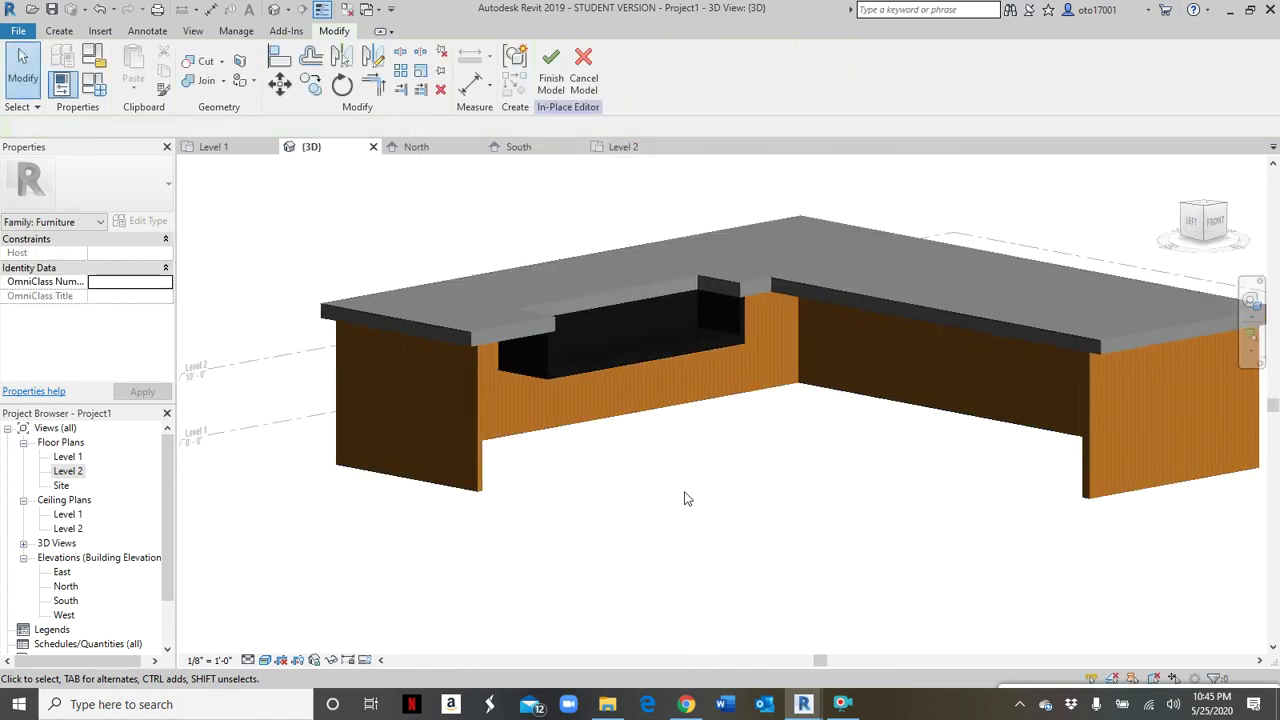
# - Select the desktop extrusion, search WOOD and apply Oak Flooring, then orbit to inspect the top
pyautogui.click(902, 305)
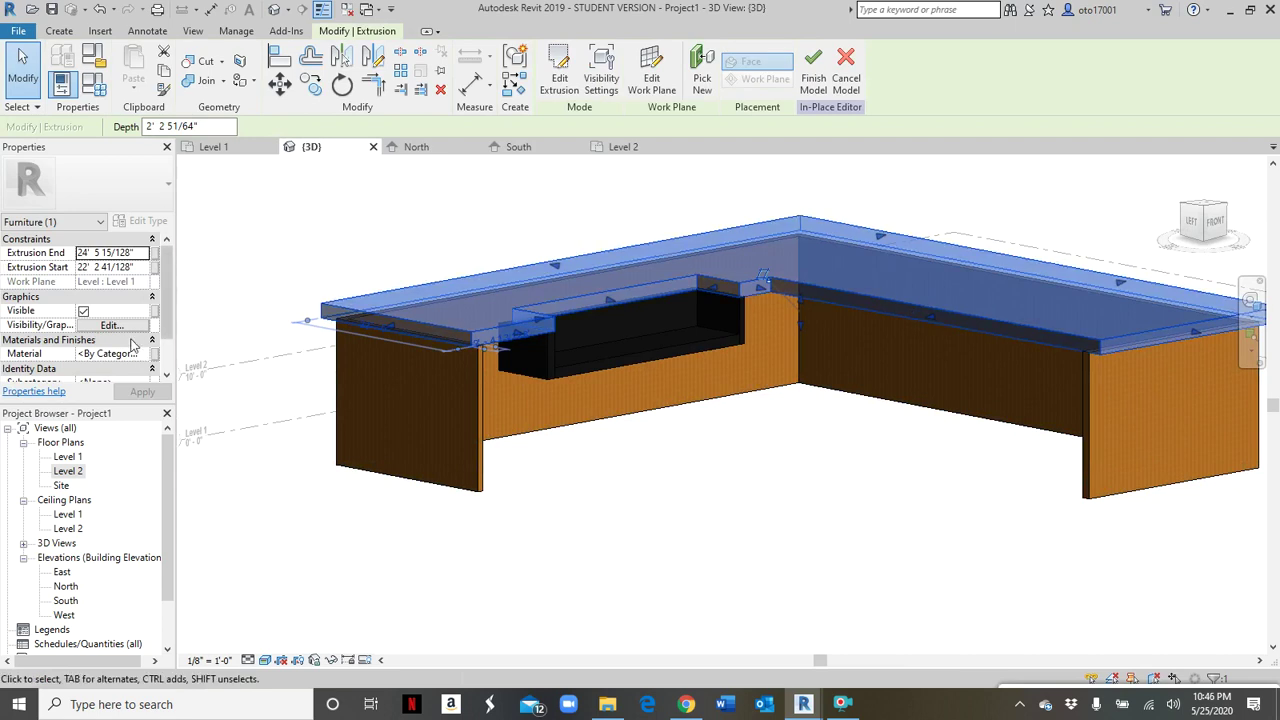
pyautogui.click(149, 355)
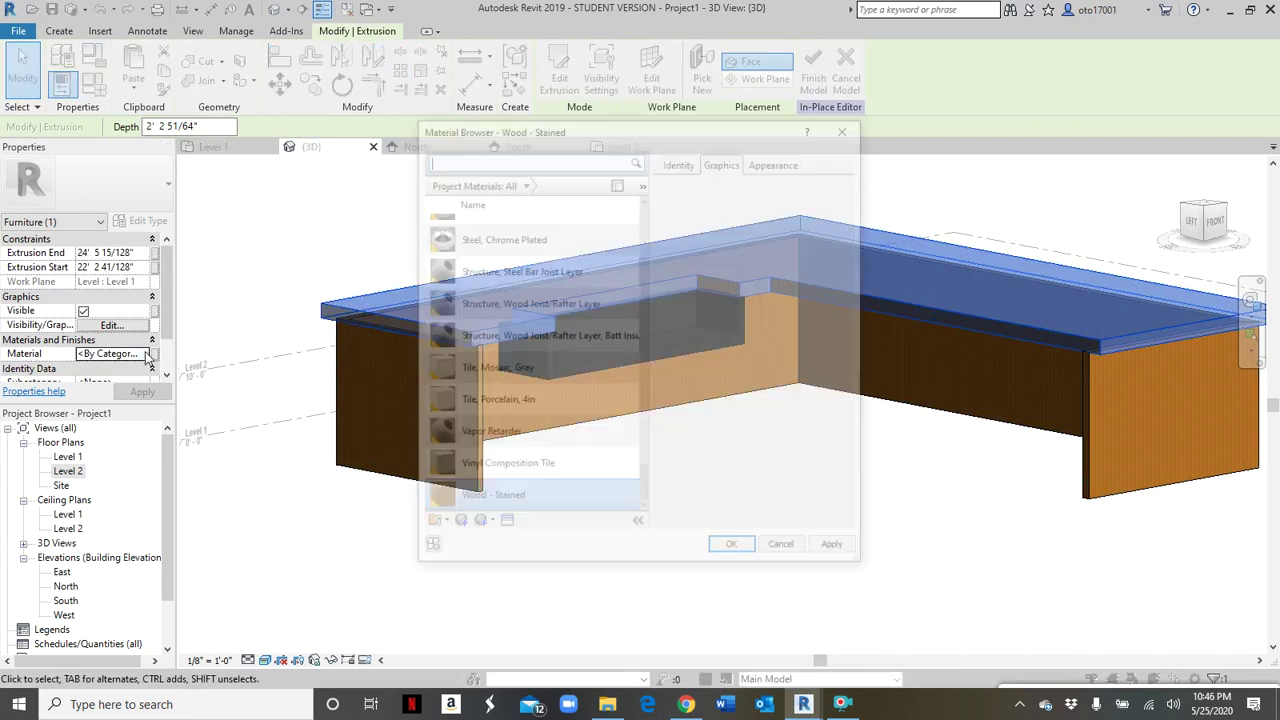
pyautogui.scroll(1, 527, 260)
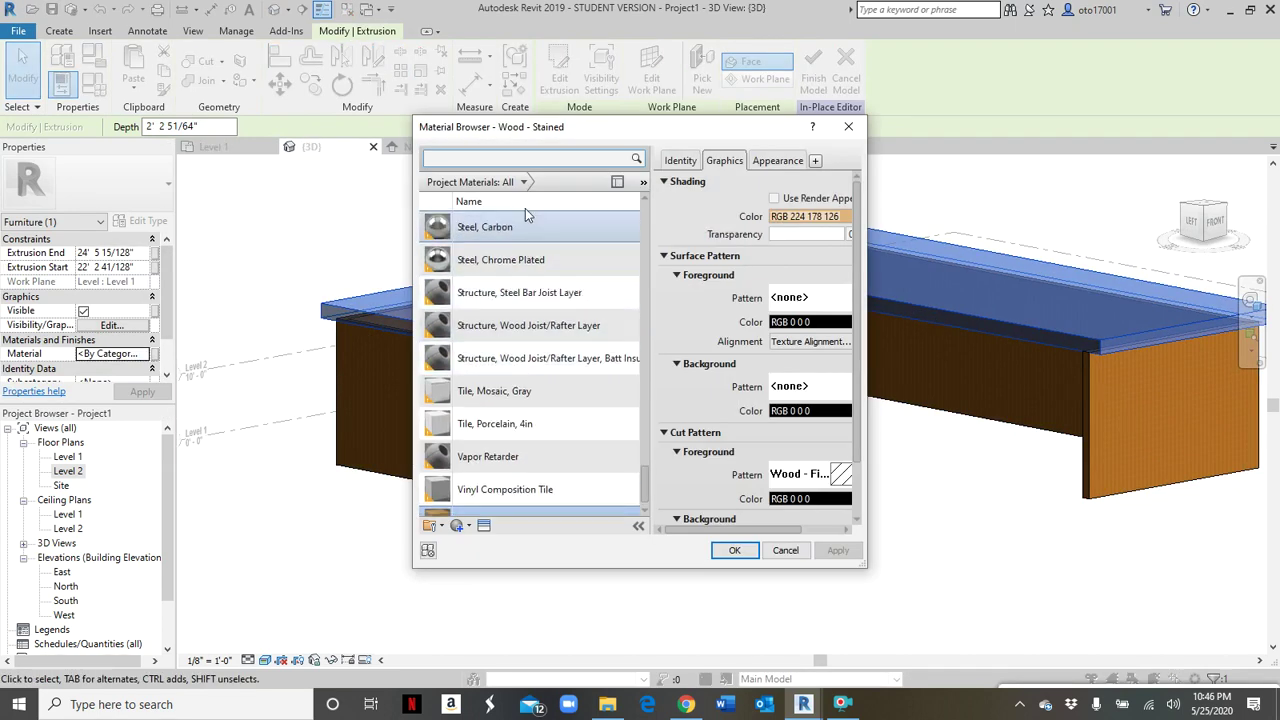
pyautogui.write('WOOD')
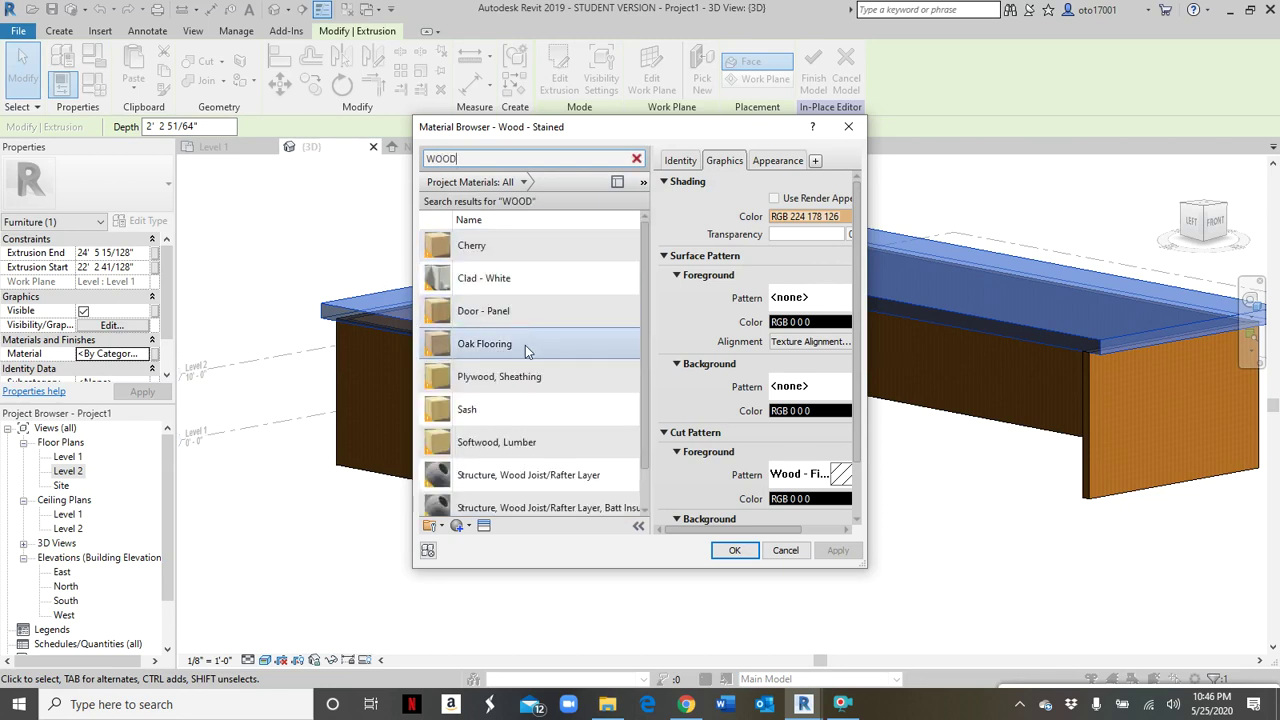
pyautogui.scroll(-1, 527, 408)
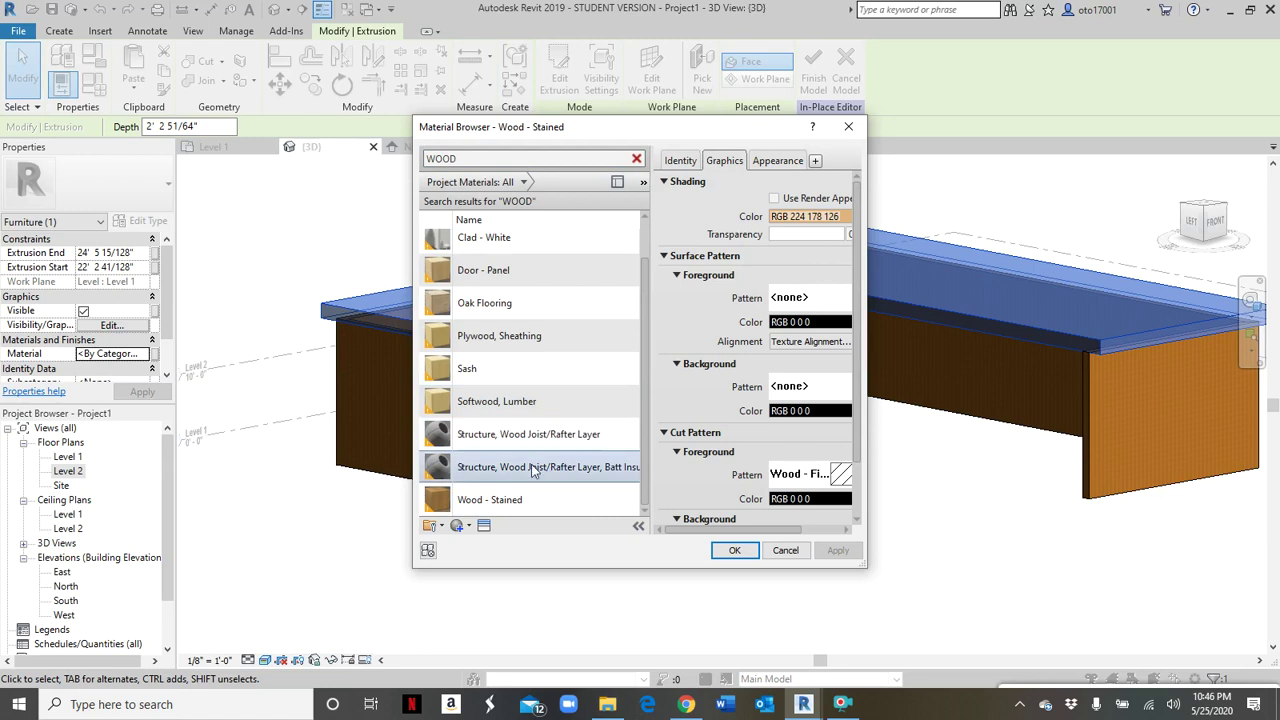
pyautogui.click(523, 310)
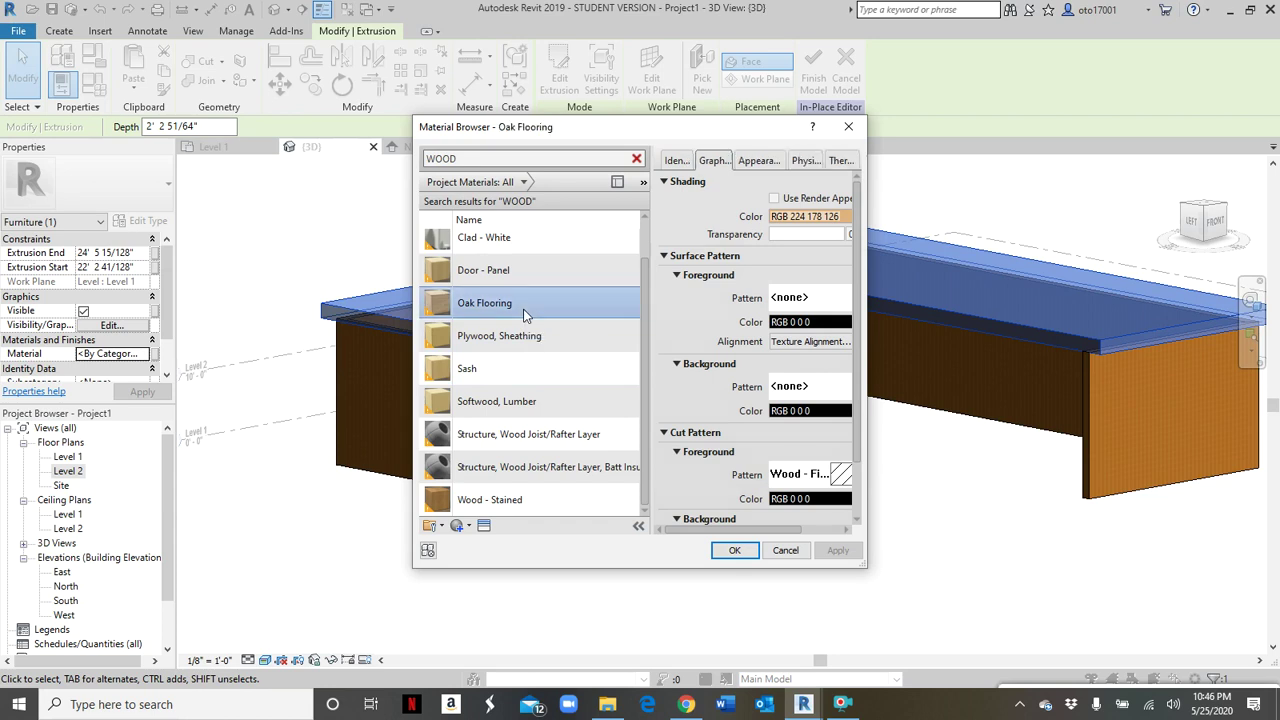
pyautogui.click(740, 551)
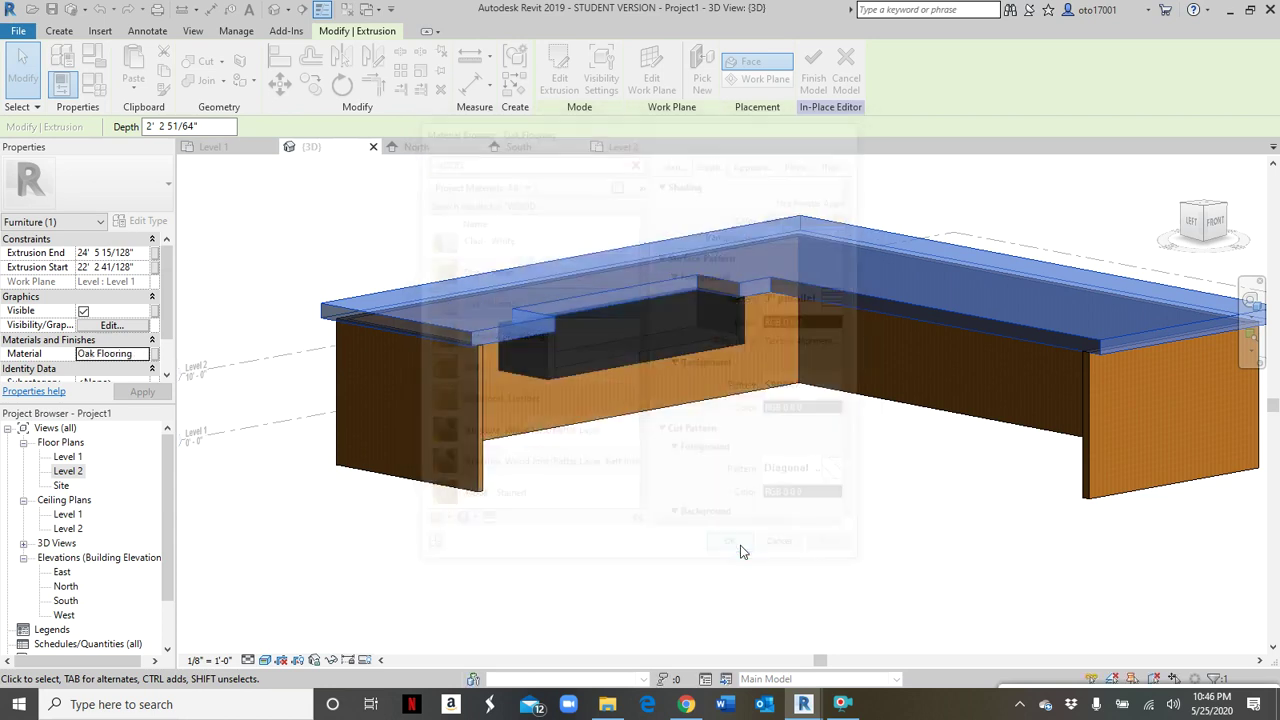
pyautogui.click(731, 503)
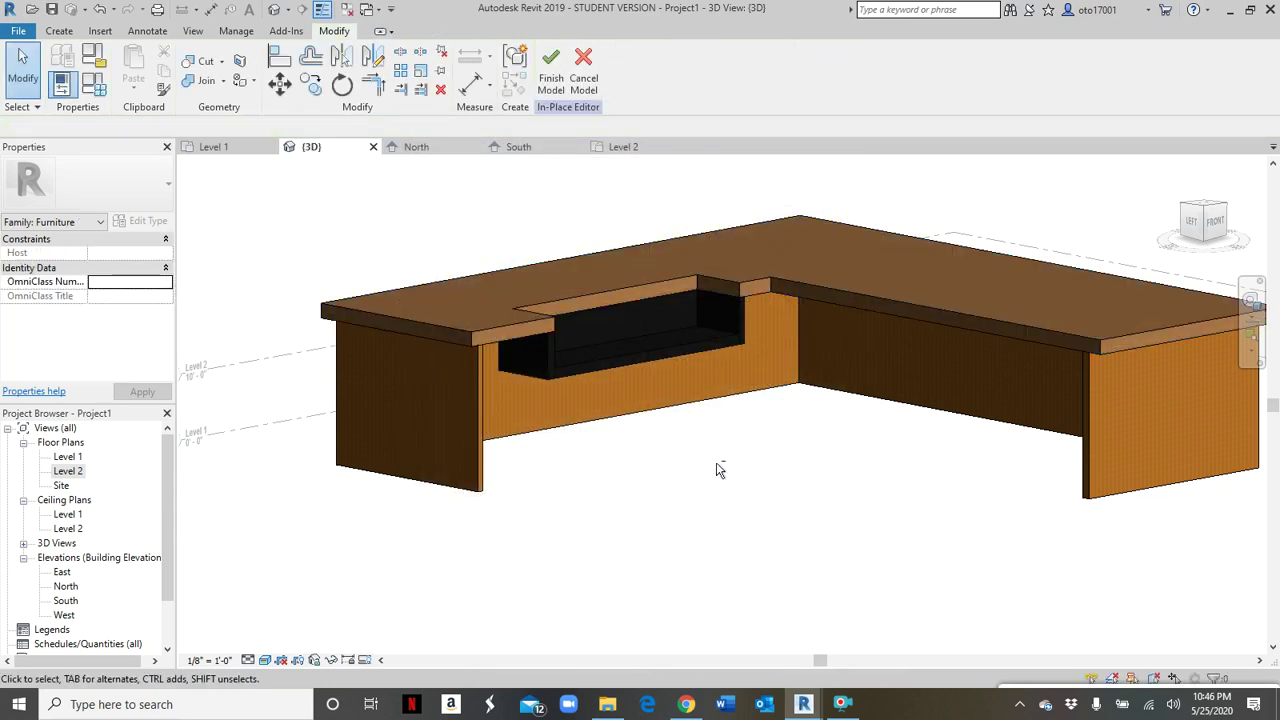
pyautogui.keyDown('shift'); pyautogui.moveTo(716, 463); pyautogui.dragTo(725, 552, button='middle'); pyautogui.keyUp('shift')
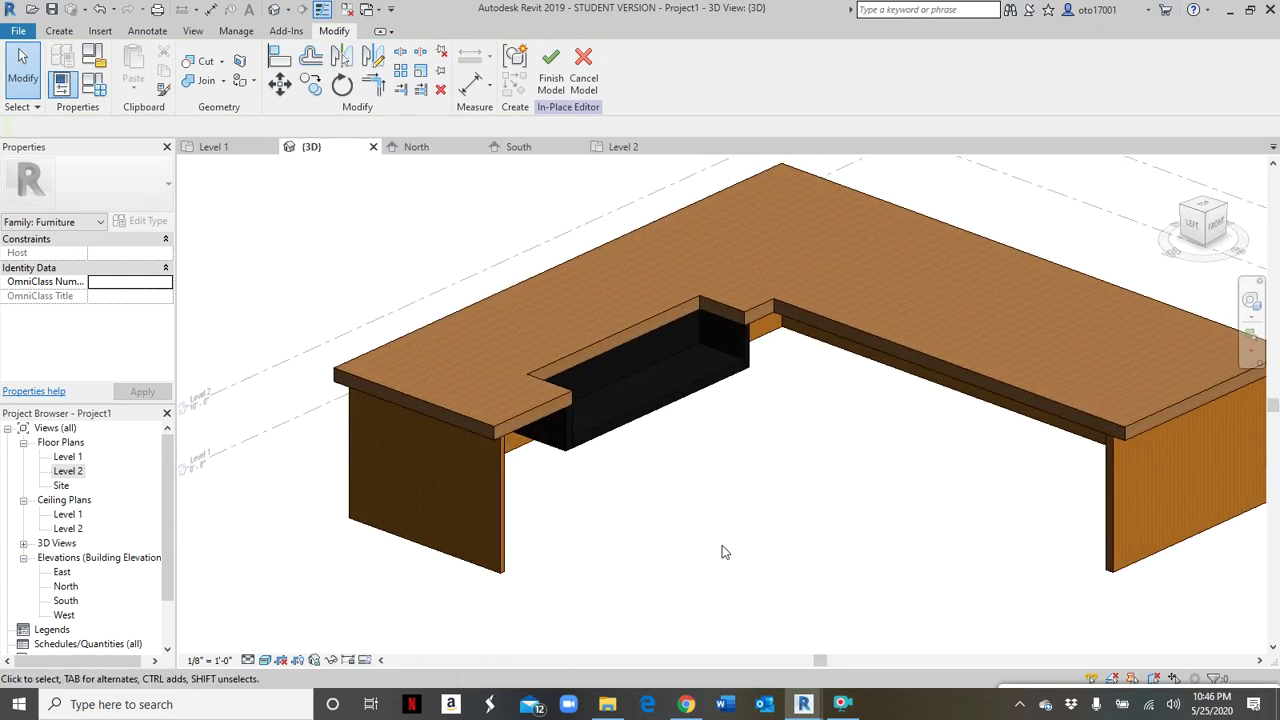
# - Finish the in-place desk model, orbit to check it, and switch to the Tenant Improvement project window
pyautogui.click(551, 77)
pyautogui.scroll(-1, 792, 472)
pyautogui.keyDown('shift'); pyautogui.moveTo(792, 472); pyautogui.dragTo(953, 446, button='middle'); pyautogui.keyUp('shift')
pyautogui.keyDown('shift'); pyautogui.moveTo(997, 546); pyautogui.dragTo(918, 495, button='middle'); pyautogui.keyUp('shift')
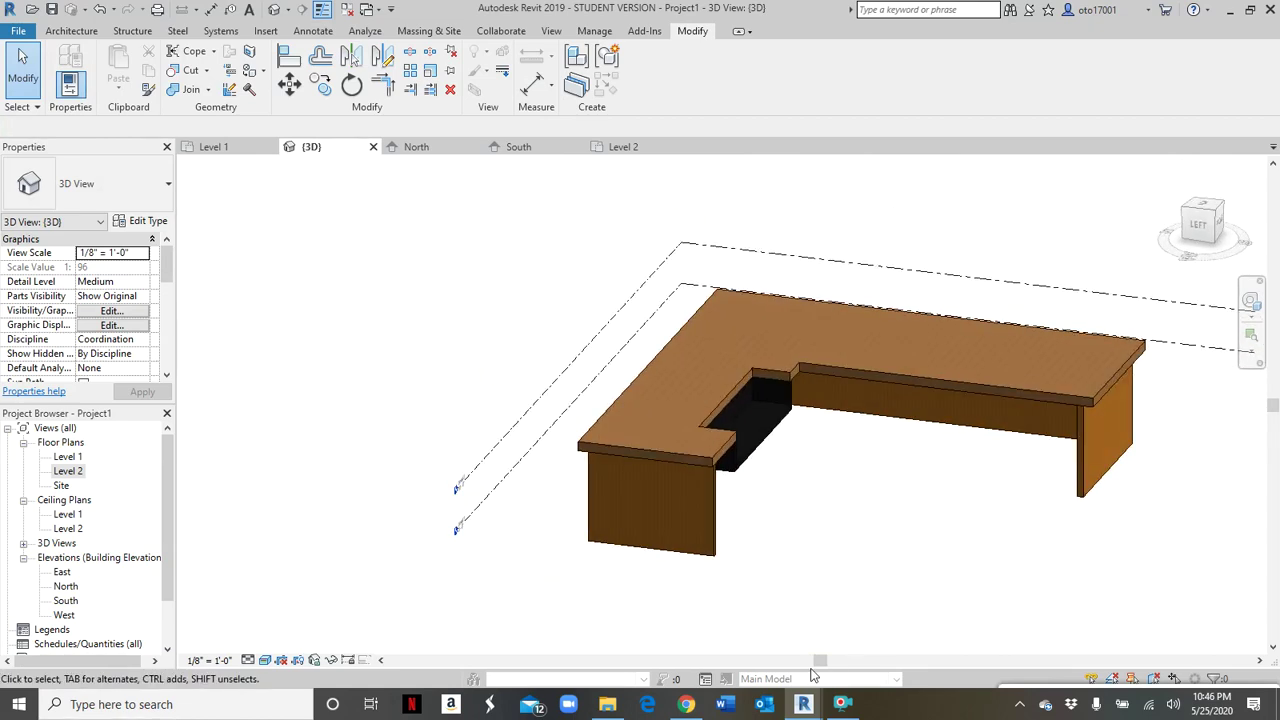
pyautogui.moveTo(802, 706)
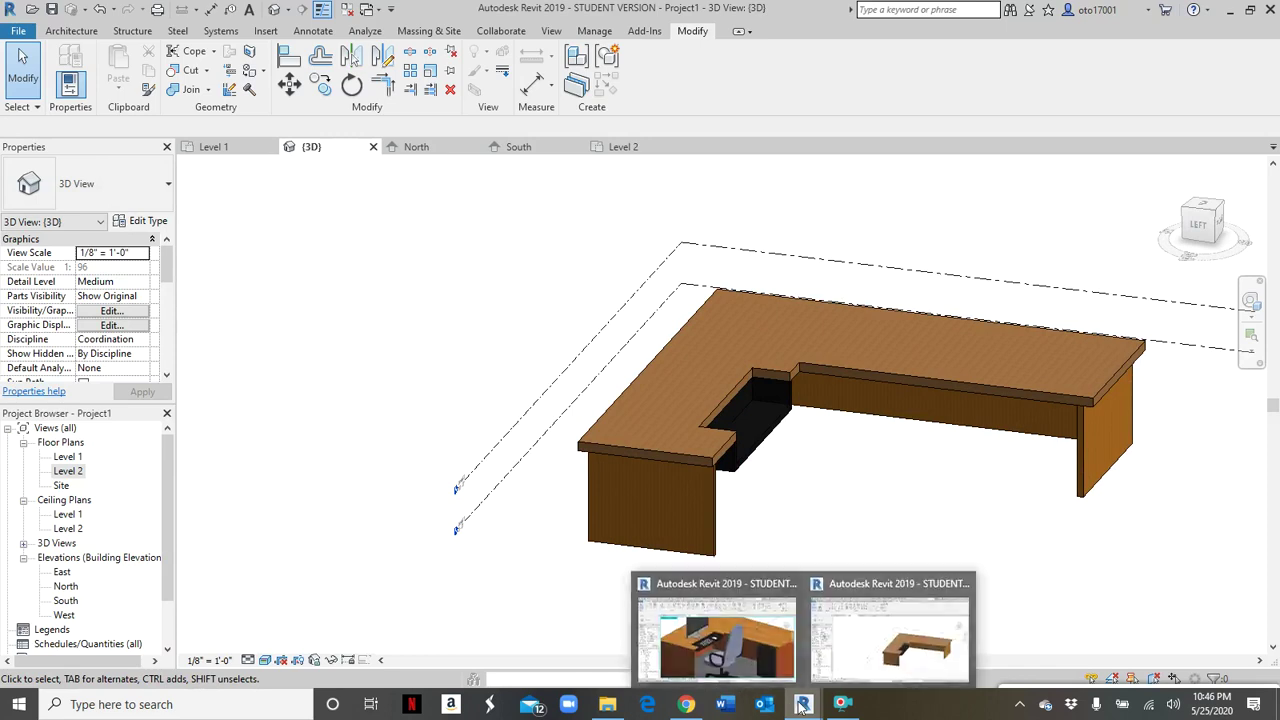
pyautogui.click(773, 642)
# - Orbit and zoom the Tenant Improvement_002 3D model round to a front view of the boxed office
pyautogui.scroll(-5, 644, 309)
pyautogui.keyDown('shift'); pyautogui.moveTo(644, 309); pyautogui.dragTo(611, 465, button='middle'); pyautogui.keyUp('shift')
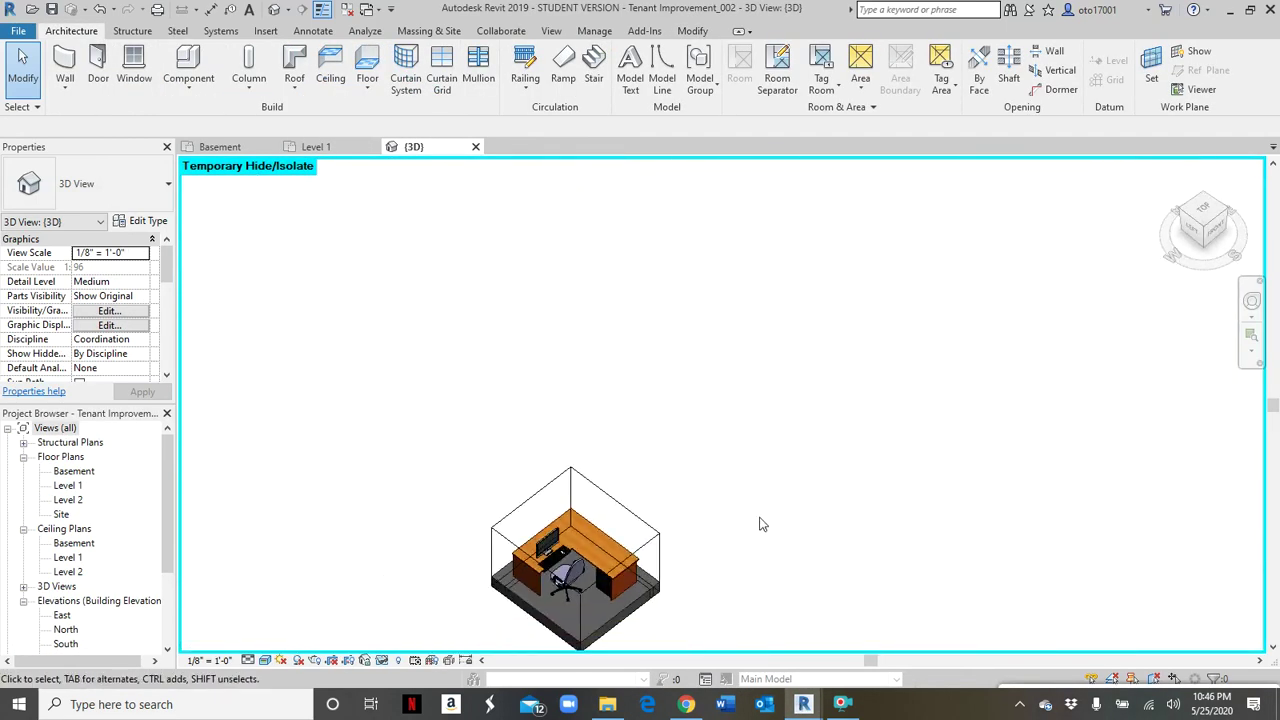
pyautogui.keyDown('shift'); pyautogui.moveTo(760, 524); pyautogui.dragTo(645, 372, button='middle'); pyautogui.keyUp('shift')
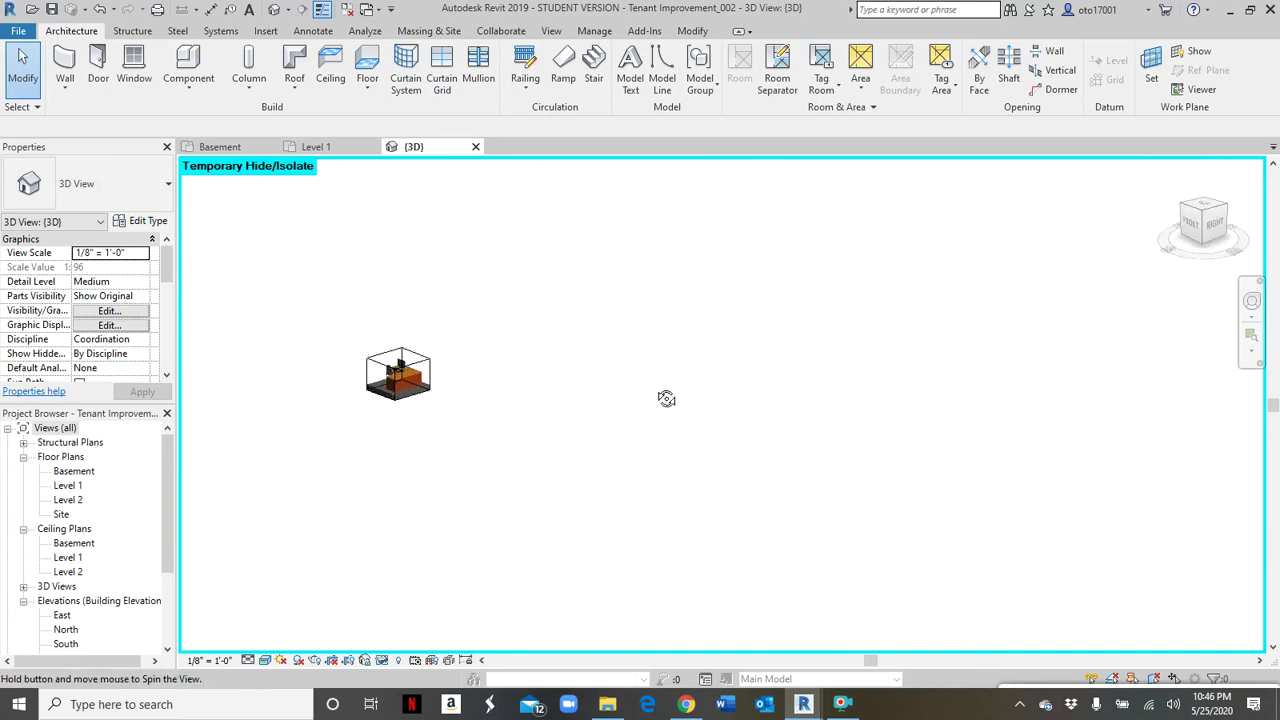
pyautogui.scroll(3, 333, 335)
pyautogui.keyDown('shift'); pyautogui.moveTo(333, 335); pyautogui.dragTo(657, 568, button='middle'); pyautogui.keyUp('shift')
pyautogui.scroll(3, 594, 388)
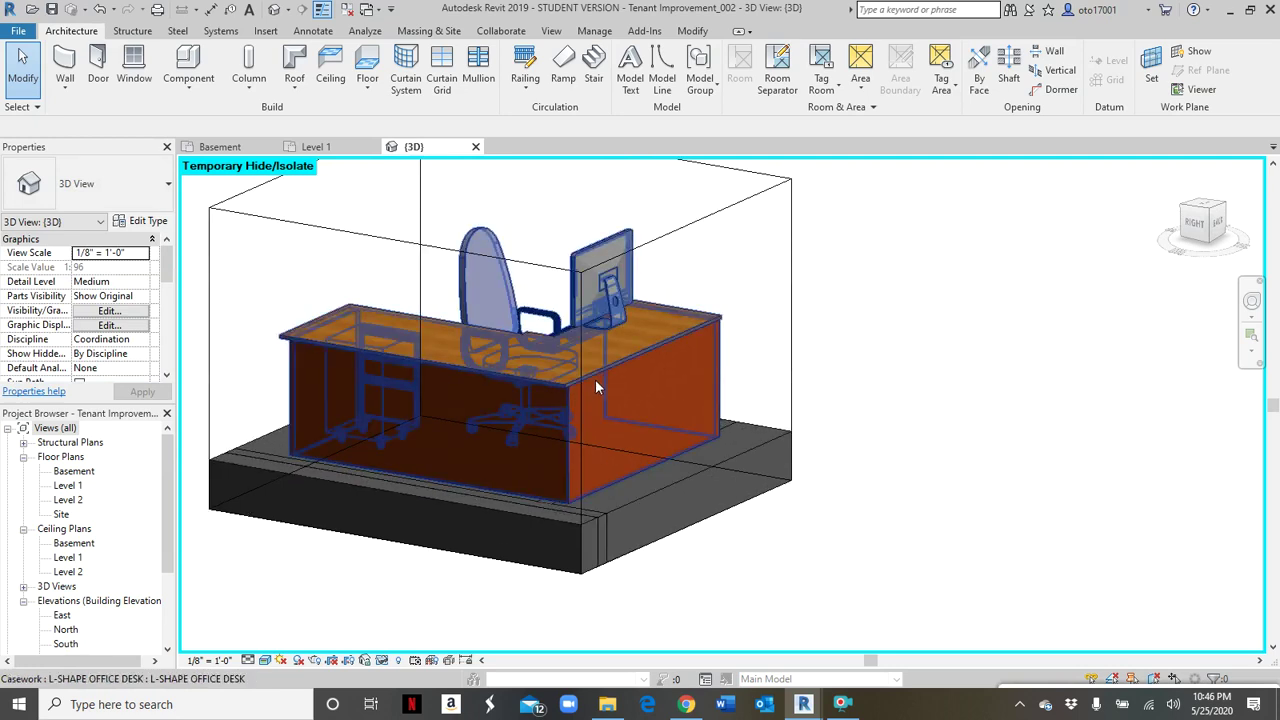
pyautogui.scroll(-5, 595, 379)
pyautogui.keyDown('shift'); pyautogui.moveTo(505, 487); pyautogui.dragTo(677, 451, button='middle'); pyautogui.keyUp('shift')
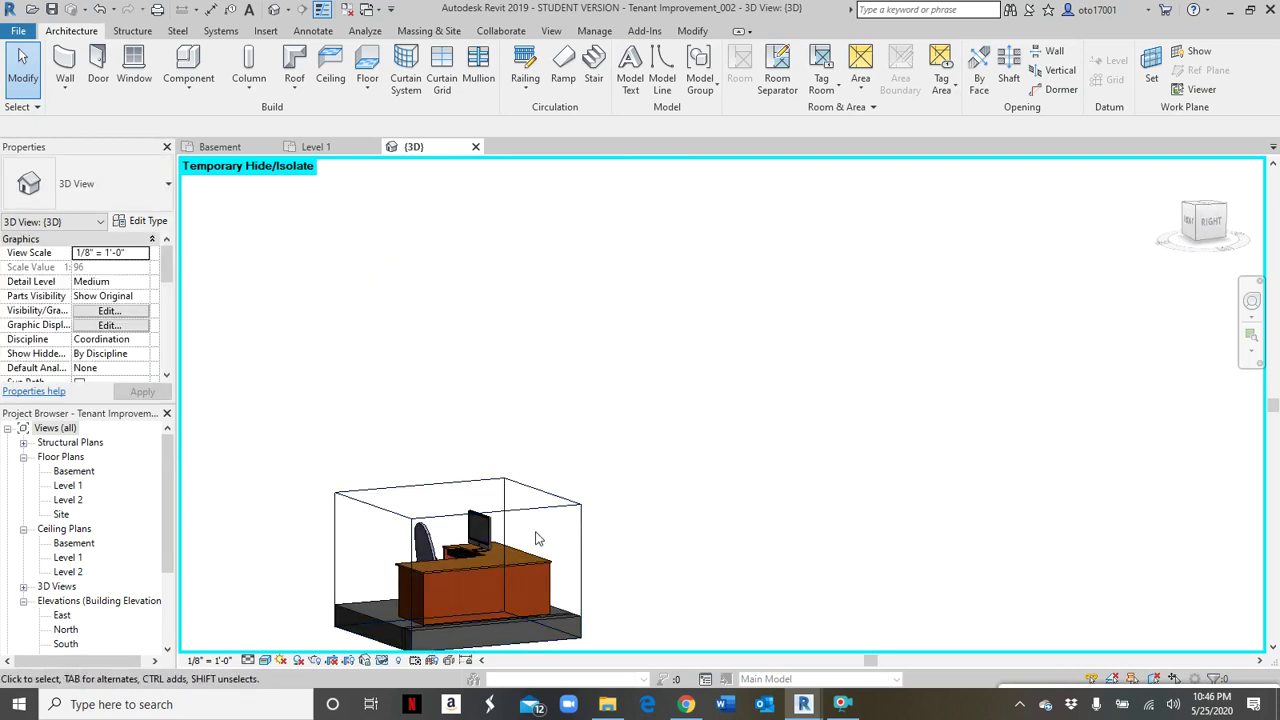
pyautogui.scroll(3, 534, 534)
pyautogui.scroll(-4, 431, 543)
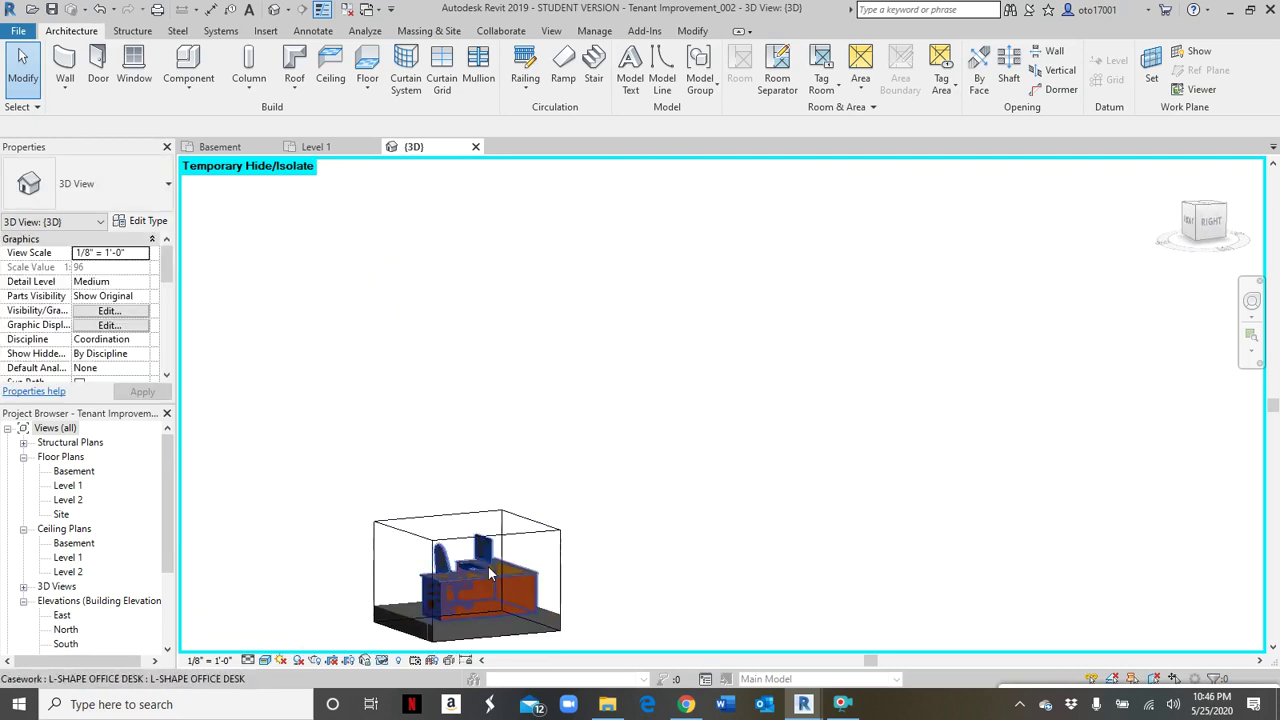
pyautogui.keyDown('shift'); pyautogui.moveTo(431, 543); pyautogui.dragTo(598, 560, button='middle'); pyautogui.keyUp('shift')
pyautogui.scroll(6, 480, 595)
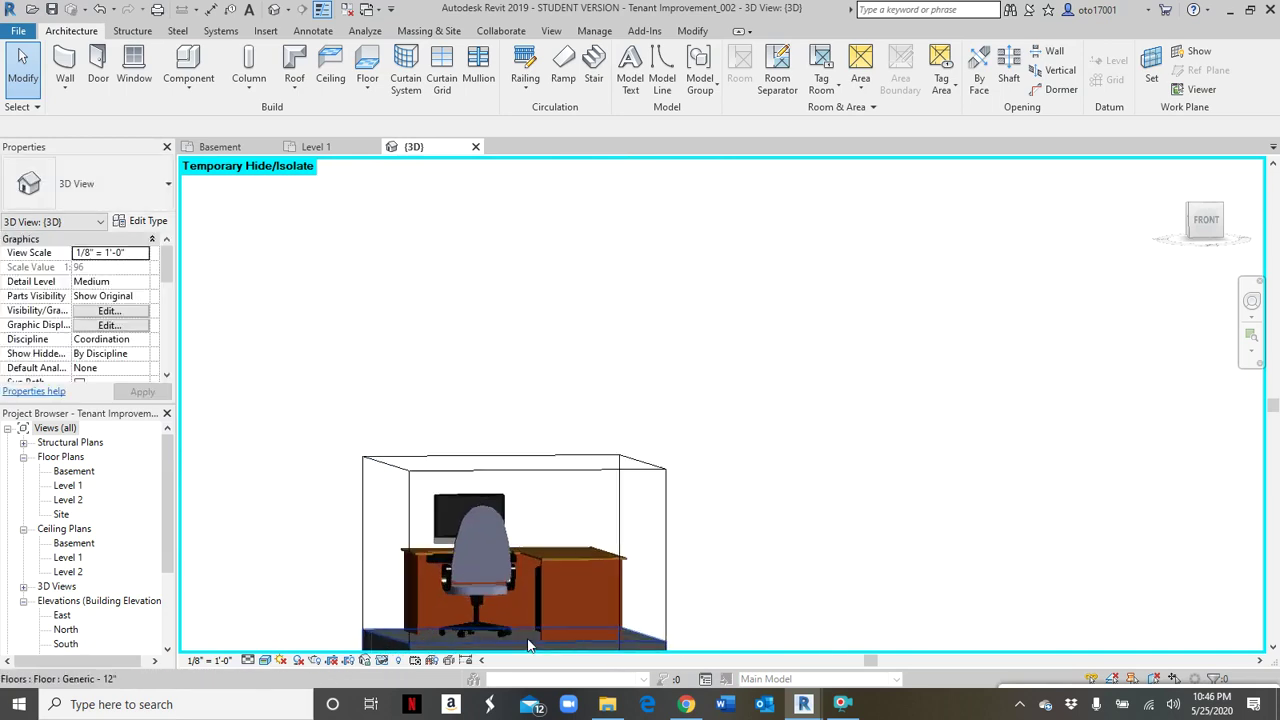
pyautogui.scroll(2, 490, 462)
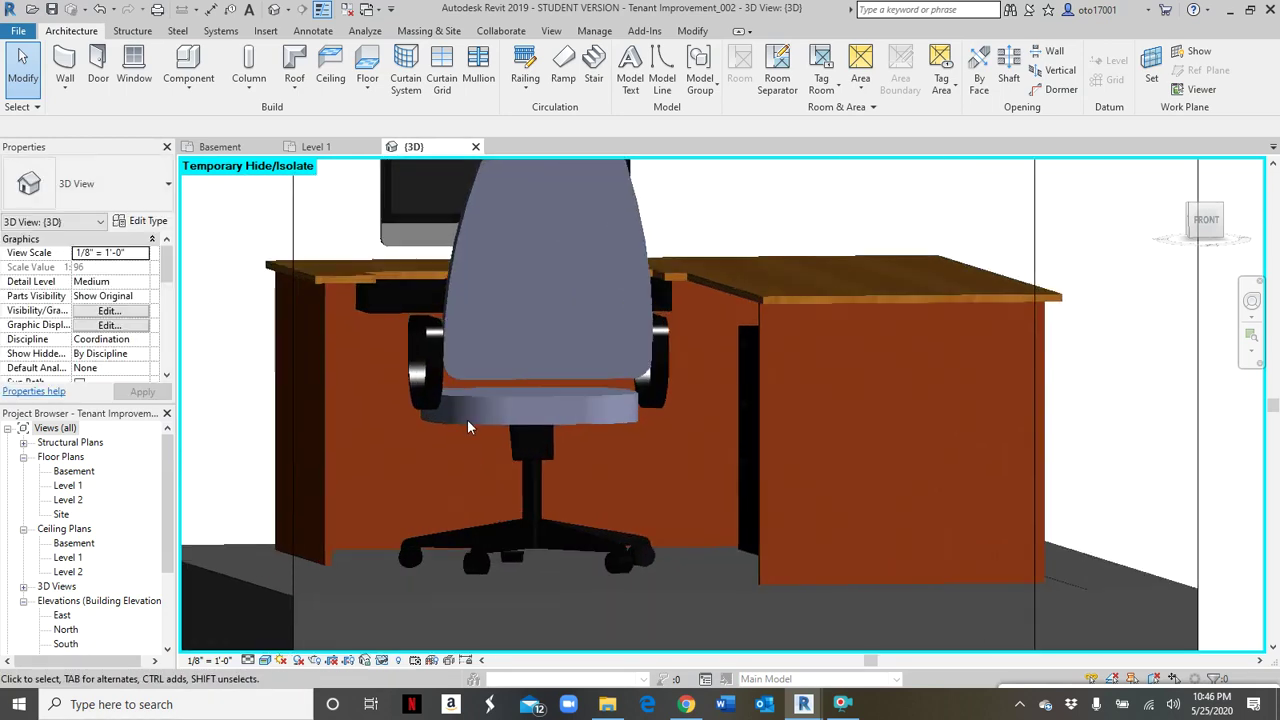
# - Reframe the view around the finished desk and chair, ending on a left-side view
pyautogui.keyDown('shift'); pyautogui.moveTo(467, 419); pyautogui.dragTo(527, 487, button='middle'); pyautogui.keyUp('shift')
pyautogui.scroll(-3, 623, 443)
pyautogui.scroll(2, 1000, 520)
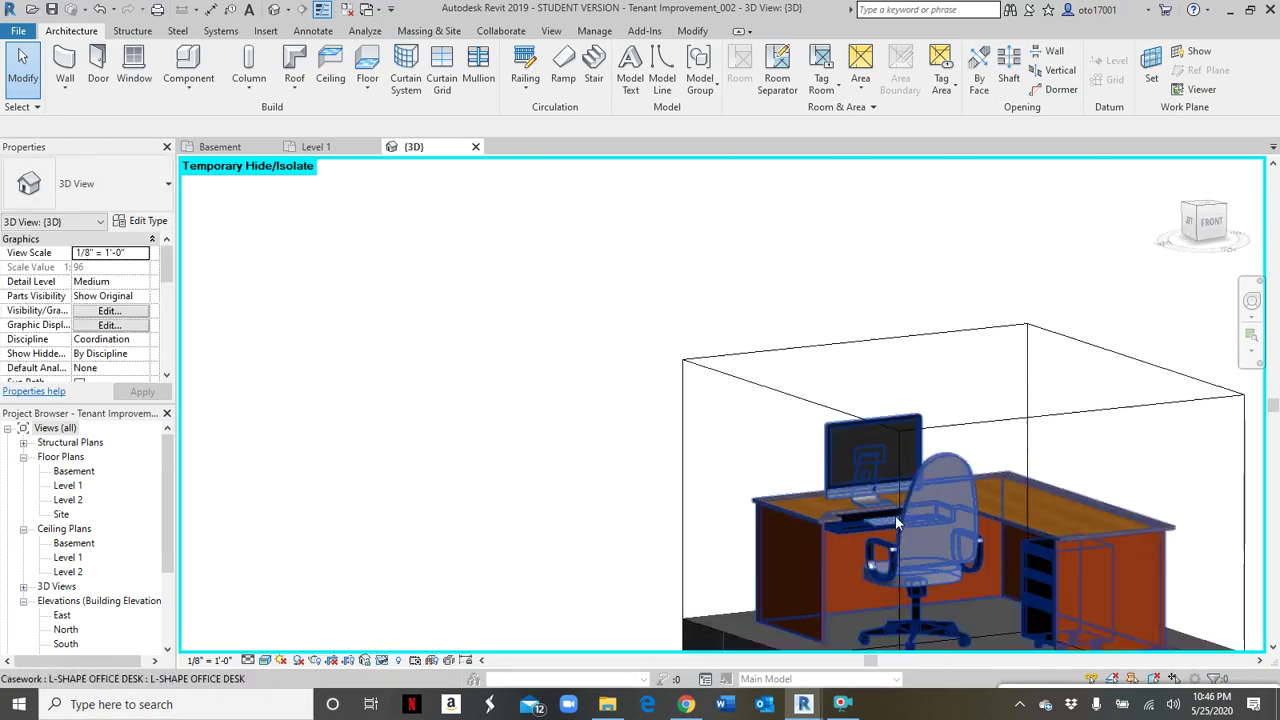
pyautogui.moveTo(1000, 520); pyautogui.dragTo(531, 434, button='middle')
pyautogui.scroll(1, 548, 367)
pyautogui.scroll(2, 548, 367)
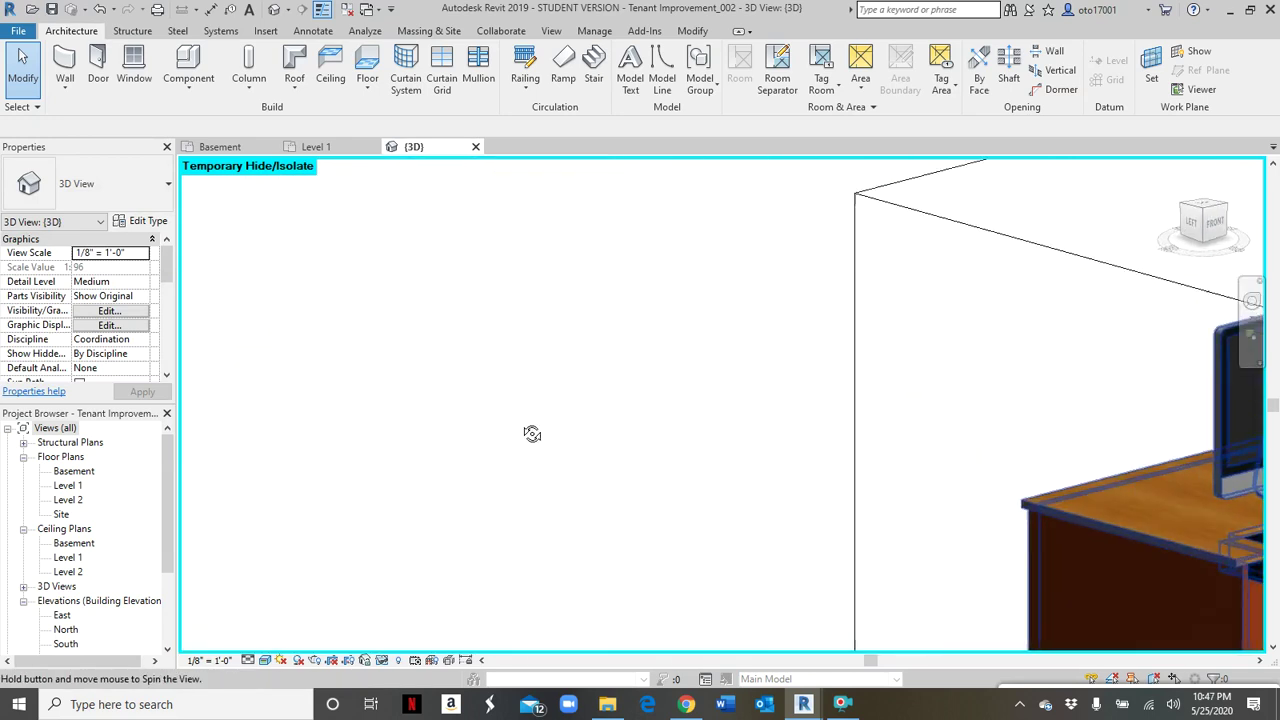
pyautogui.scroll(-1, 629, 360)
pyautogui.moveTo(629, 360); pyautogui.dragTo(200, 380, button='middle')
pyautogui.scroll(-4, 512, 465)
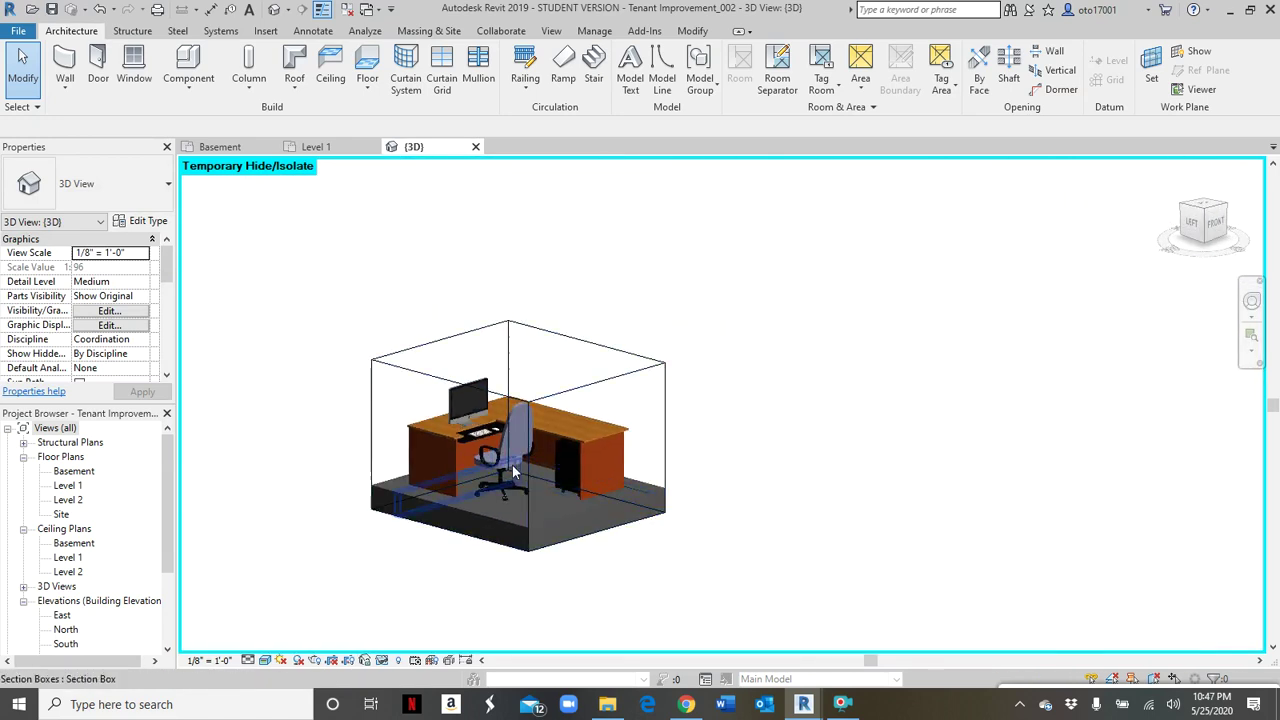
pyautogui.keyDown('shift'); pyautogui.moveTo(512, 465); pyautogui.dragTo(700, 400, button='middle'); pyautogui.keyUp('shift')
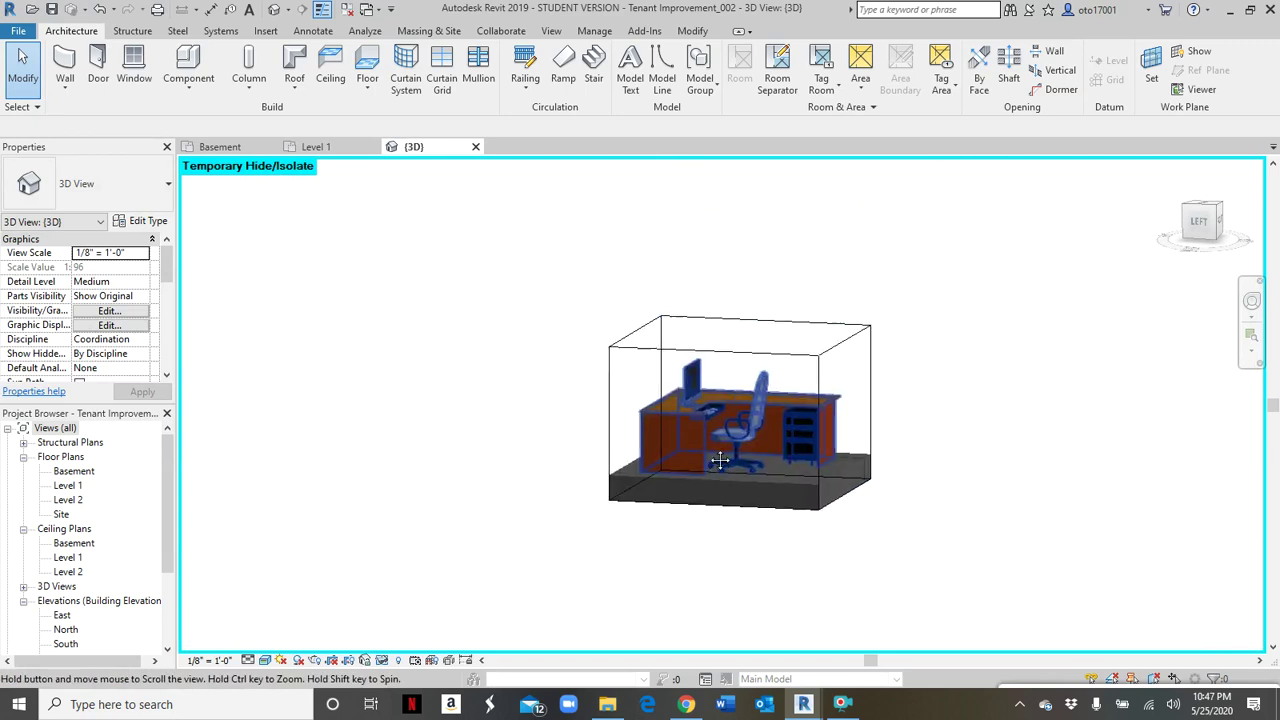
pyautogui.scroll(5, 729, 390)
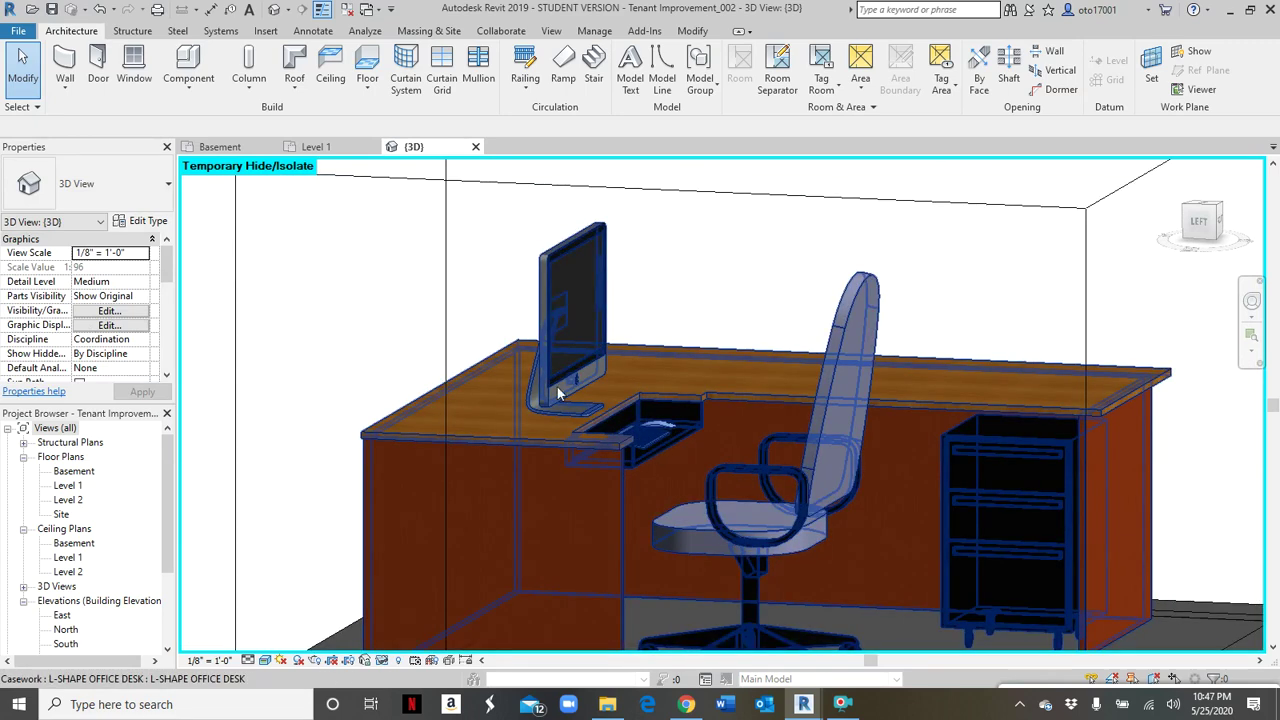
pyautogui.moveTo(1092, 714)
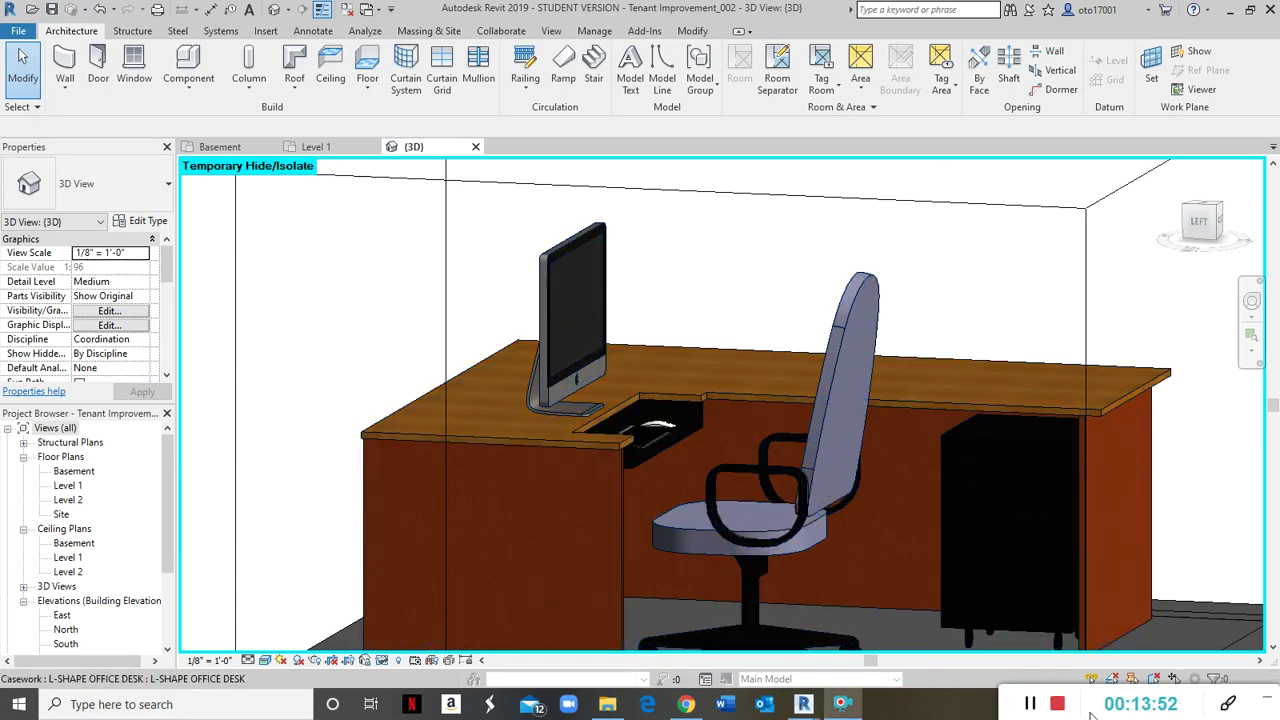